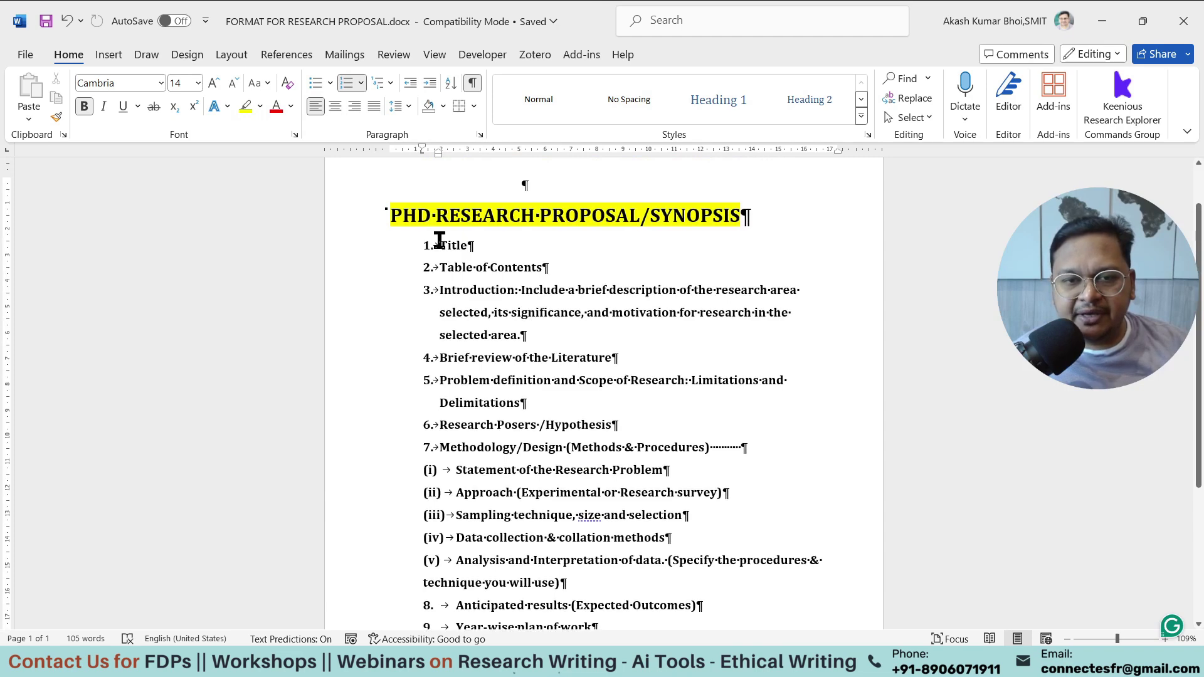
- Review the PhD research proposal outline section by section, from Title through the Methodology sub-items to Reference
drag(486, 250, 395, 249)
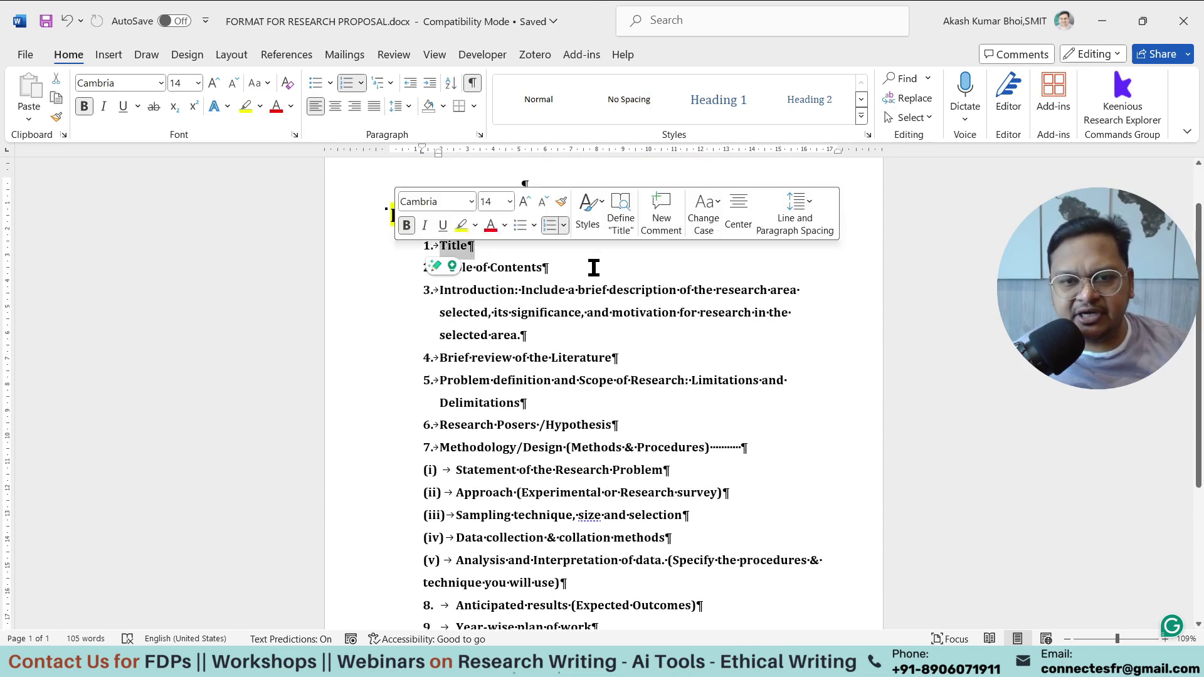
drag(546, 269, 439, 254)
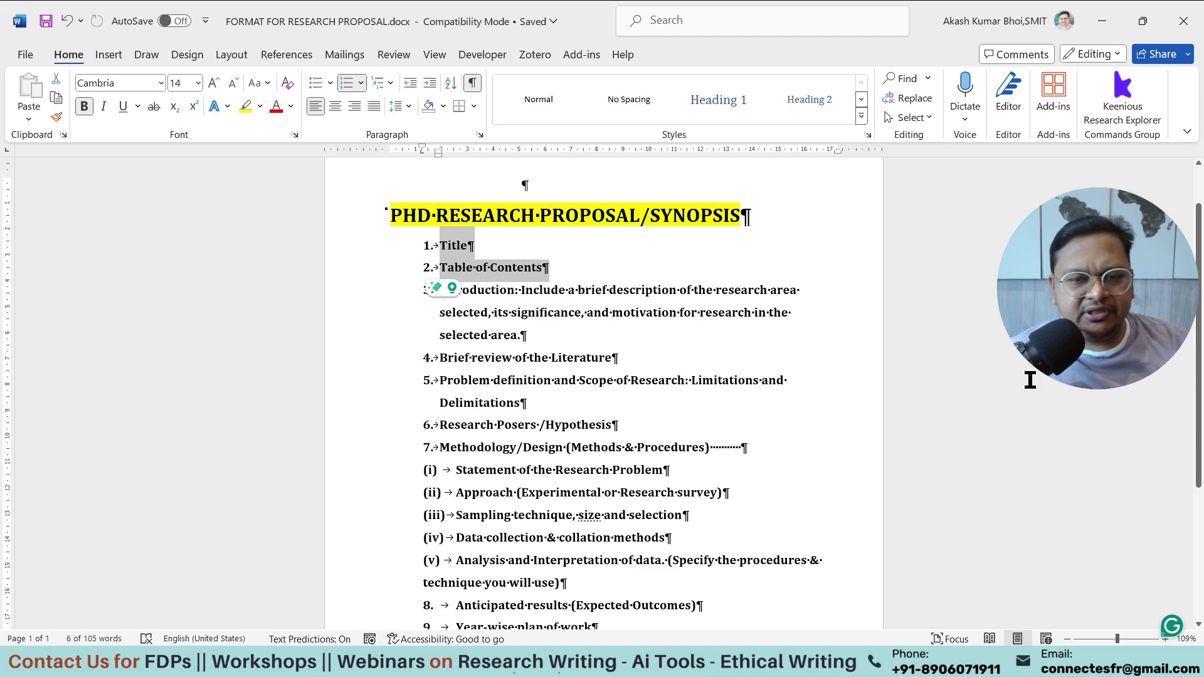
scroll(1001, 397, down, 1)
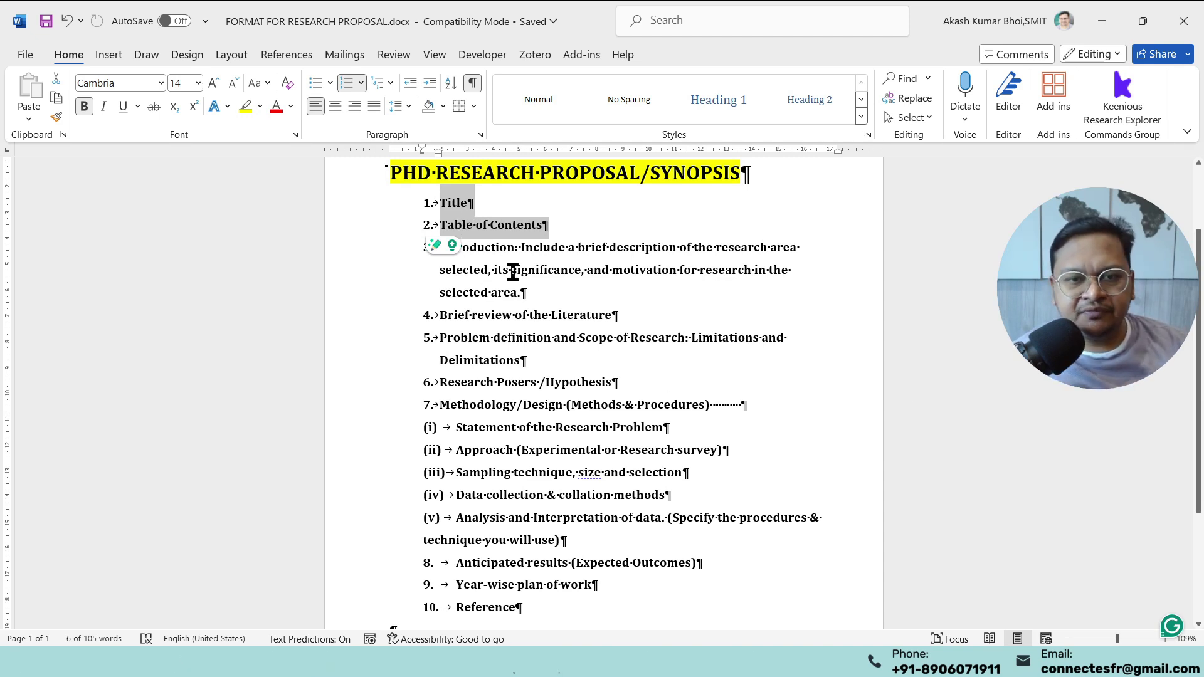
drag(638, 309, 483, 314)
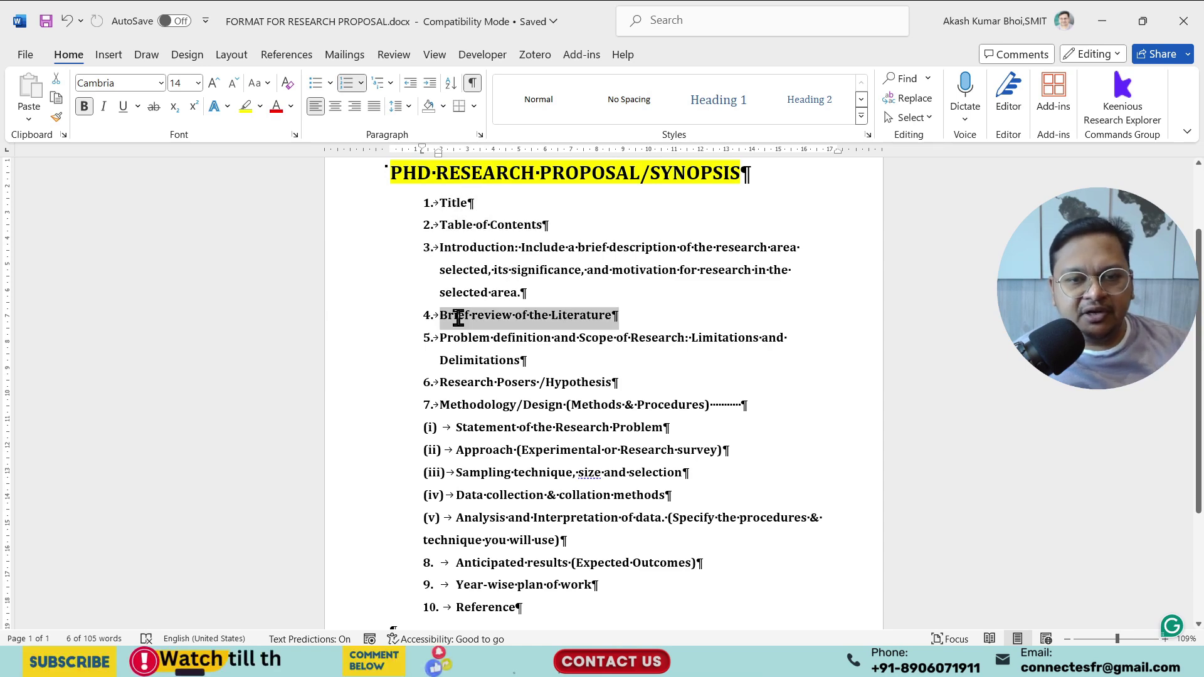
drag(551, 370, 464, 340)
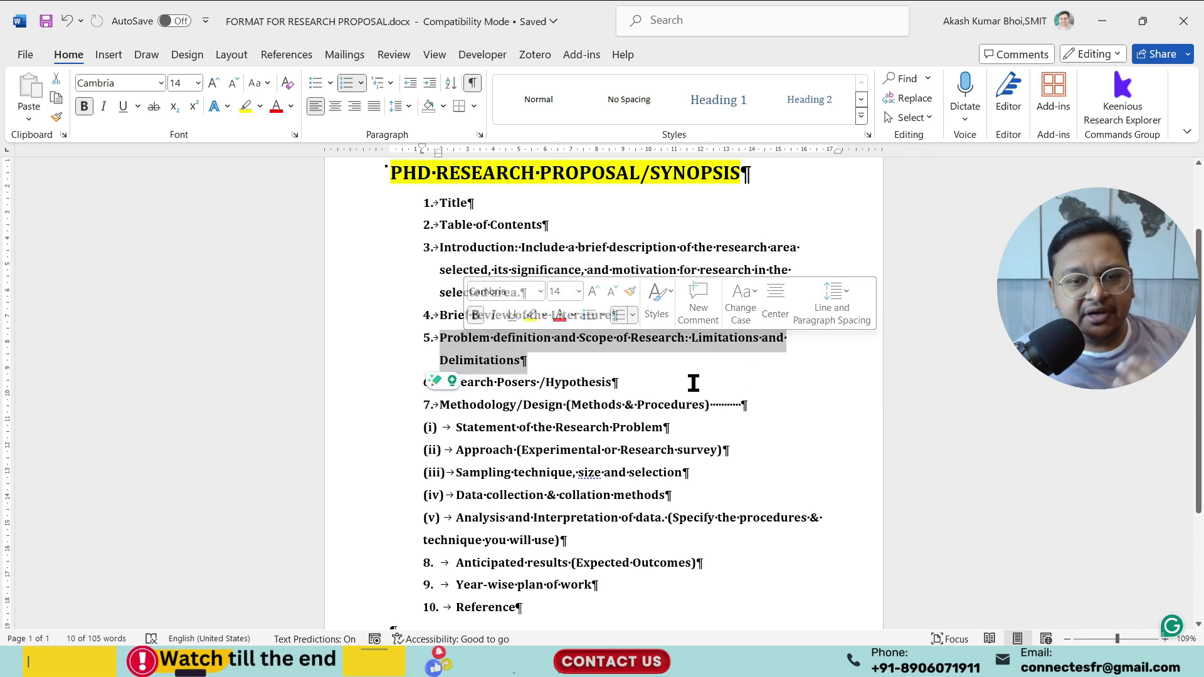
drag(635, 384, 439, 383)
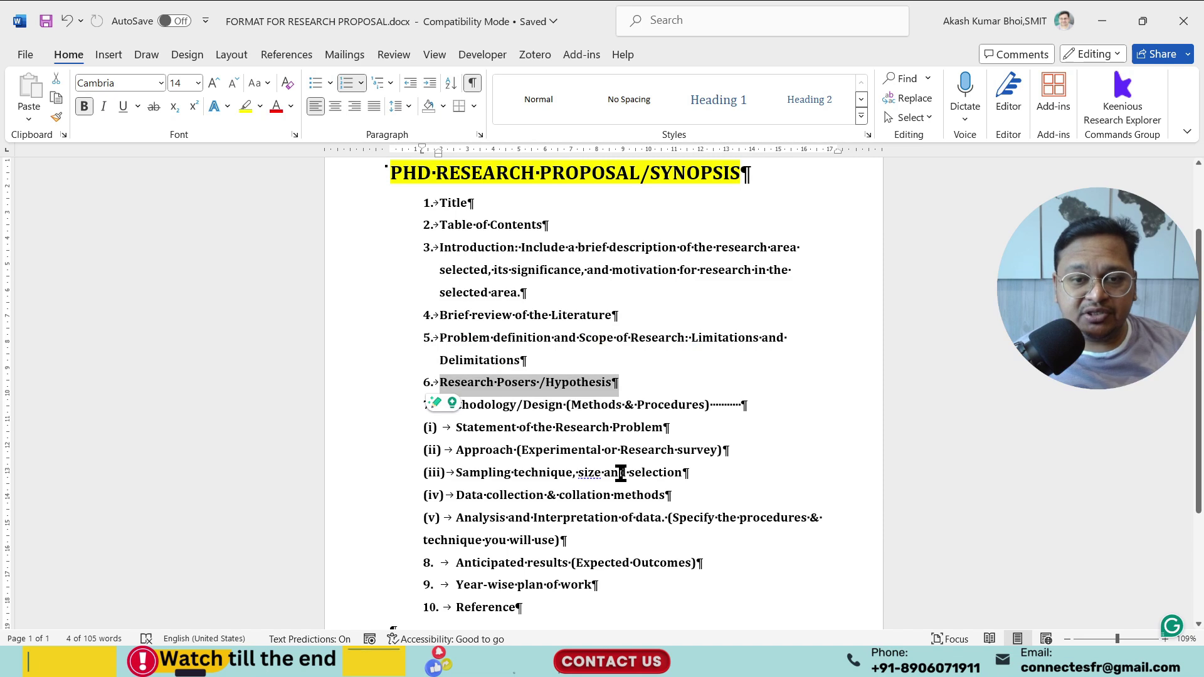
drag(439, 404, 690, 518)
scroll(564, 514, down, 1)
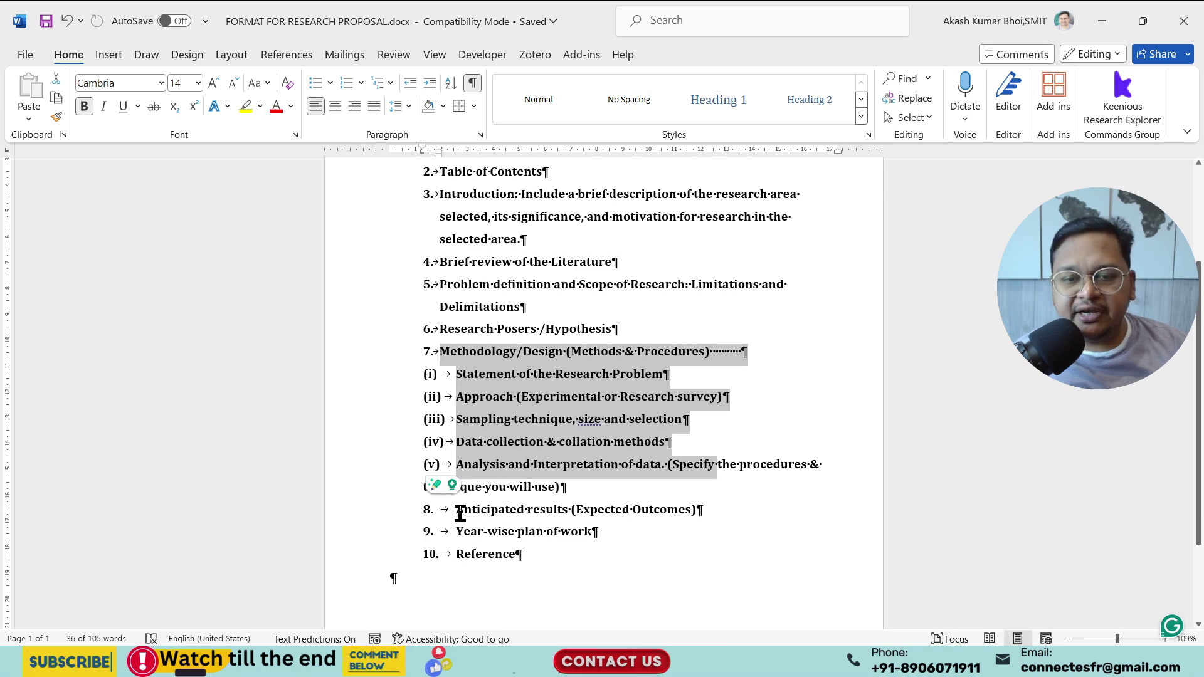
drag(460, 513, 745, 530)
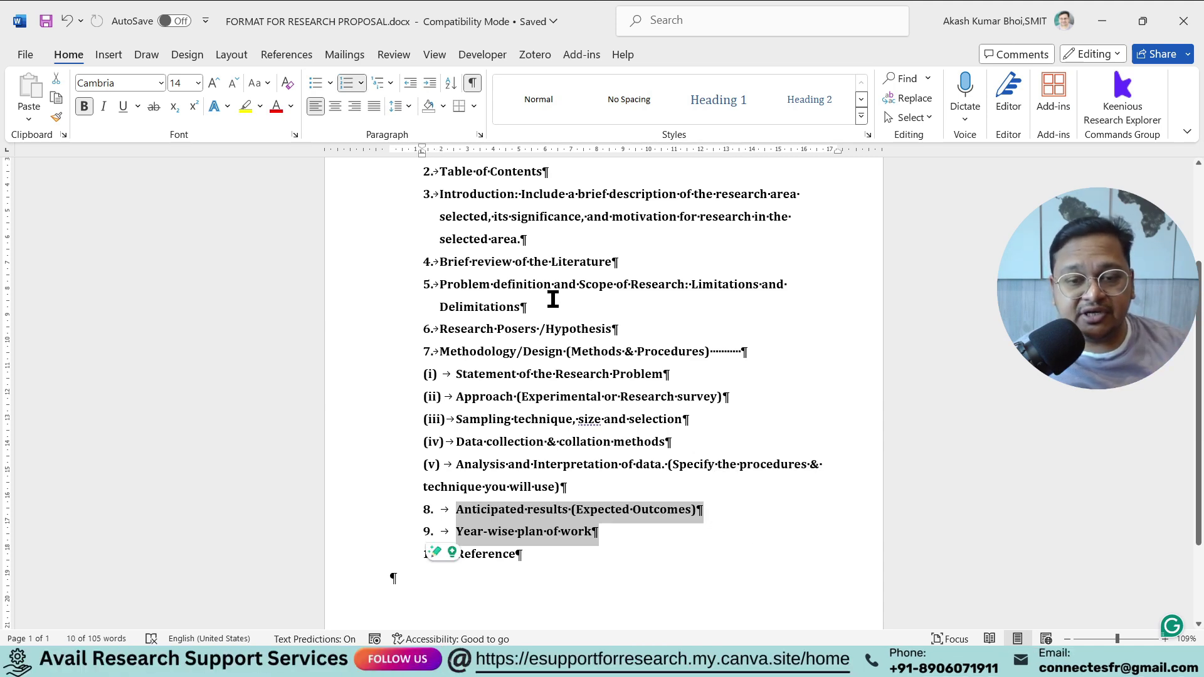
scroll(553, 301, down, 1)
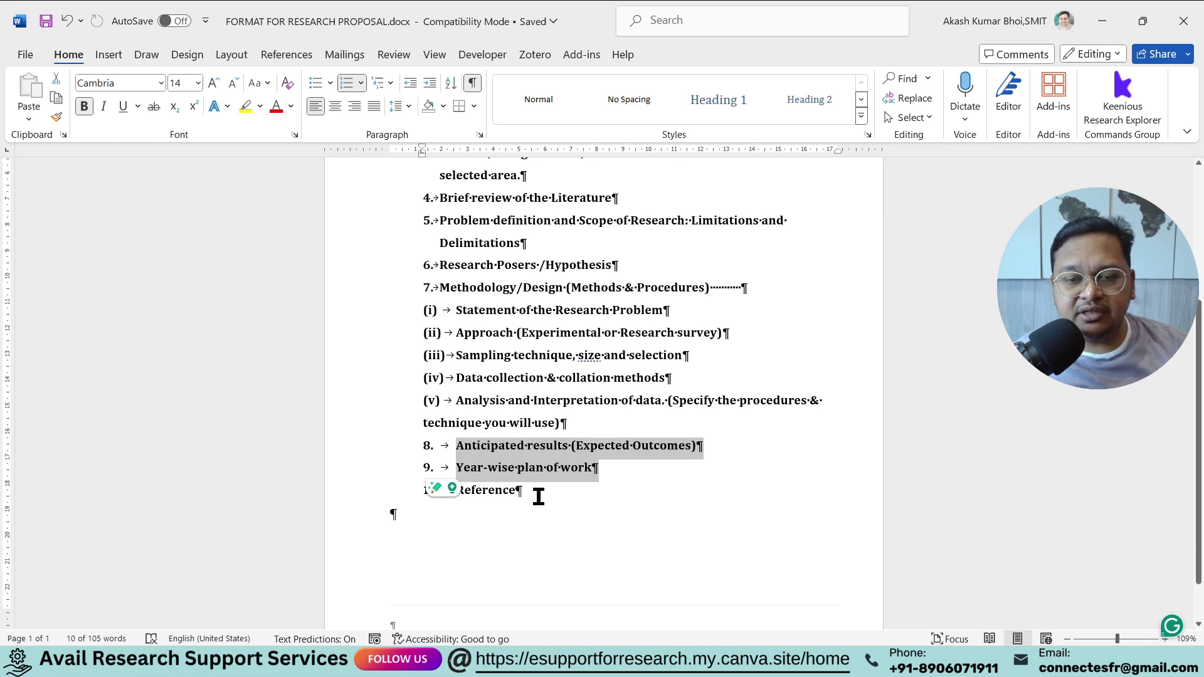
triple_click(537, 492)
scroll(633, 498, up, 1)
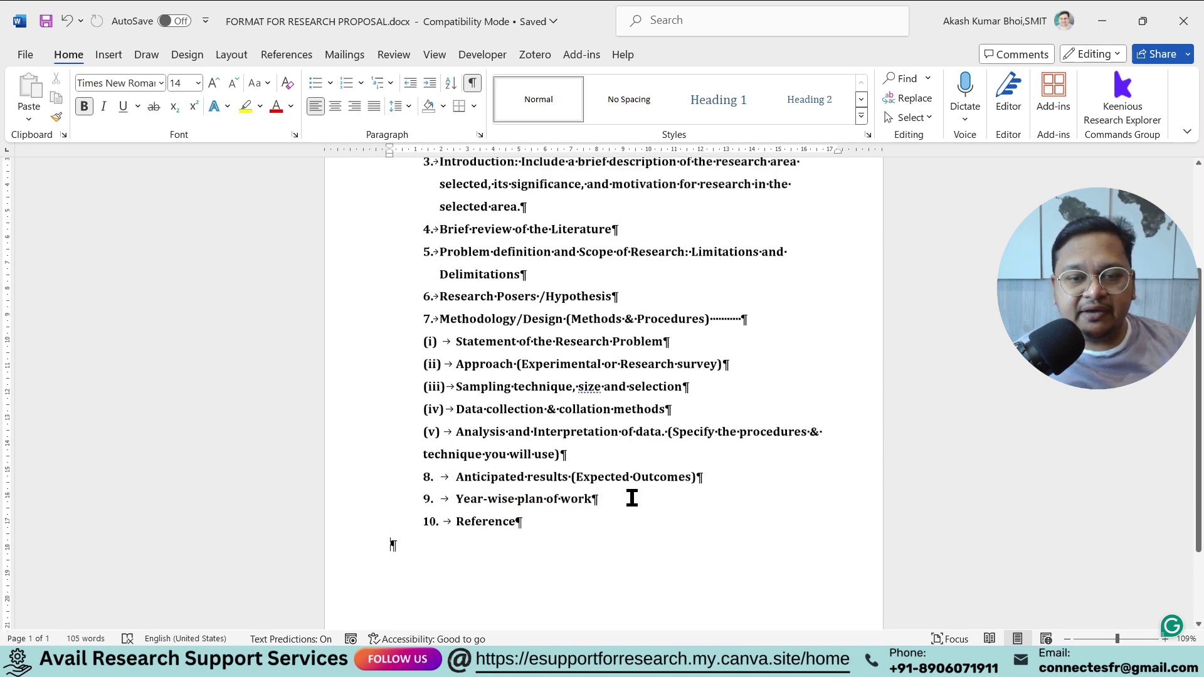
- Increase the line spacing of the whole numbered outline from Title to Reference
drag(583, 554, 433, 290)
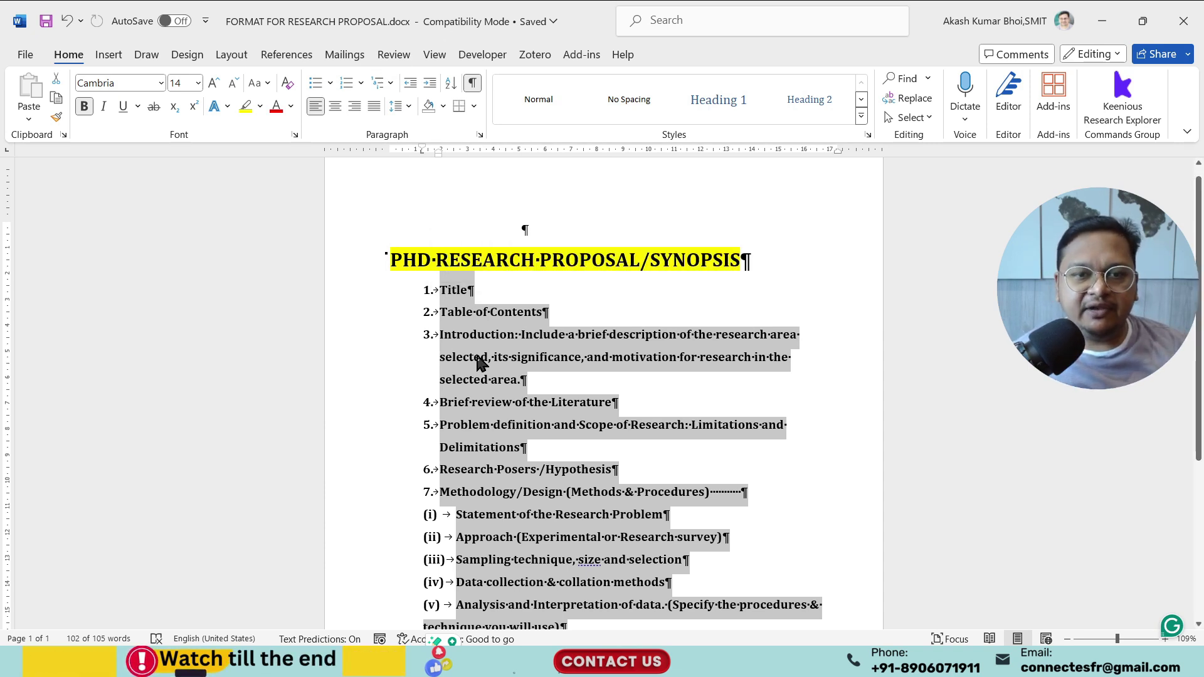
click(395, 111)
click(426, 208)
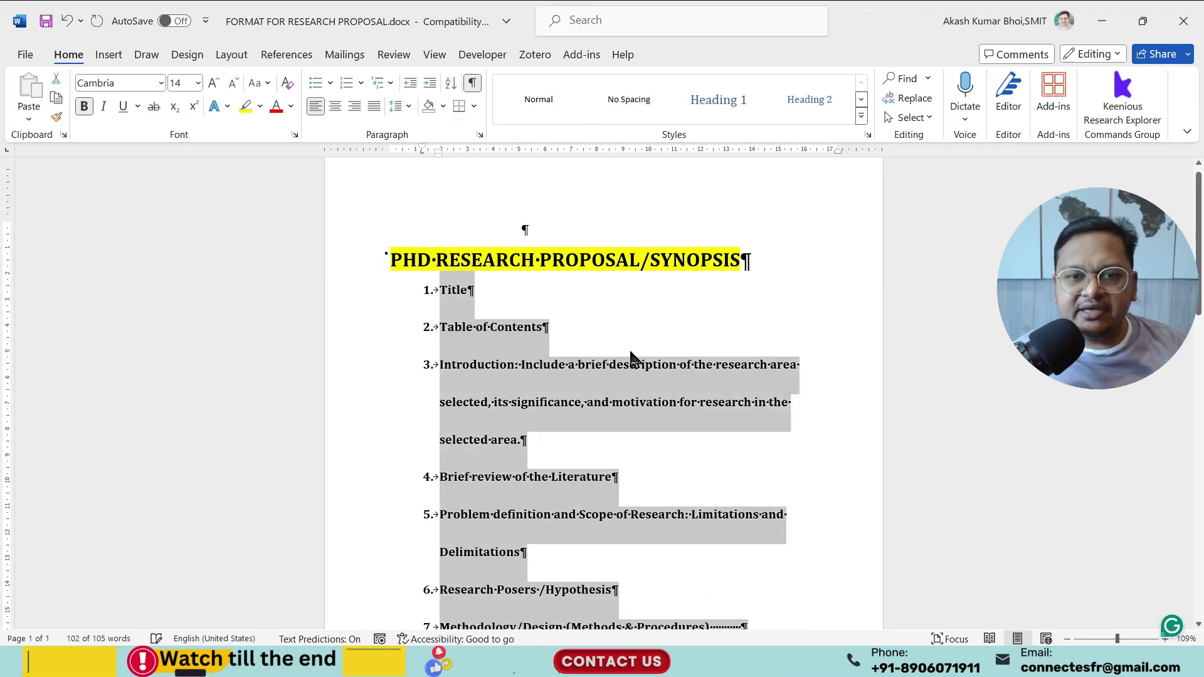
click(607, 321)
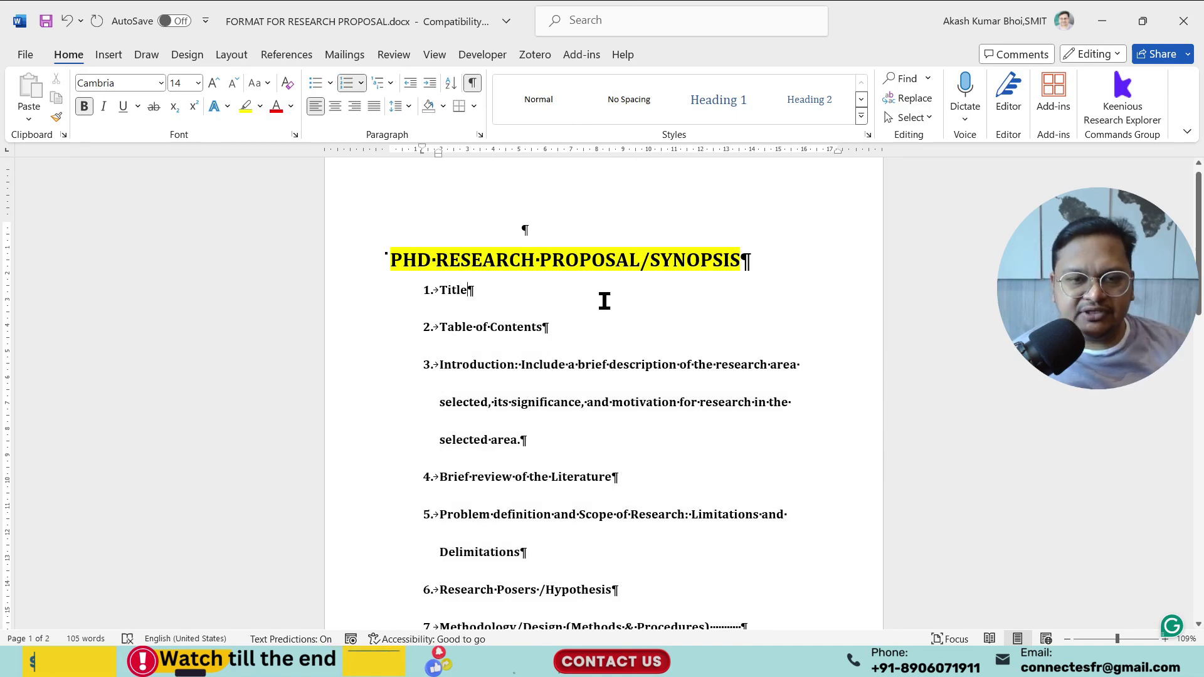
- Colour the Title and Table of Contents items of the outline red
drag(539, 299, 411, 298)
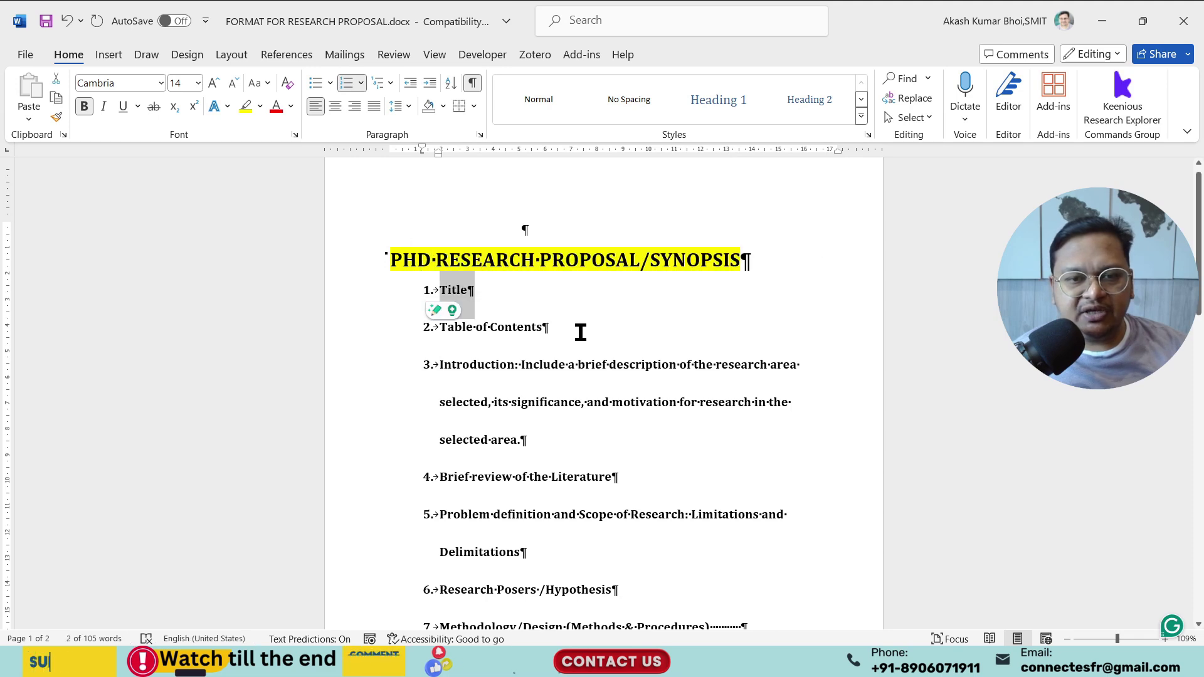
drag(580, 332, 416, 328)
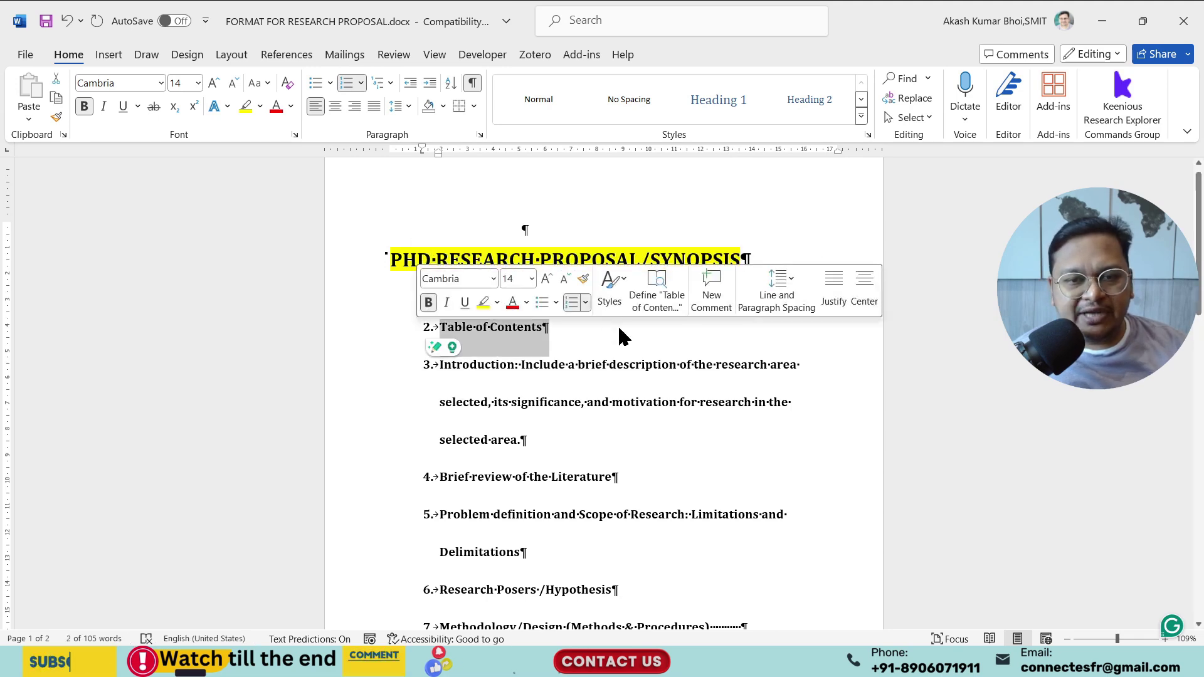
drag(588, 333, 423, 296)
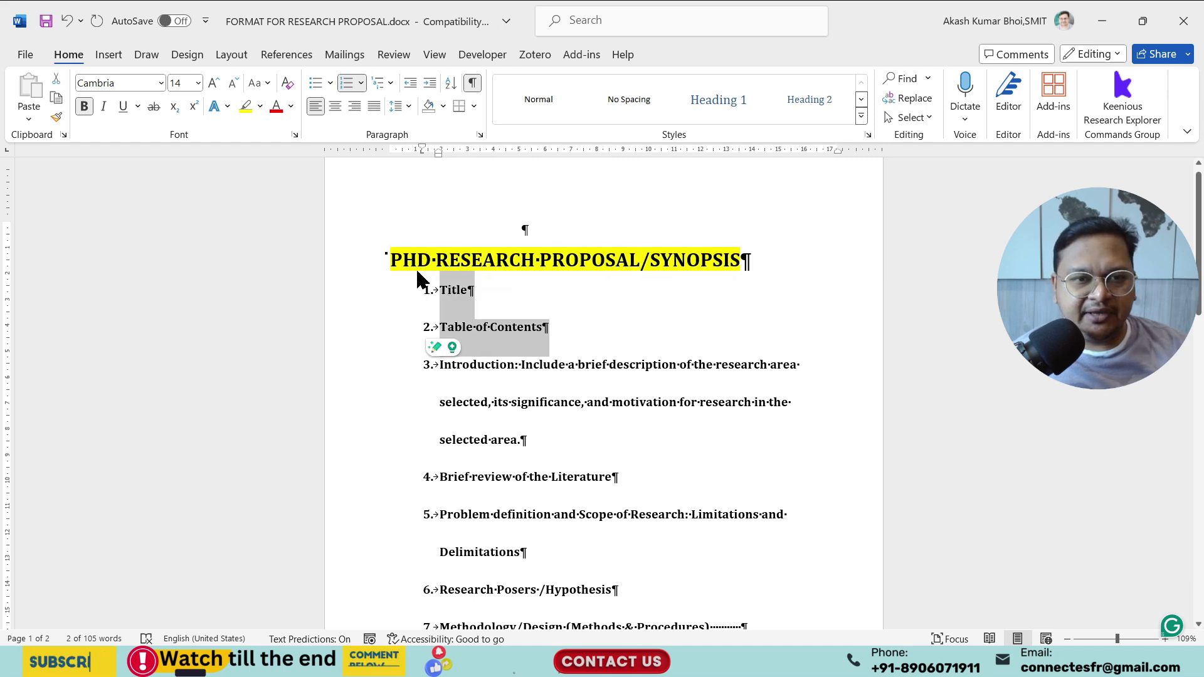
click(276, 106)
click(671, 426)
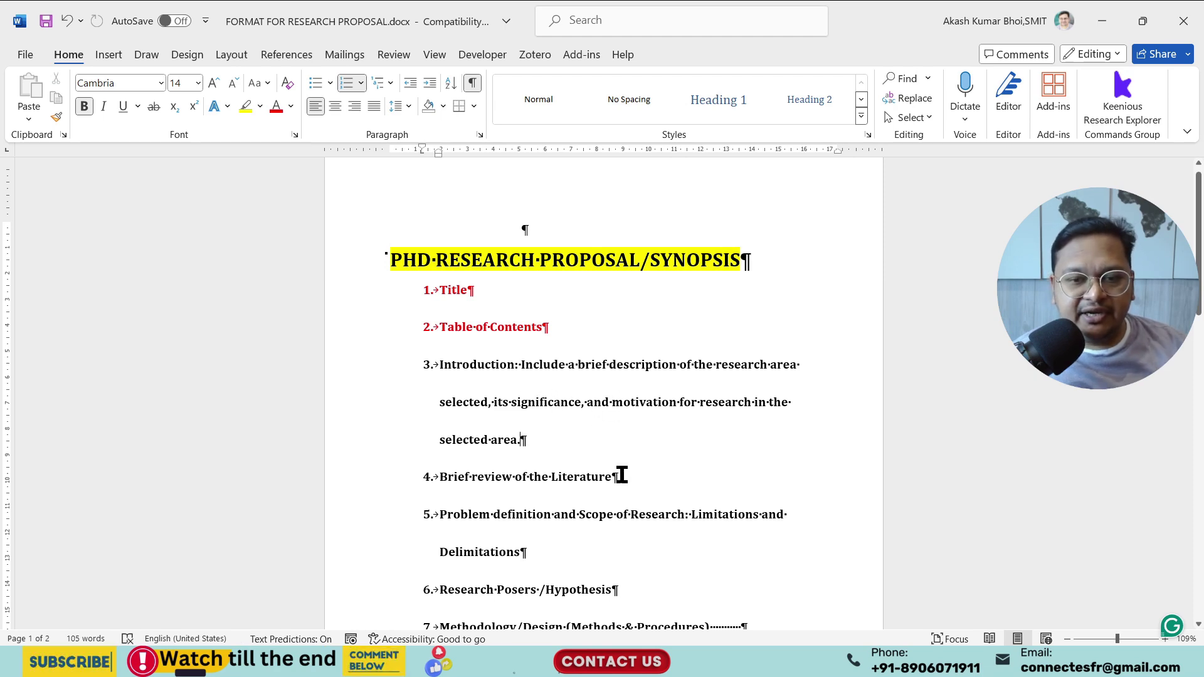
- Review the Introduction, literature review and problem definition items, and open consensus.app in Chrome
drag(621, 476, 432, 366)
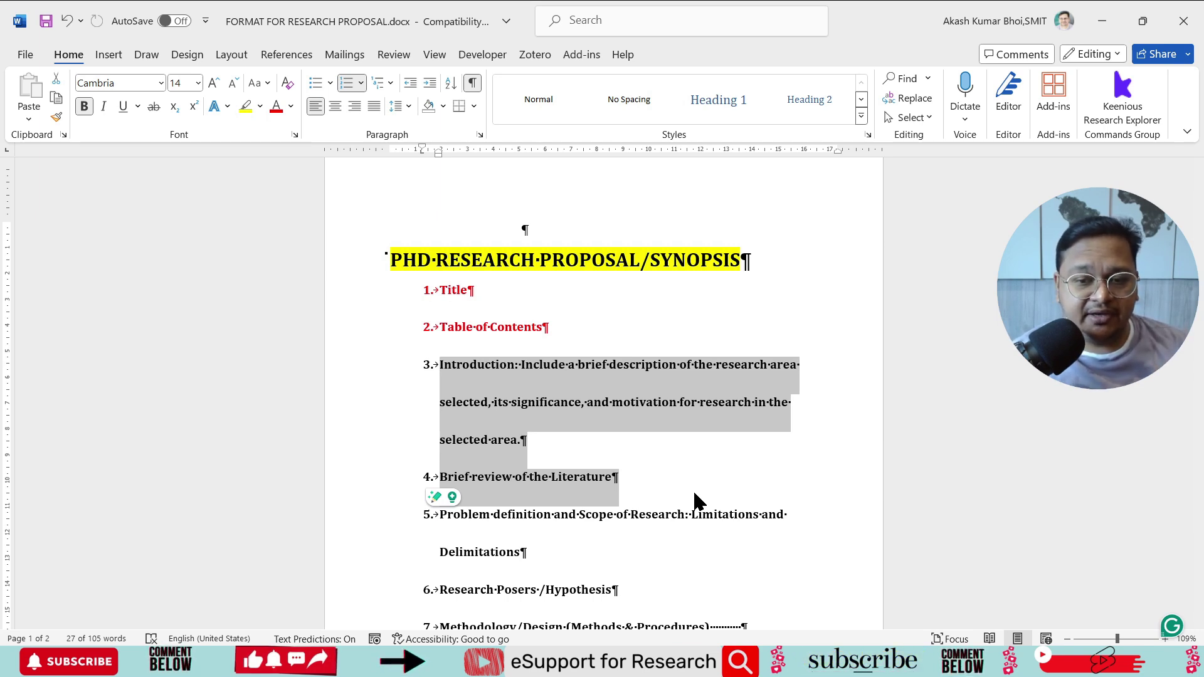
drag(526, 558, 428, 499)
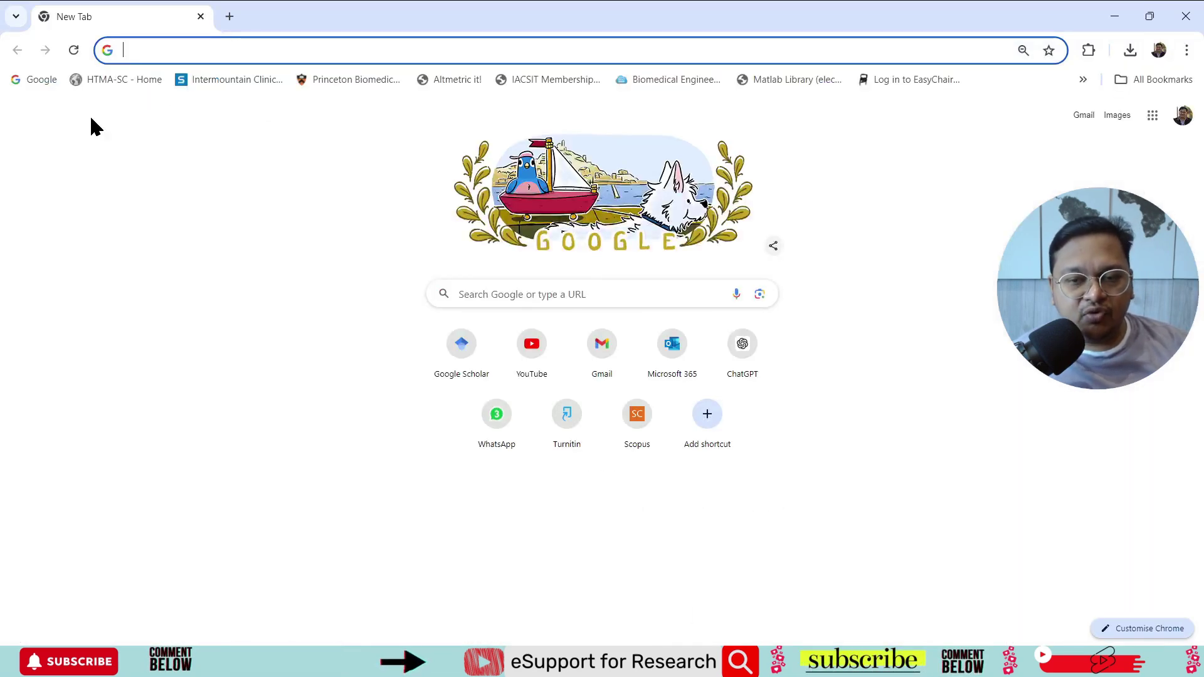
text(consensus.app)
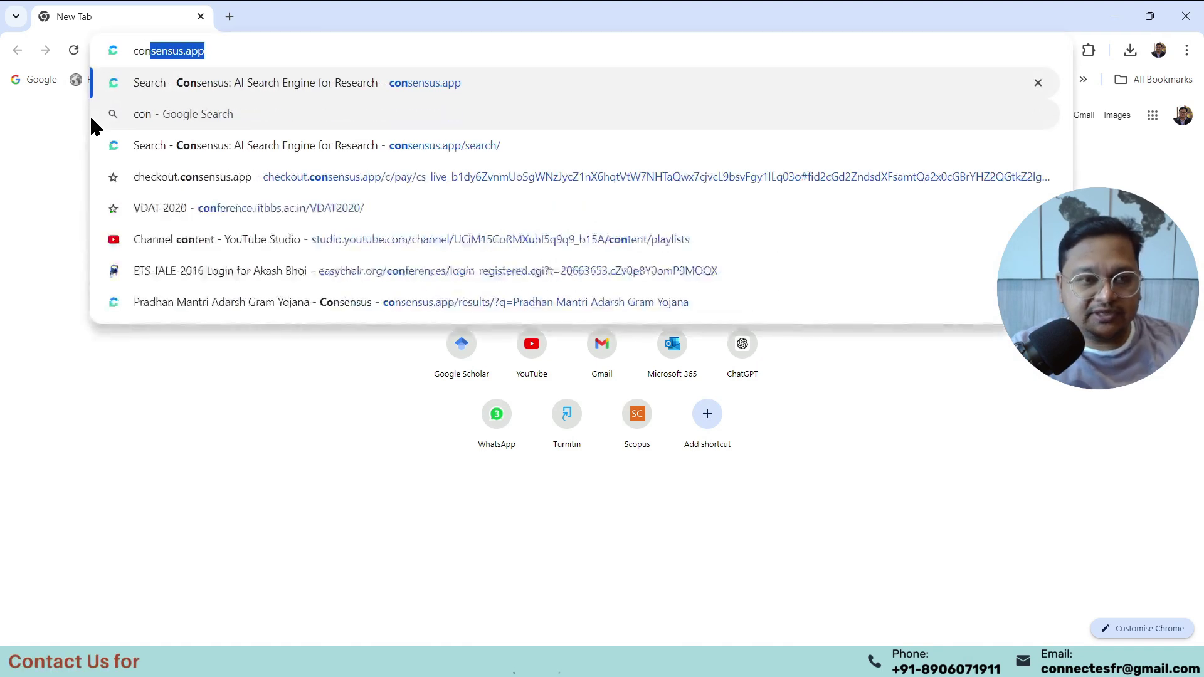
key(Return)
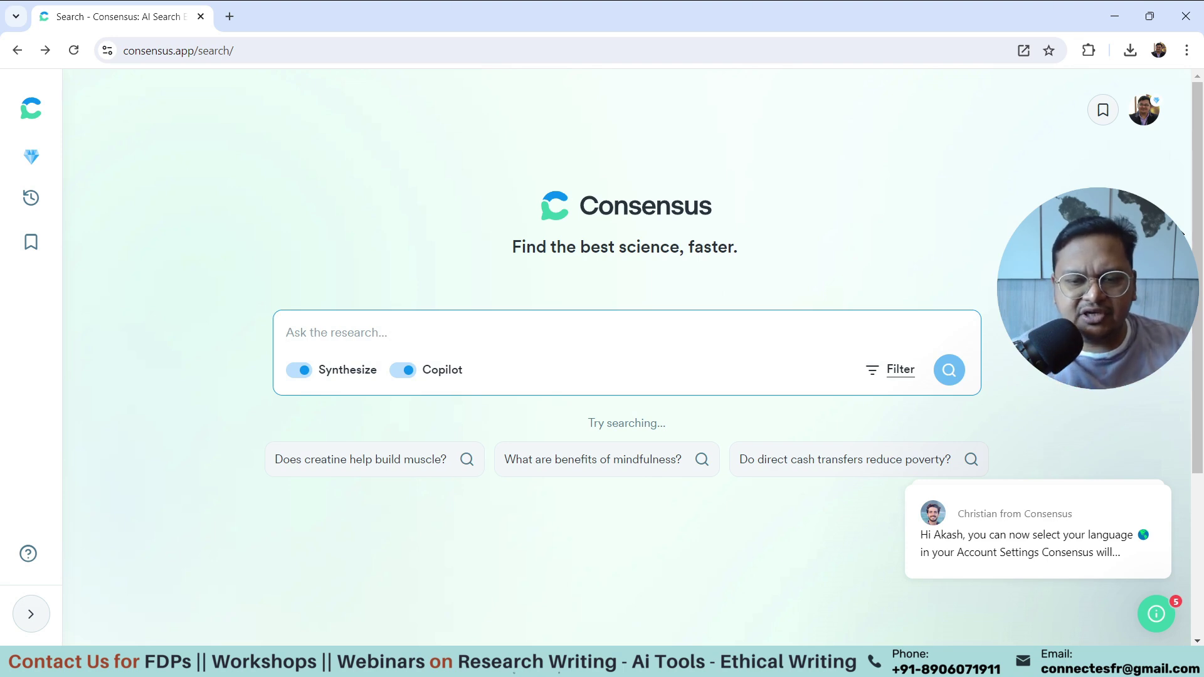
key(alt+Tab)
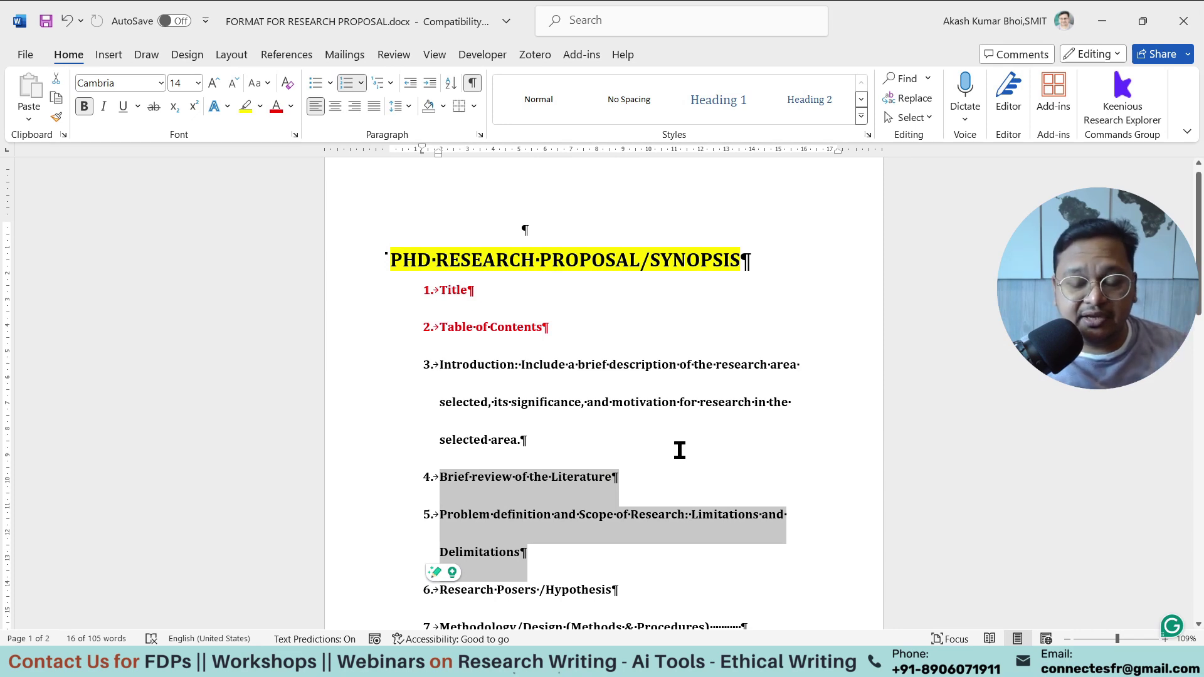
key(alt+Tab)
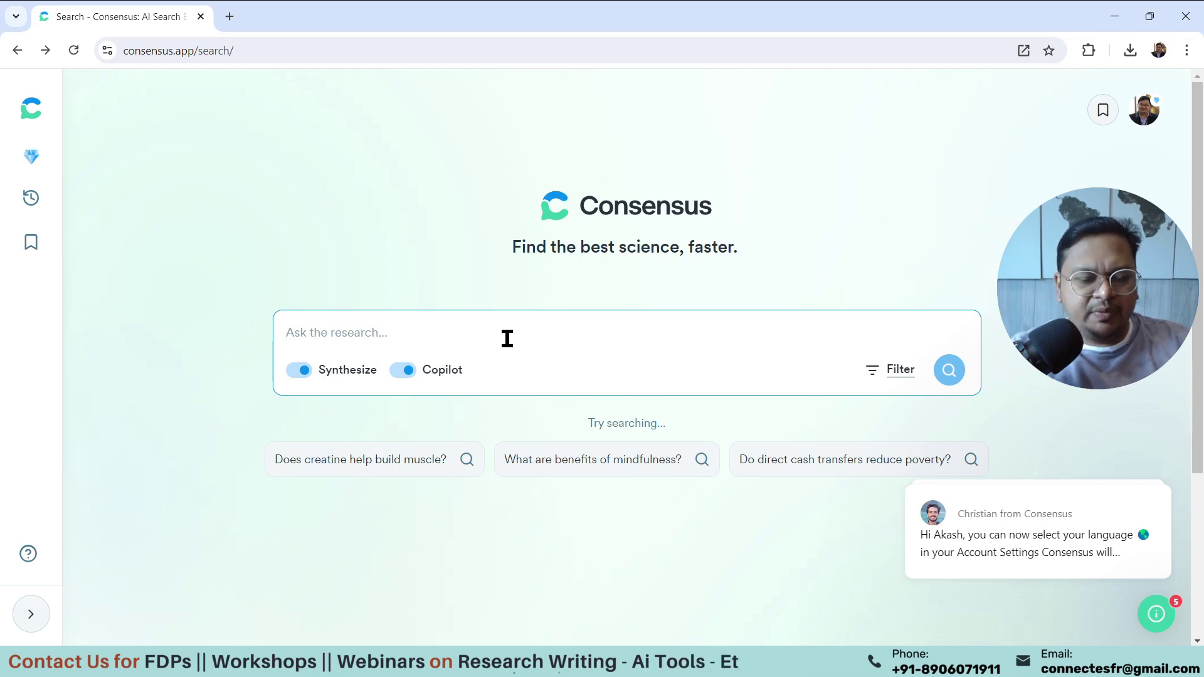
- Search Consensus for the research question "Can sleep disorders affect Heart?" with Synthesize and Copilot enabled
text(Can )
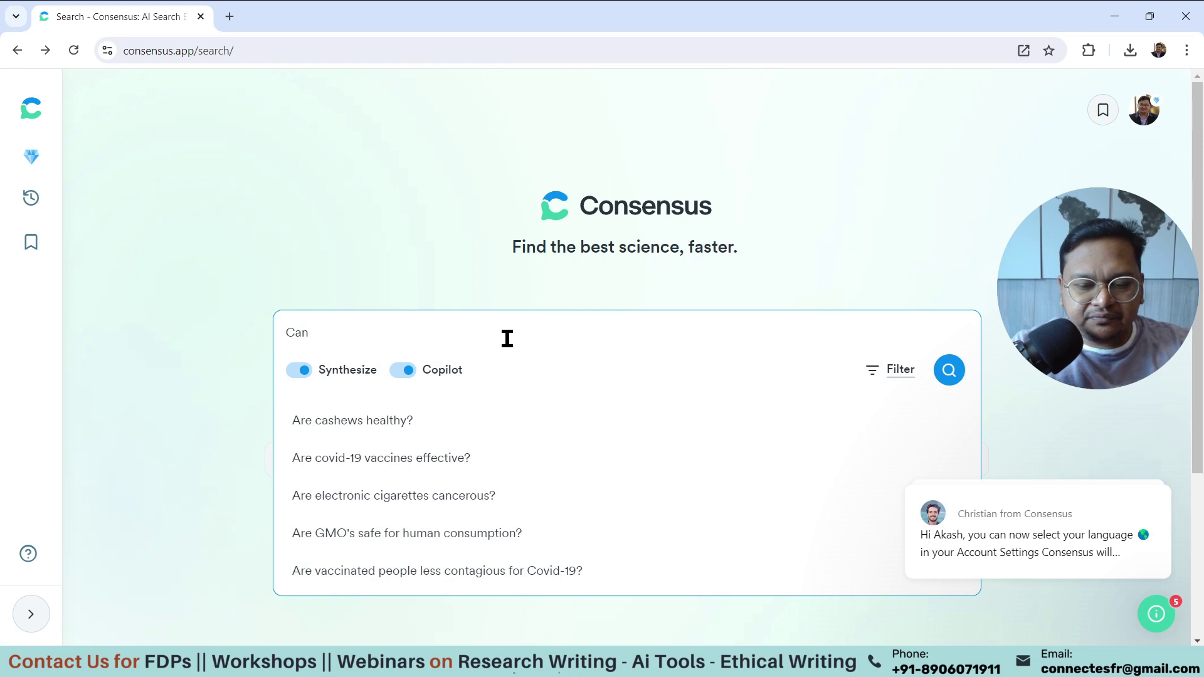
text(sleep di)
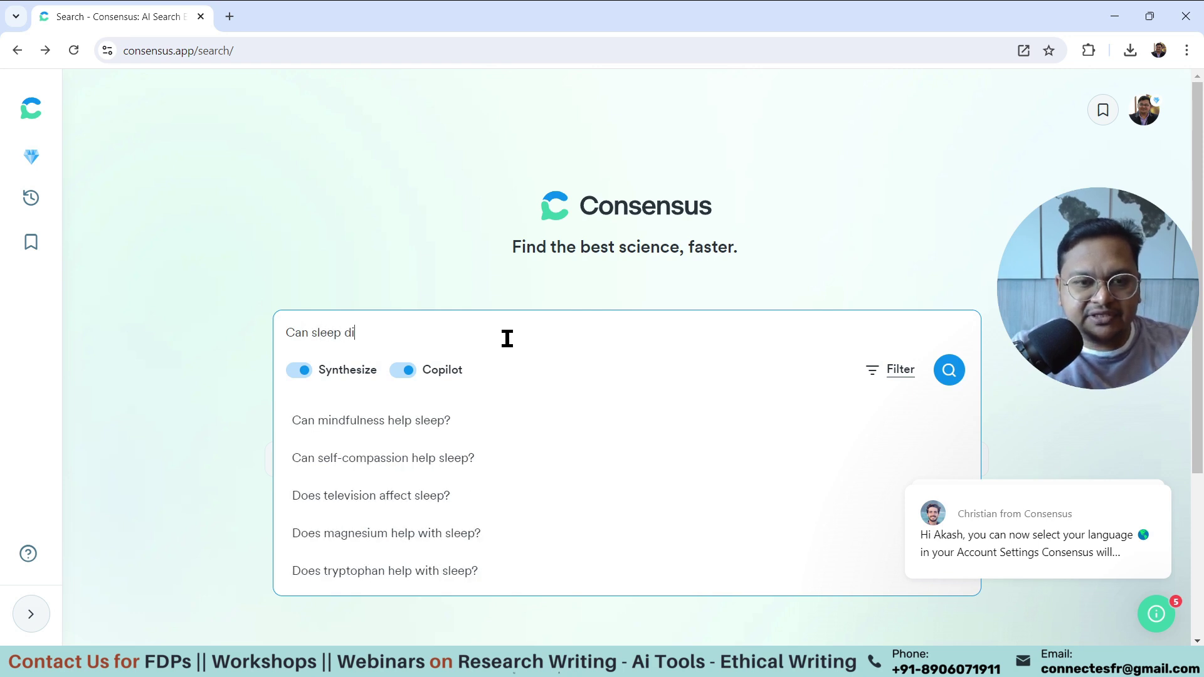
text(sor)
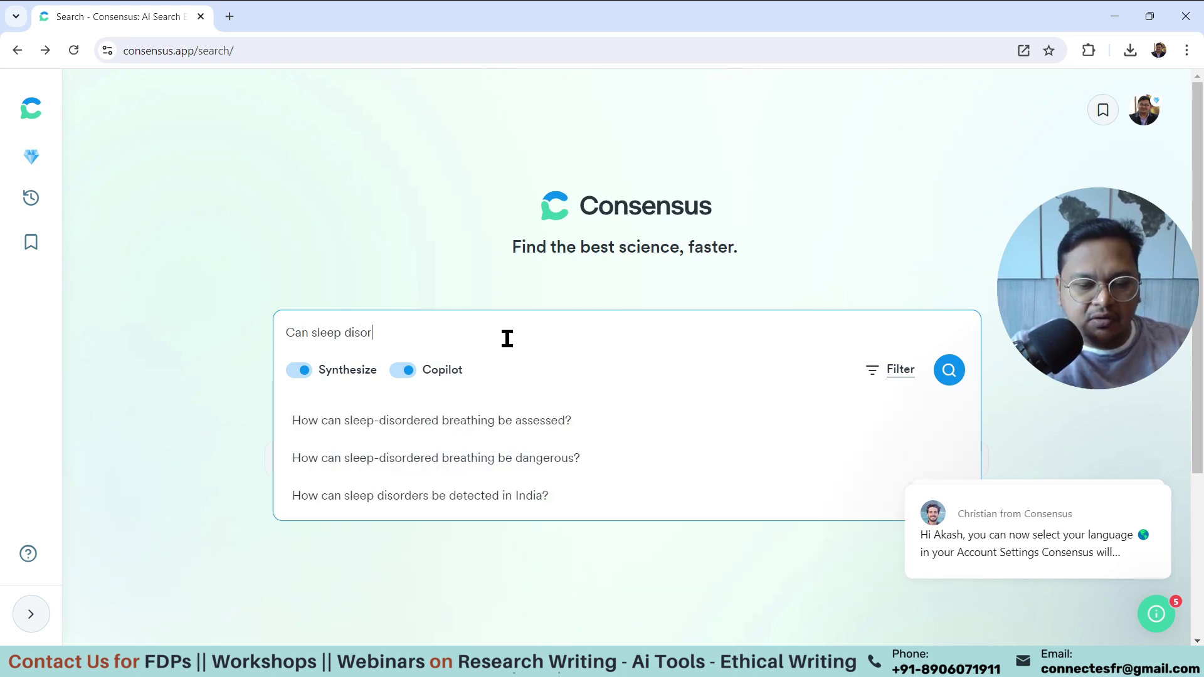
text(ders affec)
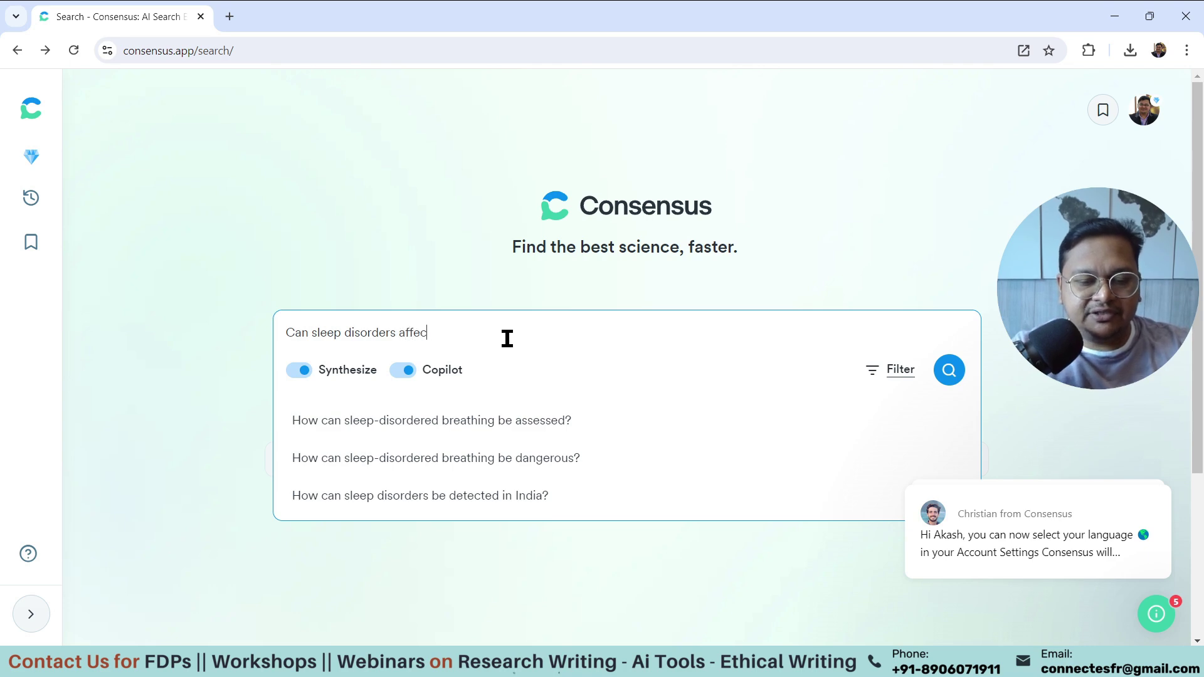
text(t Heart)
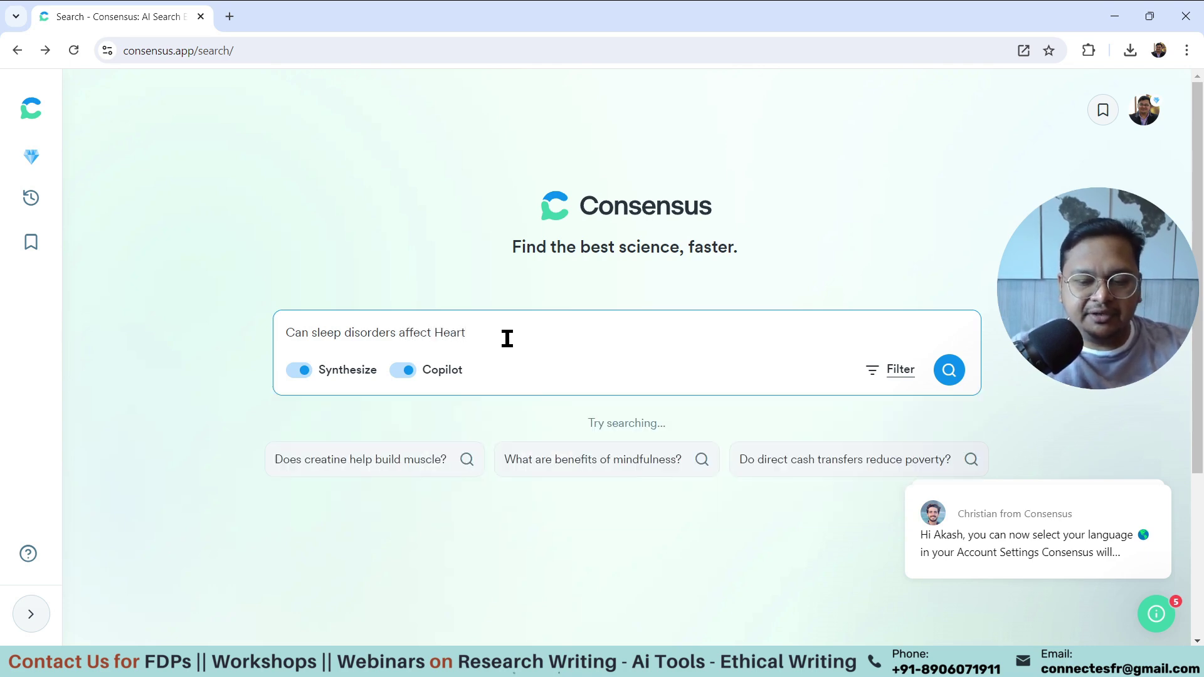
text(?)
key(Return)
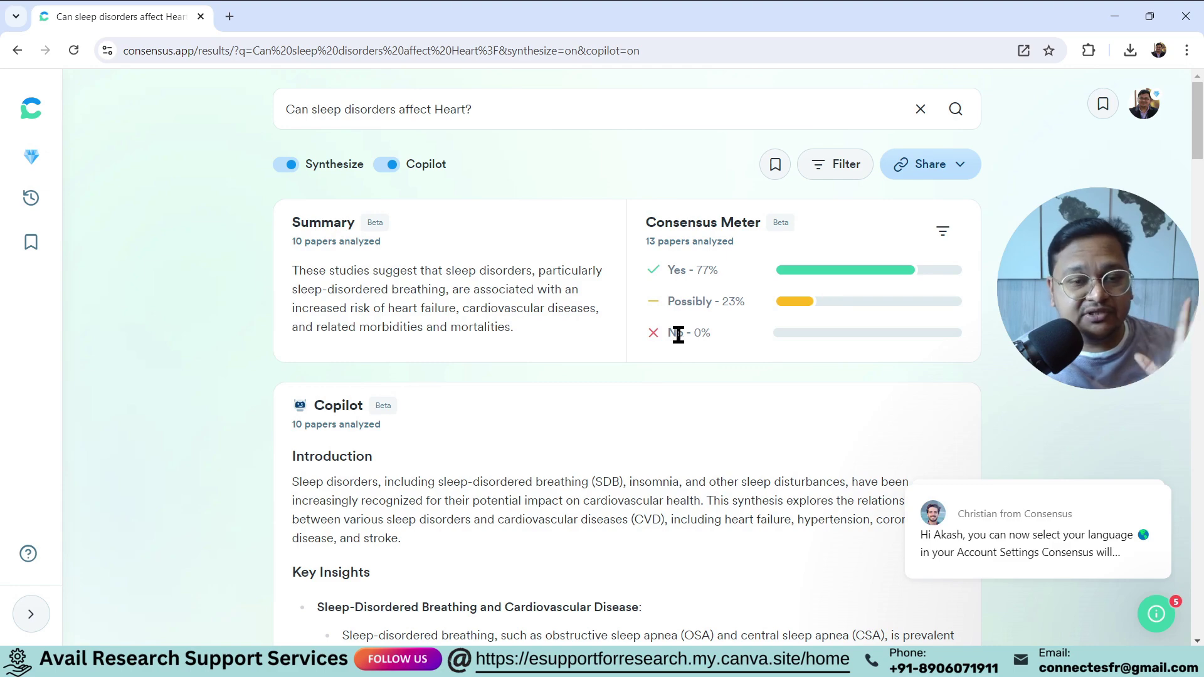
- Read through the Copilot synthesis of the search results, examining the Key Insights with their citations and the Conclusion
scroll(588, 394, down, 4)
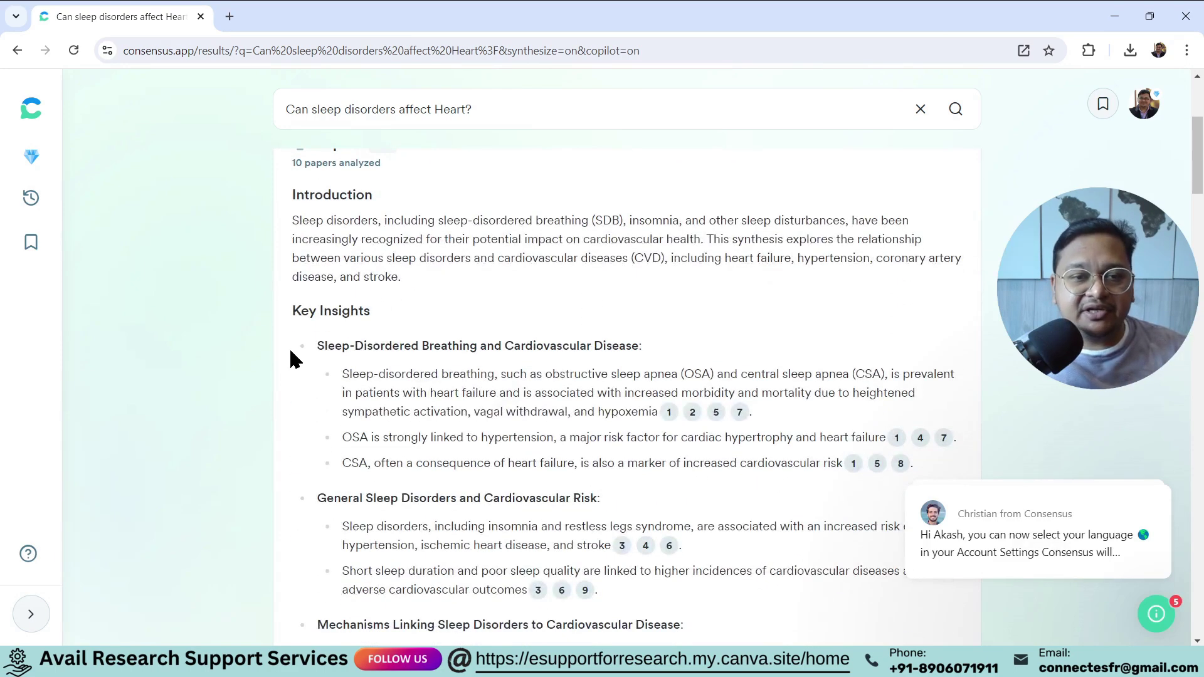
scroll(322, 341, down, 1)
scroll(521, 439, down, 1)
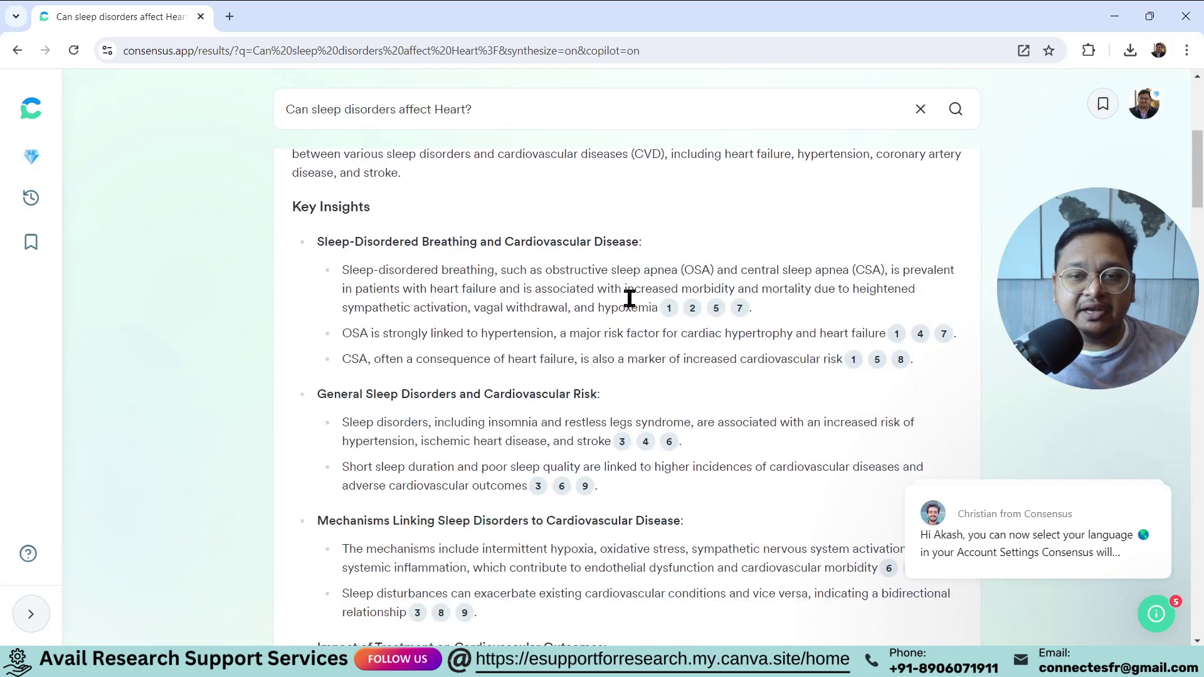
mouse_move(738, 319)
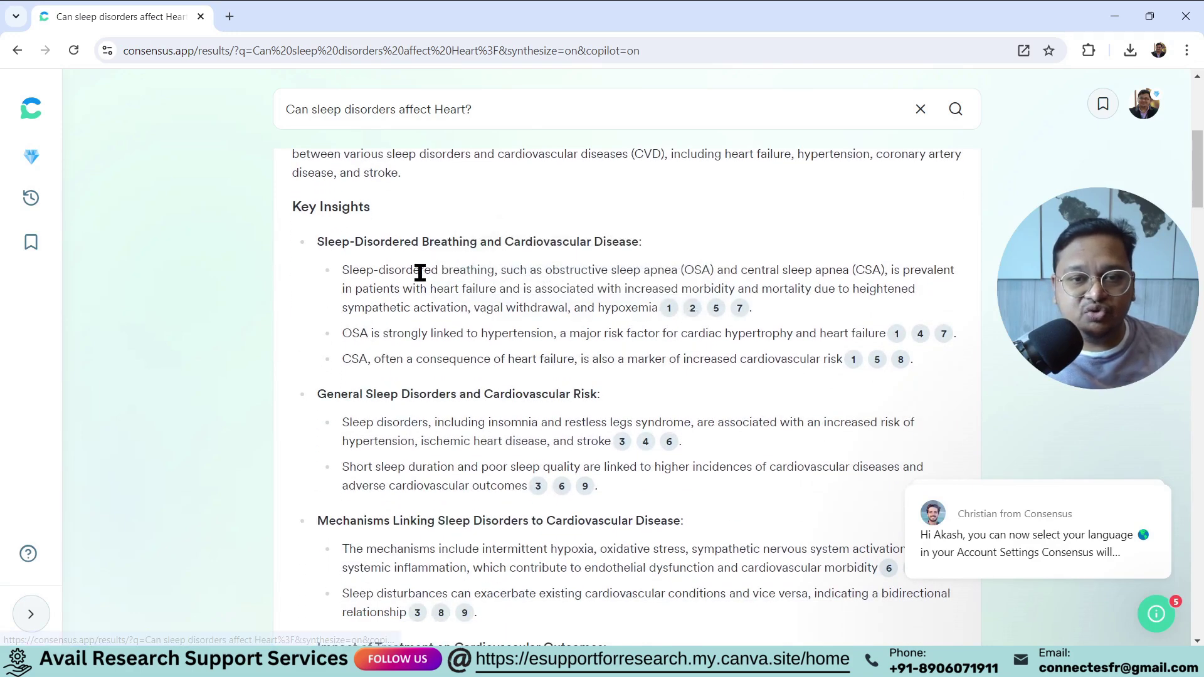
drag(343, 271, 518, 308)
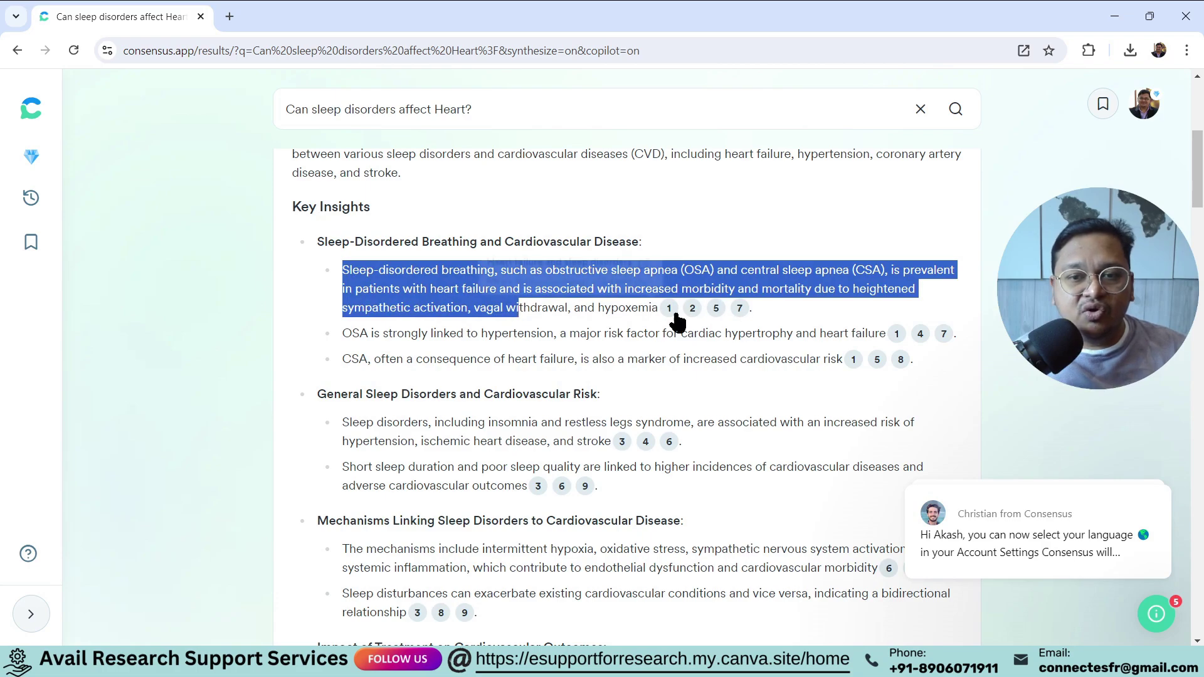
scroll(726, 439, down, 2)
scroll(726, 447, down, 5)
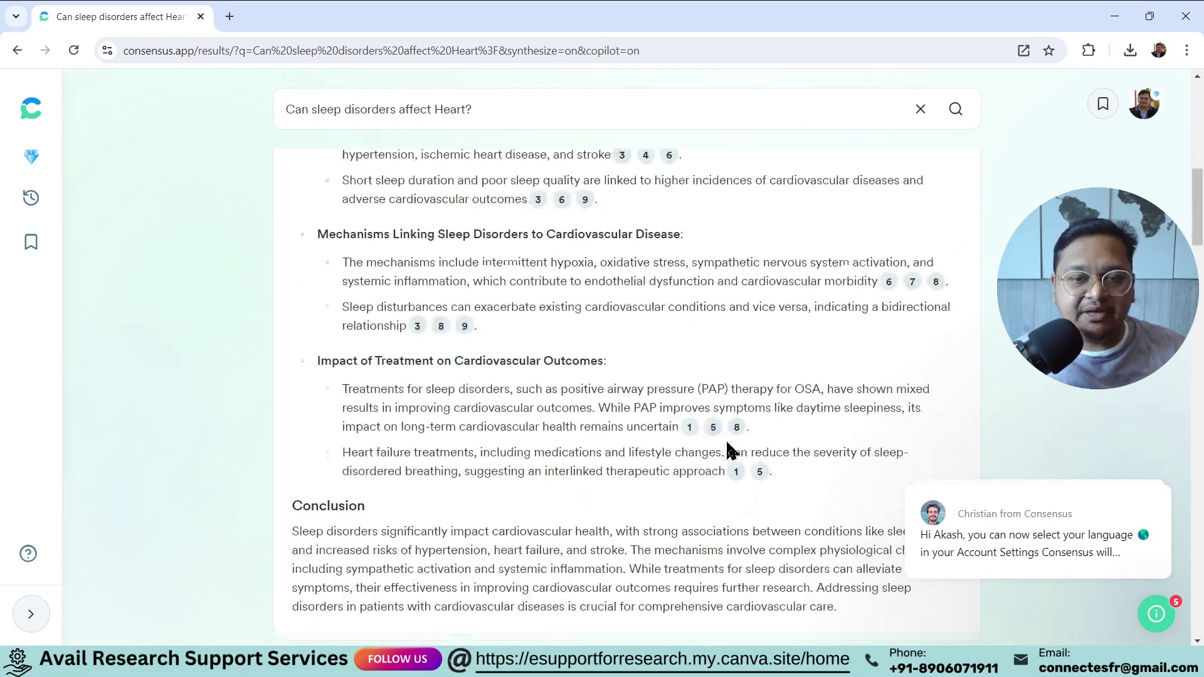
scroll(725, 447, up, 8)
scroll(725, 443, up, 5)
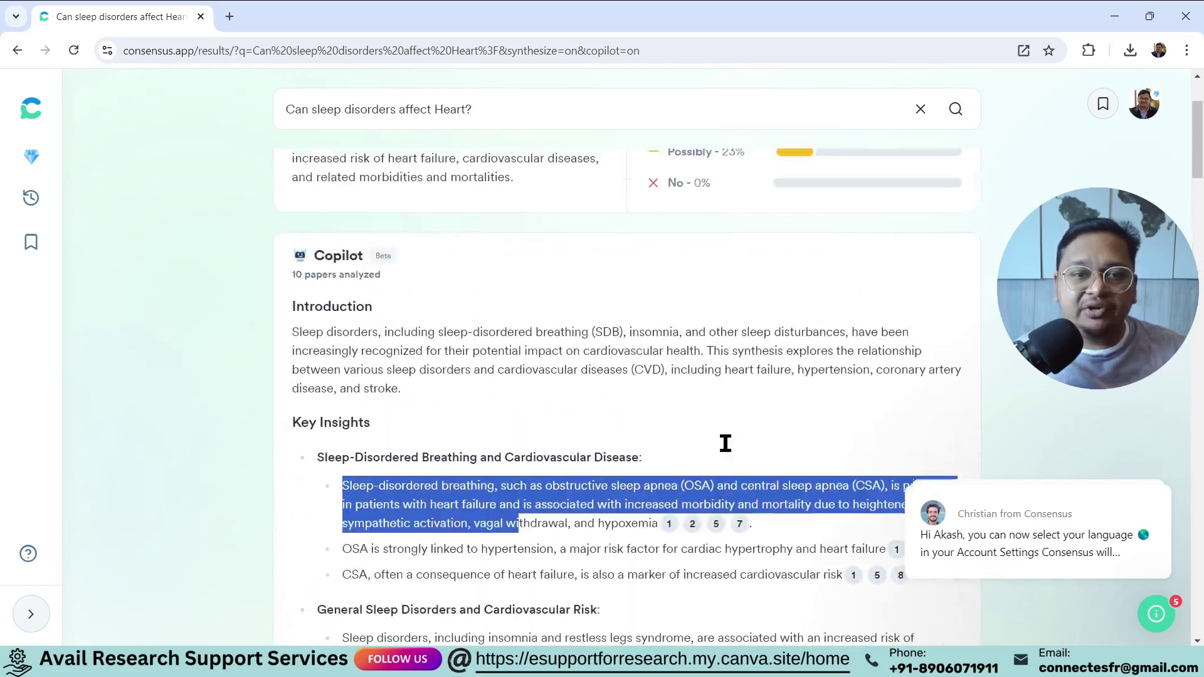
- Review the synthesis conclusion and listed papers, opening the Study Snapshot of "Heart failure and sleep disorders" and the available export formats
scroll(775, 443, down, 7)
scroll(776, 442, down, 9)
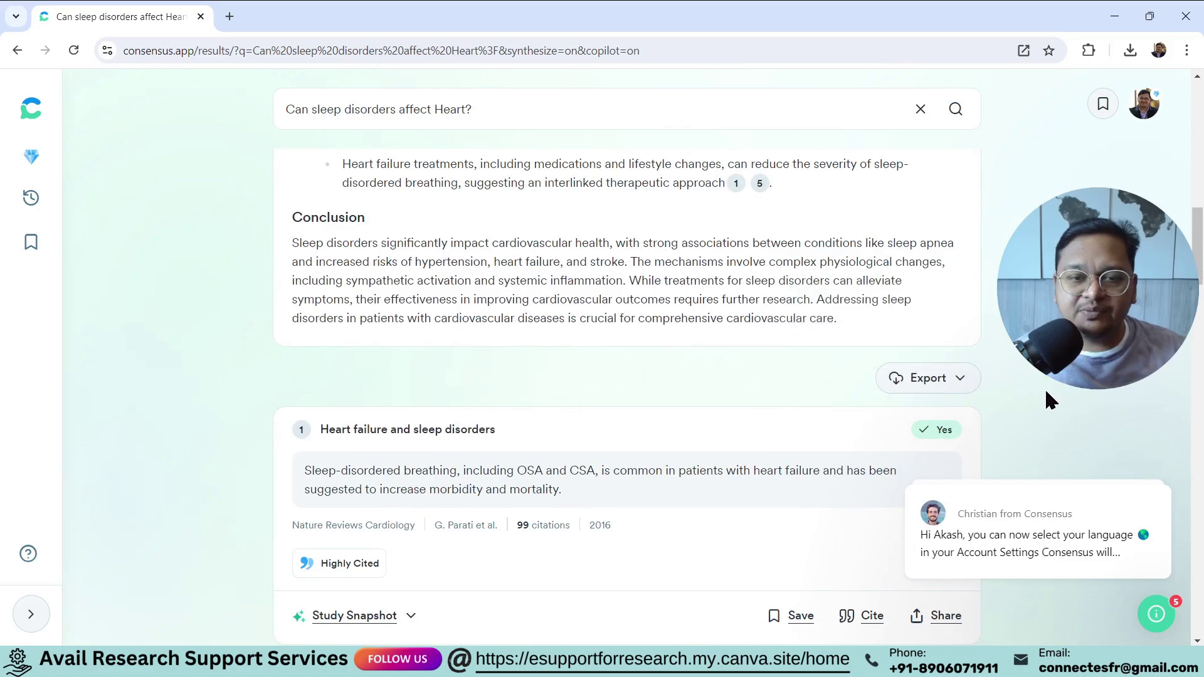
scroll(978, 392, down, 2)
scroll(484, 446, down, 2)
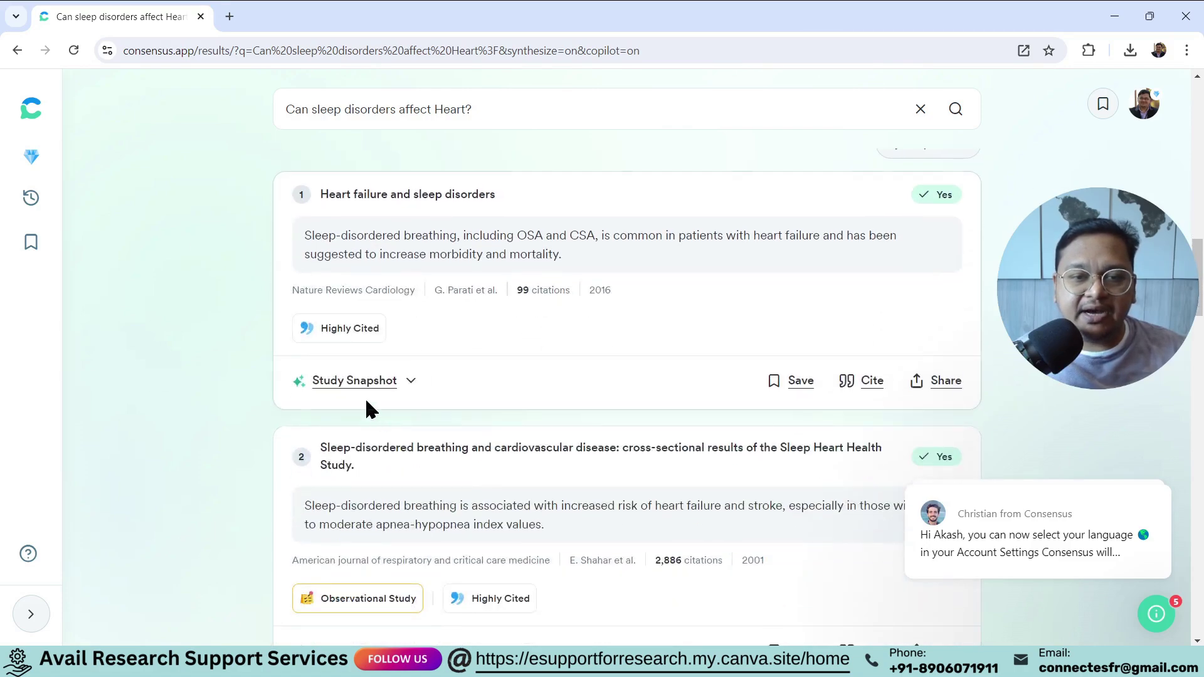
click(363, 383)
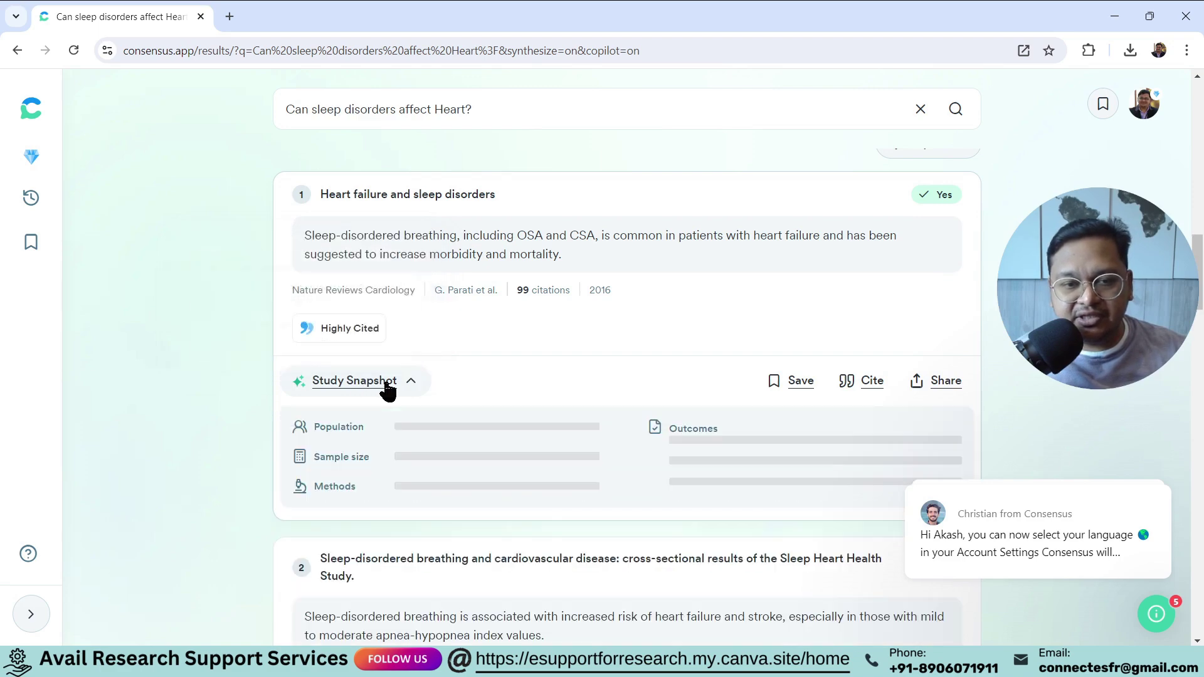
scroll(454, 464, down, 6)
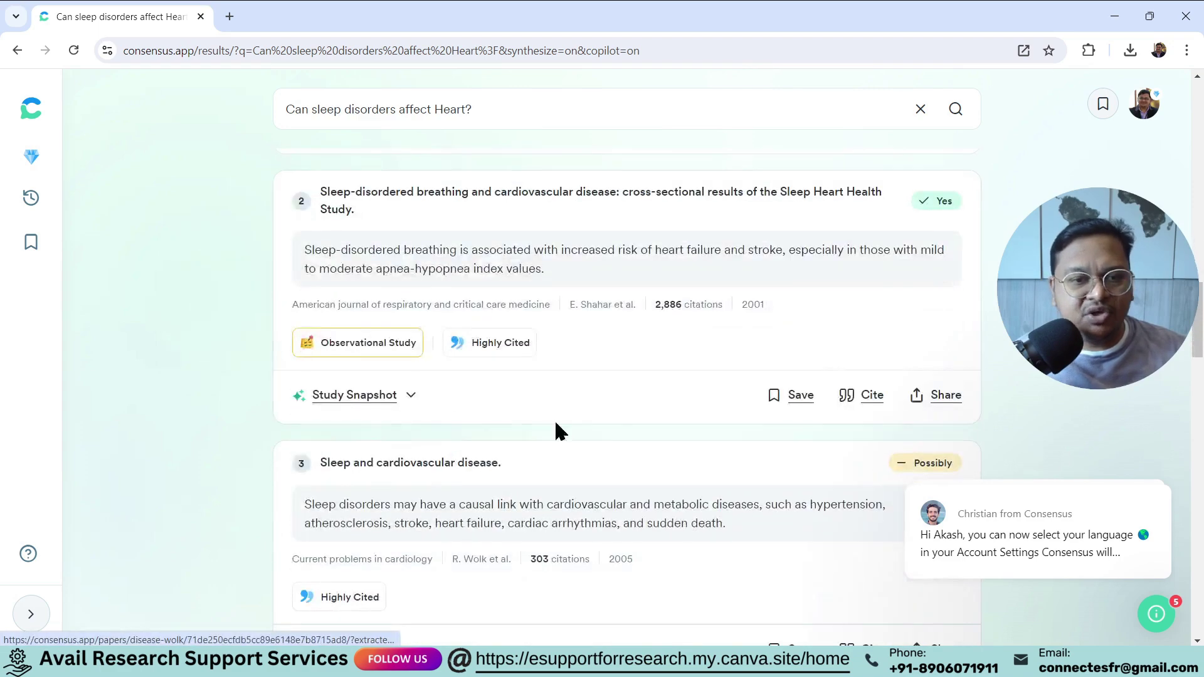
scroll(743, 420, up, 6)
scroll(744, 421, up, 3)
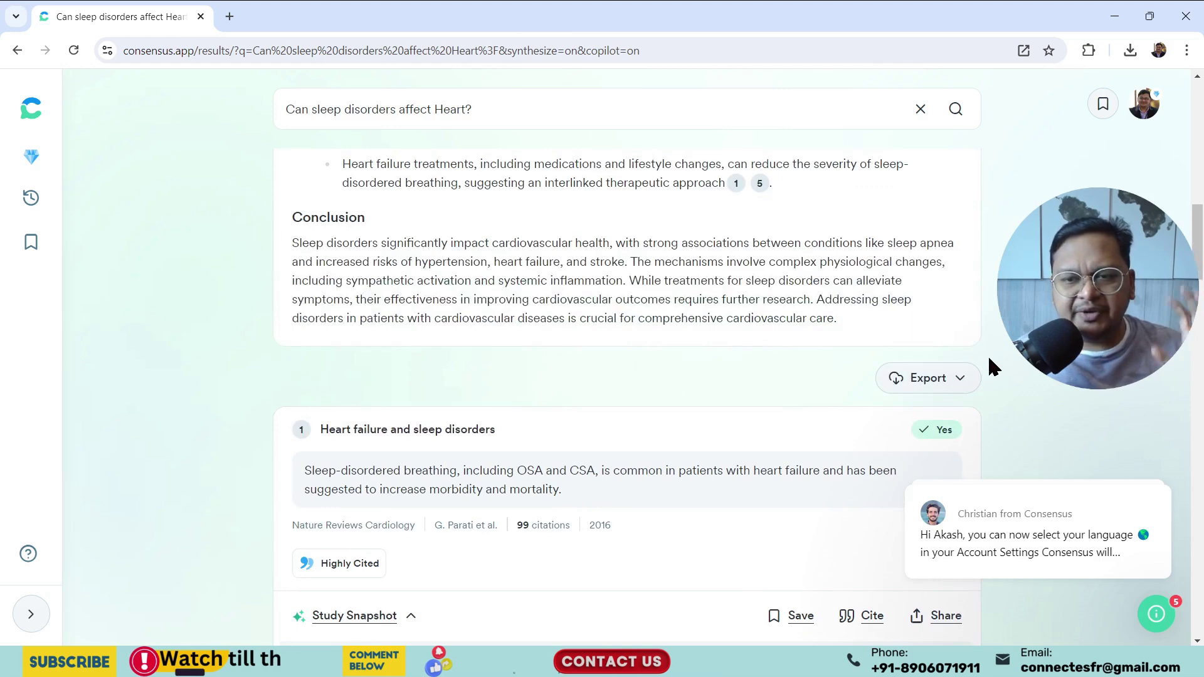
click(938, 383)
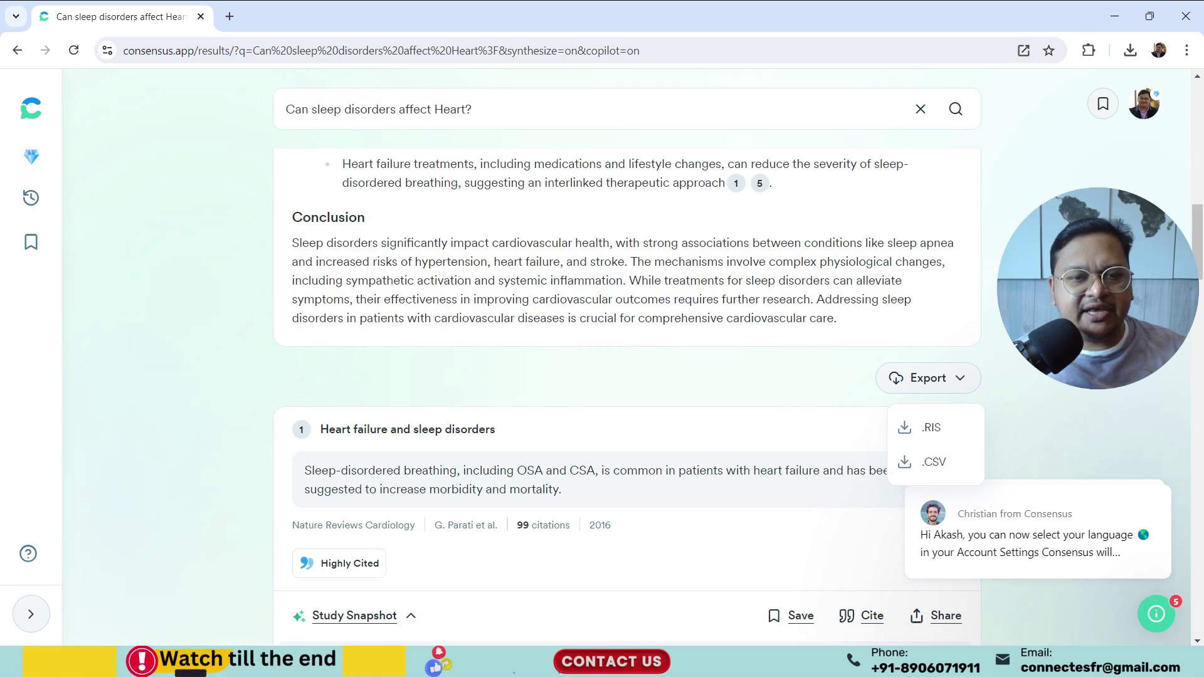
- Copy the whole Copilot synthesis, from its Introduction heading through the end of the Conclusion
scroll(1033, 372, up, 7)
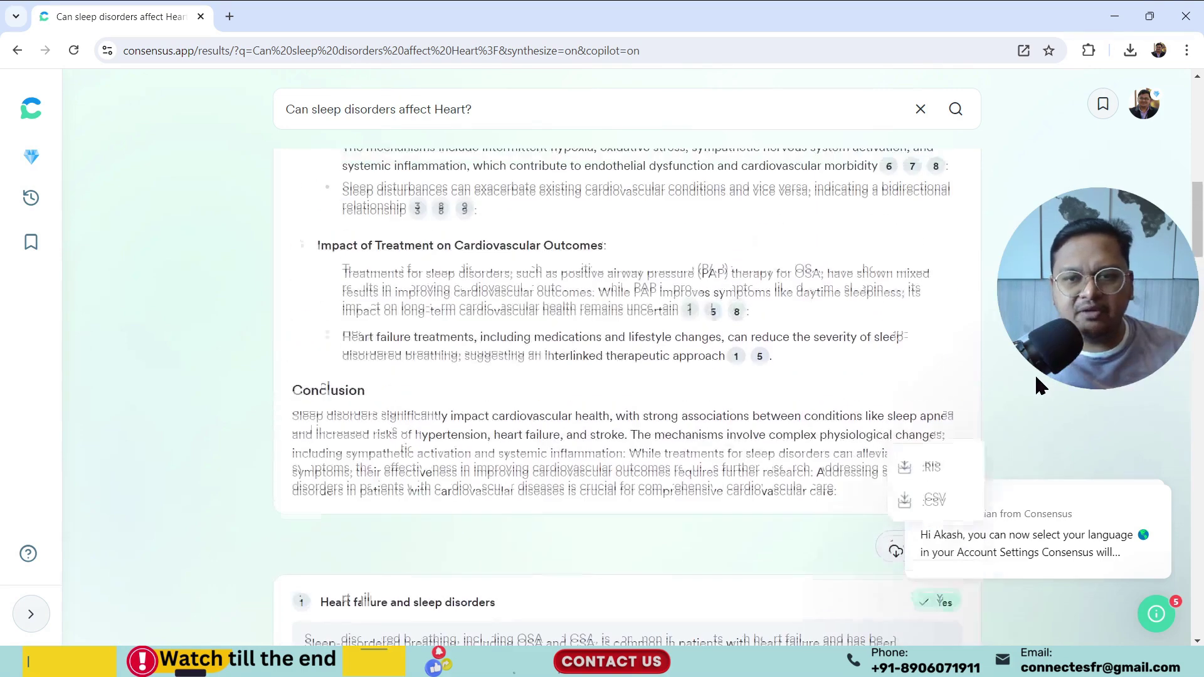
scroll(1033, 373, up, 5)
click(385, 368)
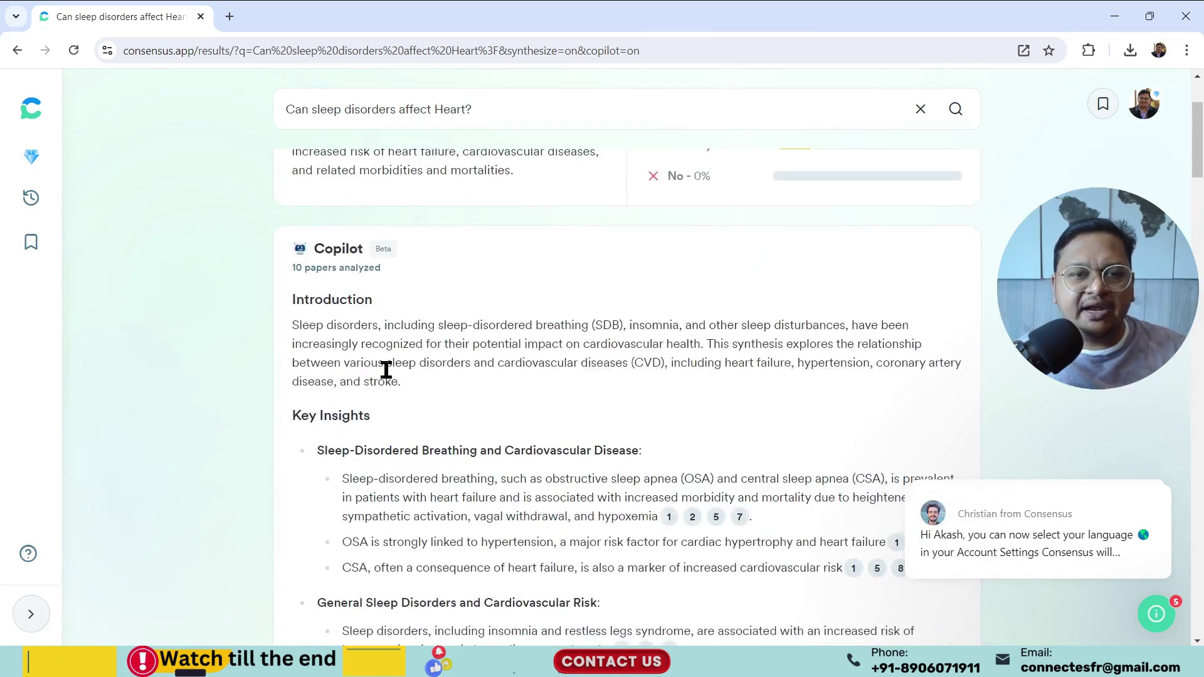
drag(293, 302, 502, 472)
scroll(489, 451, down, 2)
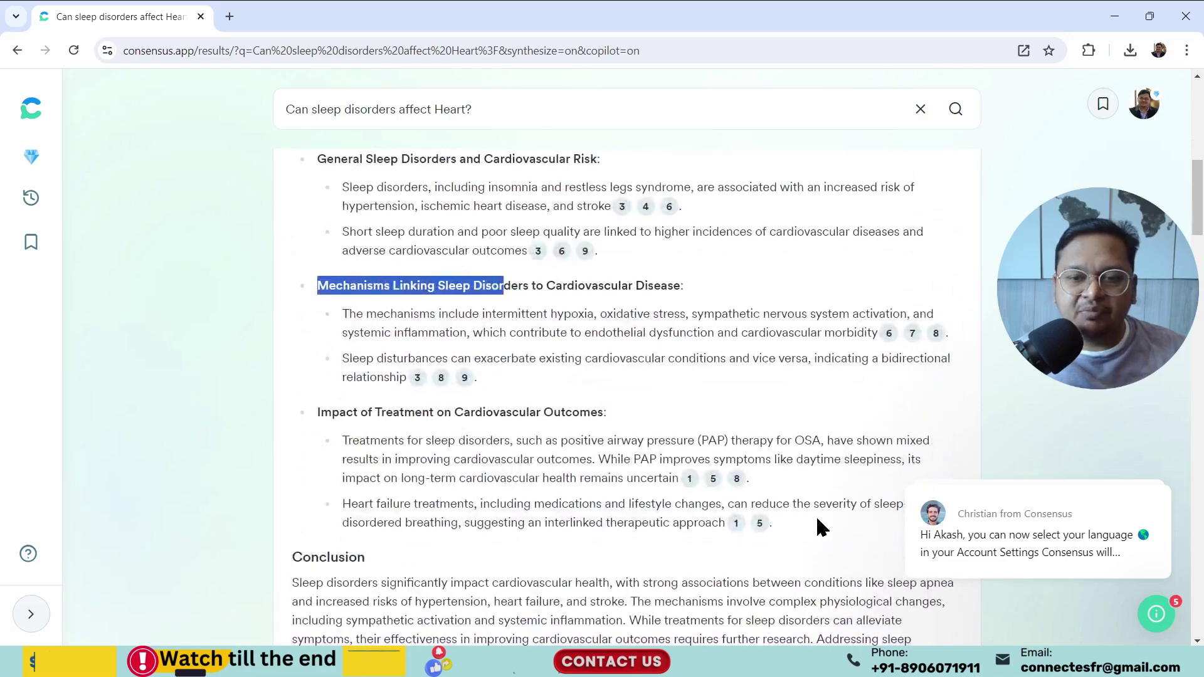
scroll(793, 538, down, 3)
drag(845, 504, 293, 461)
key(ctrl+c)
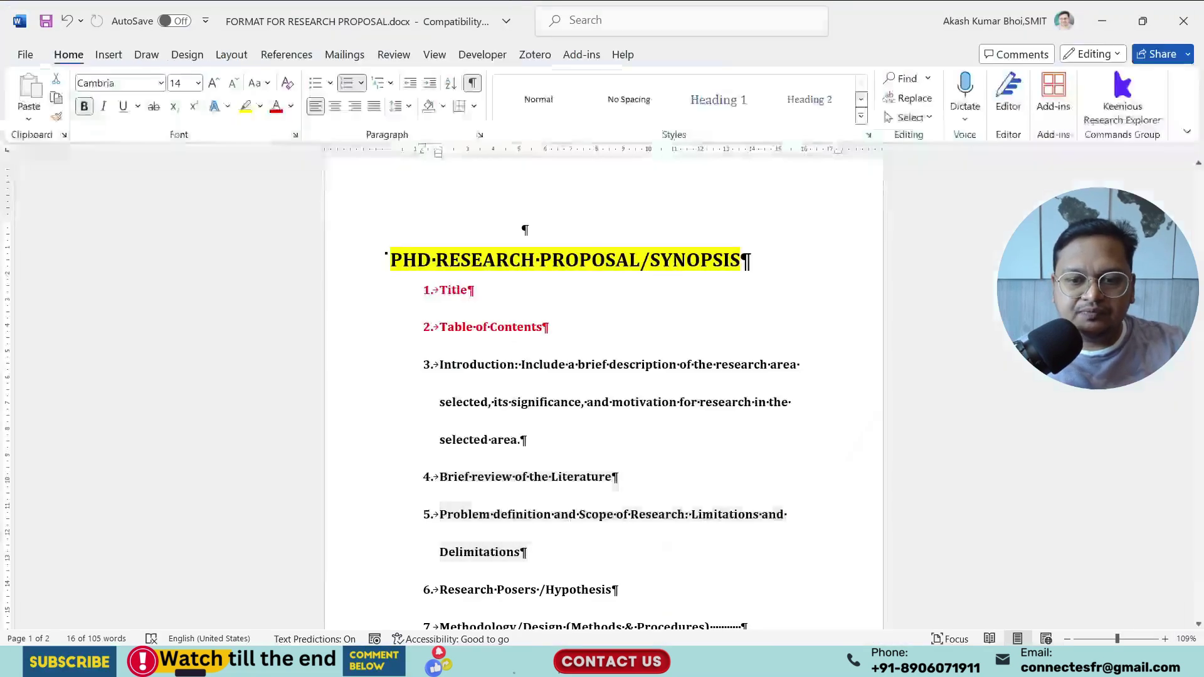
- Paste the copied synthesis into the Word proposal below the Introduction item, before the literature review item
click(540, 440)
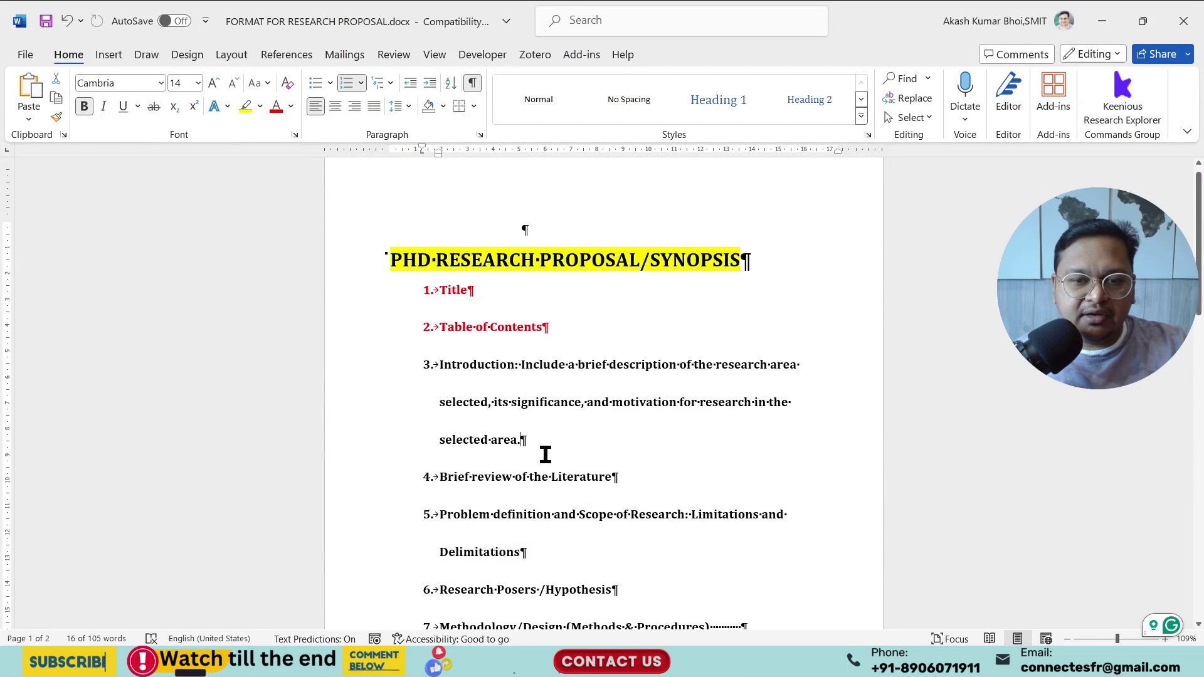
key(Return)
key(Return)
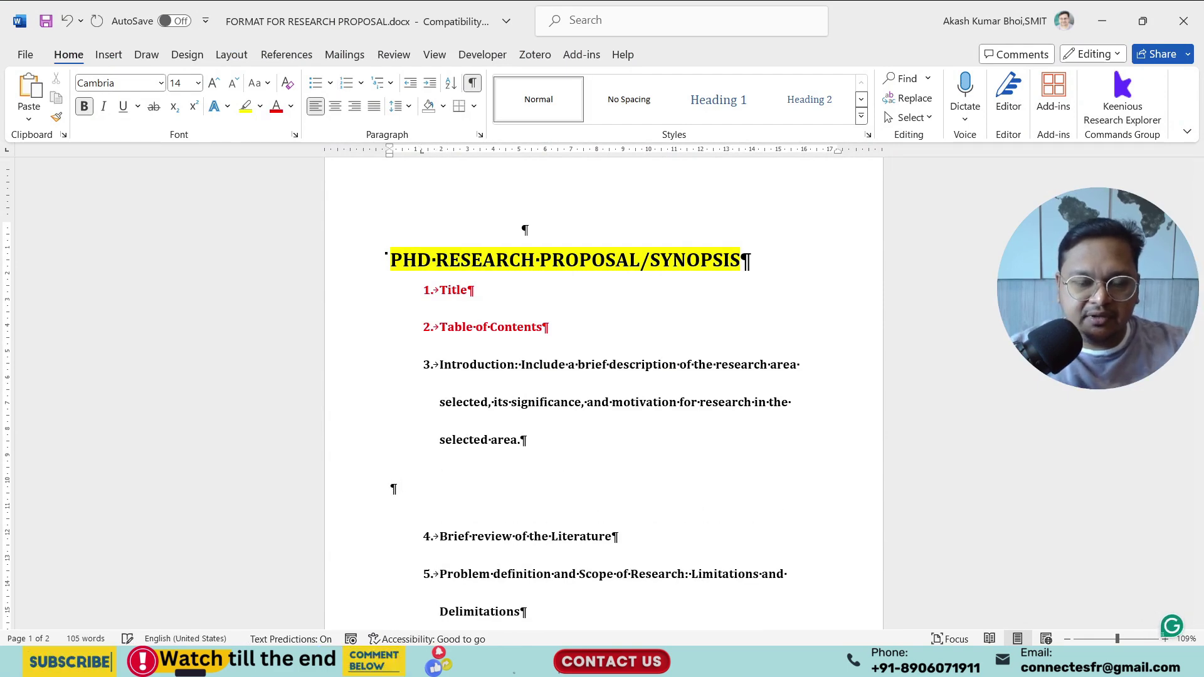
key(ctrl+v)
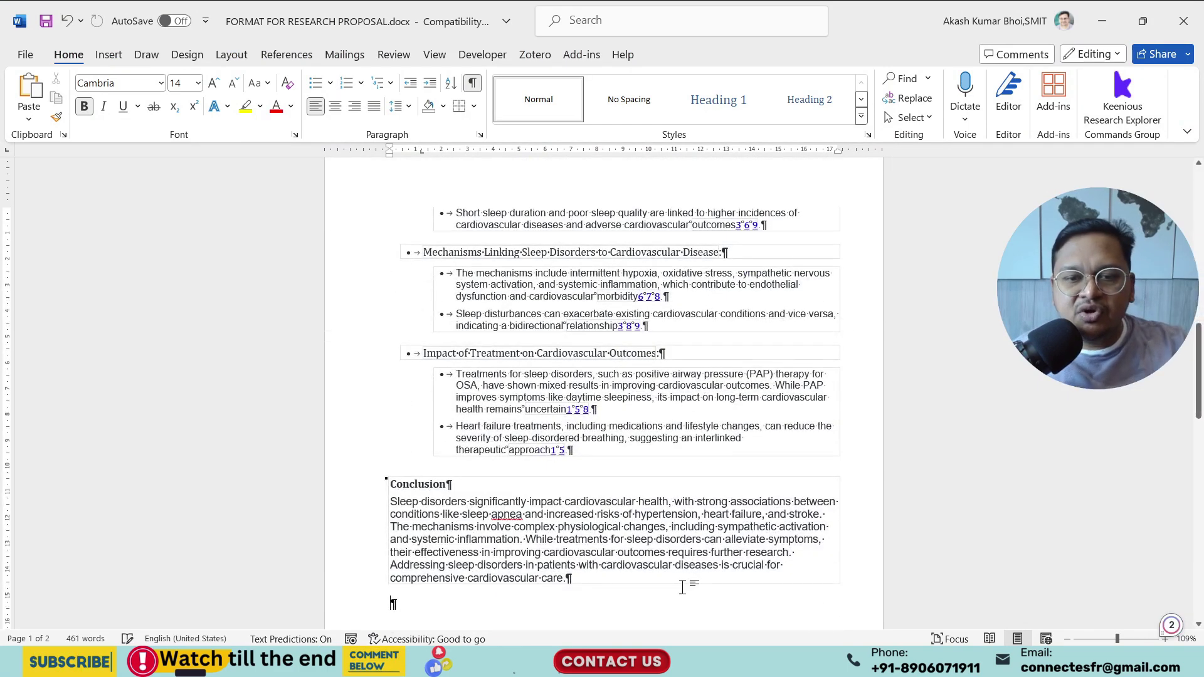
scroll(755, 573, up, 6)
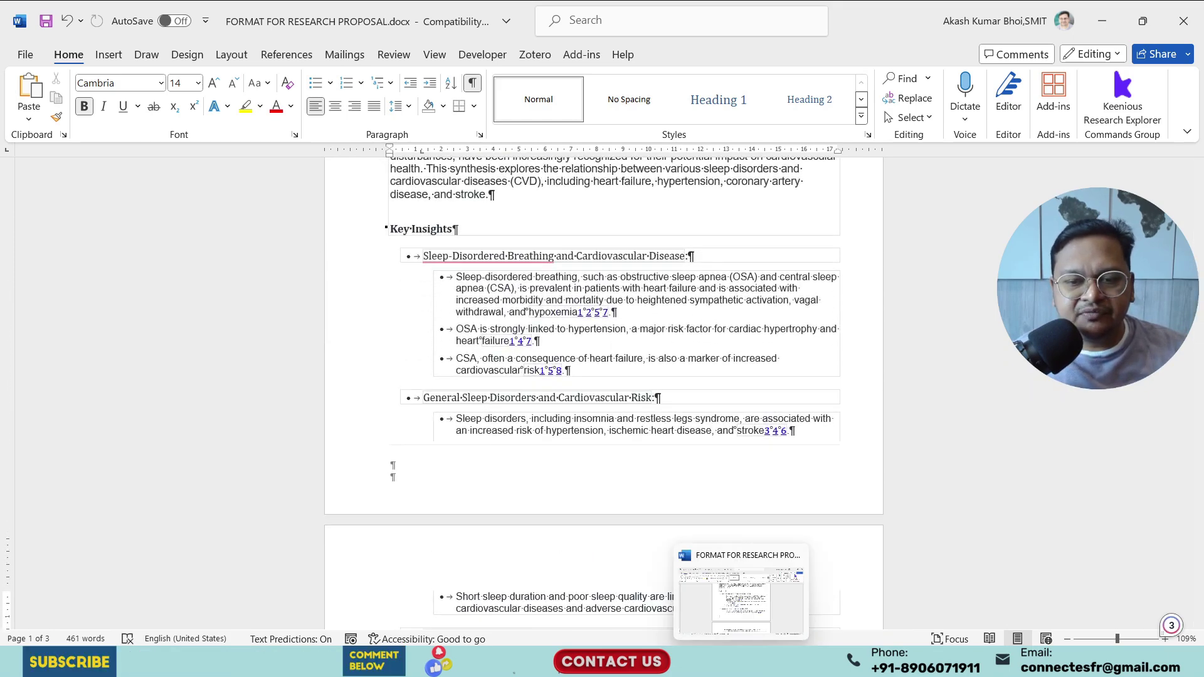
- Return to Consensus in Chrome and export the search results in both RIS and CSV formats
scroll(801, 478, down, 10)
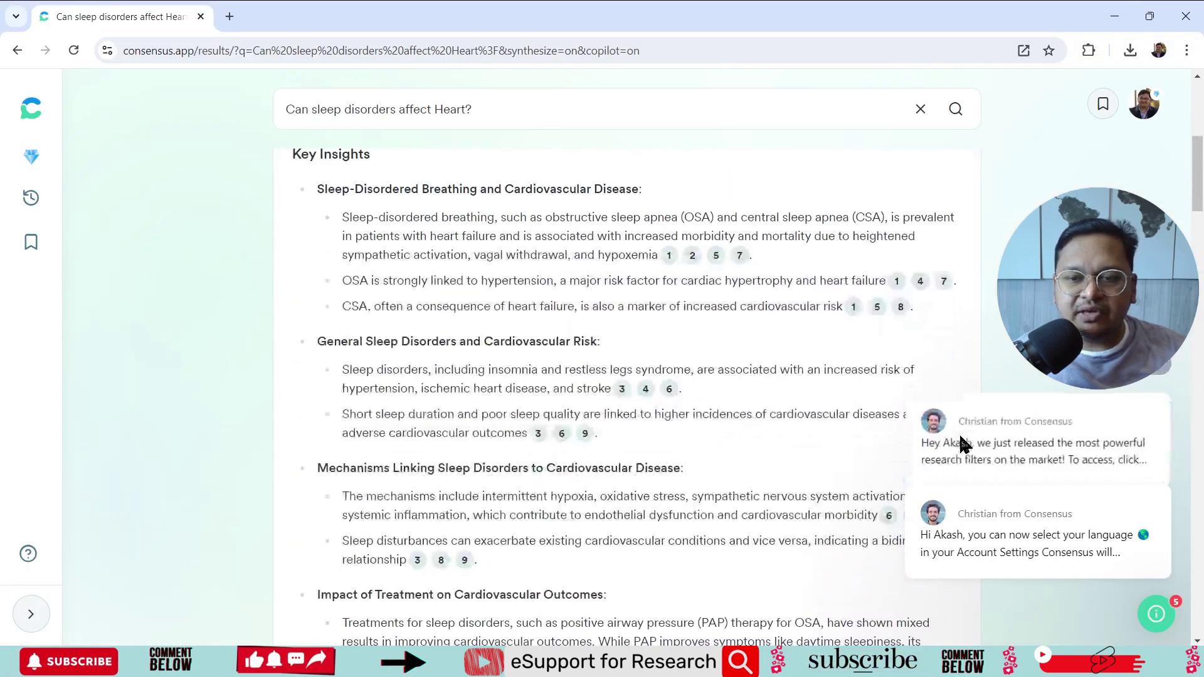
scroll(964, 444, down, 6)
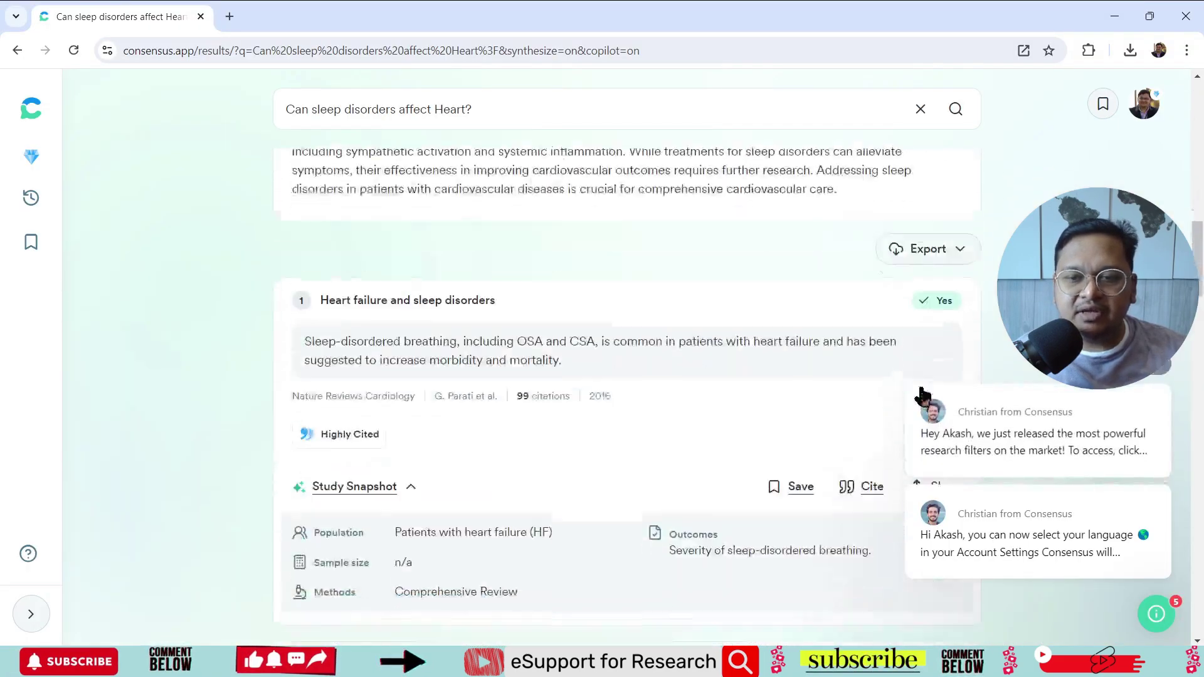
click(964, 254)
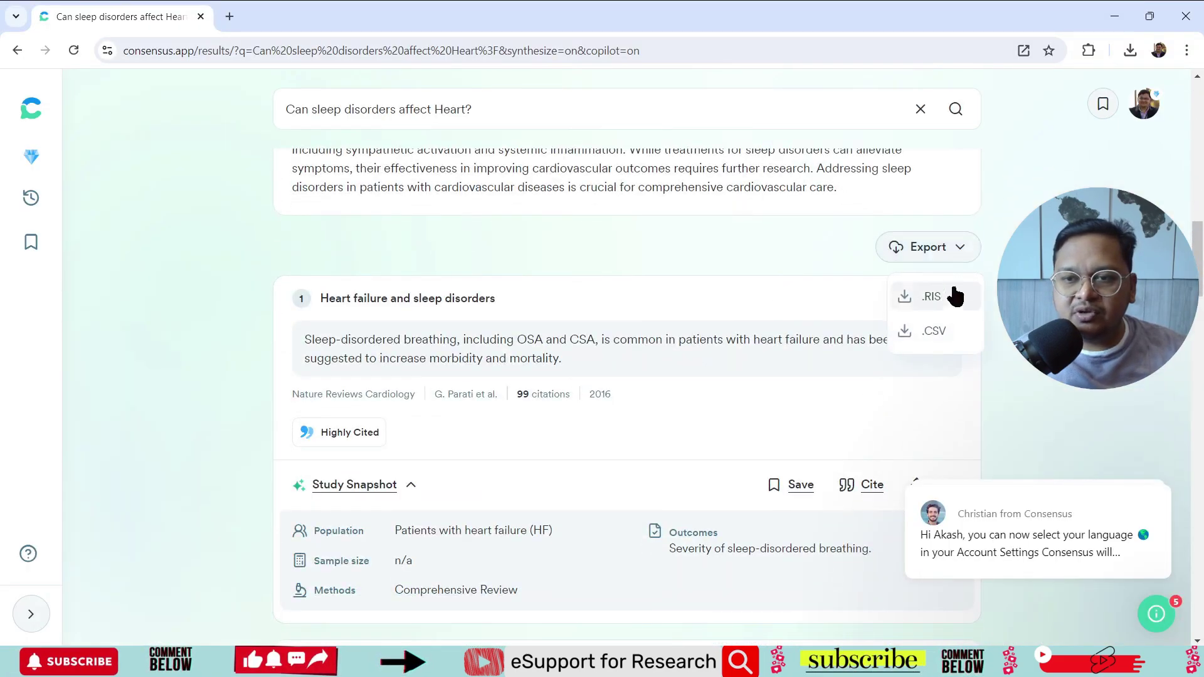
click(922, 325)
mouse_move(922, 306)
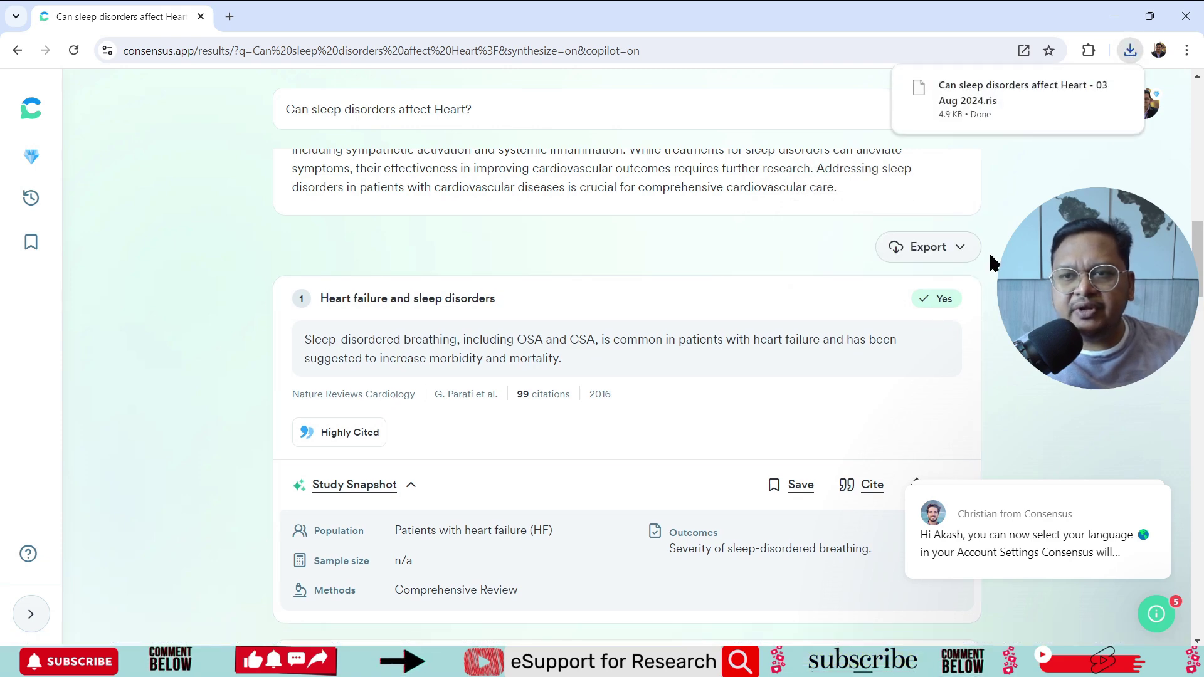
click(954, 250)
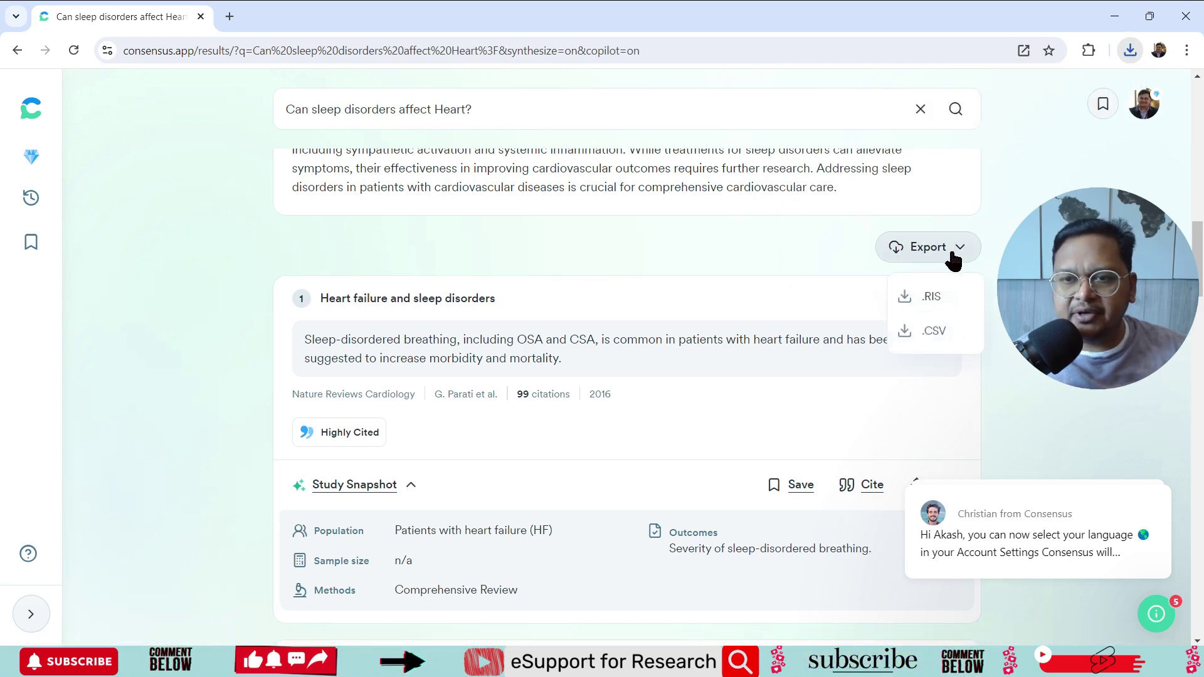
click(921, 339)
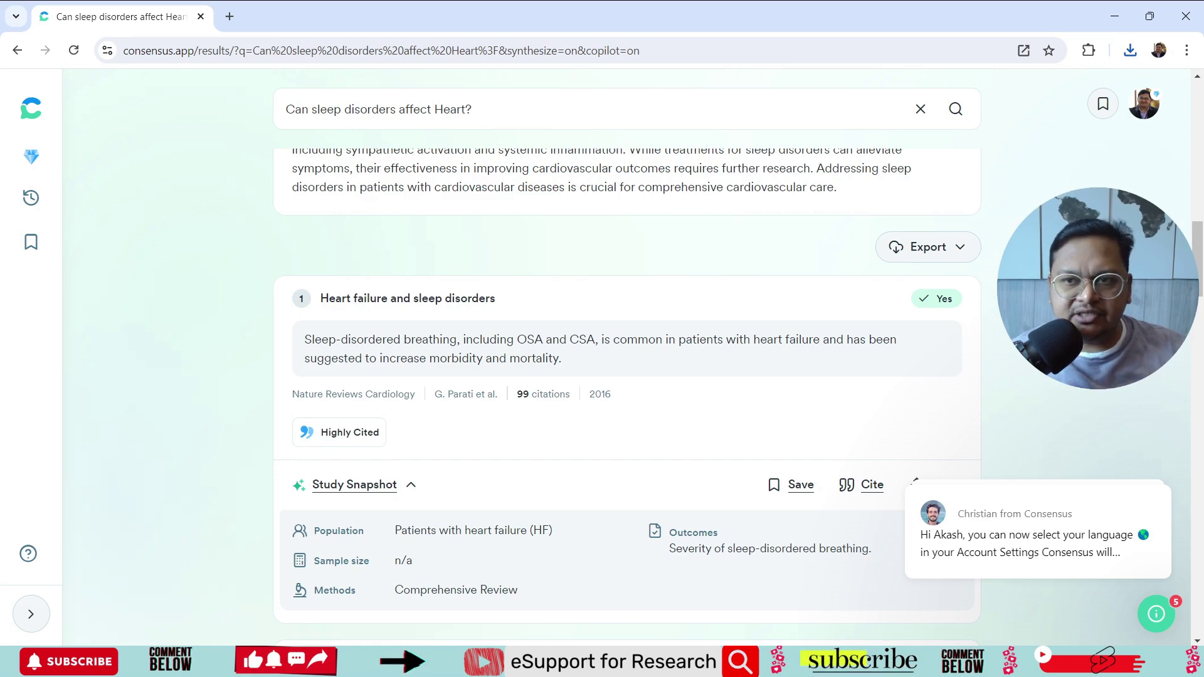
- Open the downloaded CSV file in Excel and copy the Consensus Link entries of all listed papers
click(1130, 51)
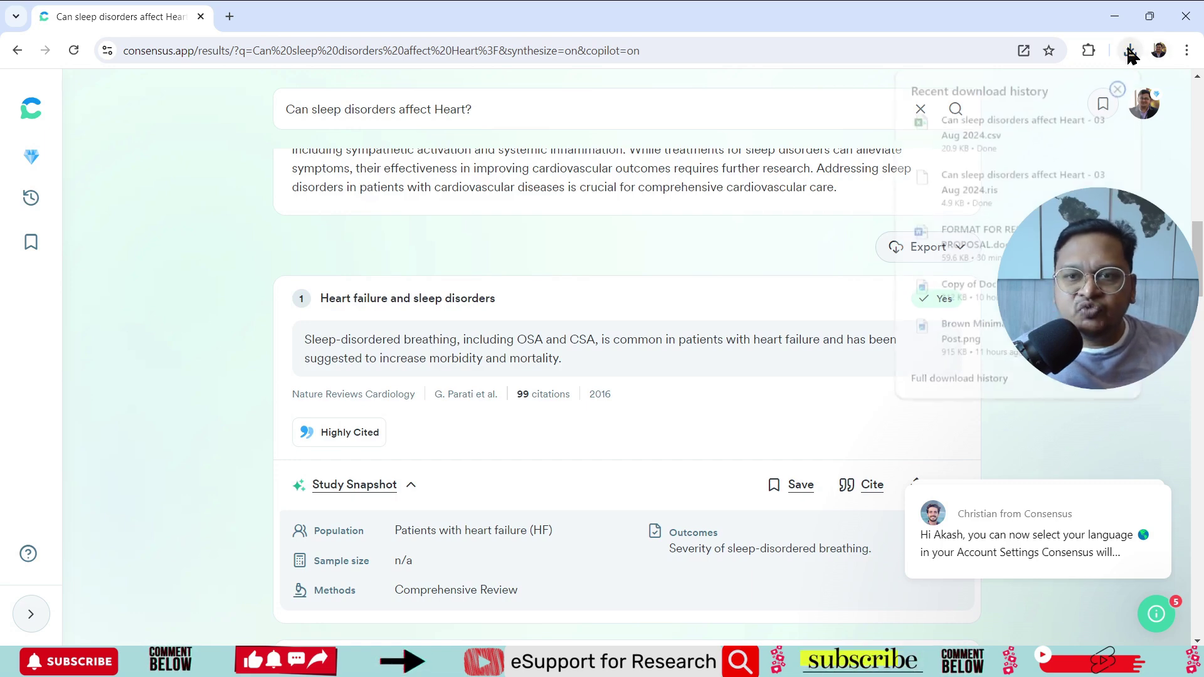
click(980, 129)
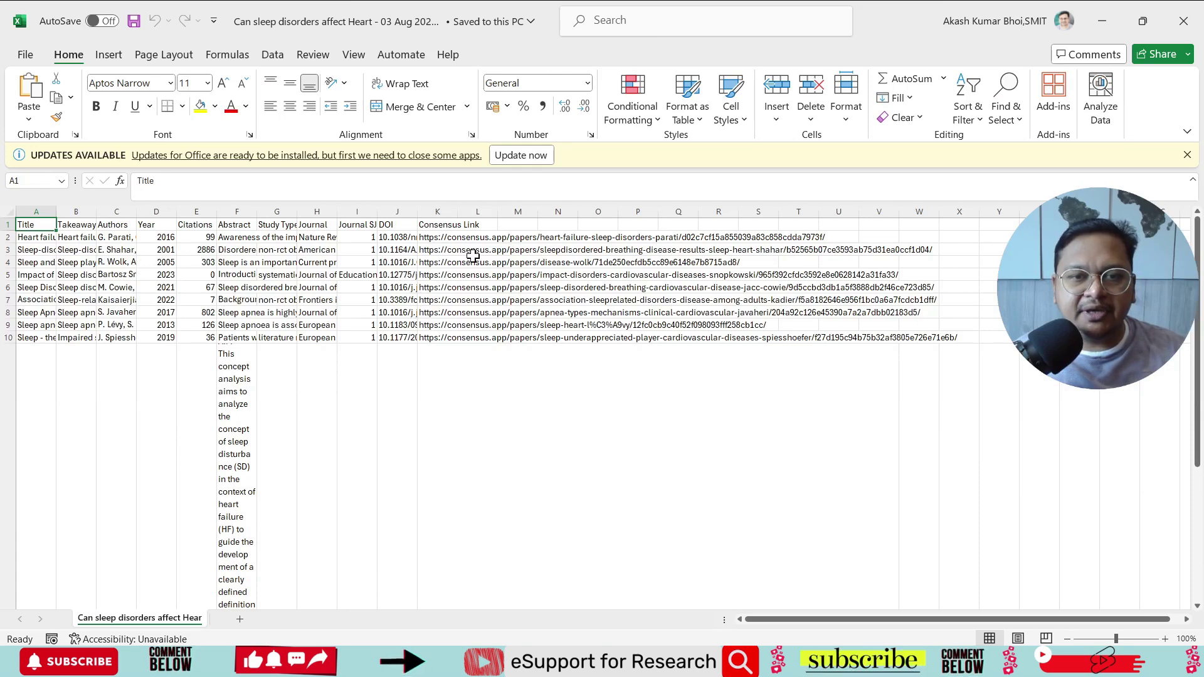
drag(426, 237, 969, 337)
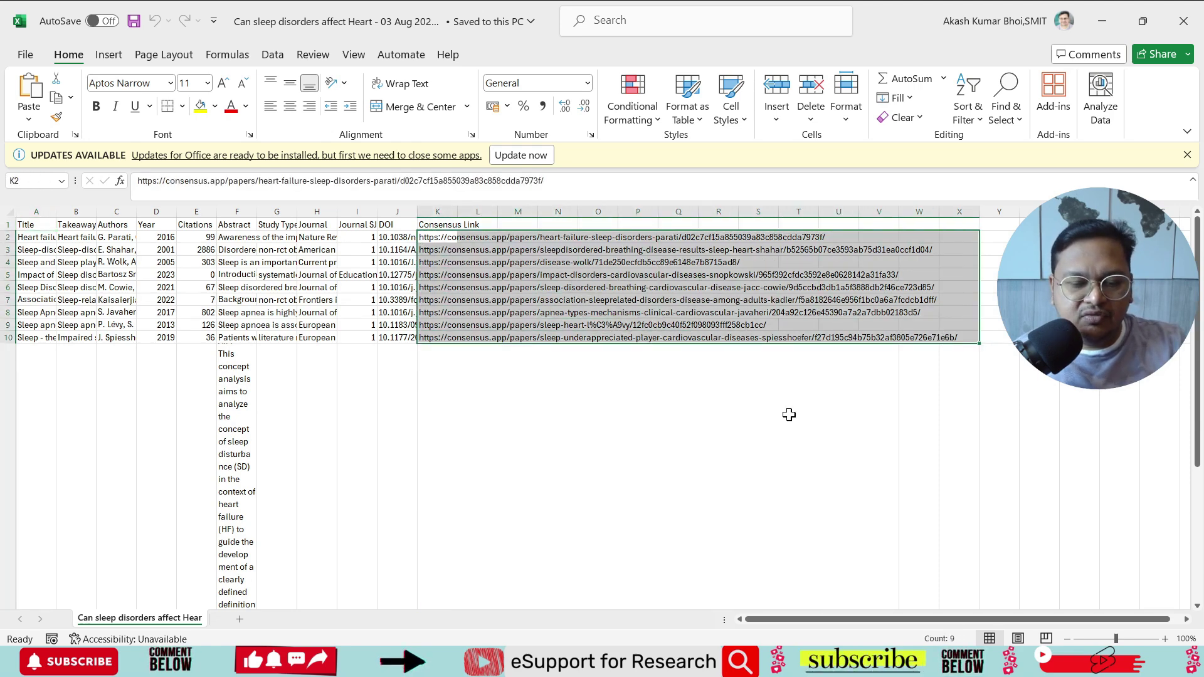
key(ctrl+c)
- Switch to the Word proposal and paste the copied Consensus links below the Reference item at the document's end
key(alt+Tab)
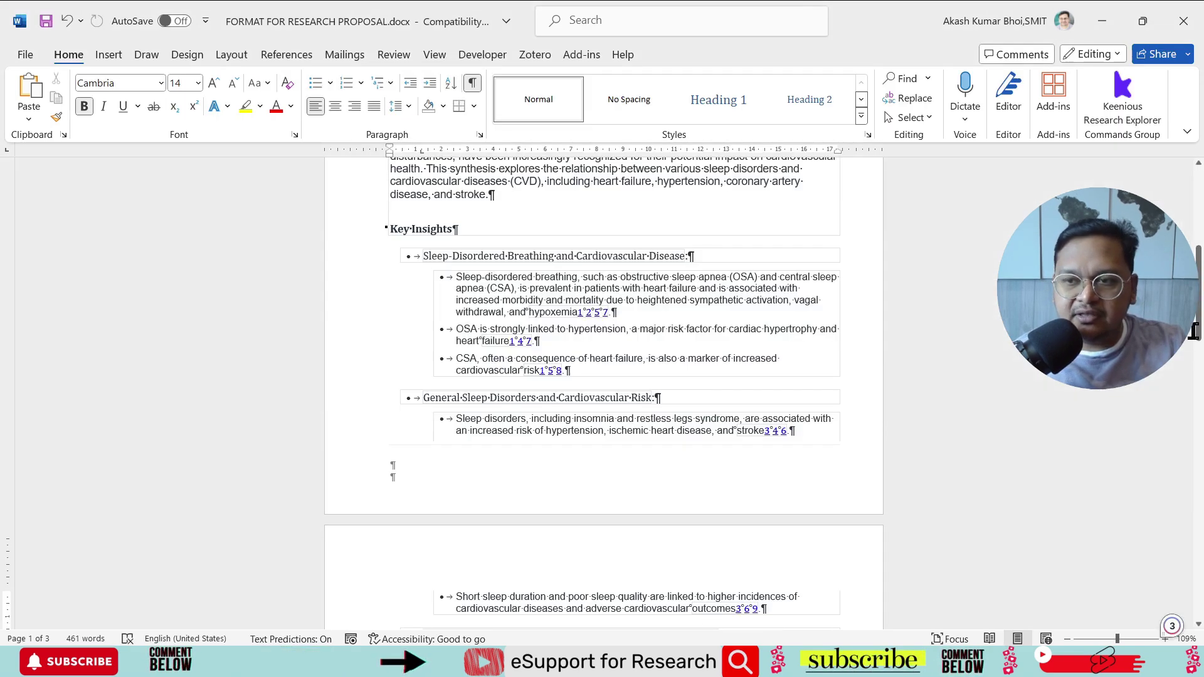
scroll(696, 569, down, 4)
drag(1199, 370, 1201, 628)
click(668, 400)
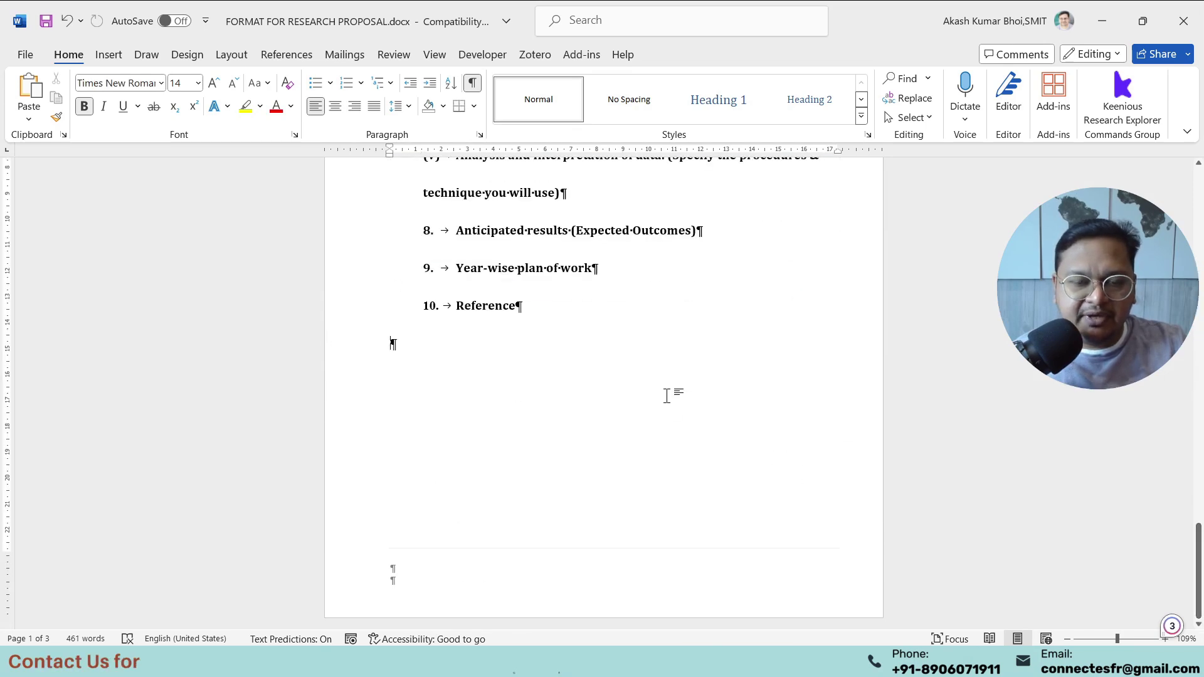
key(ctrl+v)
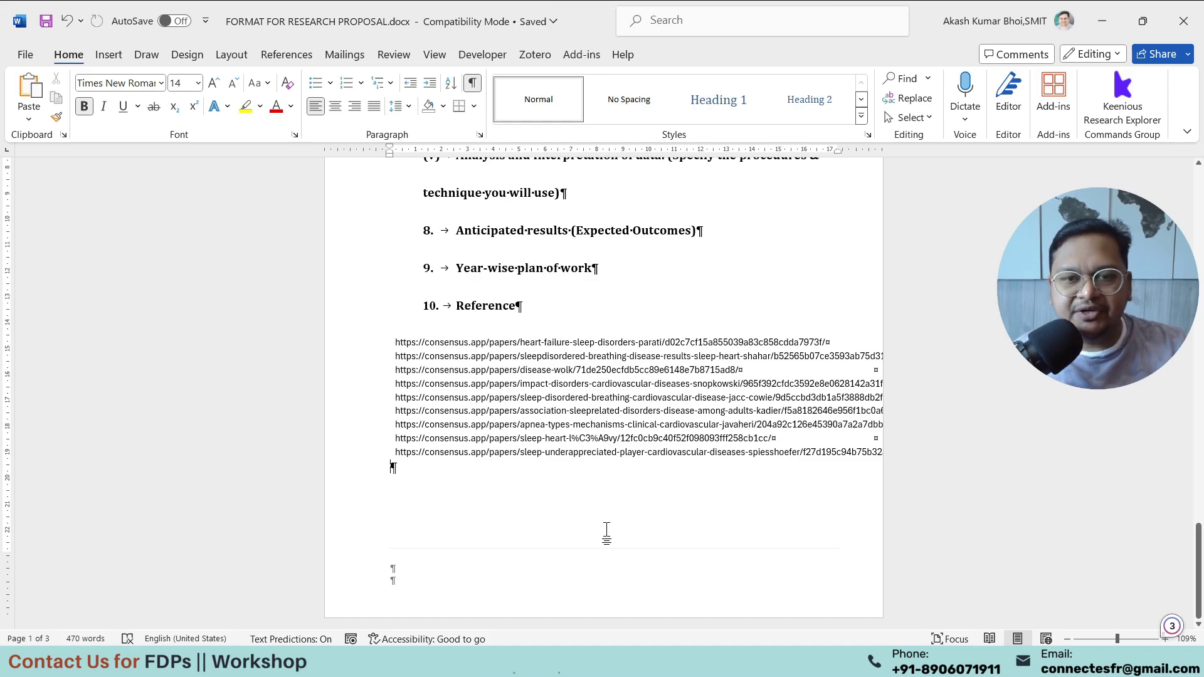
- Review the proposal from the pasted references back through the outline, the inserted synthesis and the Introduction item
scroll(606, 531, up, 5)
scroll(606, 531, up, 16)
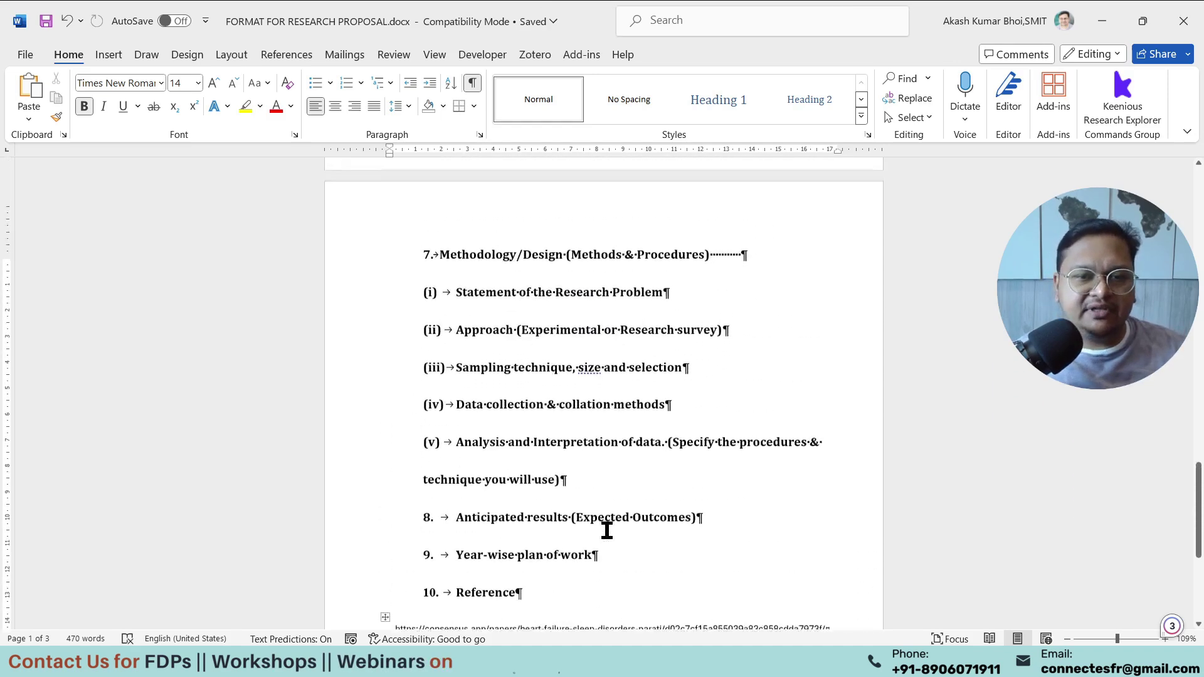
scroll(606, 530, up, 11)
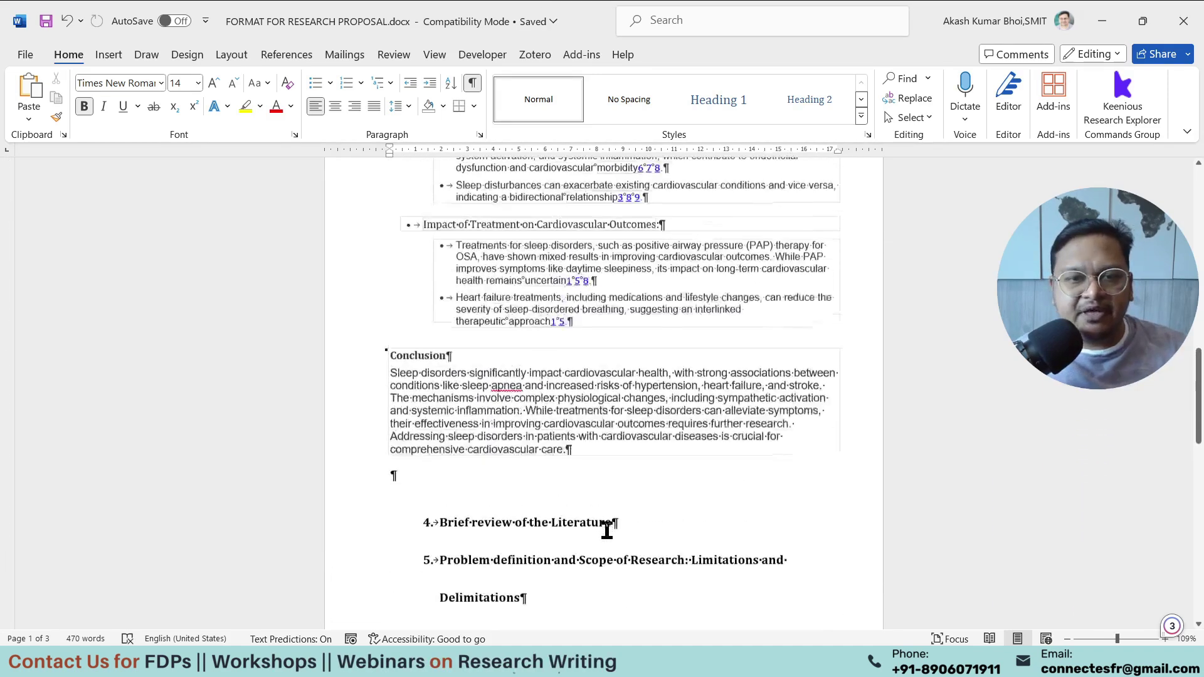
scroll(607, 530, up, 15)
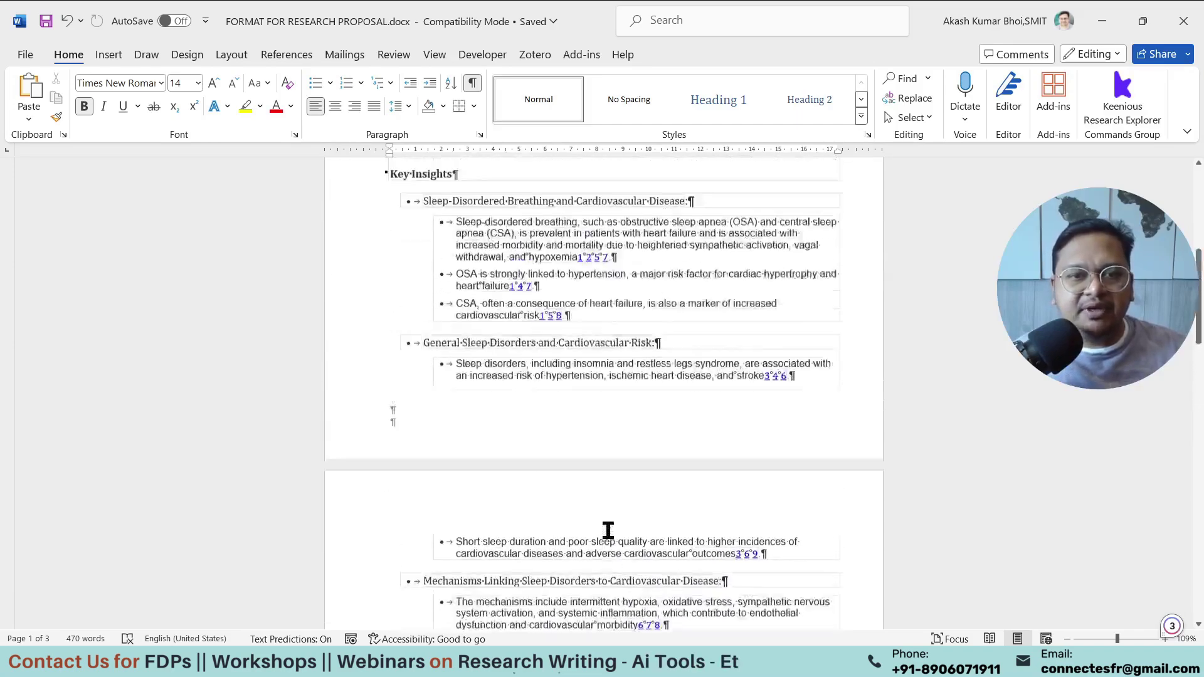
scroll(608, 531, up, 1)
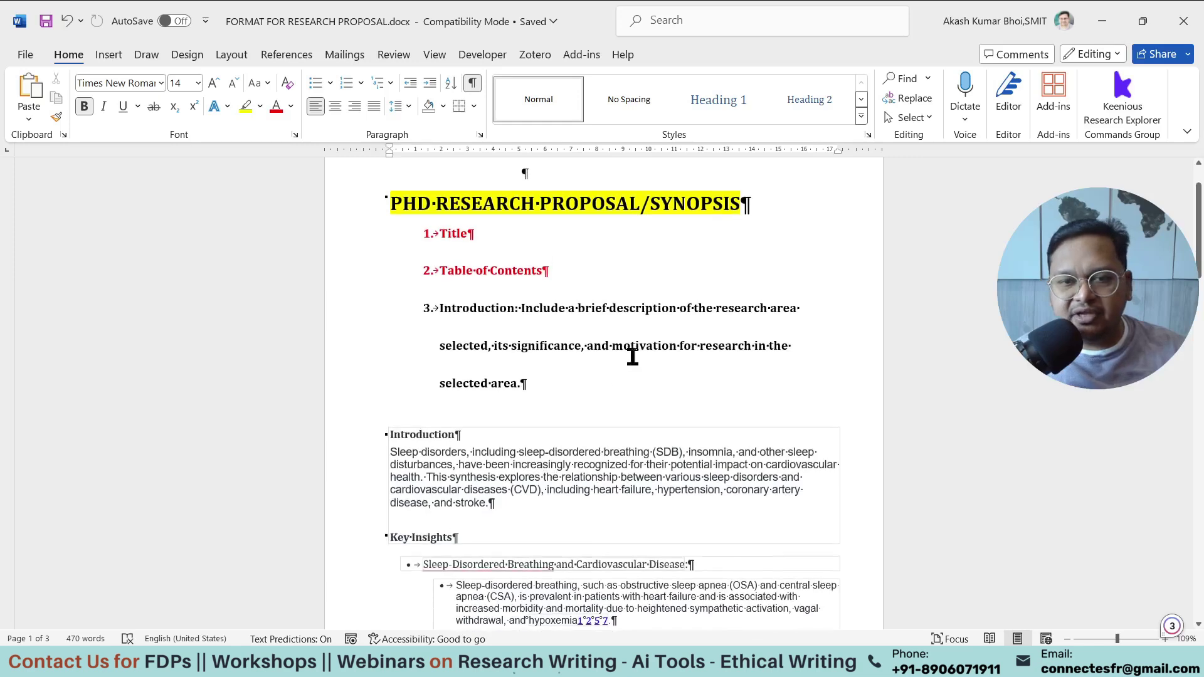
scroll(652, 401, down, 7)
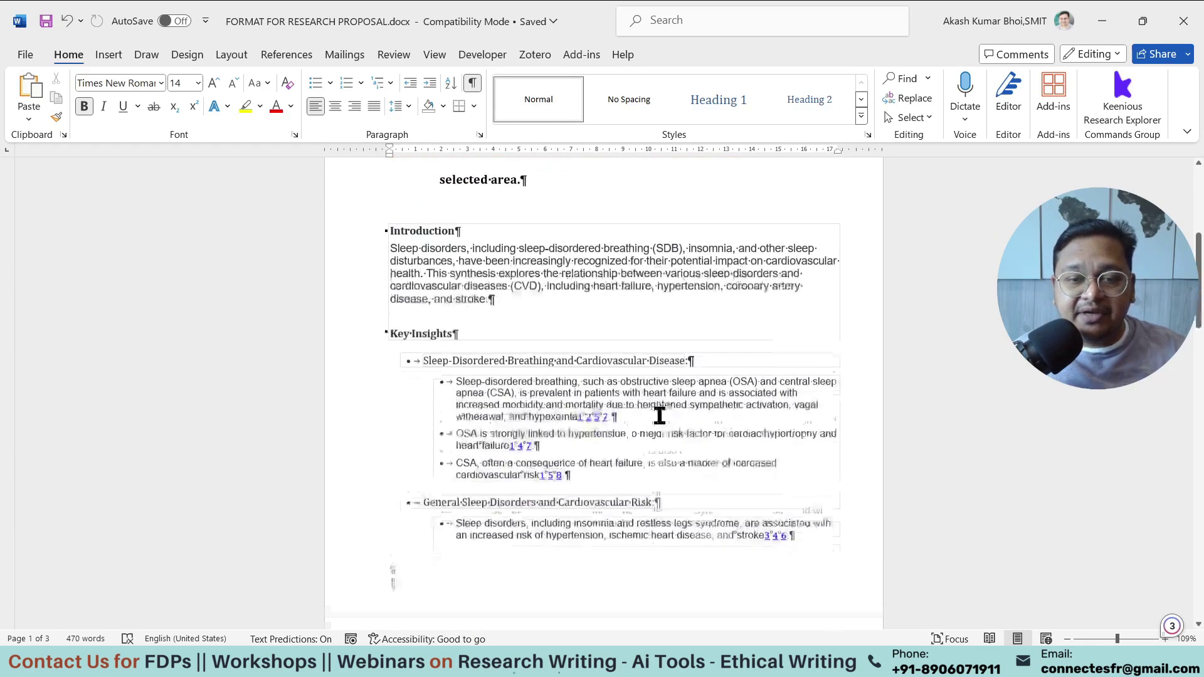
scroll(654, 420, up, 4)
scroll(654, 420, up, 2)
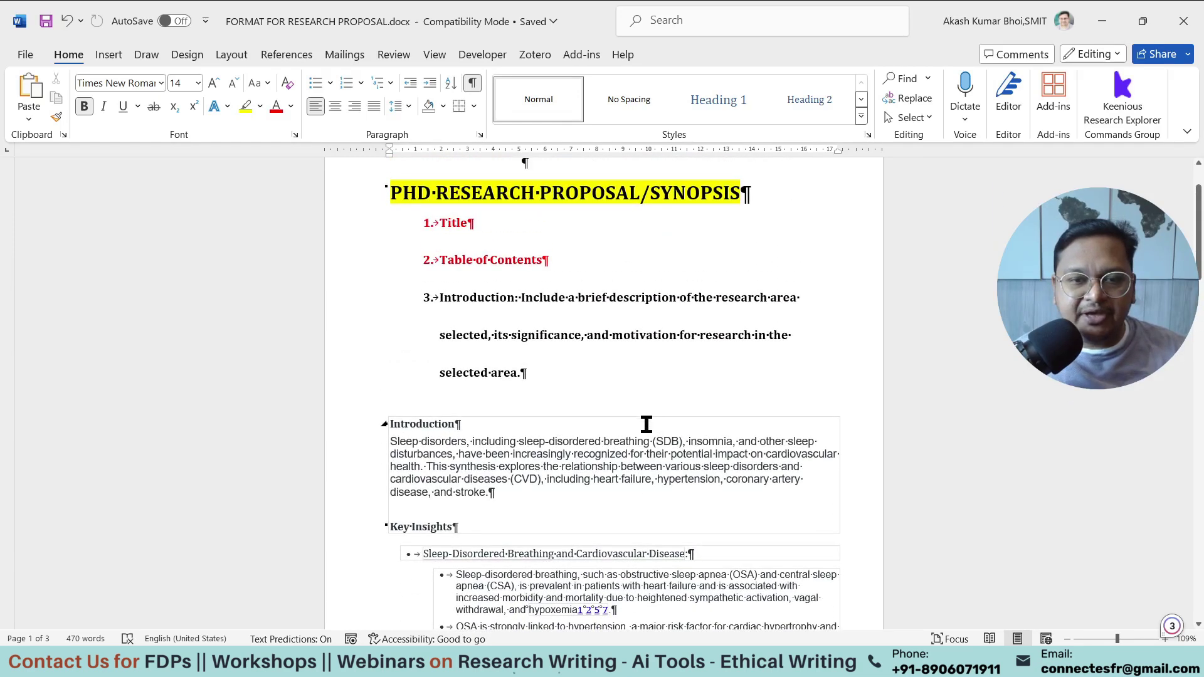
- Add "Sleep Disorder Detection from ECG signal" to the Title item, correcting the misspelled word "Disoder"
scroll(627, 411, up, 2)
click(549, 307)
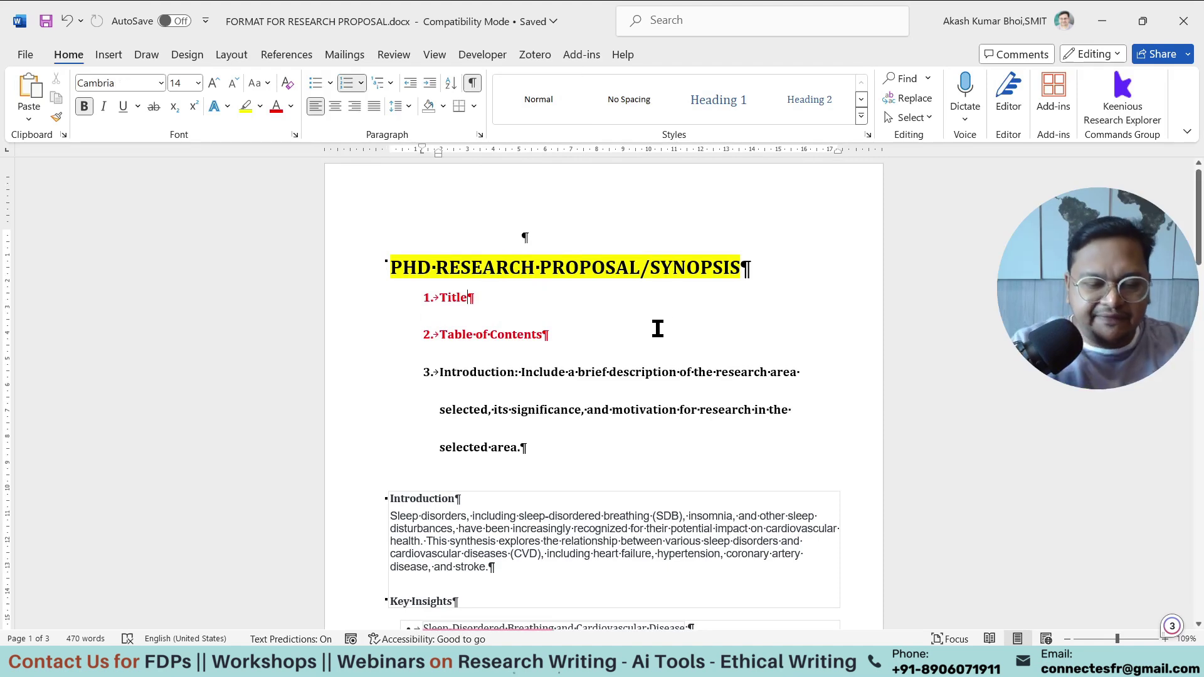
text(Sleep Disoder)
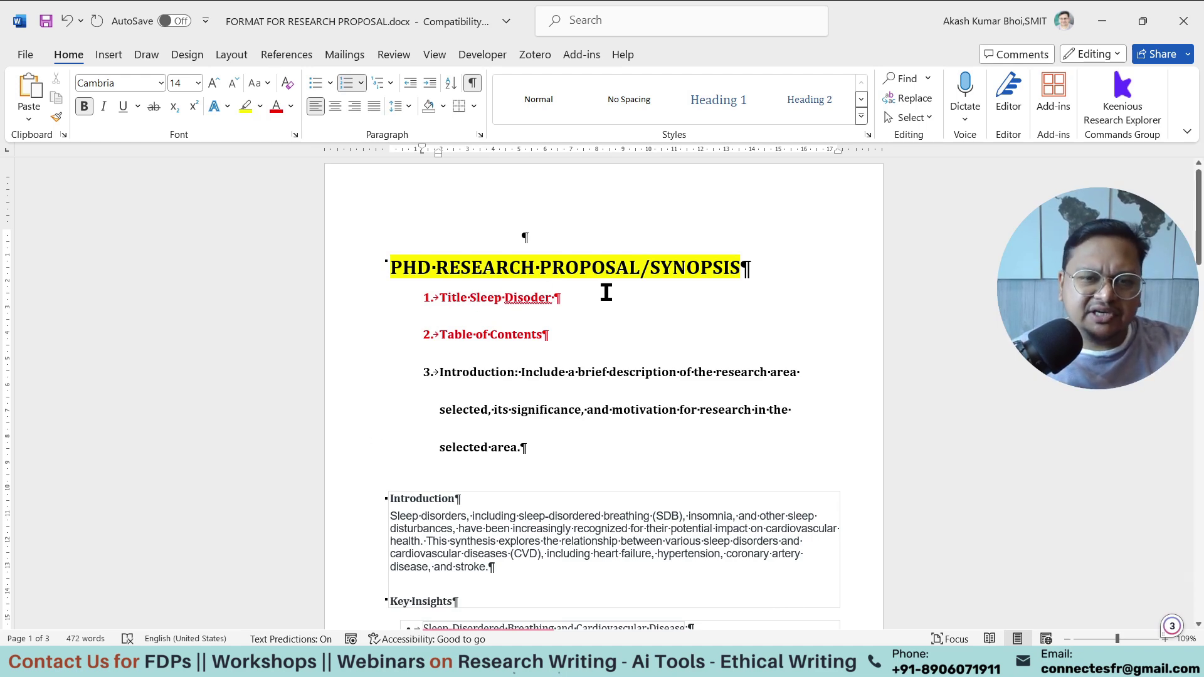
right_click(539, 297)
click(548, 333)
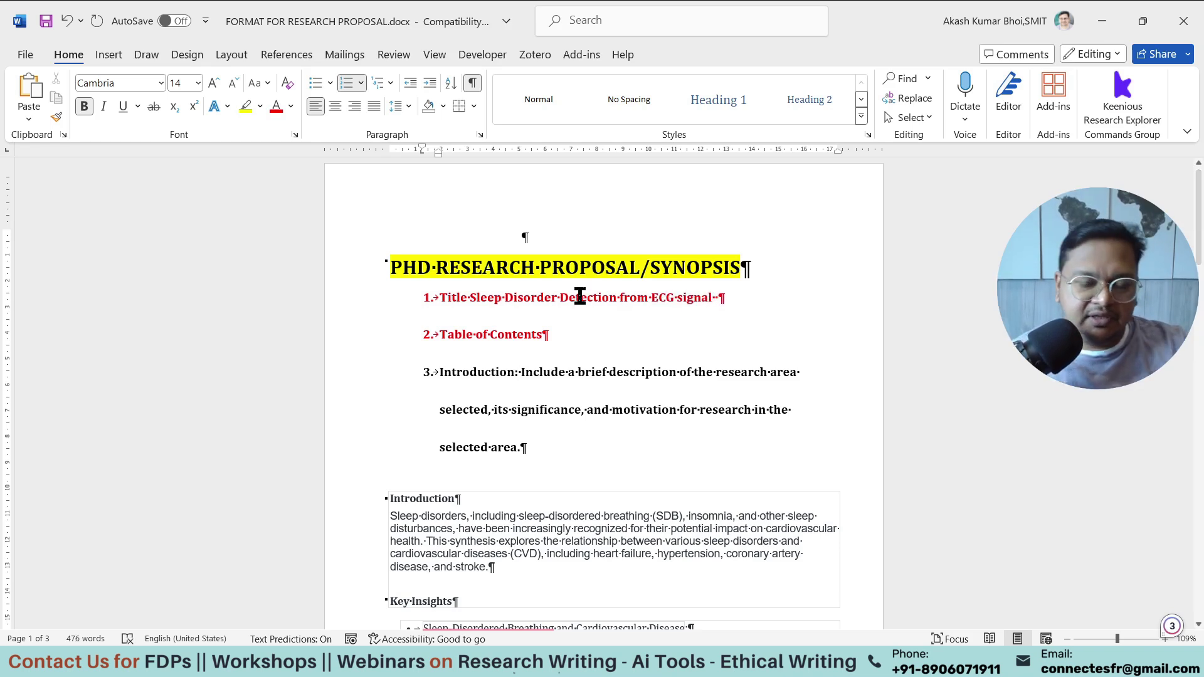
- Switch to Consensus and search for "Can ECG signal detect Sleep Disorders?" in place of the previous question
drag(724, 298, 480, 303)
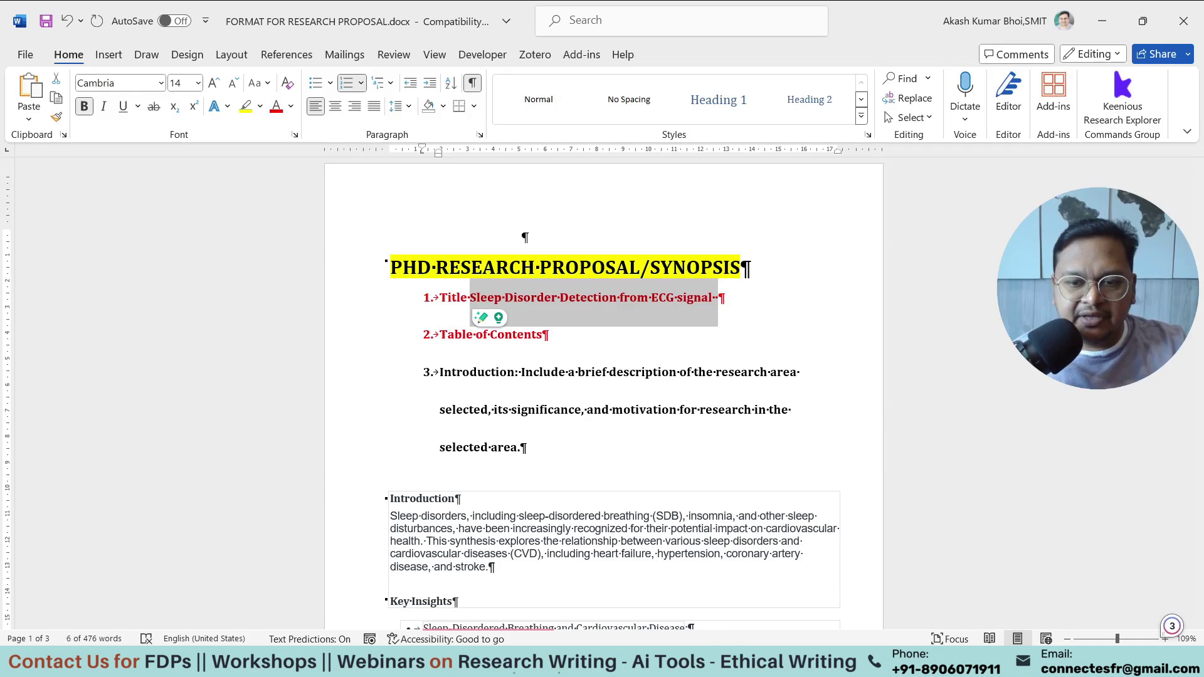
key(alt+Tab)
scroll(591, 179, up, 1)
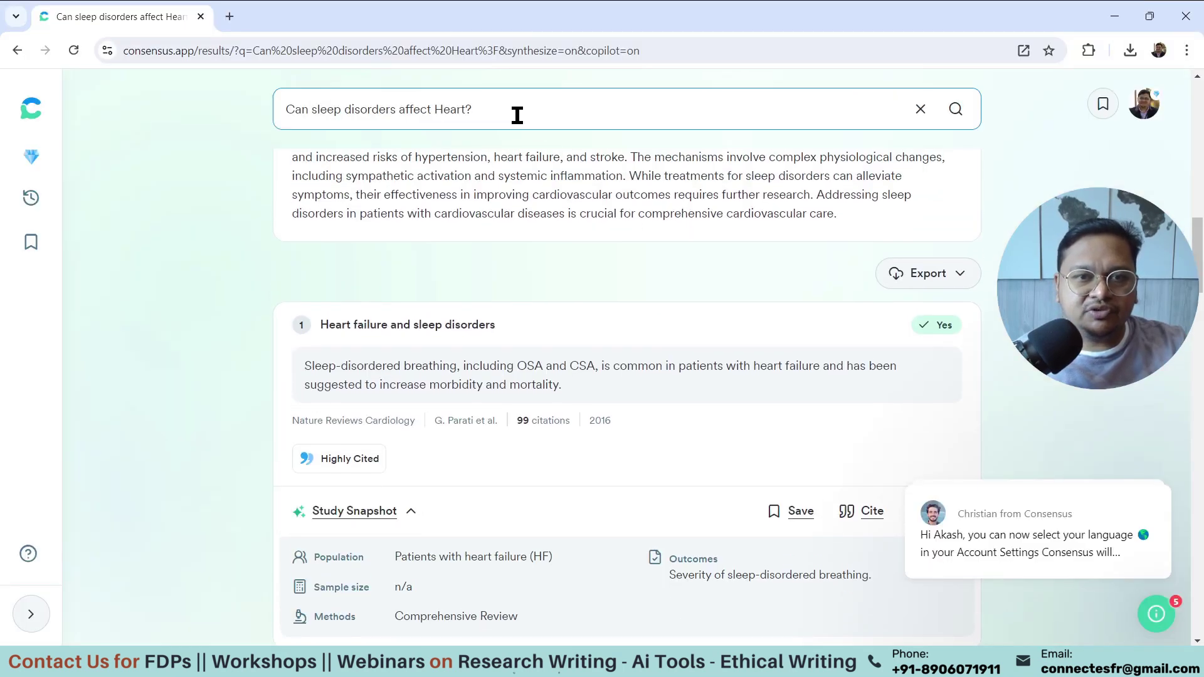
drag(516, 115, 193, 119)
text(Can E)
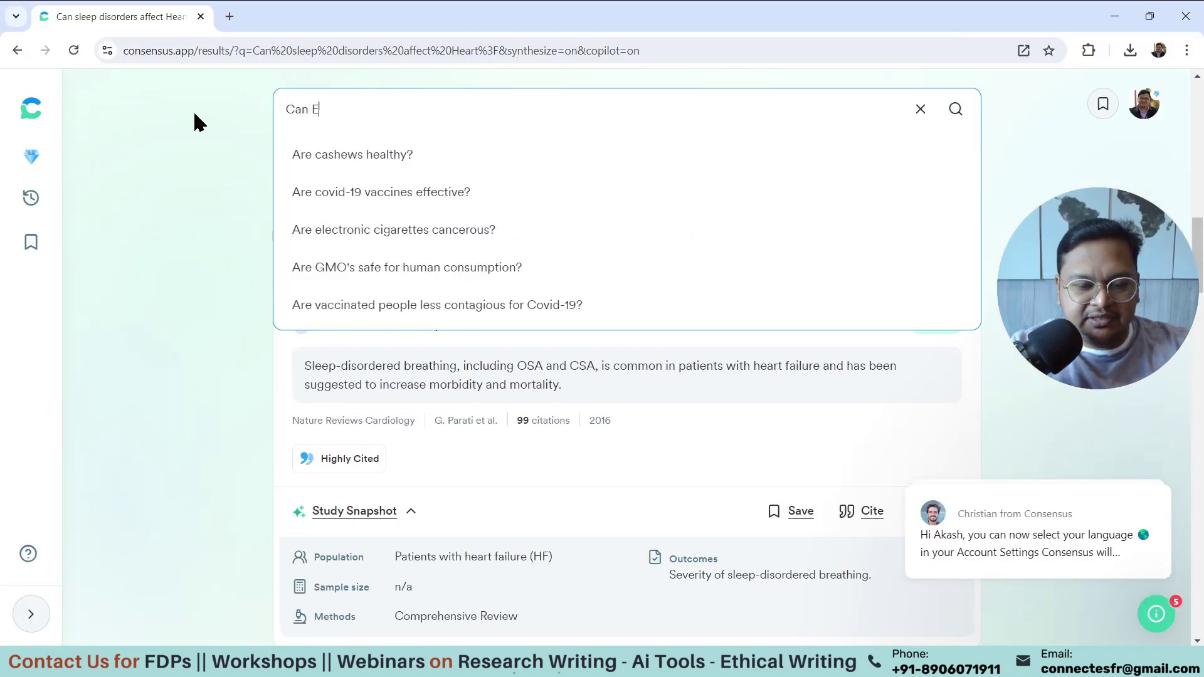
text(CG signal)
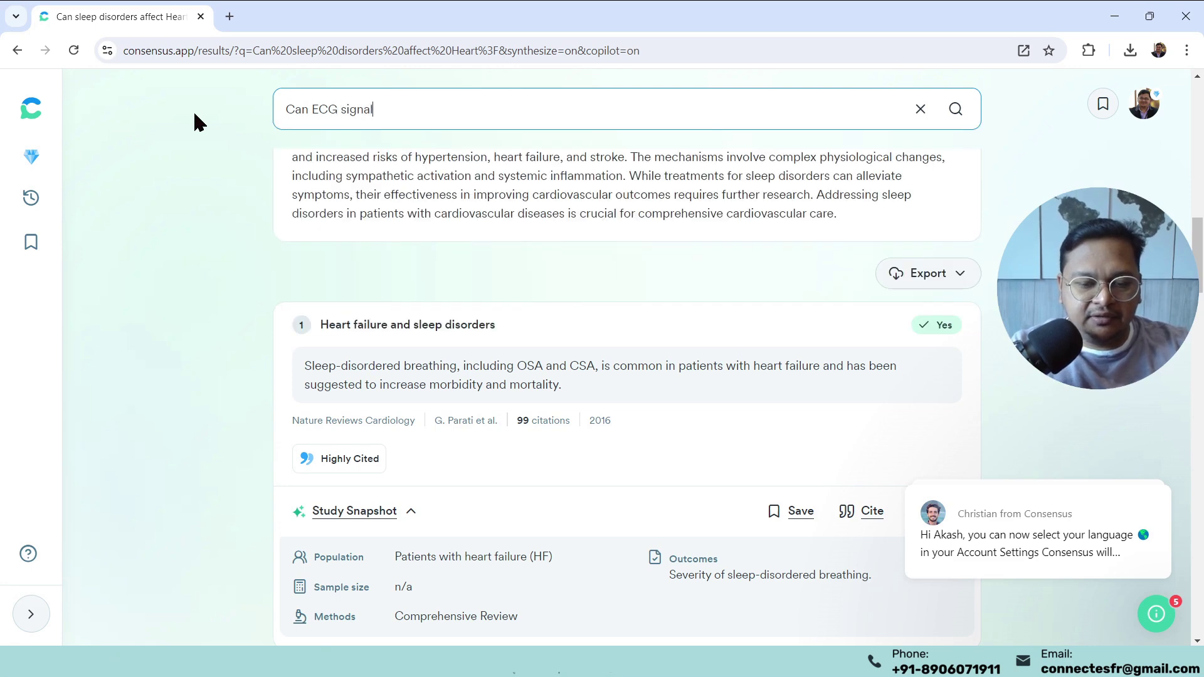
text( detect)
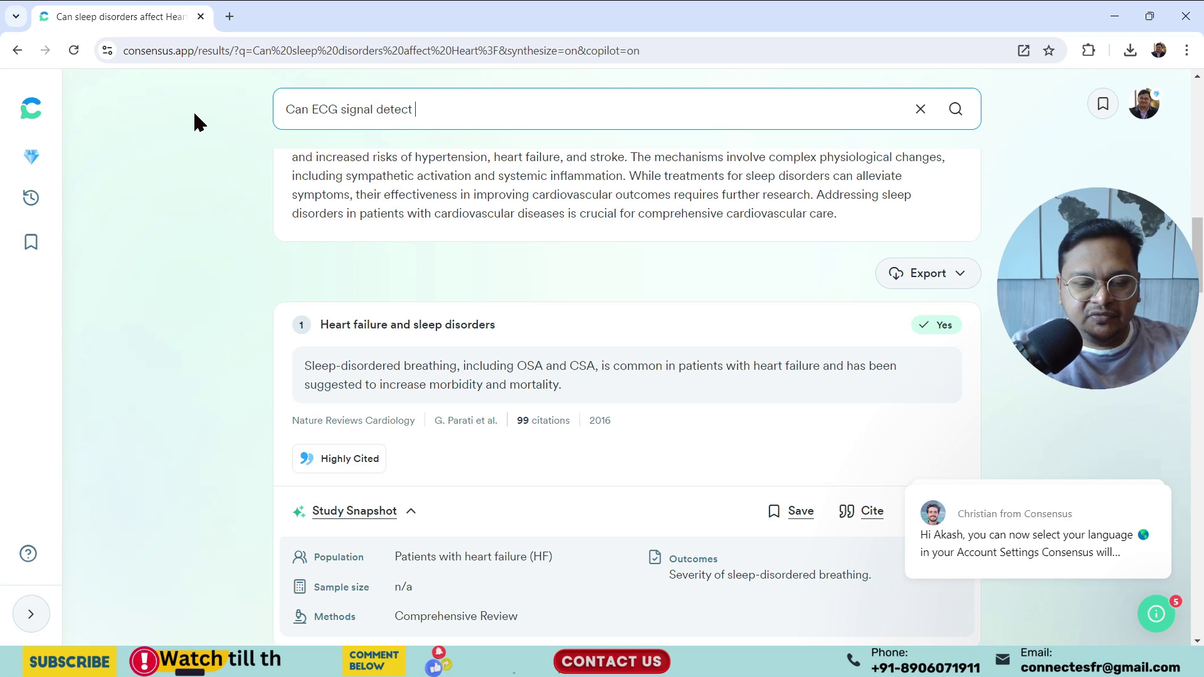
text( Sleep D)
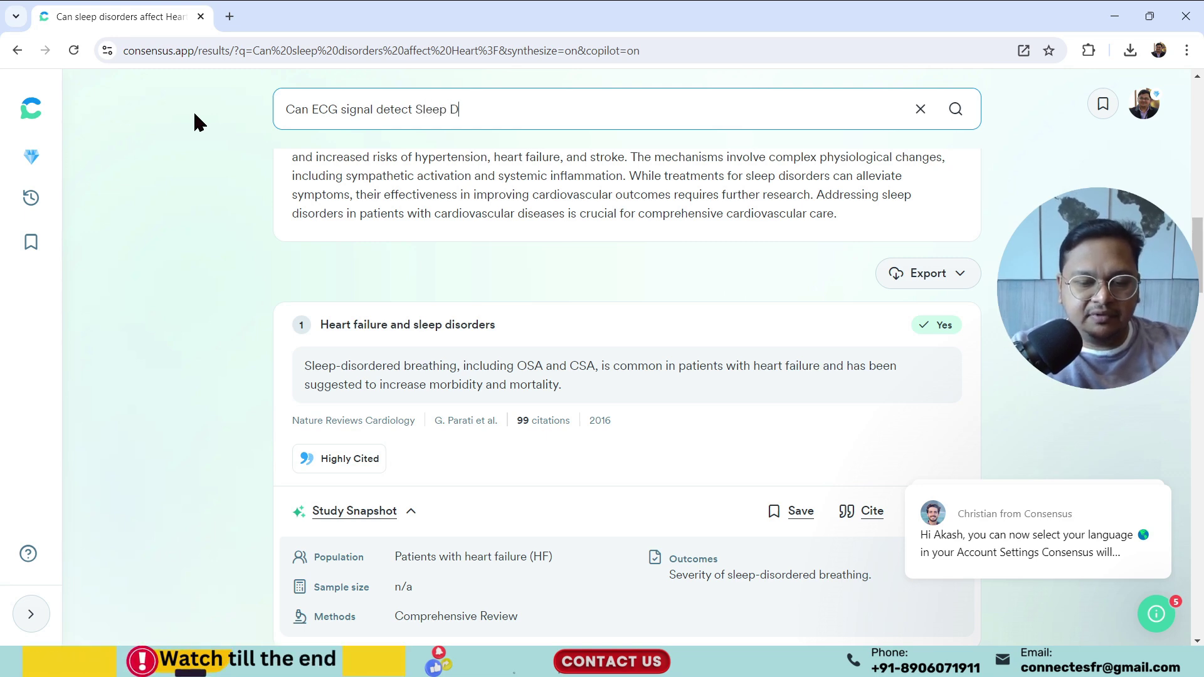
text(isc)
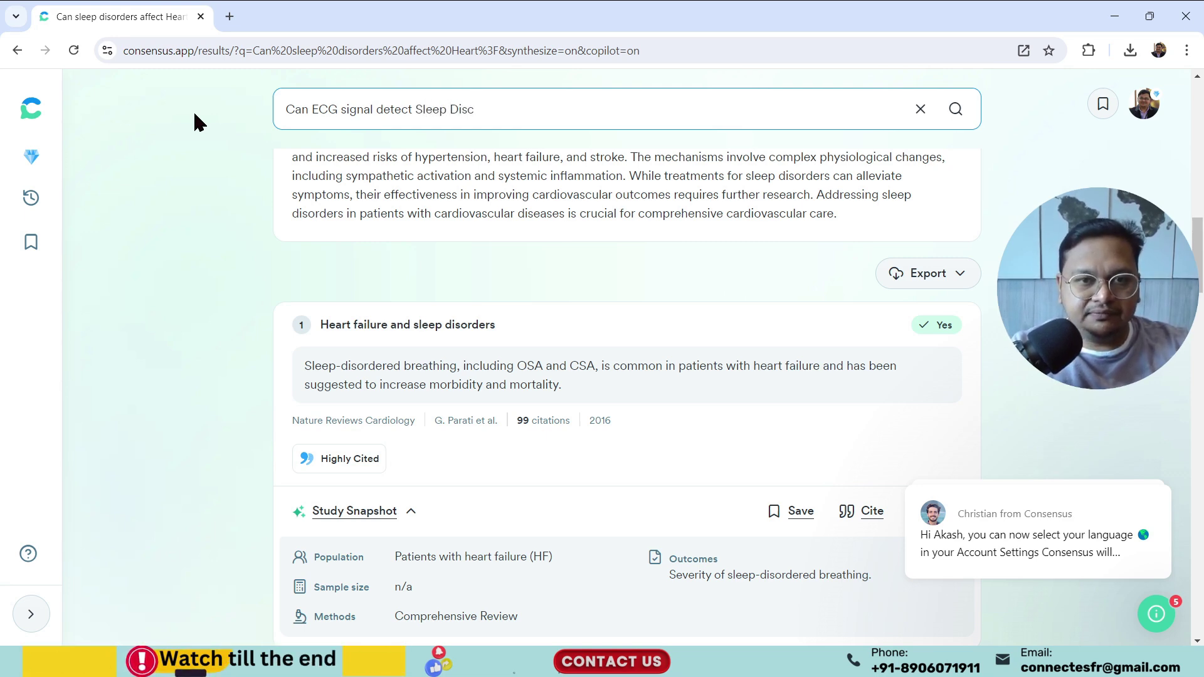
key(BackSpace)
text(ord)
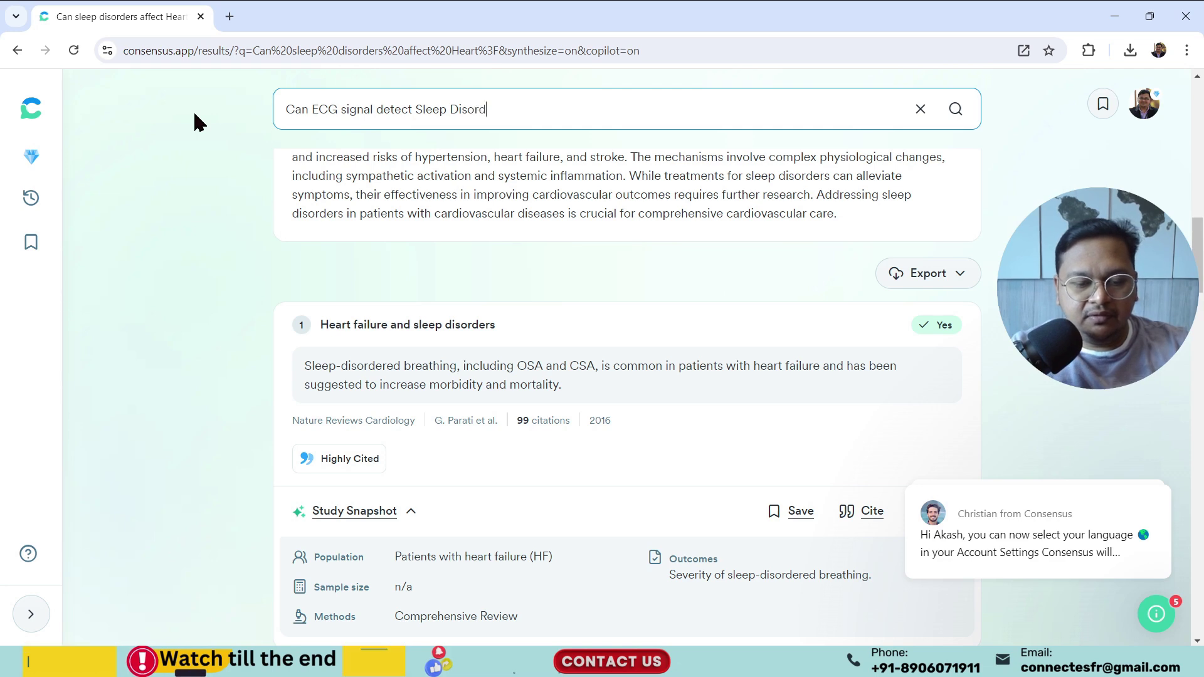
text(ers?)
key(Return)
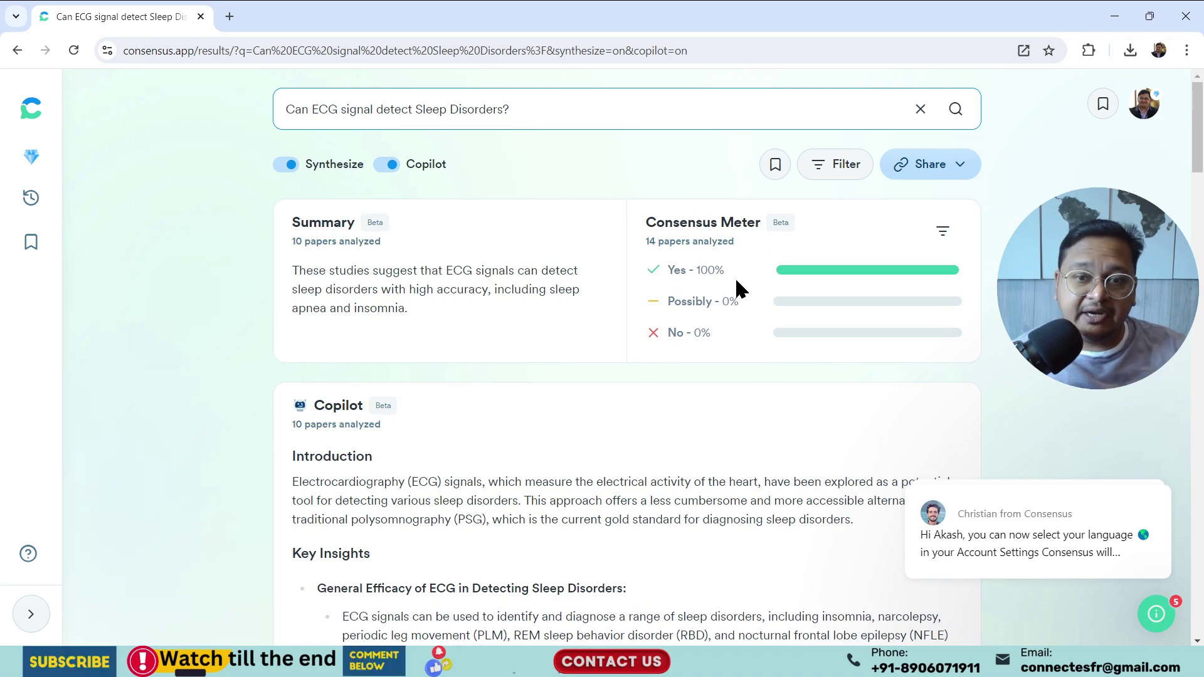
scroll(432, 291, down, 2)
scroll(431, 295, up, 2)
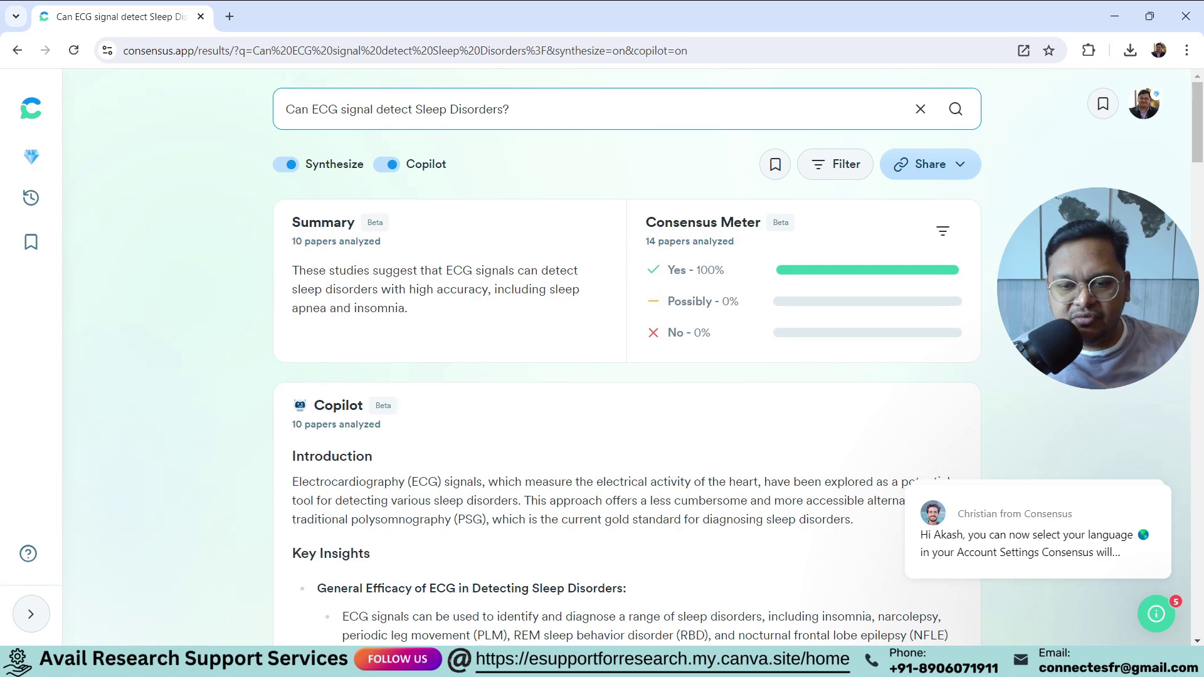
- Switch to the Word proposal and review the outline from the title down to the Brief review of the Literature item
click(740, 626)
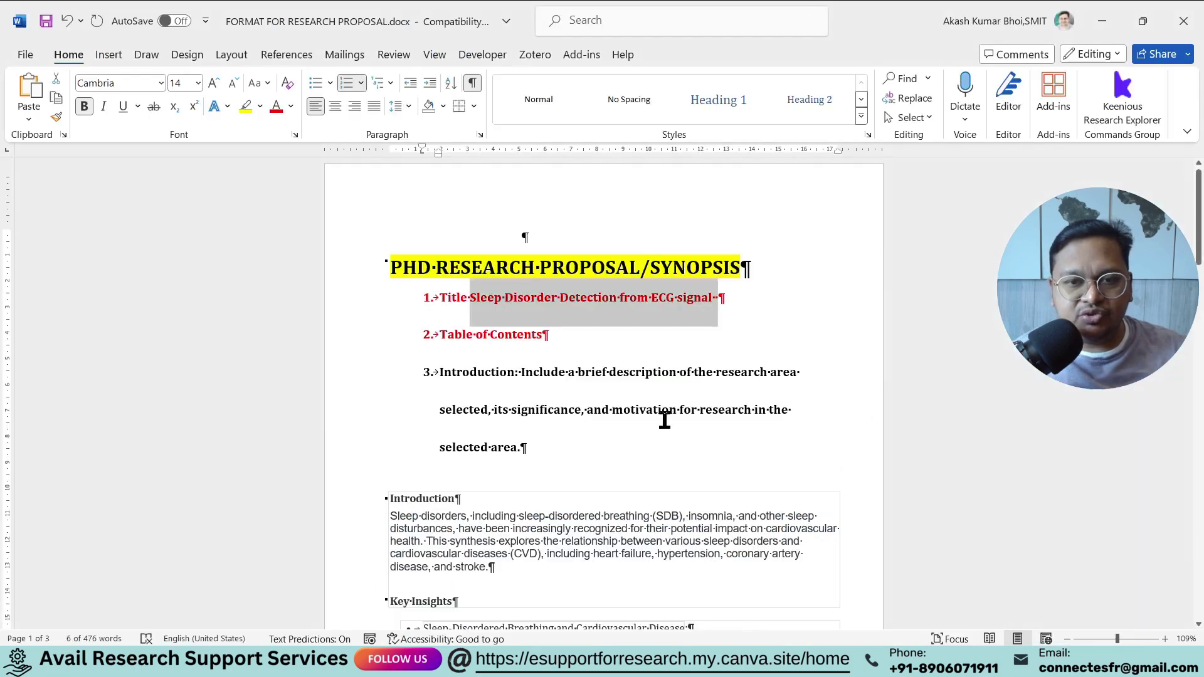
click(647, 337)
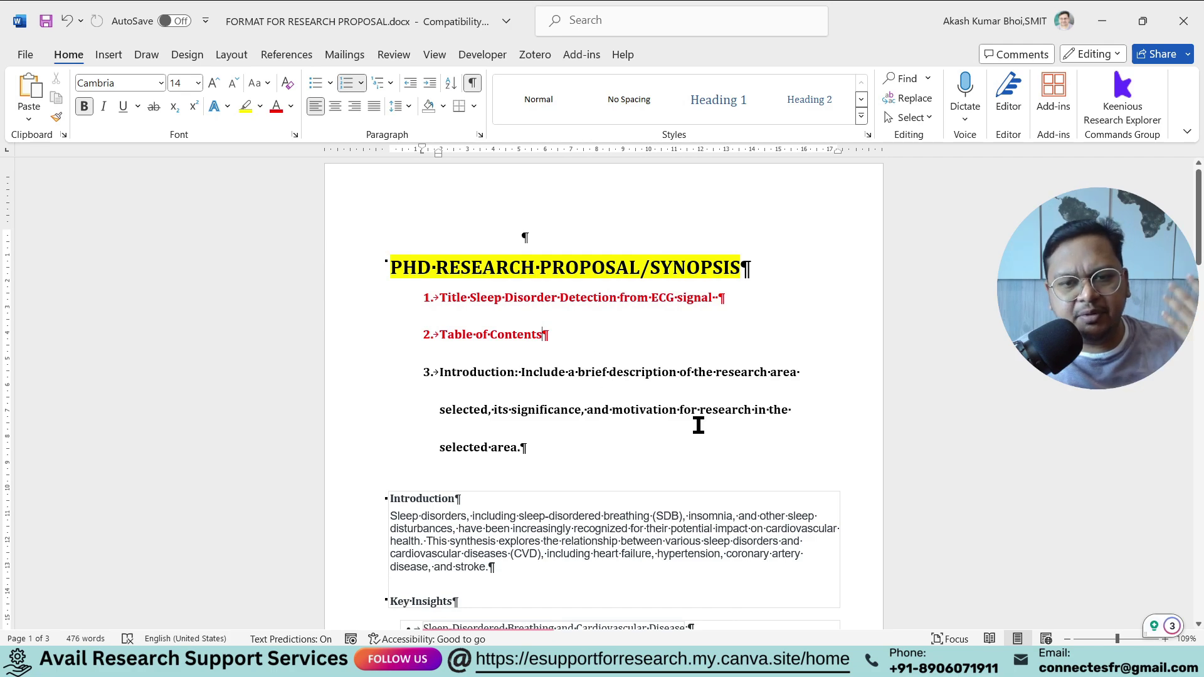
scroll(698, 425, down, 4)
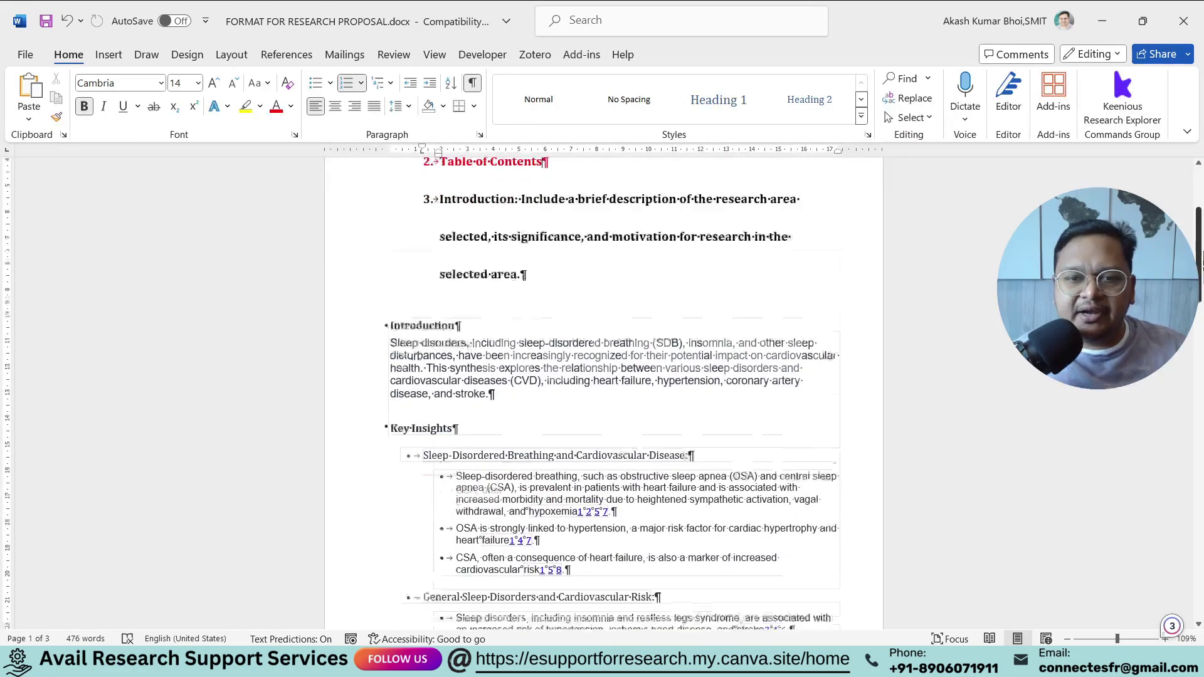
drag(1201, 257, 1202, 411)
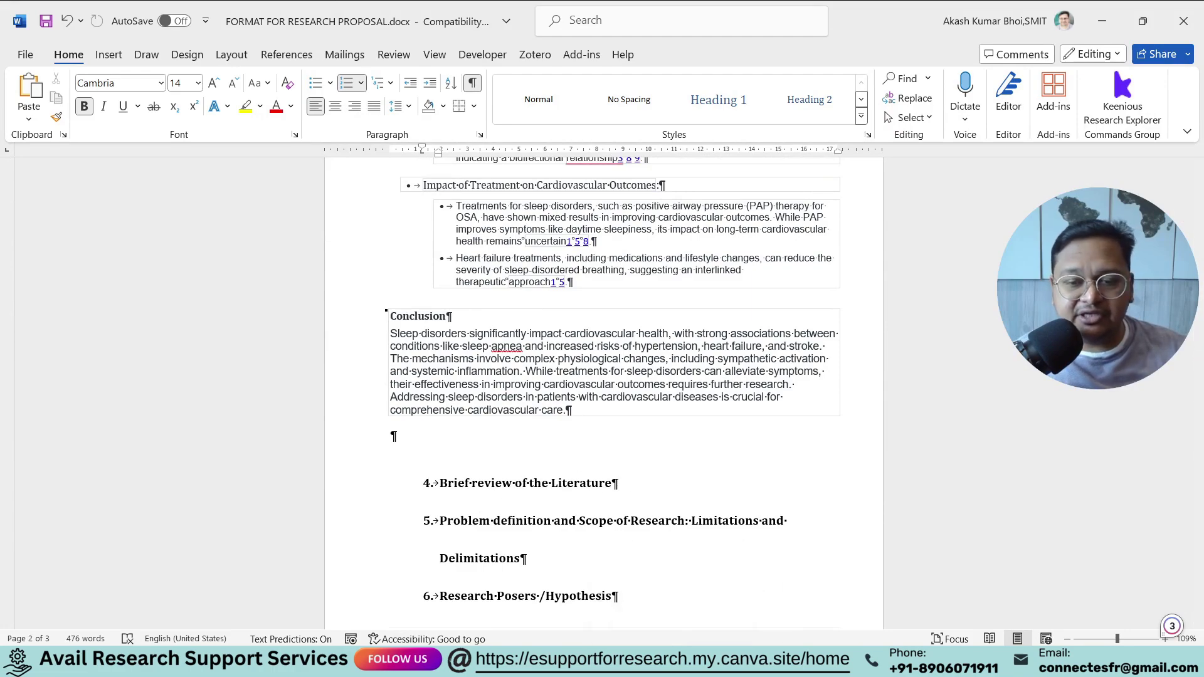
- Switch back to the Consensus results, load more papers, and look through the related searches and added studies
click(683, 590)
scroll(953, 363, down, 4)
drag(1196, 179, 1192, 578)
scroll(1193, 579, down, 5)
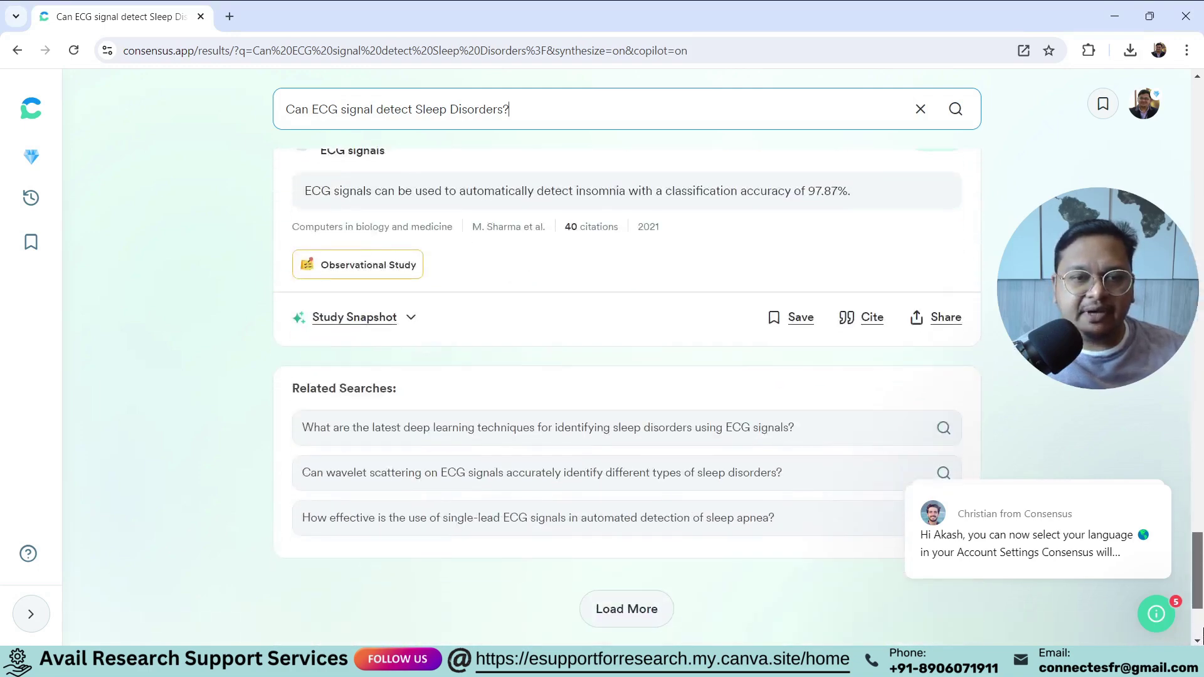
scroll(625, 508, down, 1)
click(610, 536)
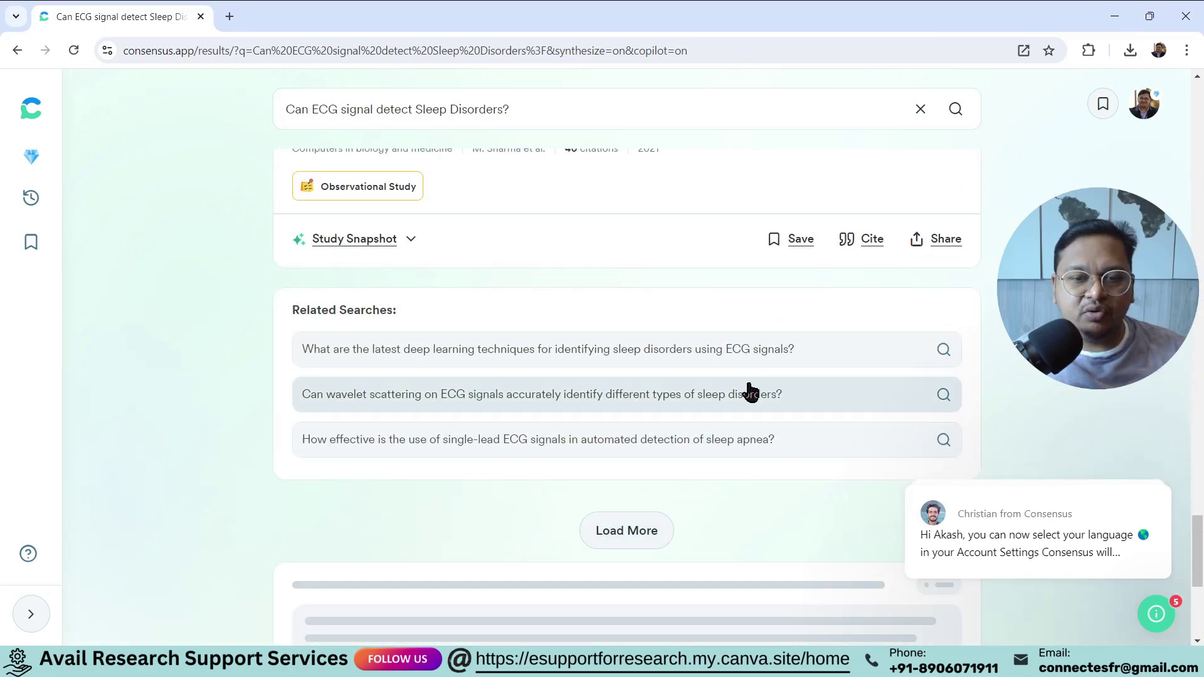
scroll(871, 391, down, 5)
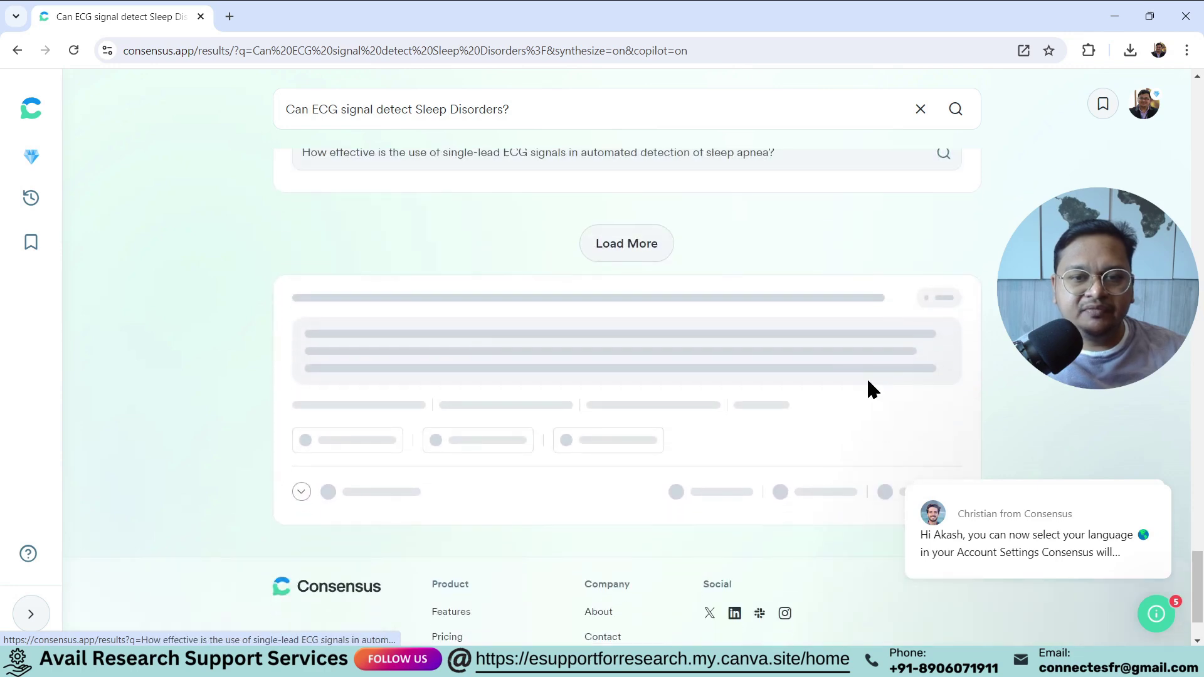
scroll(714, 308, up, 5)
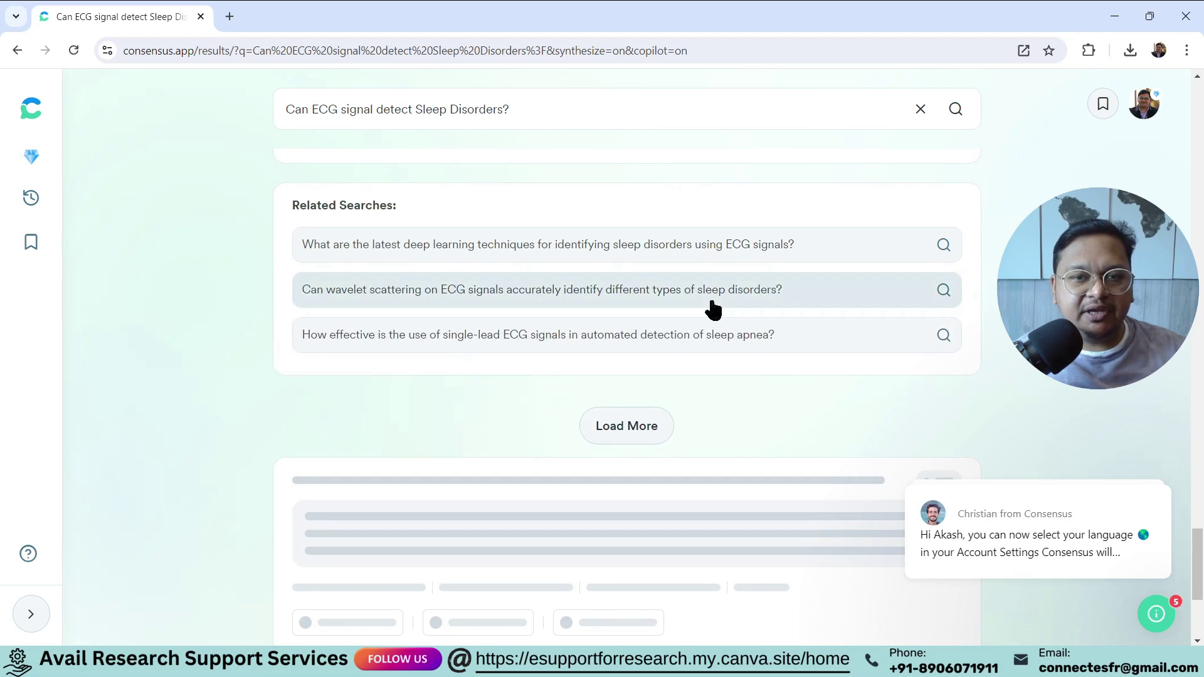
scroll(715, 309, down, 5)
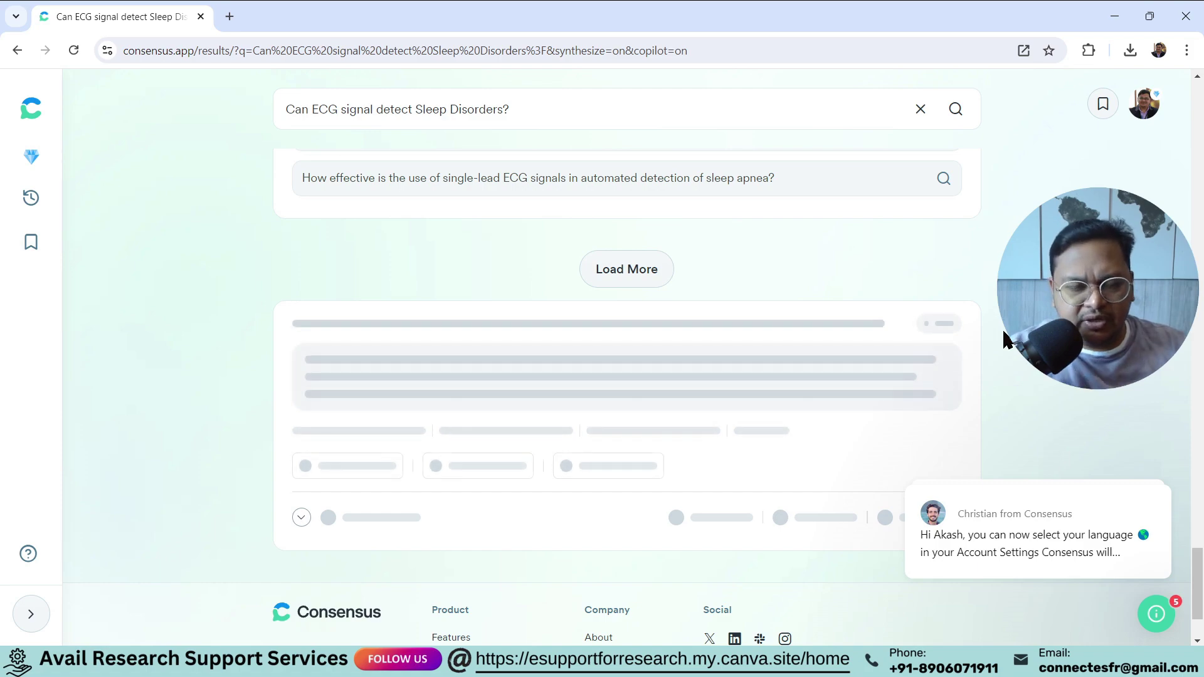
scroll(908, 322, down, 10)
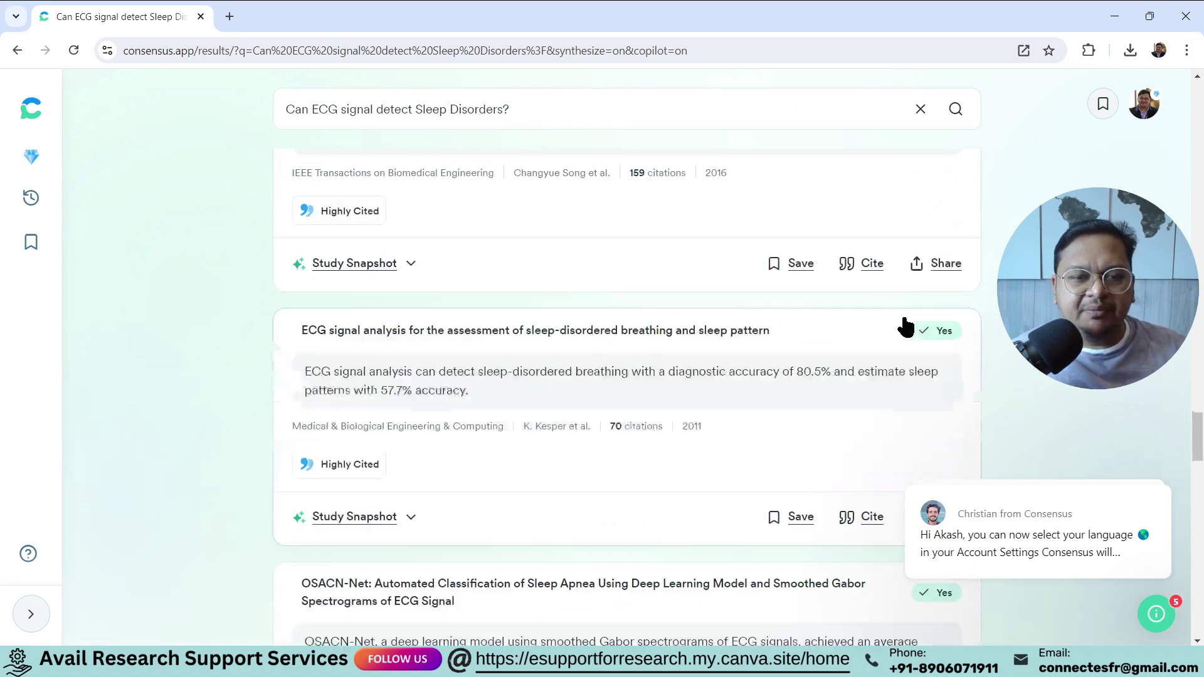
scroll(895, 322, down, 3)
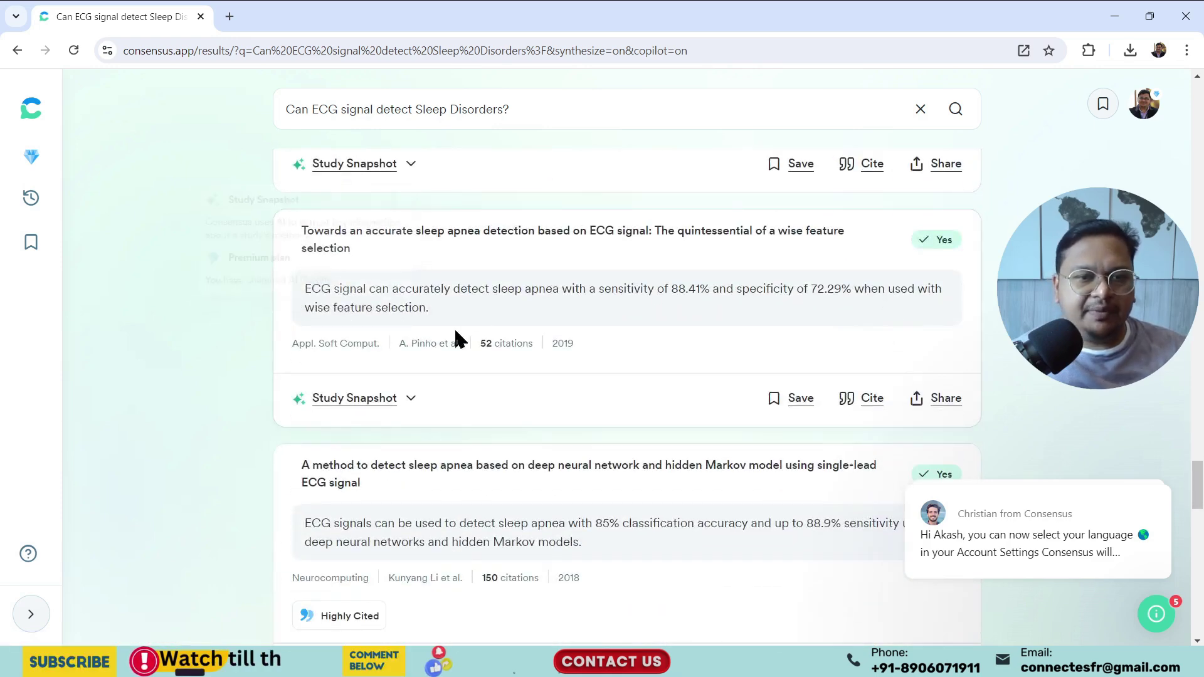
- Open the SciSpace site typeset.io in a new browser tab
click(230, 16)
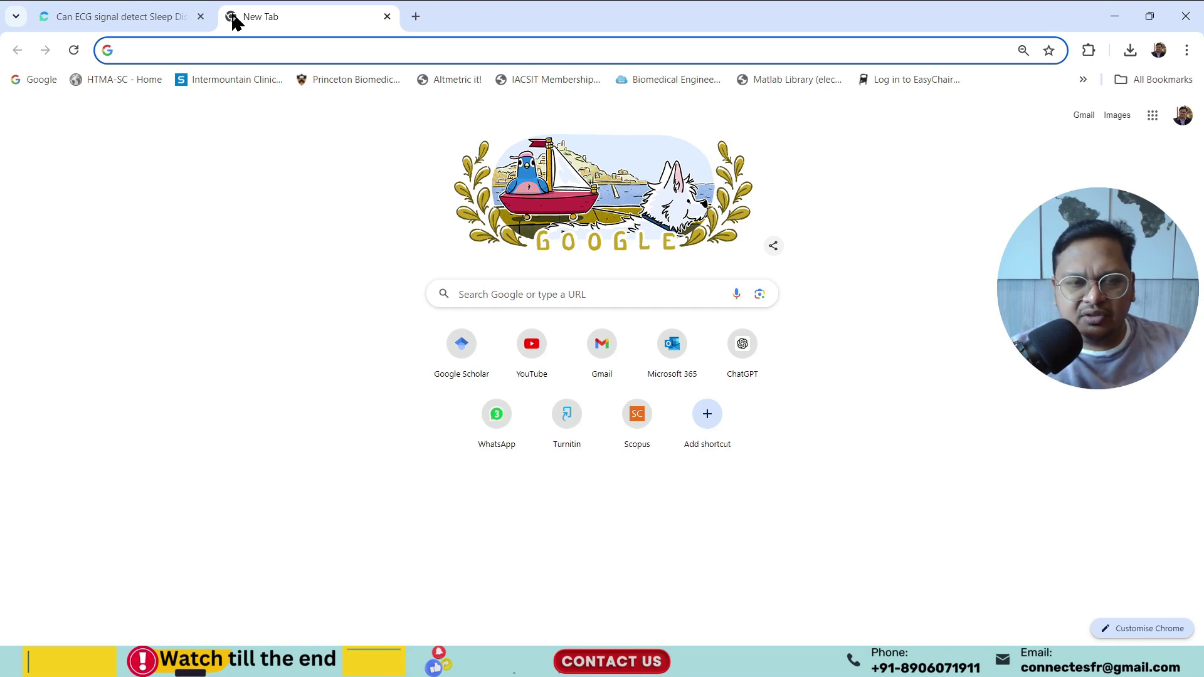
text(typeset.io)
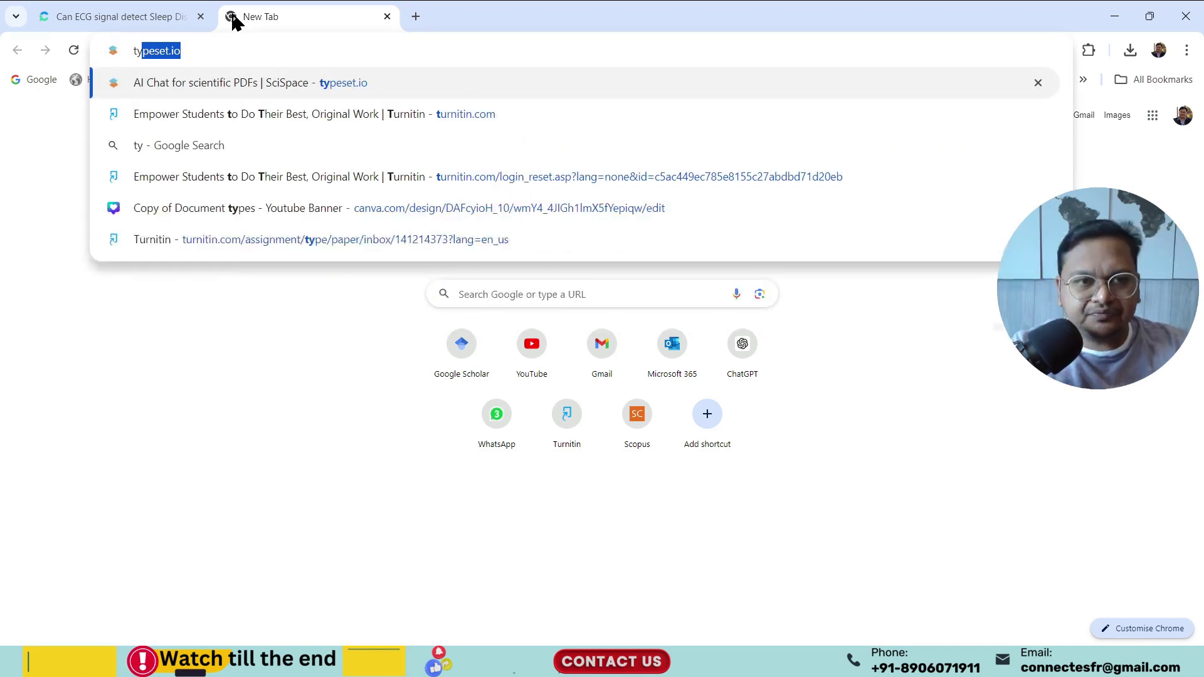
key(Return)
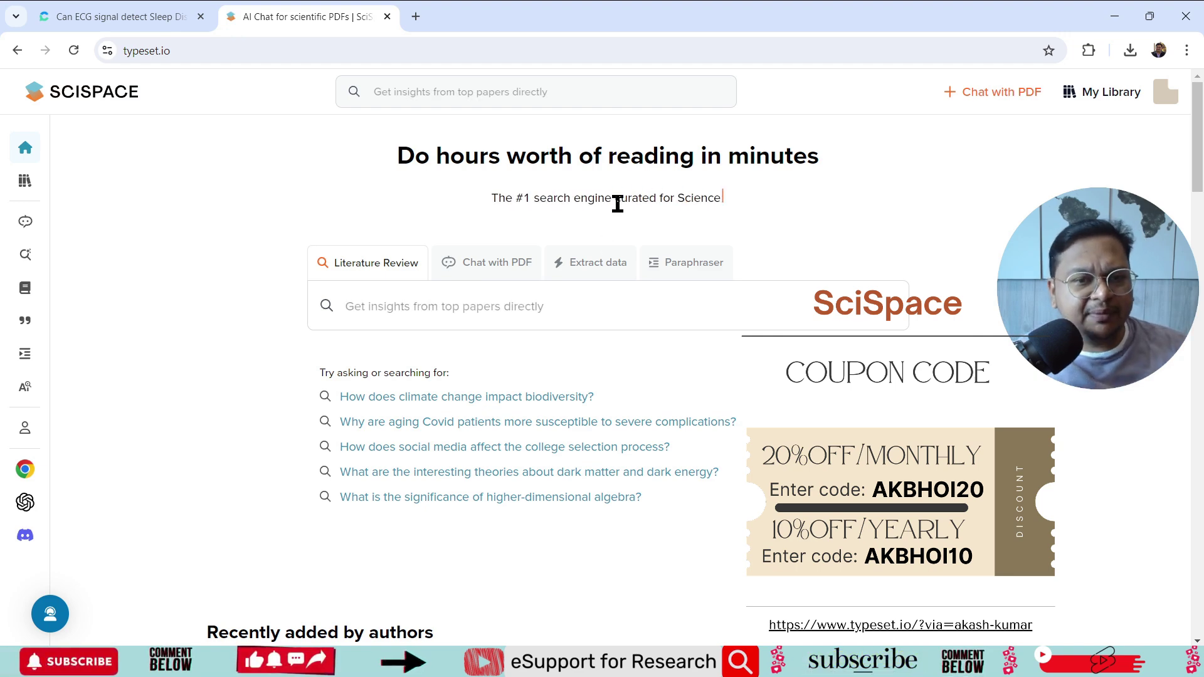
- Copy the question "Can ECG signal detect Sleep Disorders?" from Consensus and run it as a SciSpace literature review search
click(159, 18)
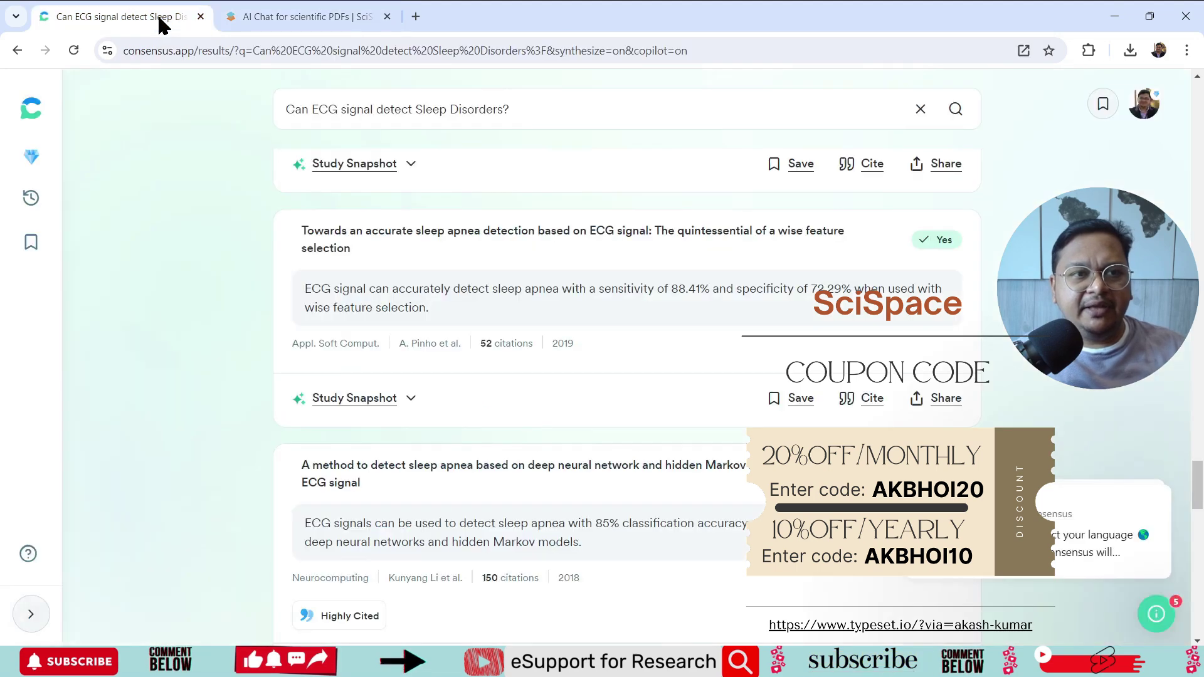
triple_click(518, 110)
key(ctrl+c)
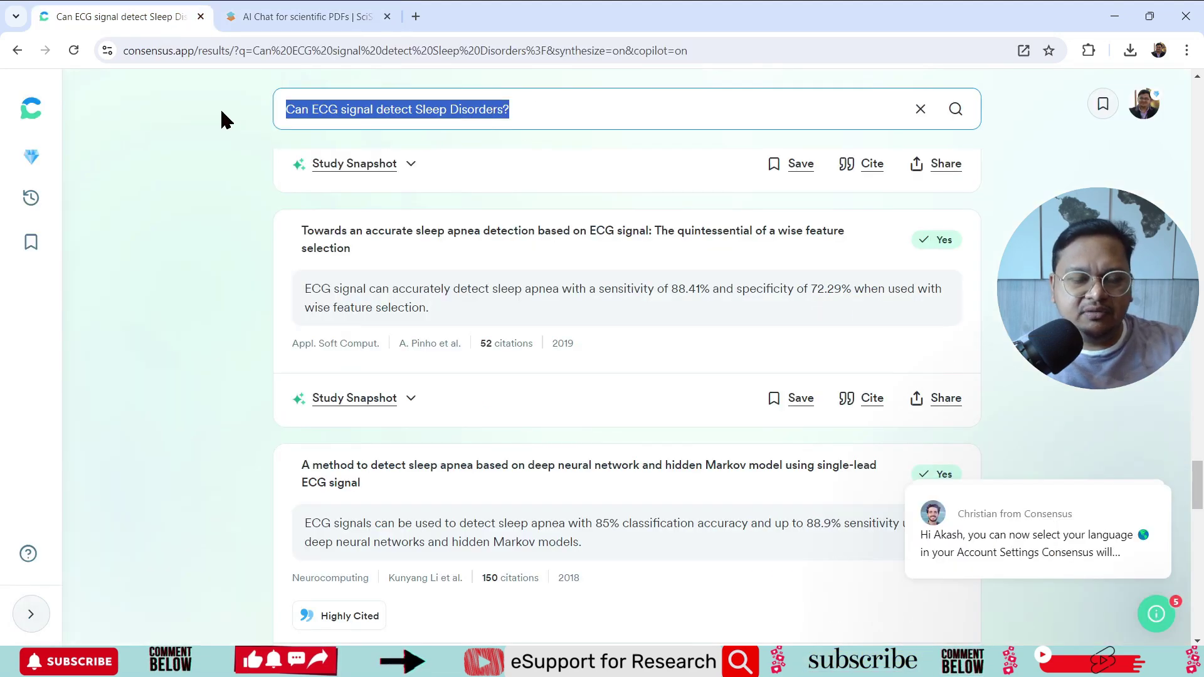
click(306, 17)
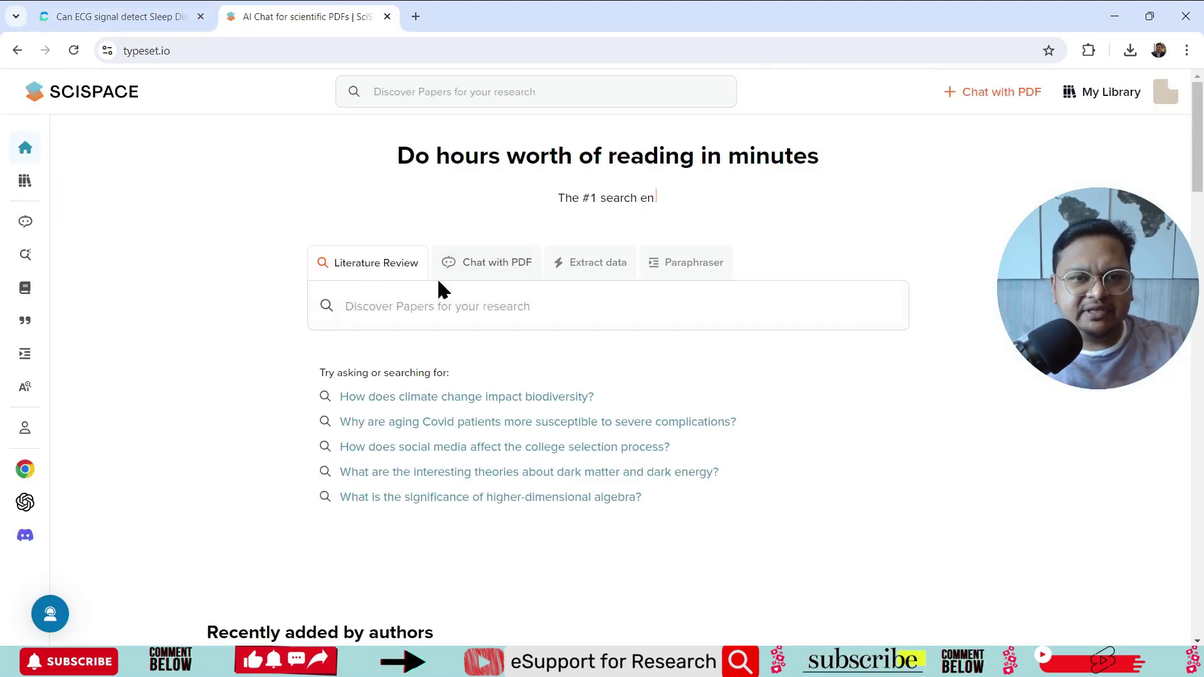
click(415, 320)
key(ctrl+v)
key(Return)
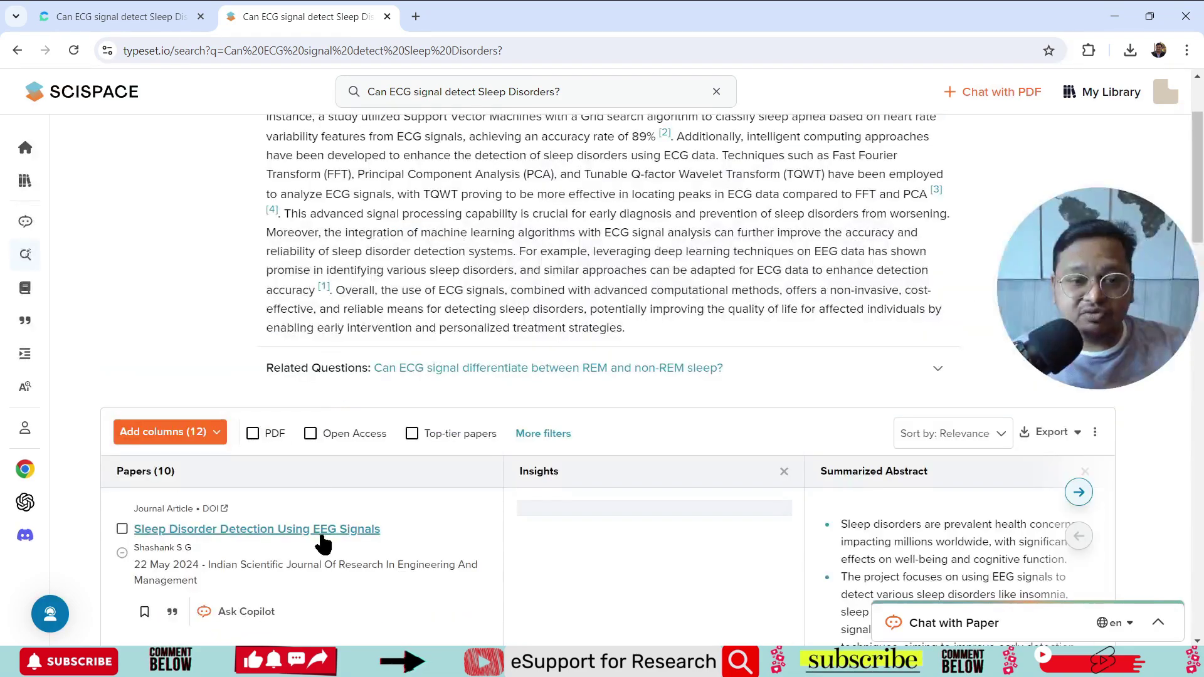
- Examine the insight summary, the citing options of "Sleep Disorder Detection Using EEG Signals" and the export formats for the paper table
scroll(439, 475, down, 7)
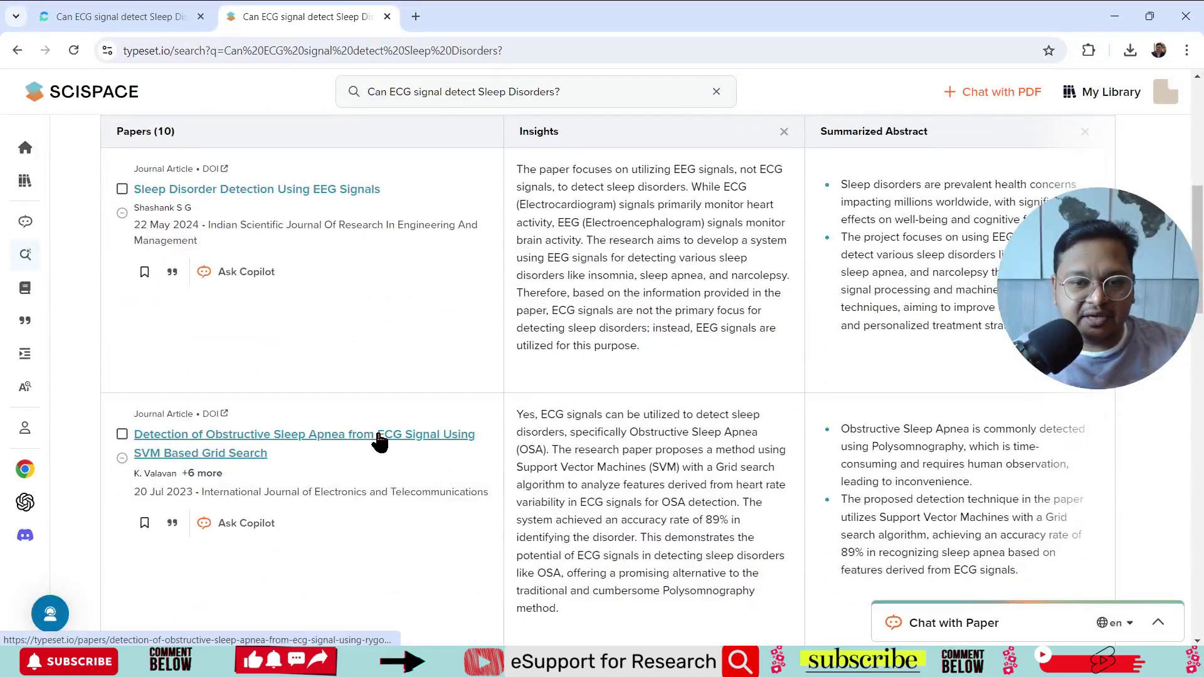
scroll(389, 433, up, 3)
scroll(528, 399, up, 6)
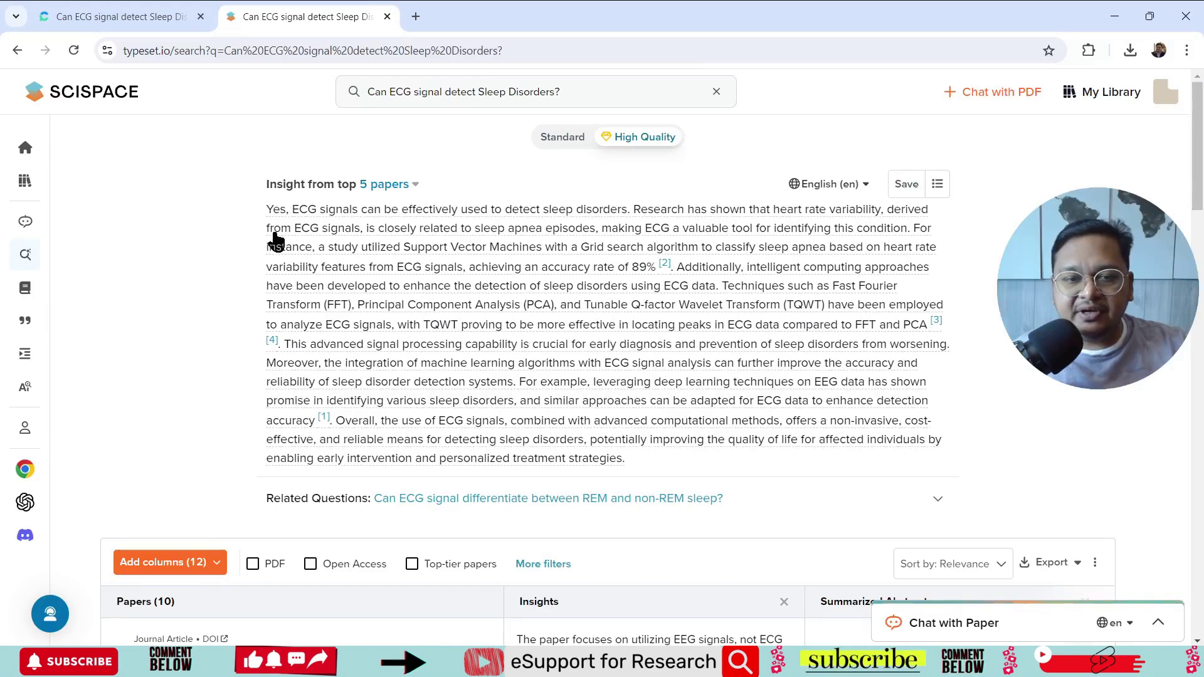
scroll(702, 296, down, 8)
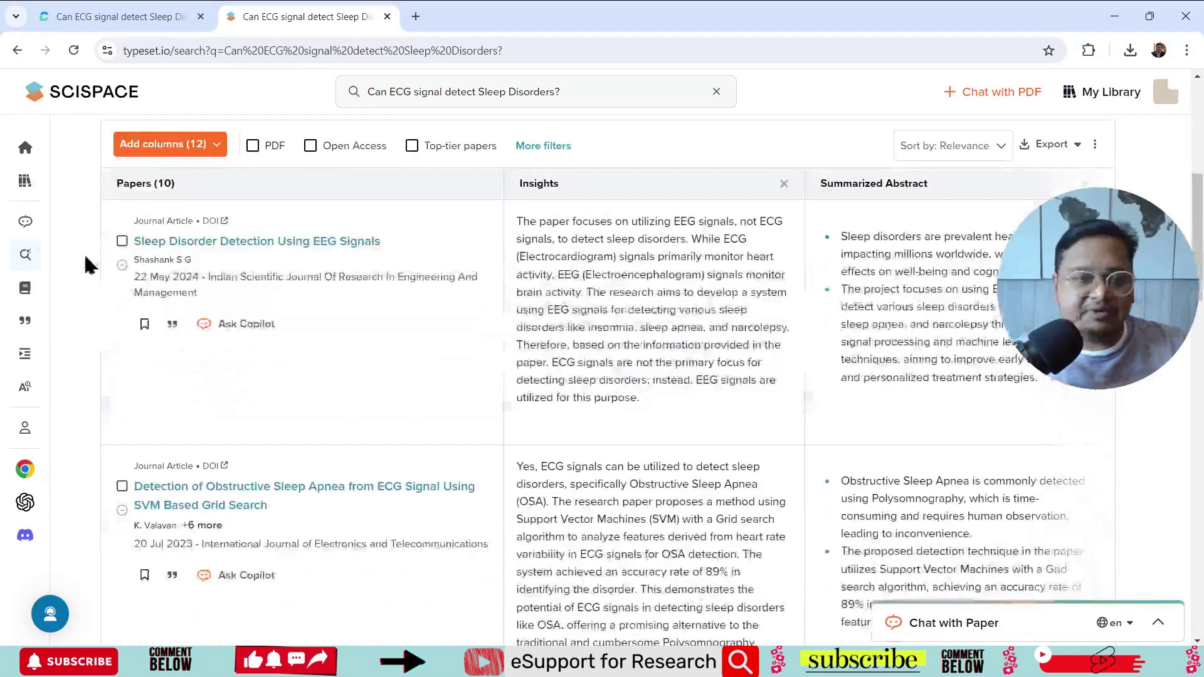
click(173, 327)
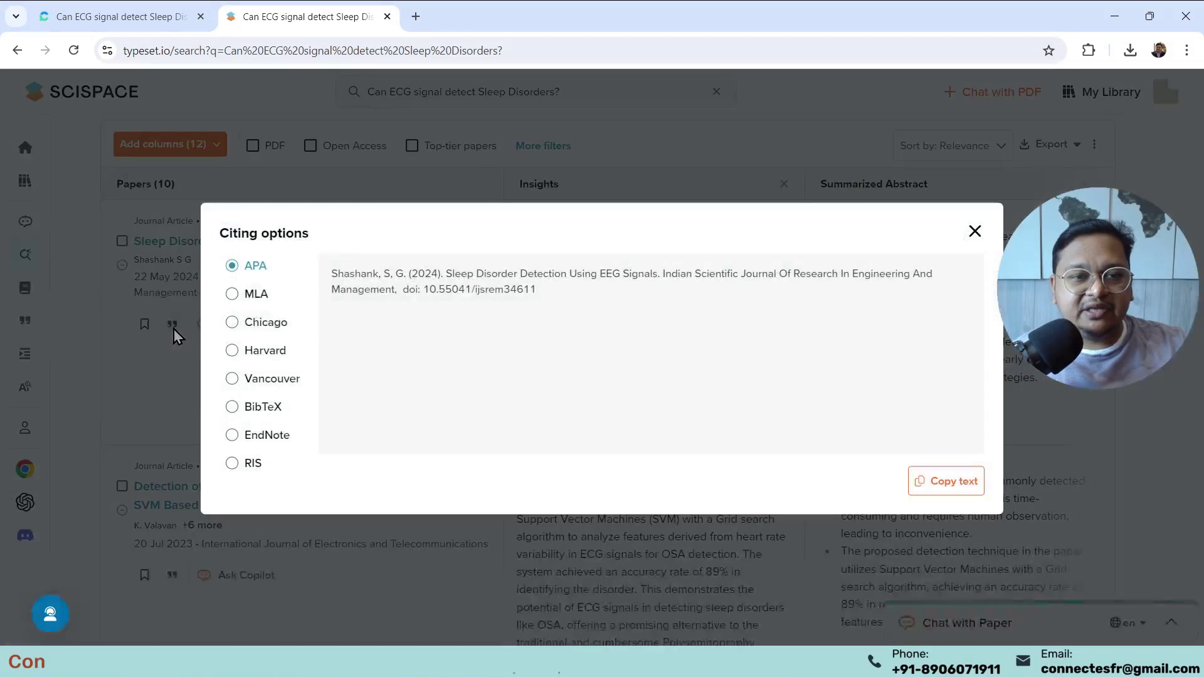
click(974, 235)
scroll(973, 237, up, 3)
click(1059, 277)
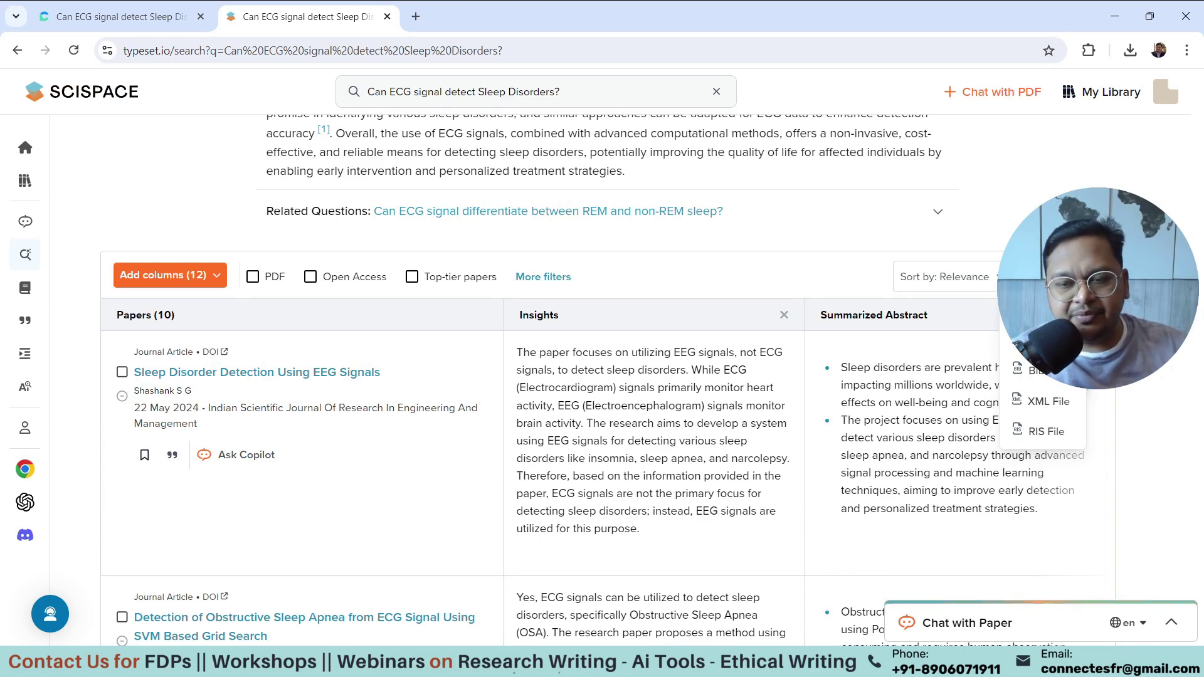
- Look through the SciSpace paper table and the suggested columns such as Conclusions, Results, Objectives, Dataset and Population Sample
drag(1199, 276, 1199, 128)
scroll(511, 326, down, 2)
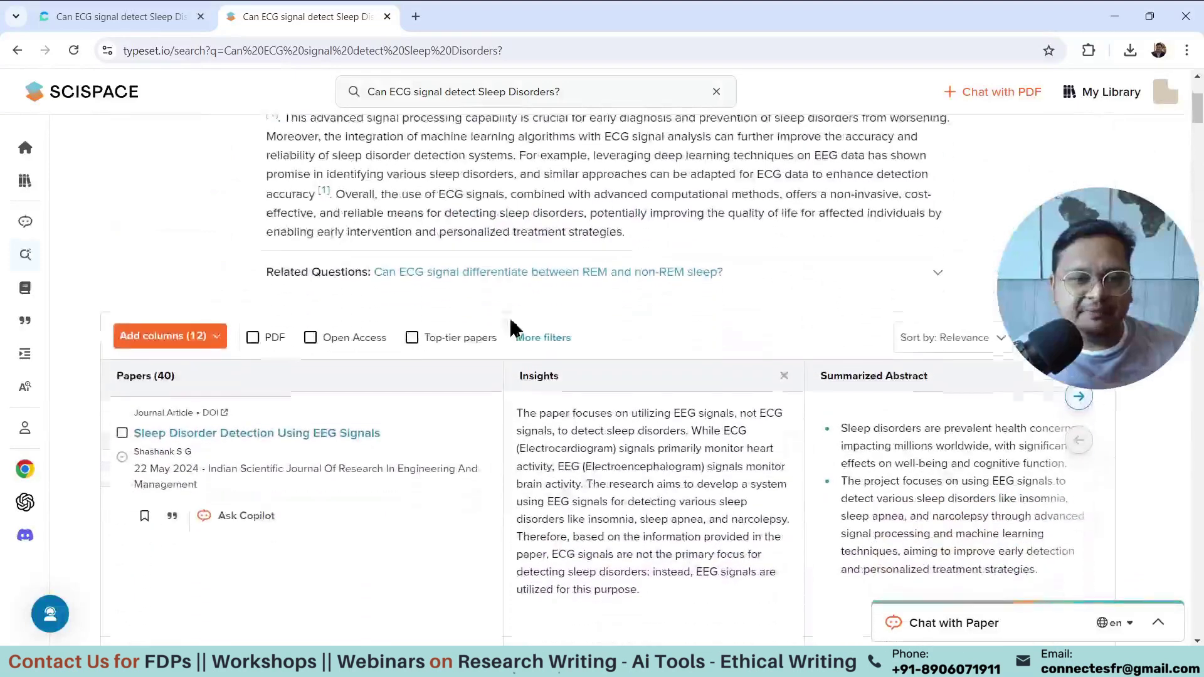
click(211, 335)
scroll(236, 492, down, 2)
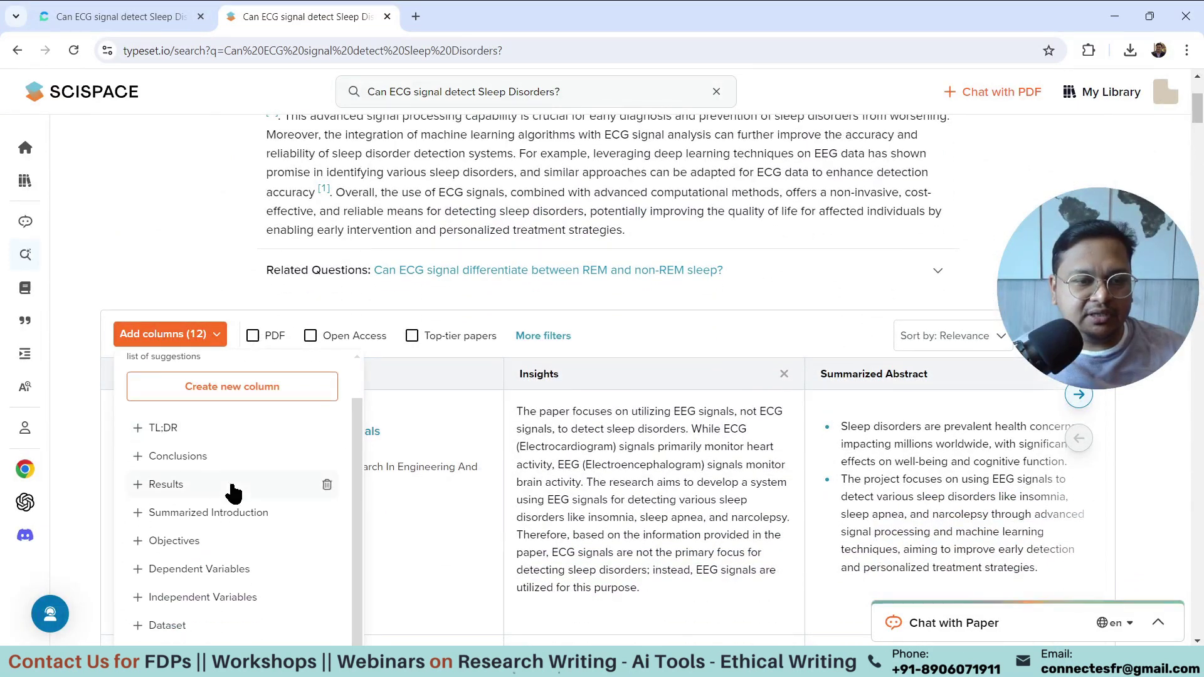
scroll(222, 511, down, 3)
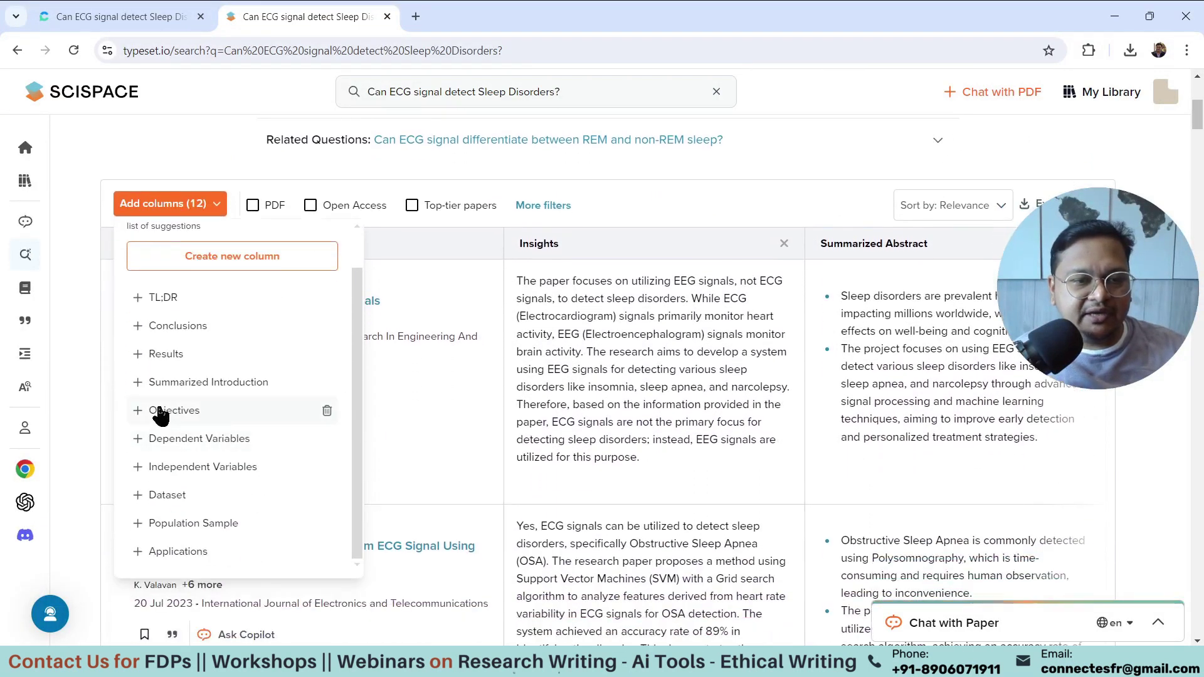
scroll(183, 369, down, 2)
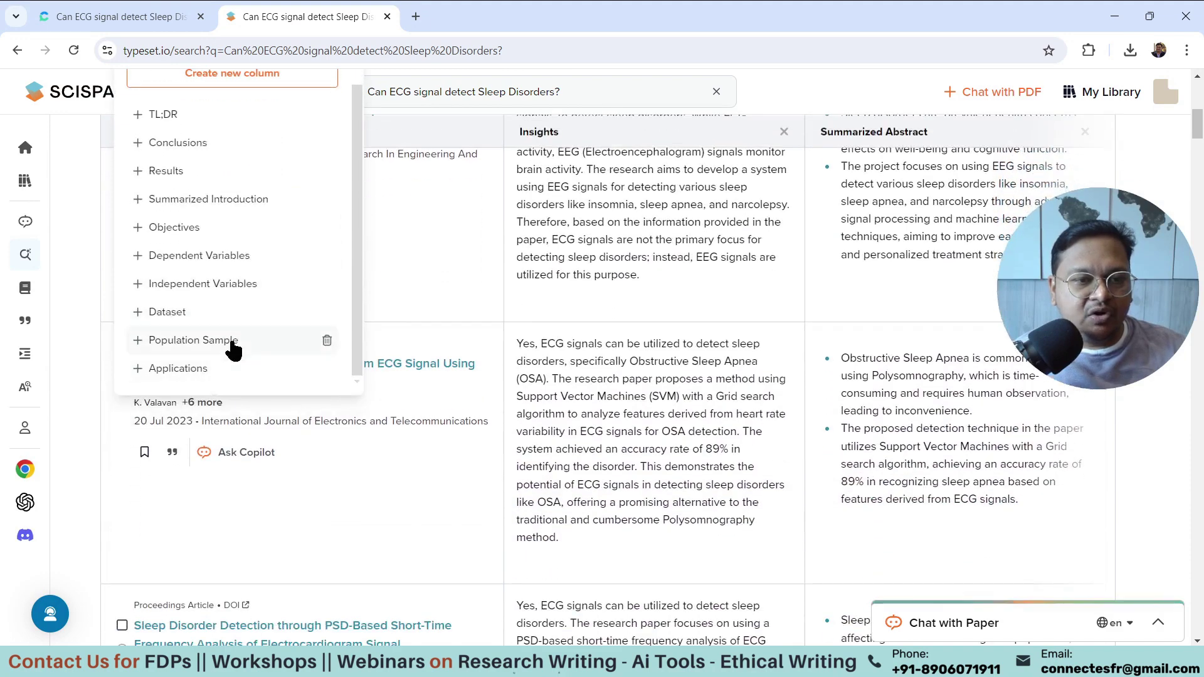
scroll(236, 339, up, 3)
scroll(242, 349, down, 5)
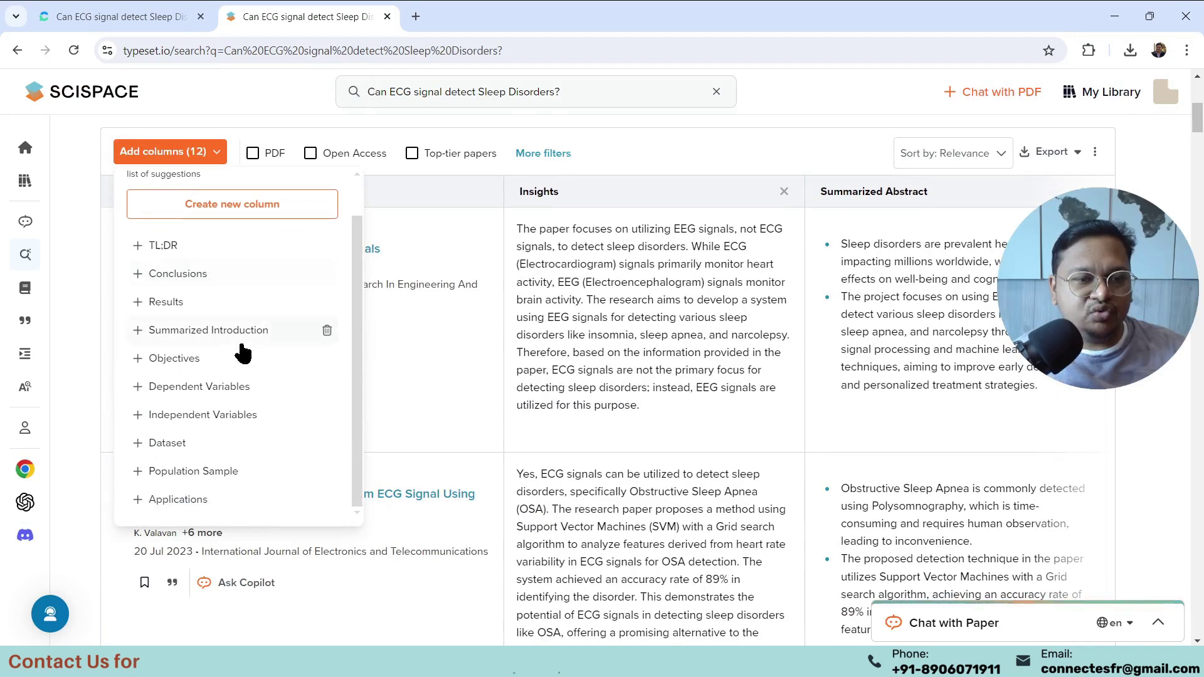
scroll(296, 295, up, 5)
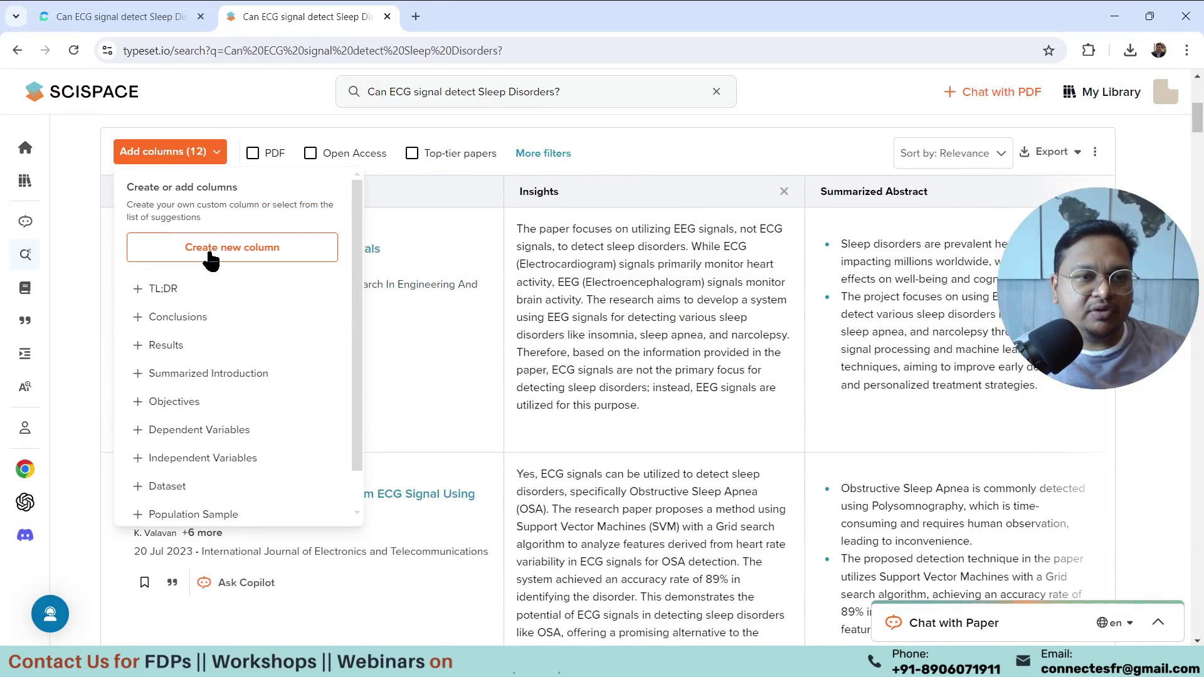
- Create a custom column named "Research gap" for the paper table, leaving the optional instruction empty
click(210, 258)
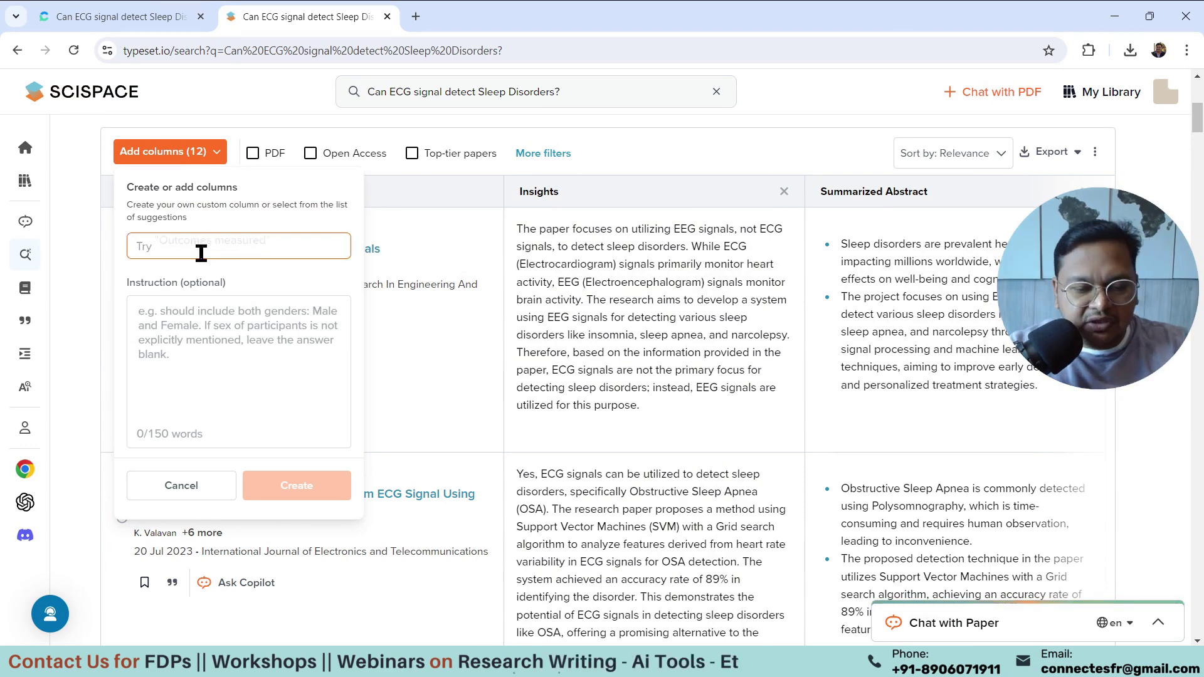
text(Research gap)
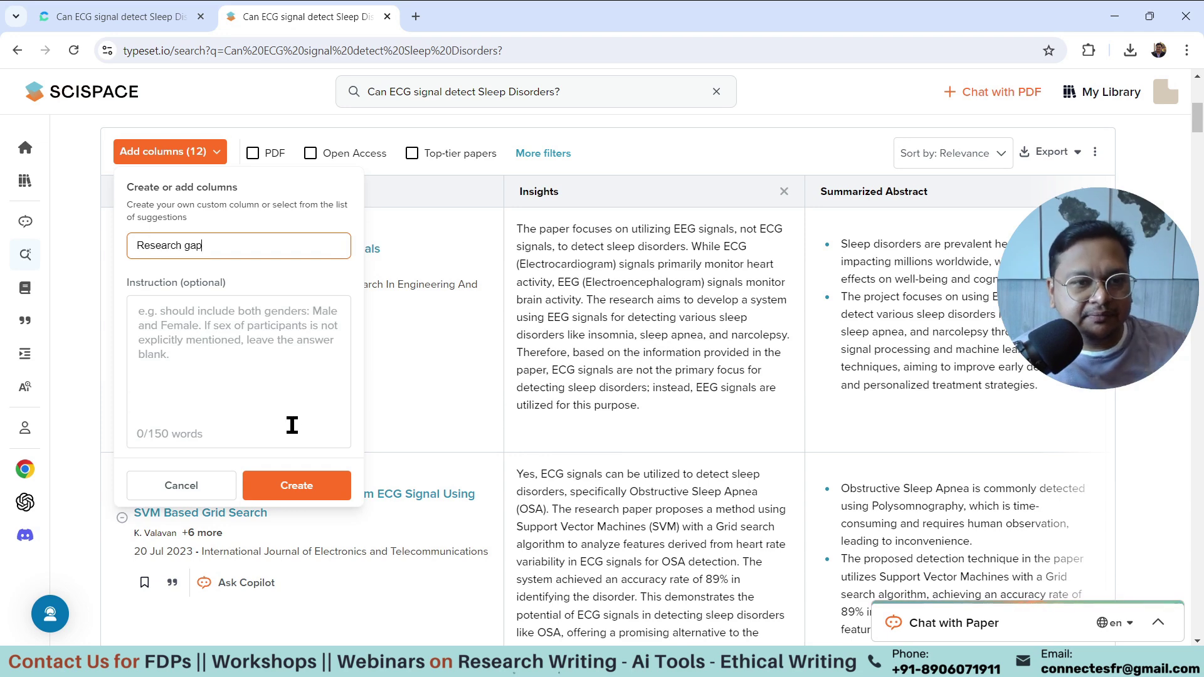
click(288, 488)
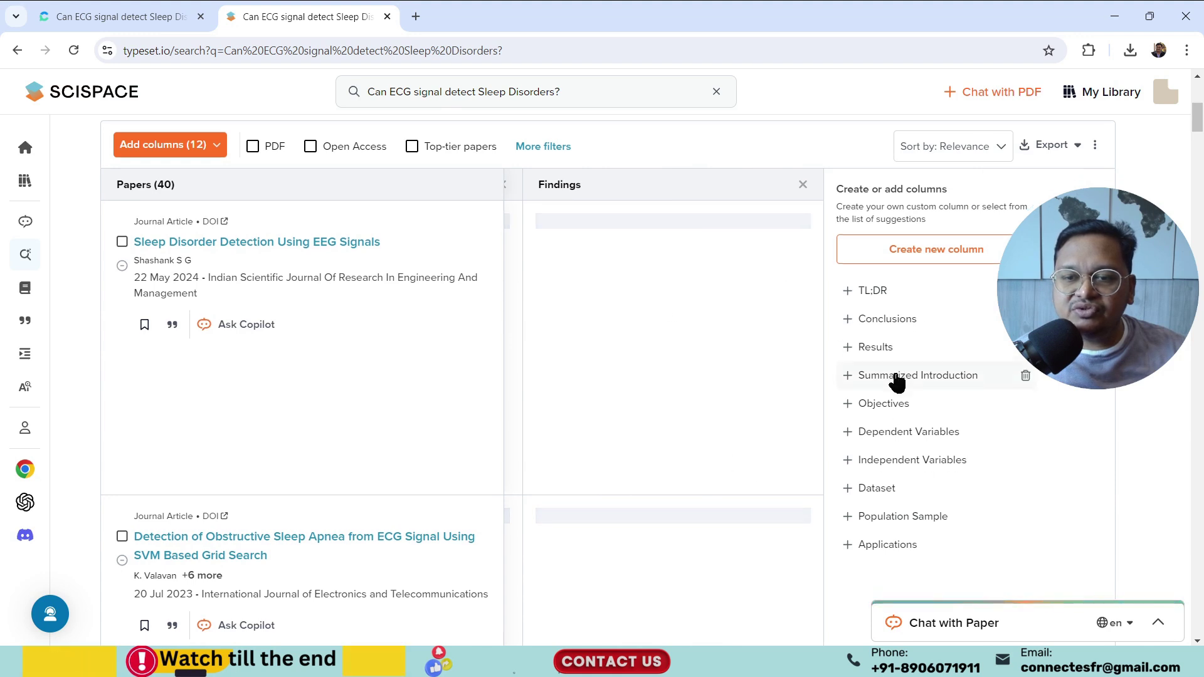
- Create another custom column named "database" after the Findings column of the paper table
scroll(589, 277, down, 2)
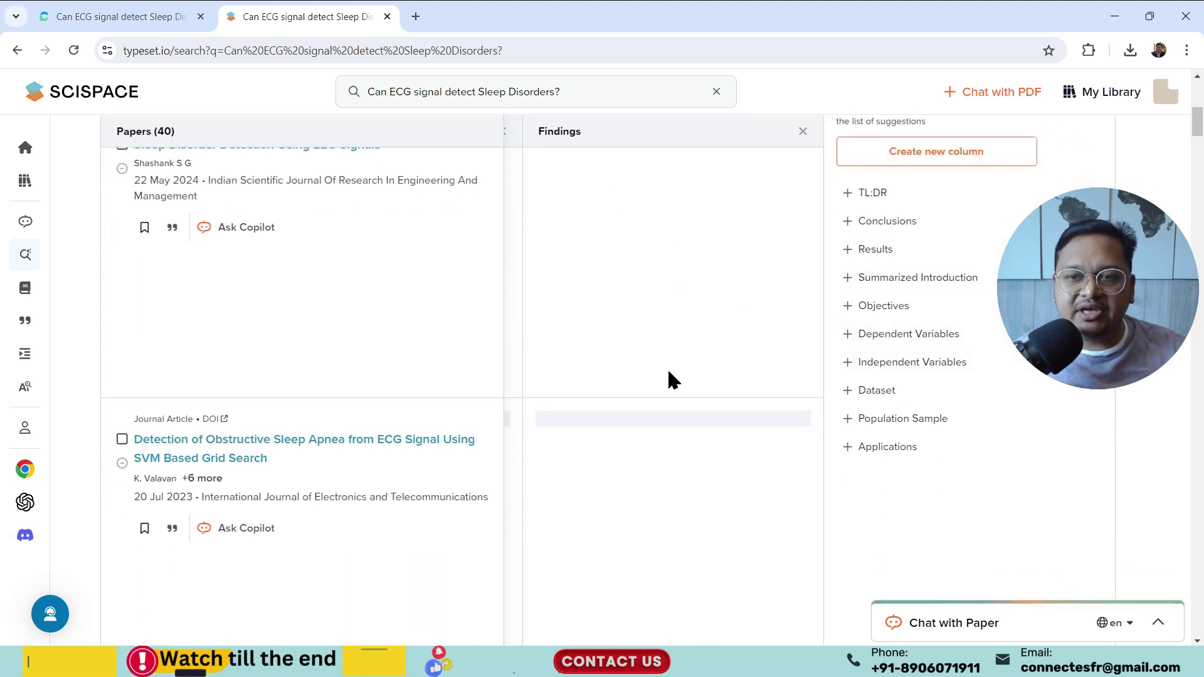
click(918, 157)
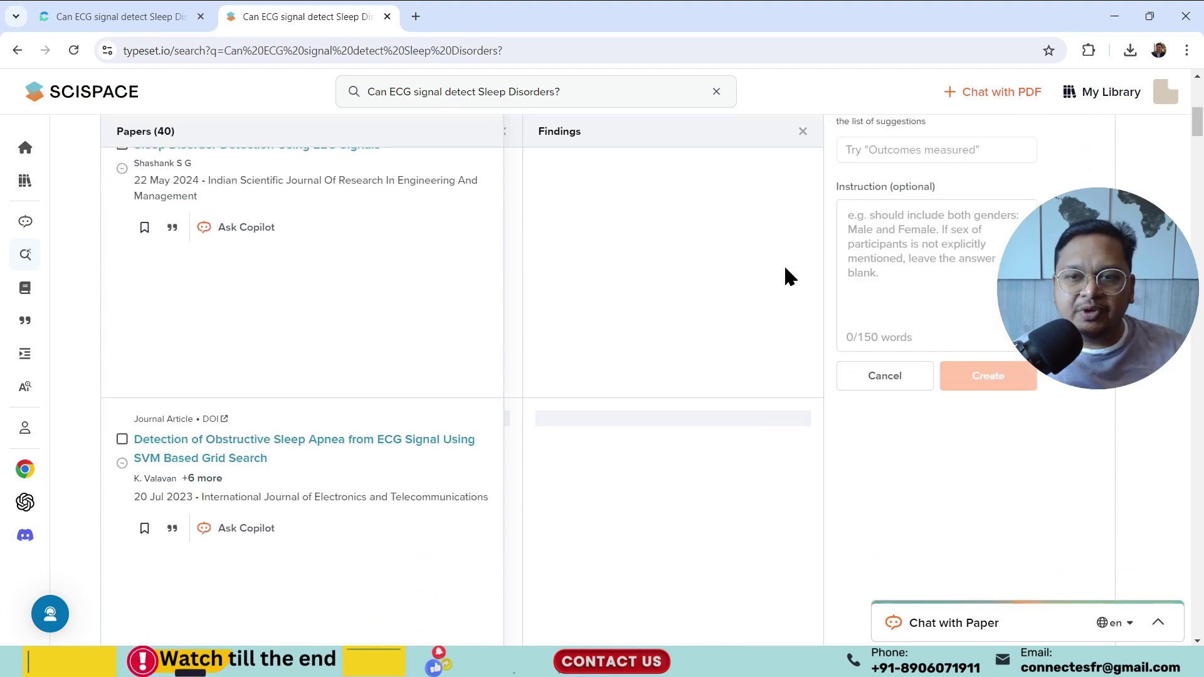
click(886, 150)
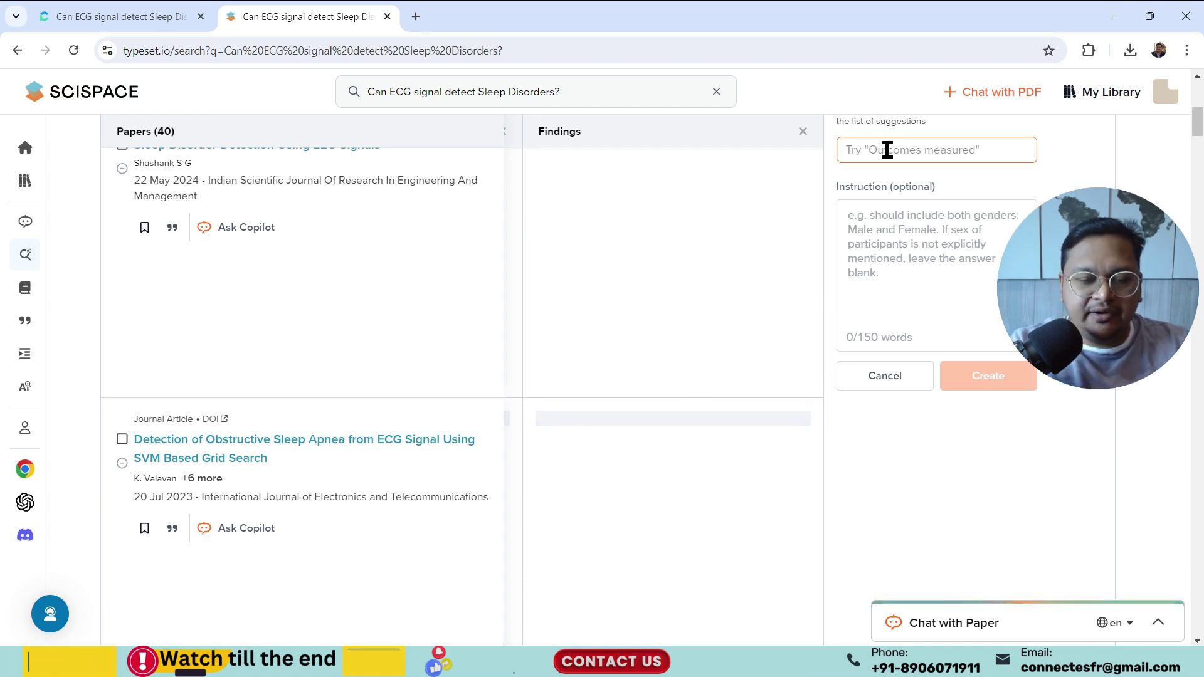
text(data)
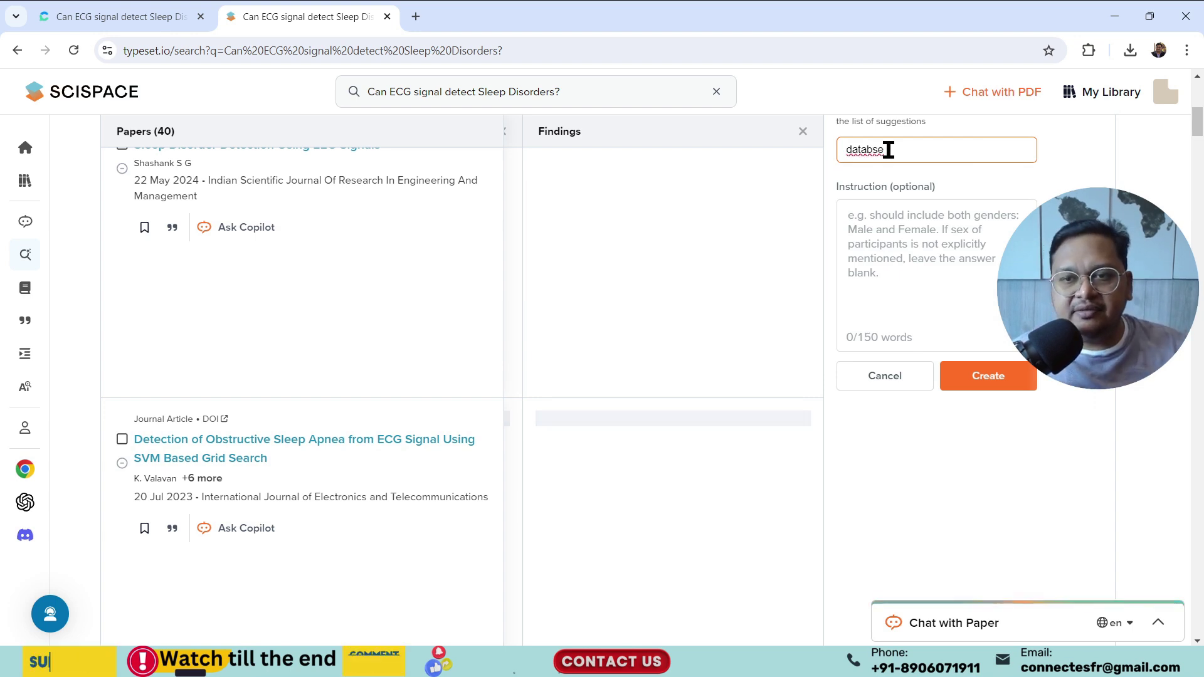
text(b)
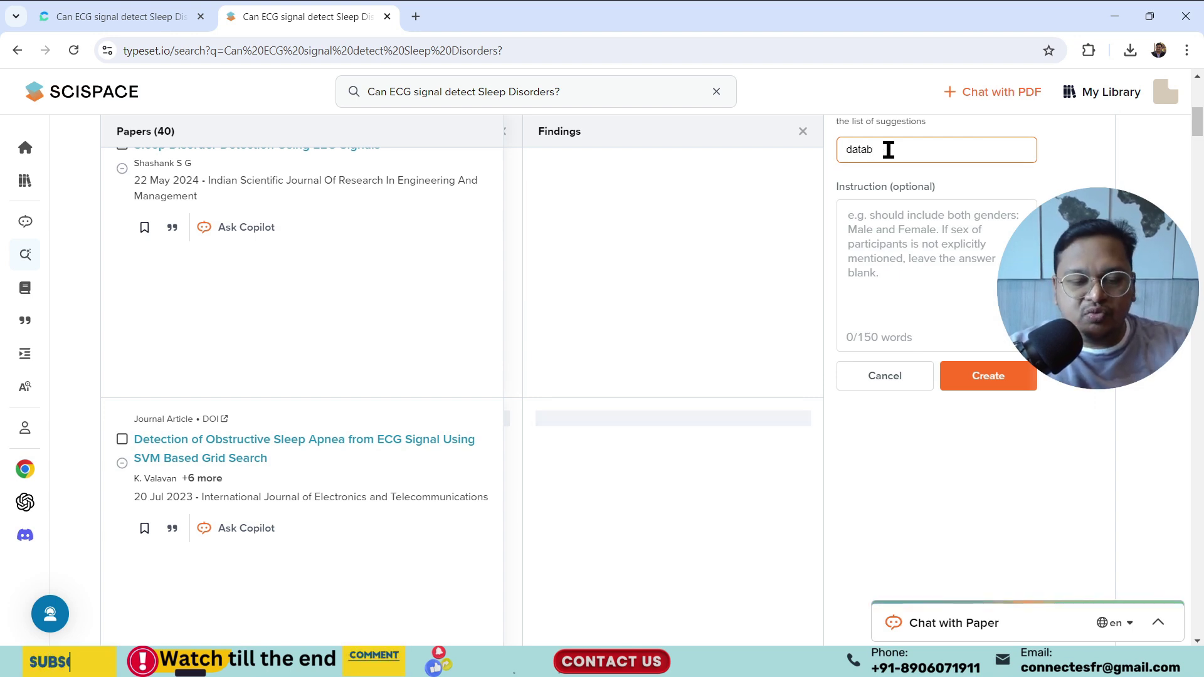
text(ase)
click(988, 375)
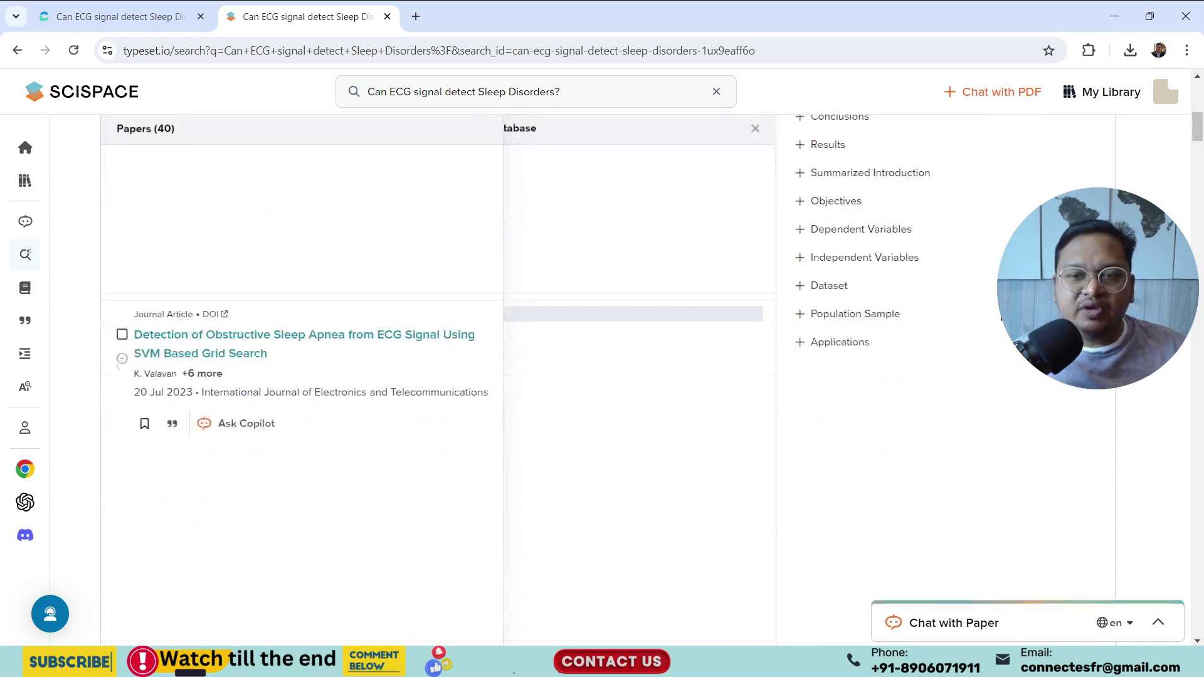
- Load more papers into the results table and export the records to an xlsx file
scroll(865, 310, down, 4)
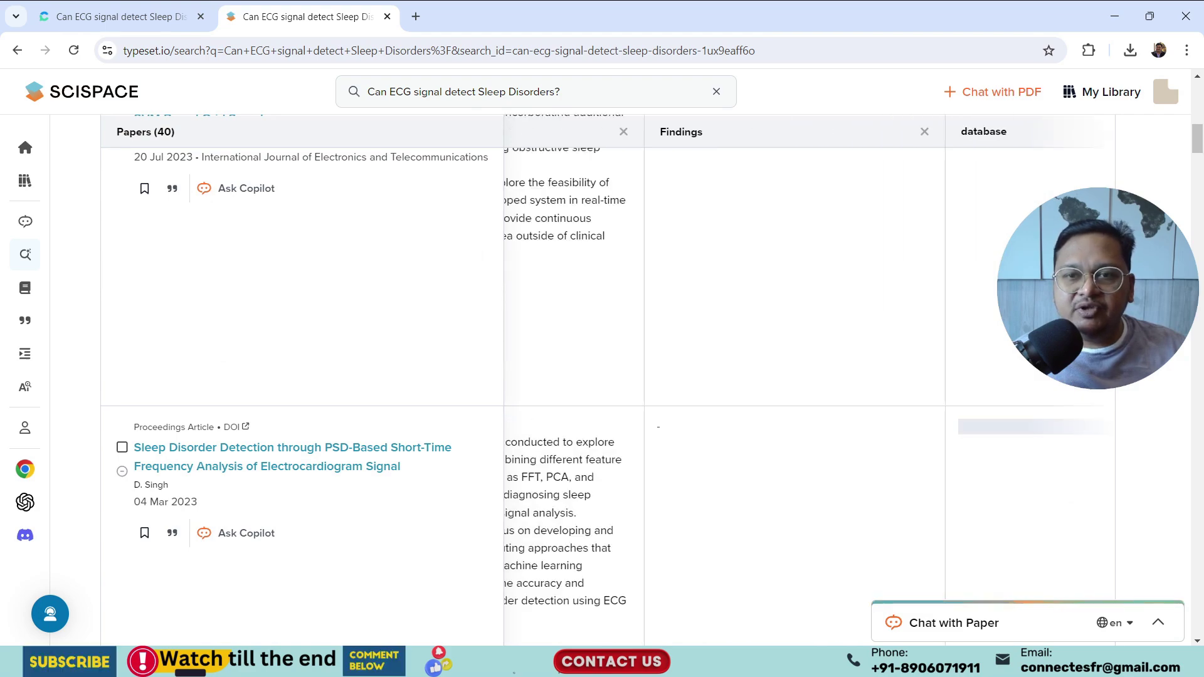
drag(1197, 138, 1200, 166)
scroll(1202, 166, down, 3)
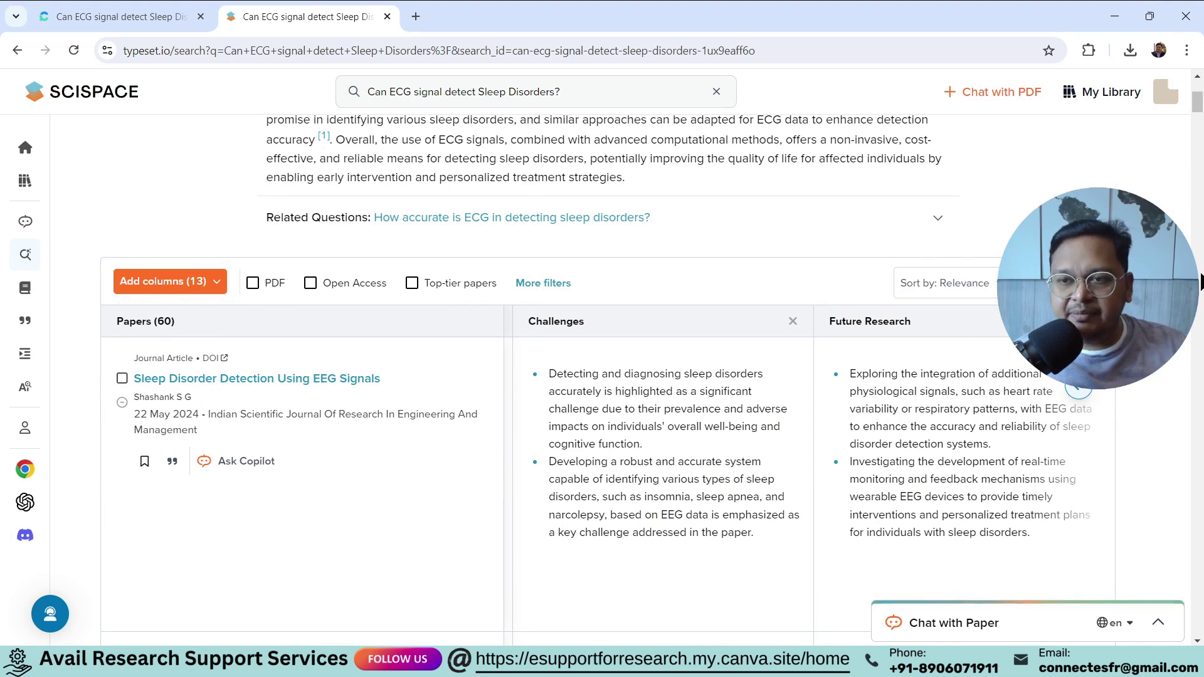
click(1065, 283)
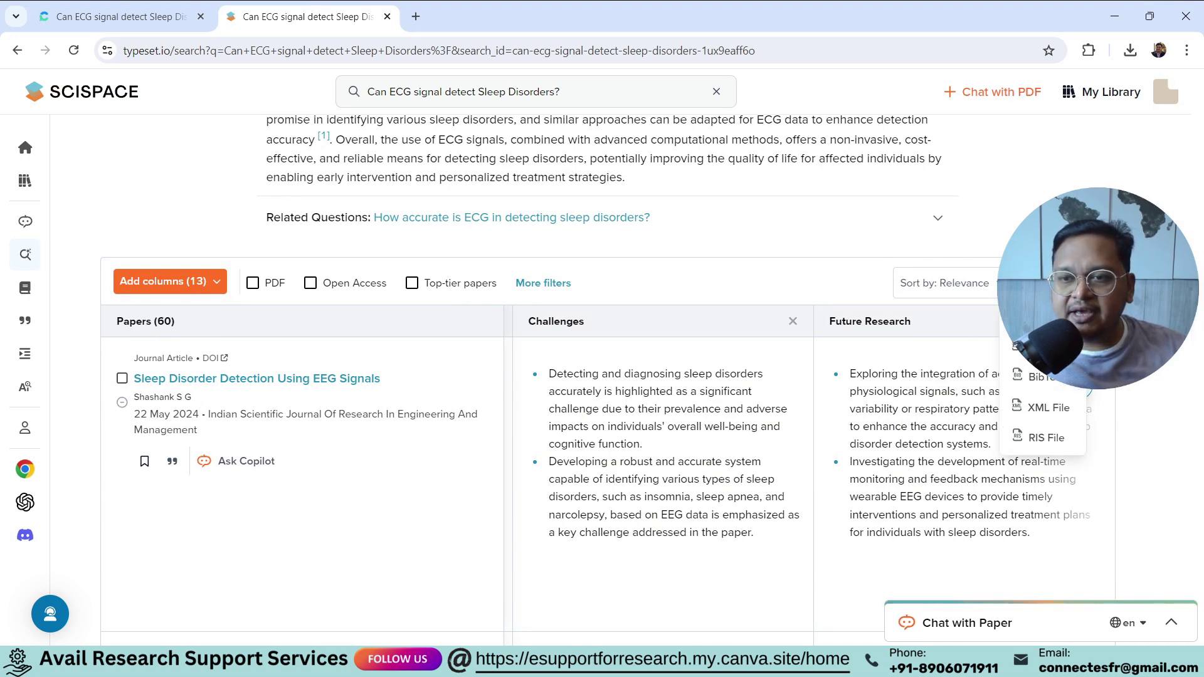
click(1078, 384)
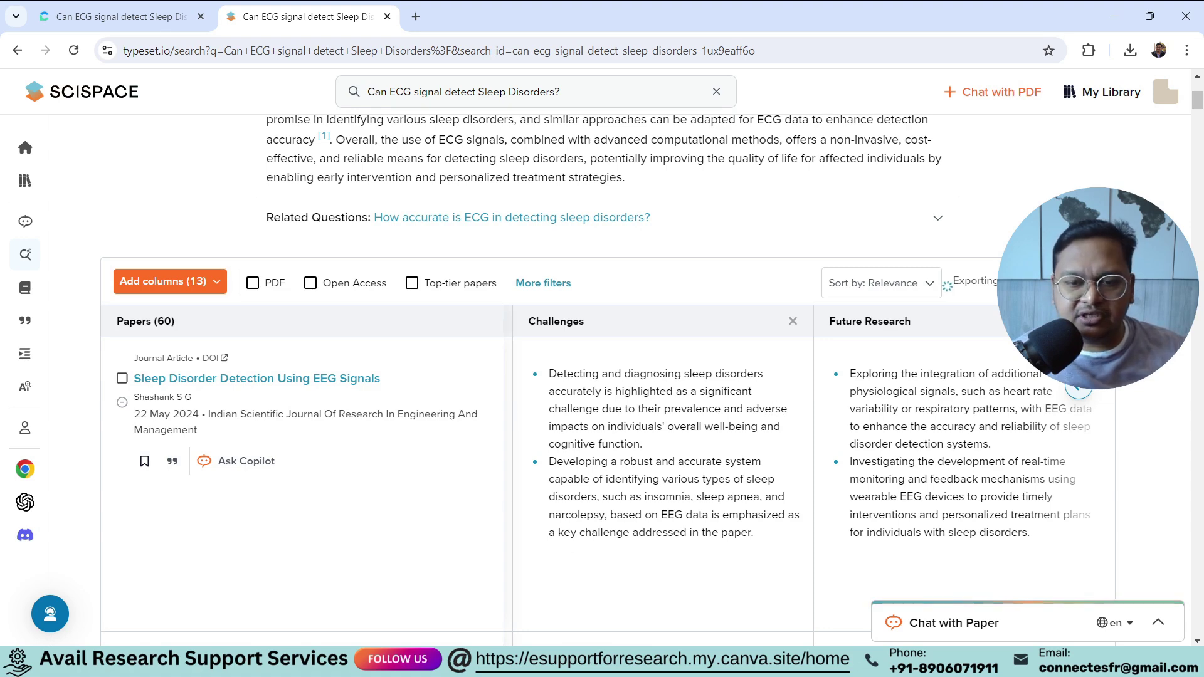
- Switch to the Word proposal, review the pasted synthesis from Introduction to Conclusion, and return to the SciSpace results
key(alt+Tab)
scroll(645, 342, up, 2)
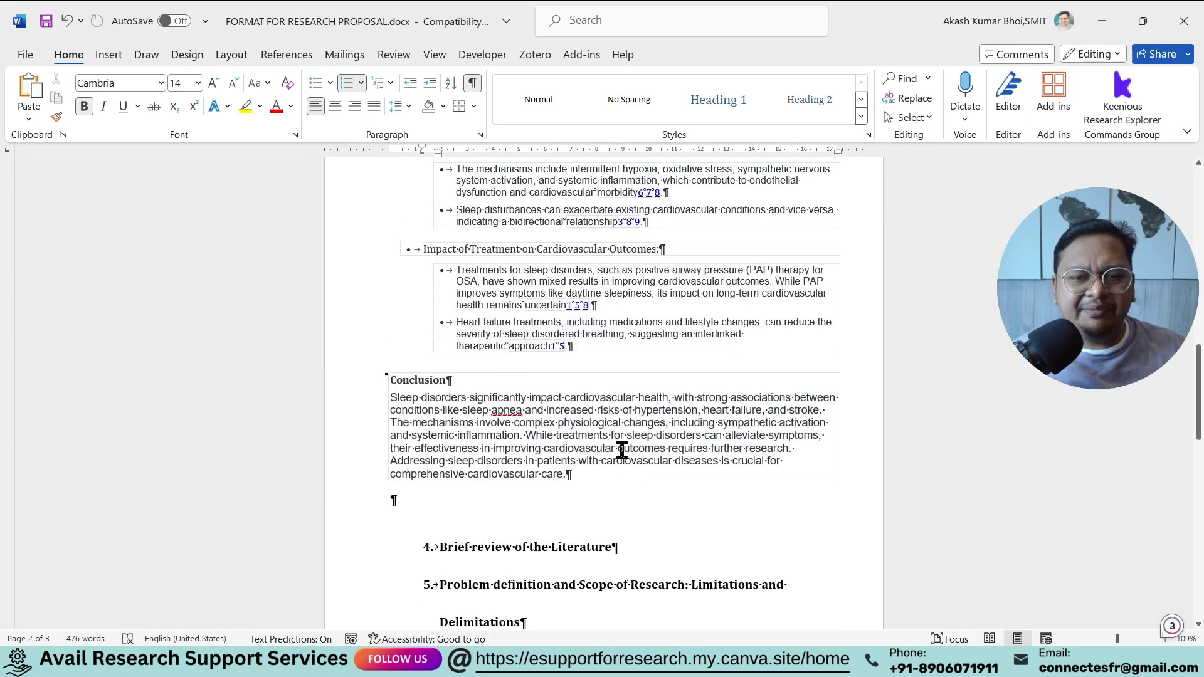
drag(621, 450, 384, 226)
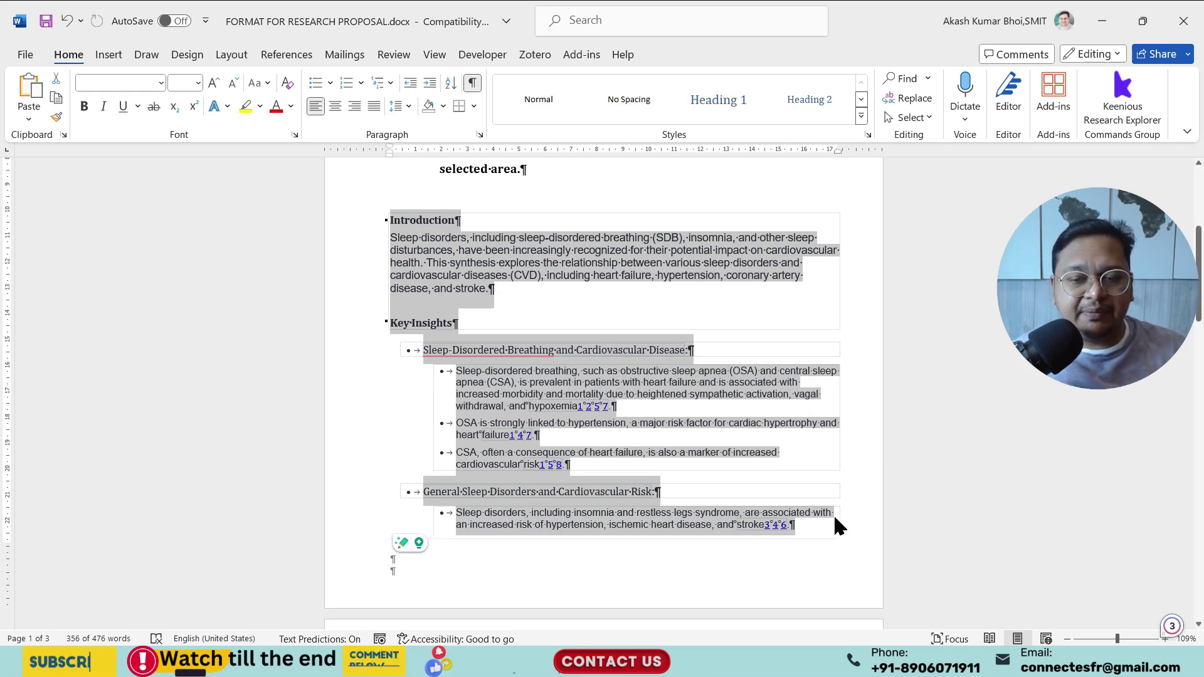
mouse_move(728, 664)
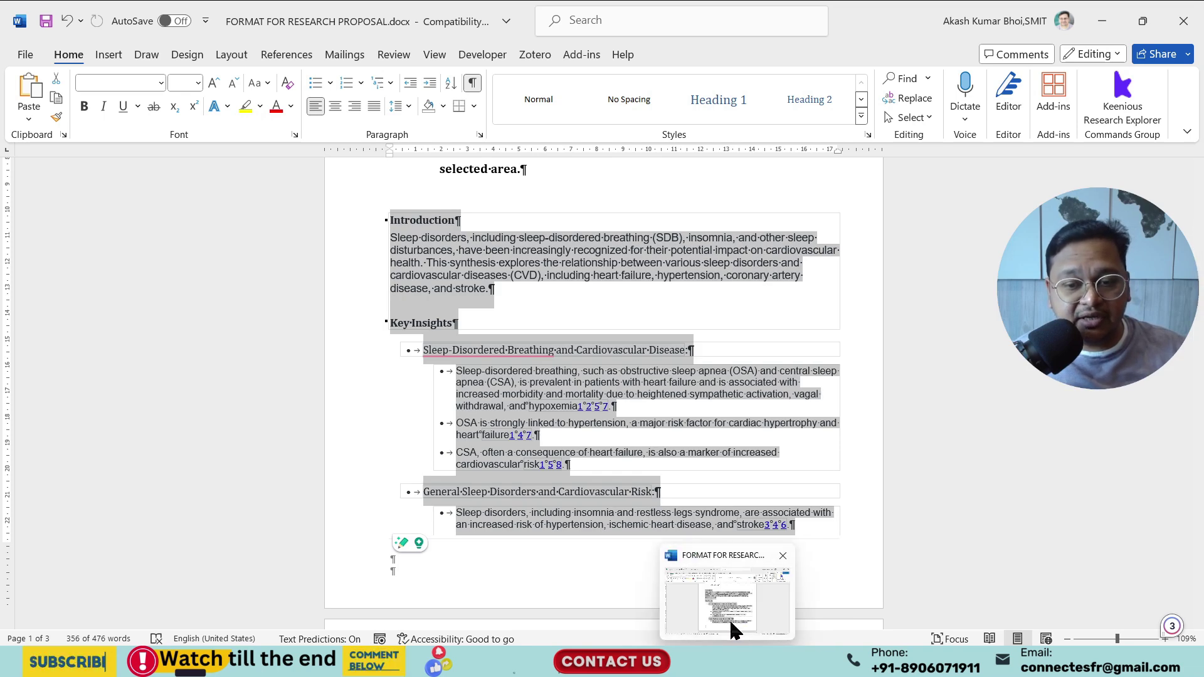
key(alt+Tab)
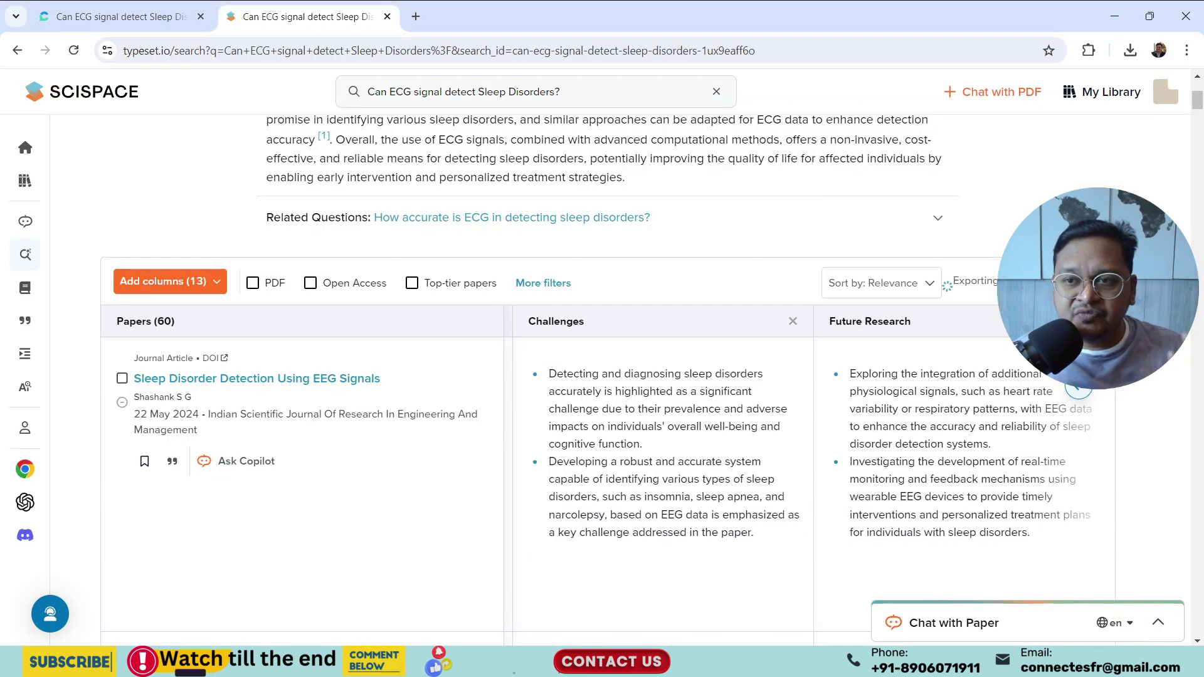
- Review the Word proposal's section headings, including "Brief review of the Literature" and "Problem definition and Scope of Research"
scroll(895, 350, up, 4)
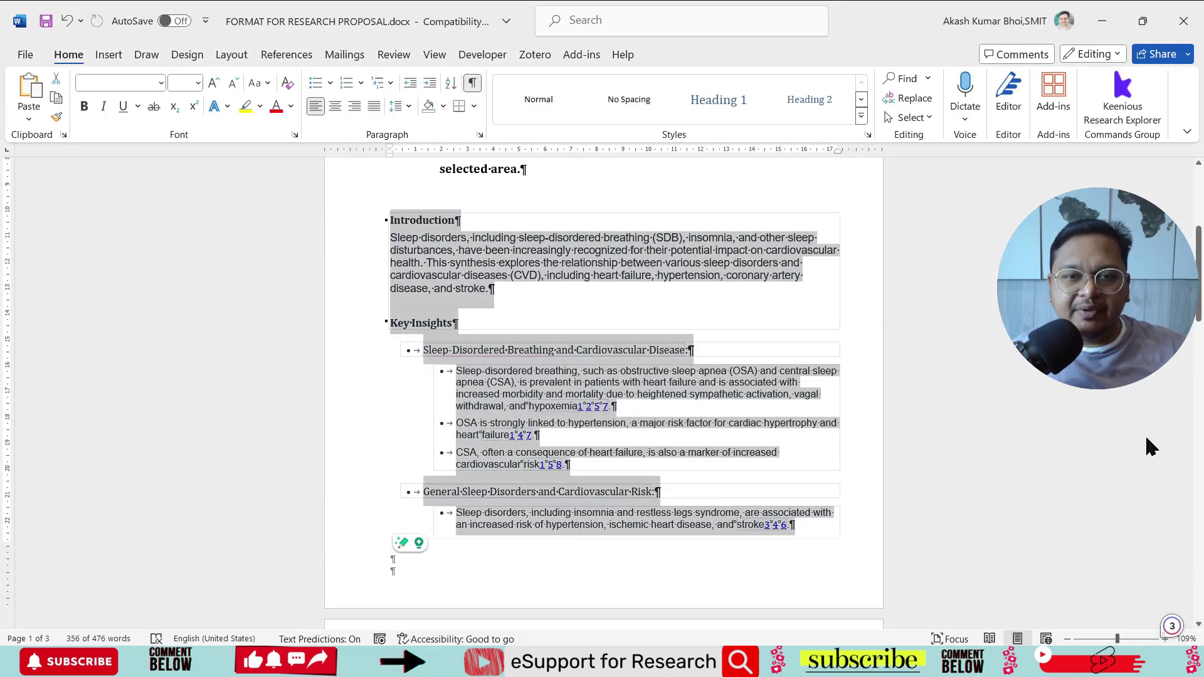
scroll(1025, 426, up, 2)
scroll(706, 333, up, 1)
drag(537, 280, 677, 280)
scroll(1199, 457, down, 10)
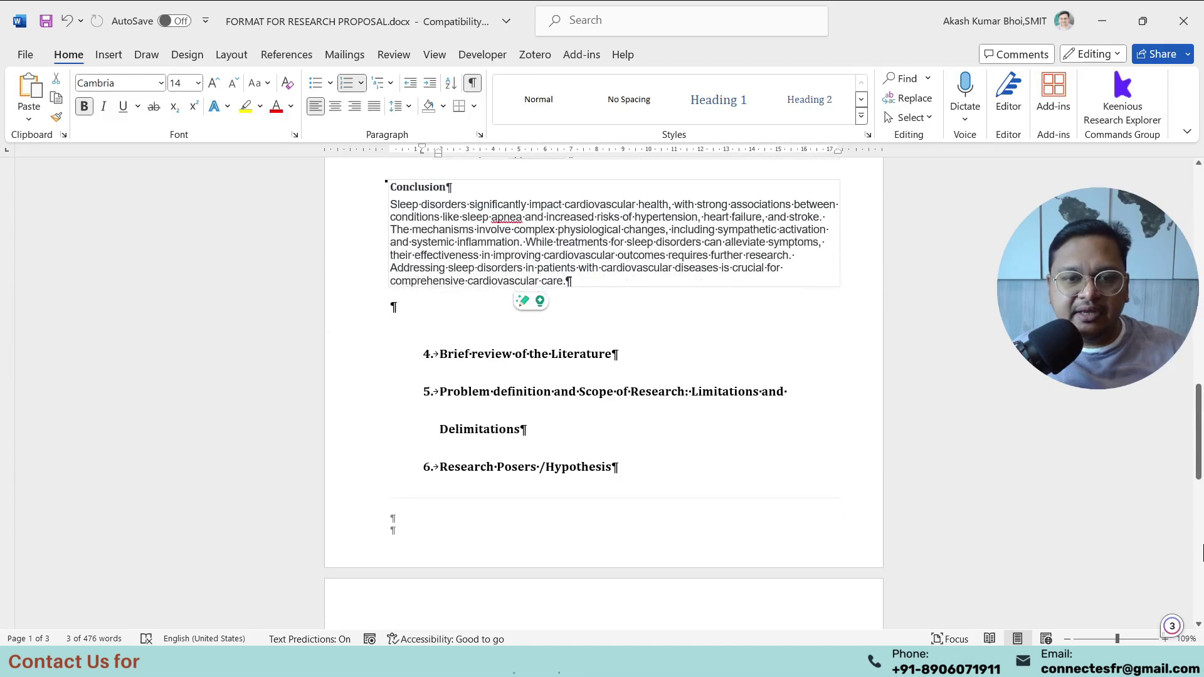
drag(478, 373, 612, 351)
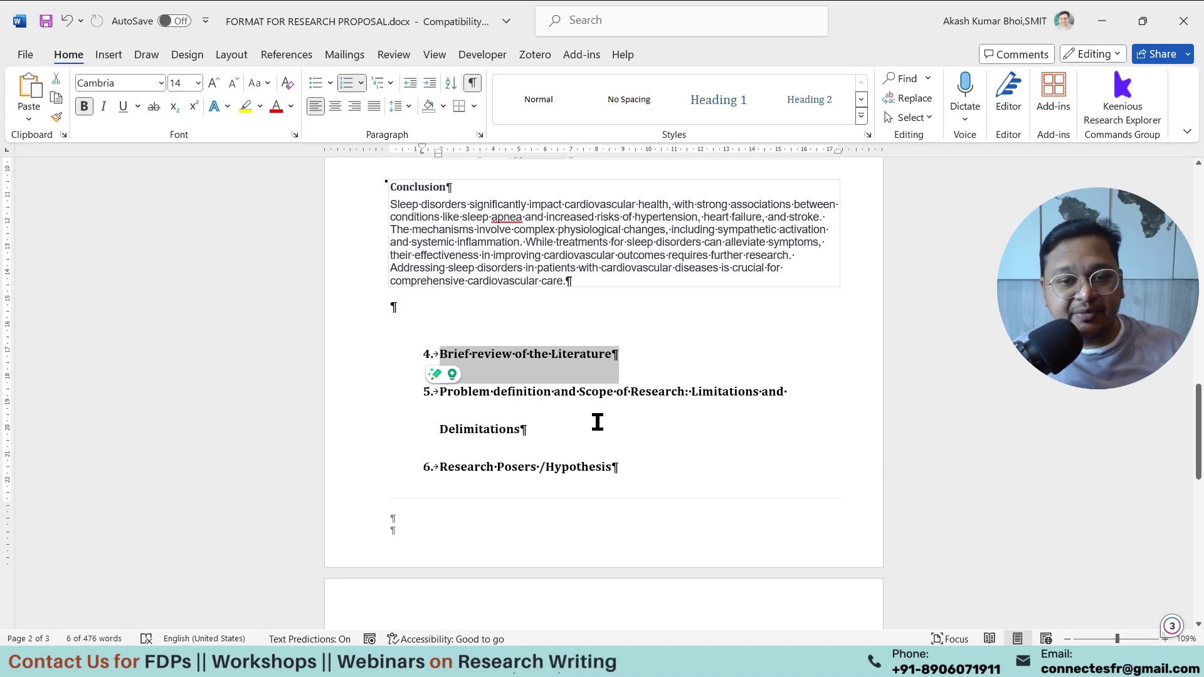
drag(535, 429, 465, 395)
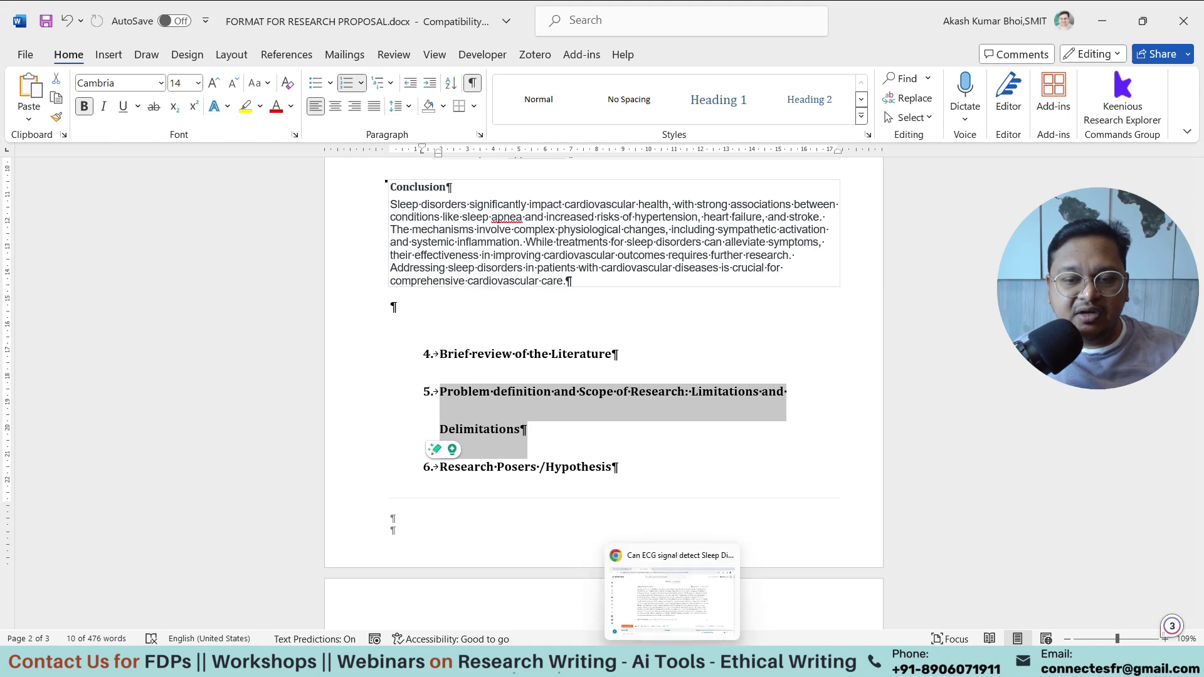
- Copy the SciSpace insight summary and paste it on a new line under "Brief review of the Literature" in the Word proposal
click(672, 568)
drag(641, 464, 162, 210)
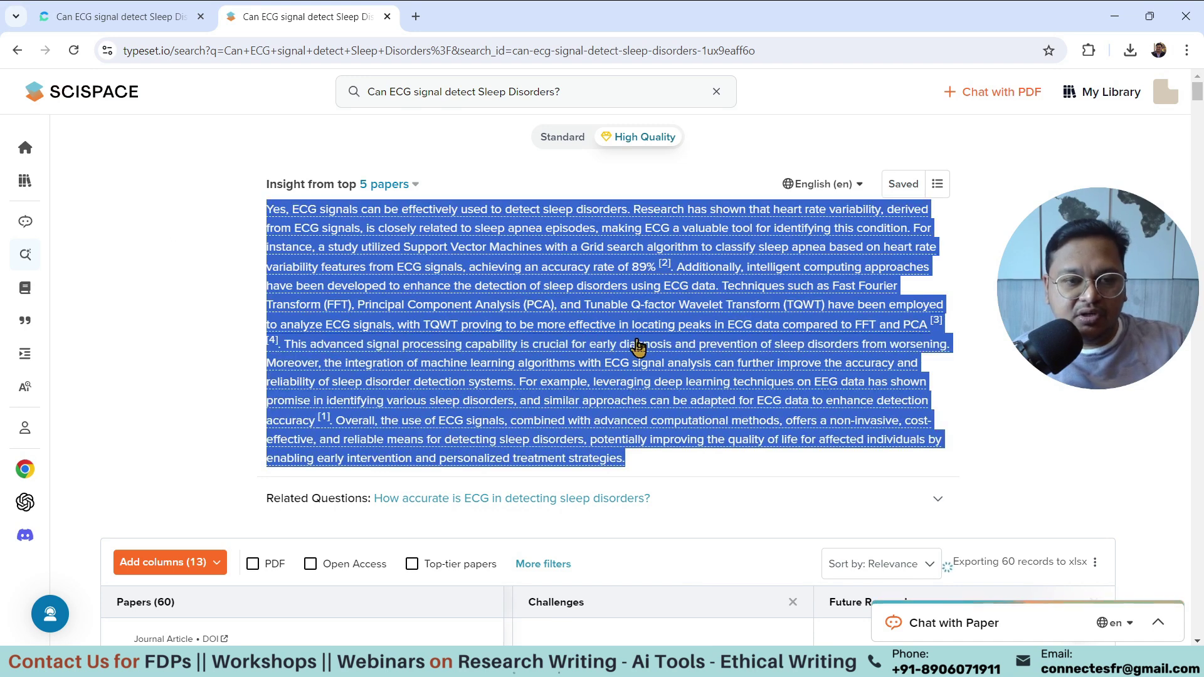
key(alt+Tab)
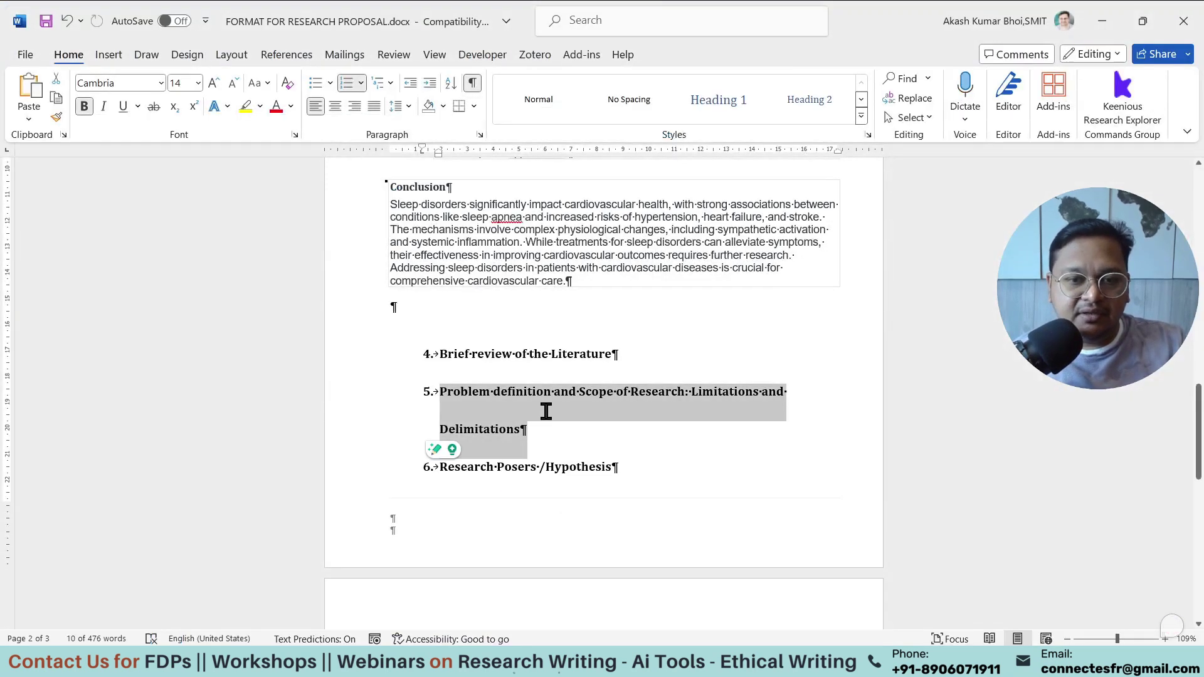
click(655, 362)
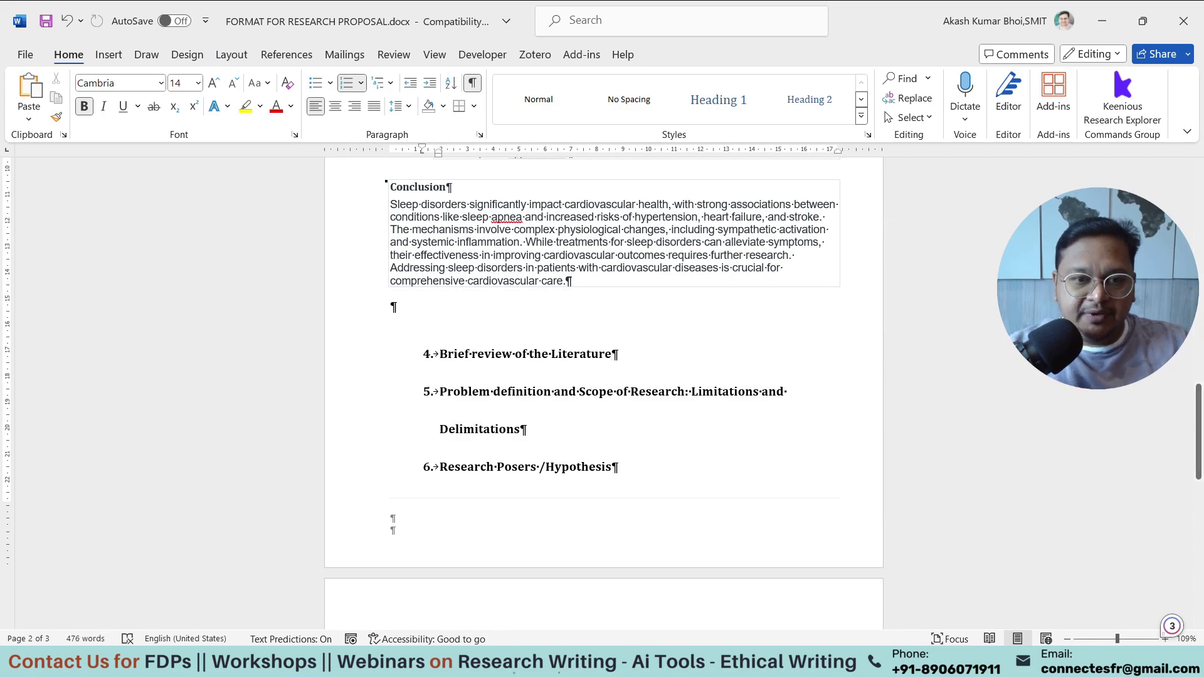
key(Return)
key(ctrl+v)
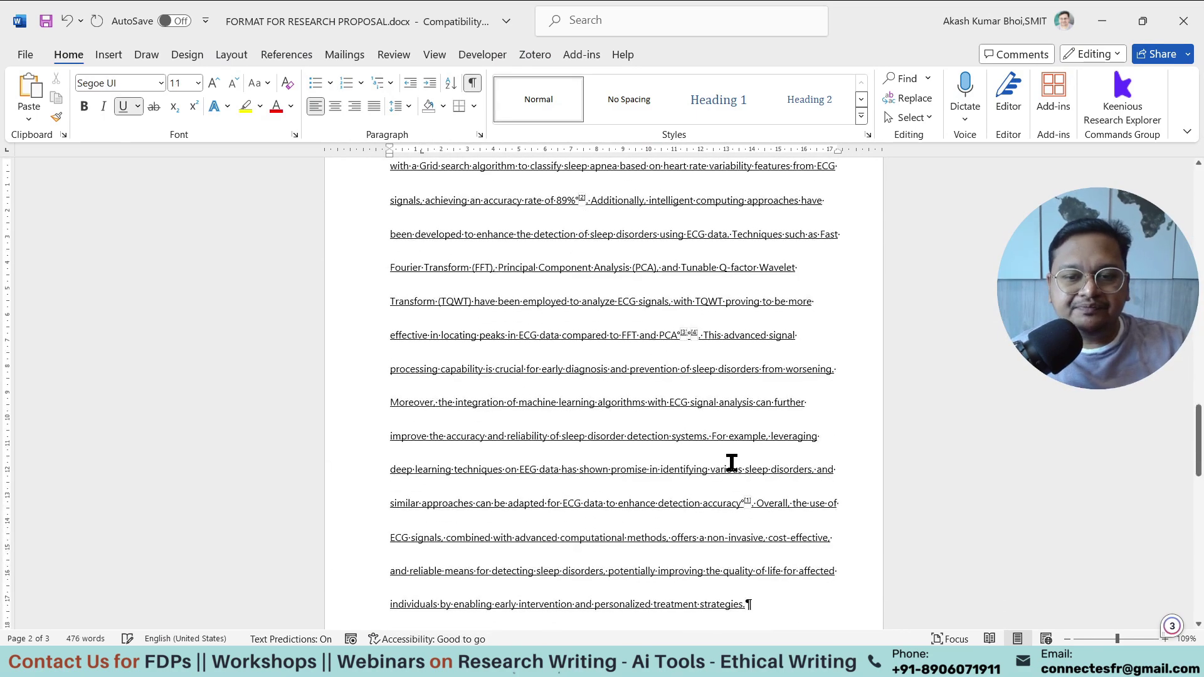
- Format the pasted literature paragraph with single line spacing, no underline, font size 12 and justified alignment
drag(768, 600, 359, 381)
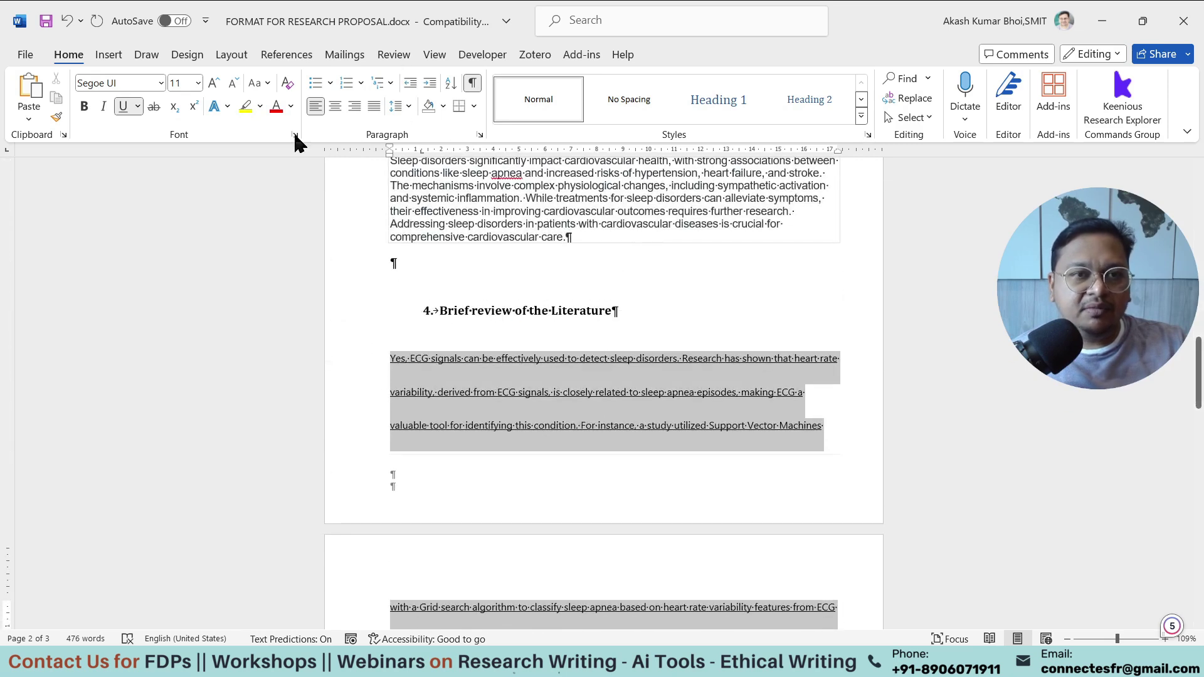
click(407, 105)
click(414, 139)
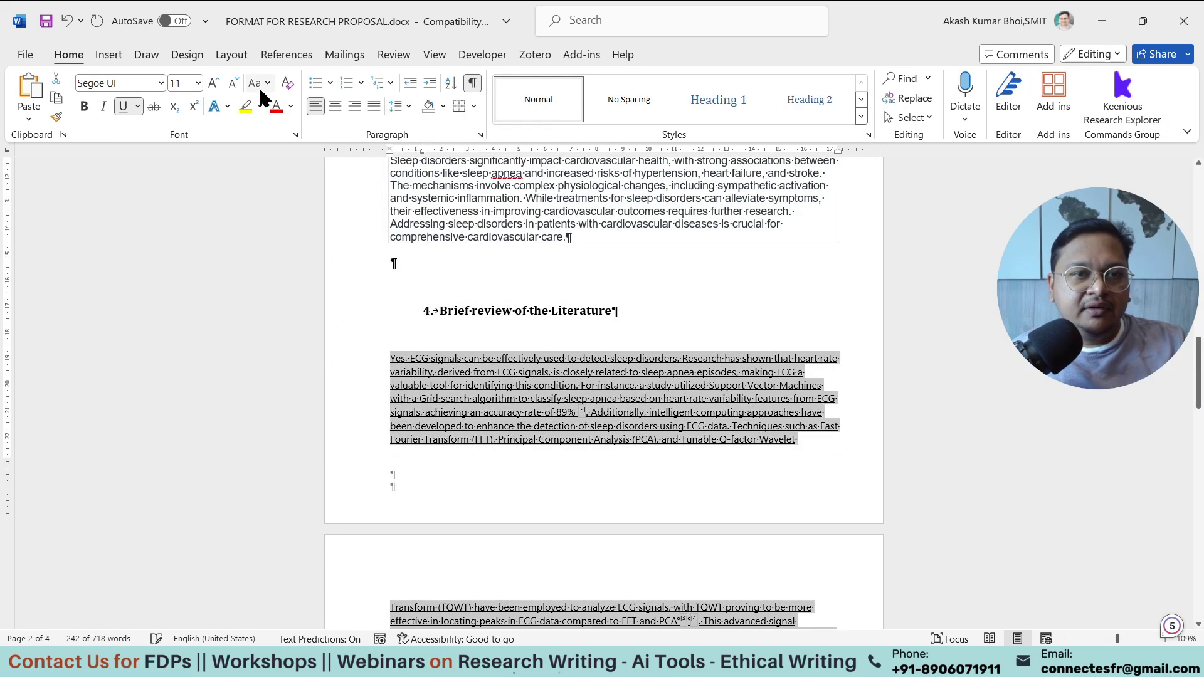
click(122, 110)
click(213, 83)
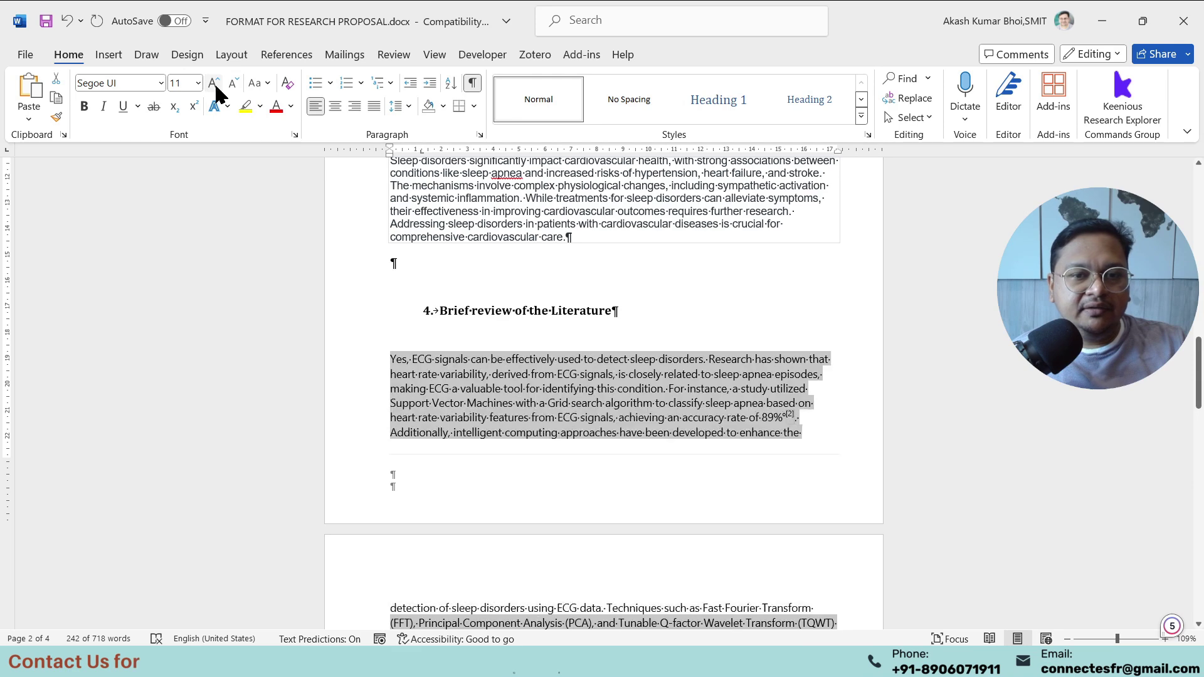
click(378, 107)
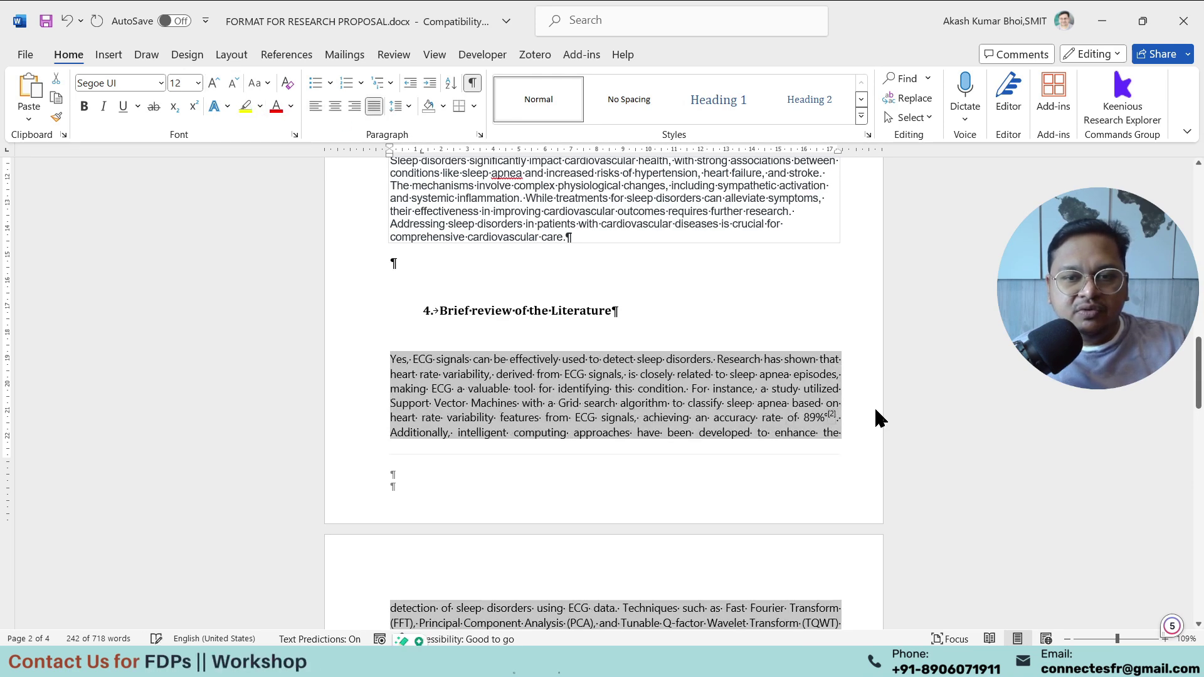
- Change the font of the pasted literature review paragraph to Times New Roman
click(155, 88)
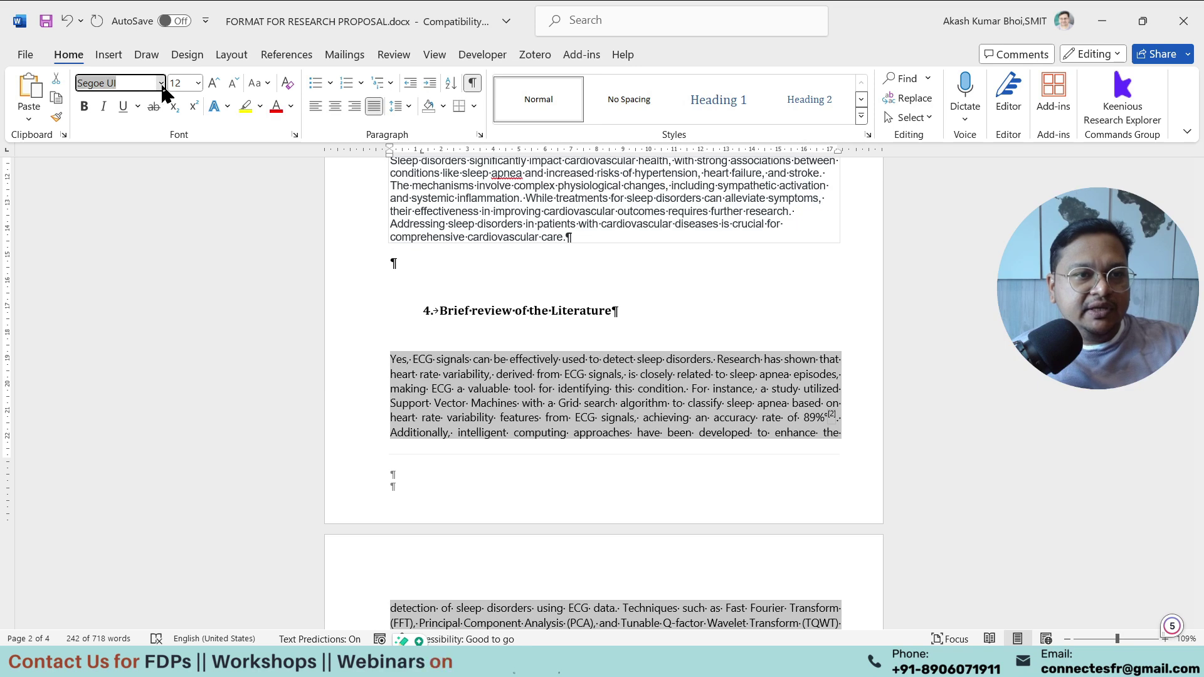
click(162, 88)
click(167, 190)
click(909, 369)
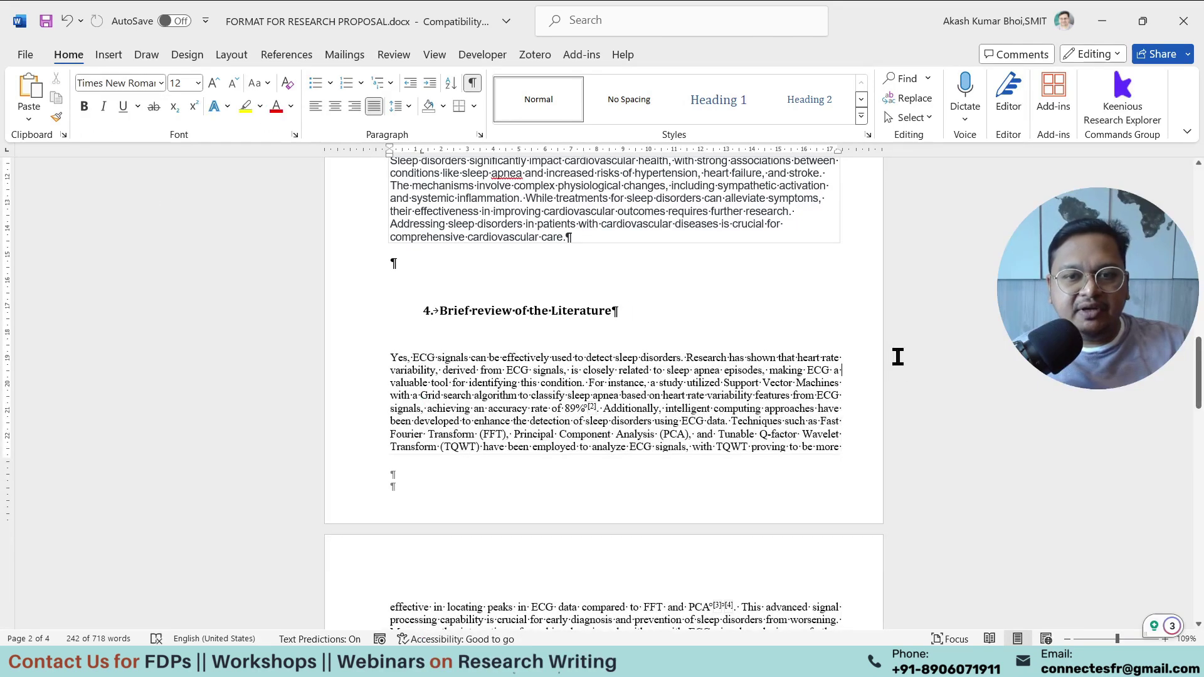
- Apply Times New Roman to the entire proposal document and review the remaining section headings from "Problem definition and Scope of Research" onward
key(ctrl+a)
click(161, 83)
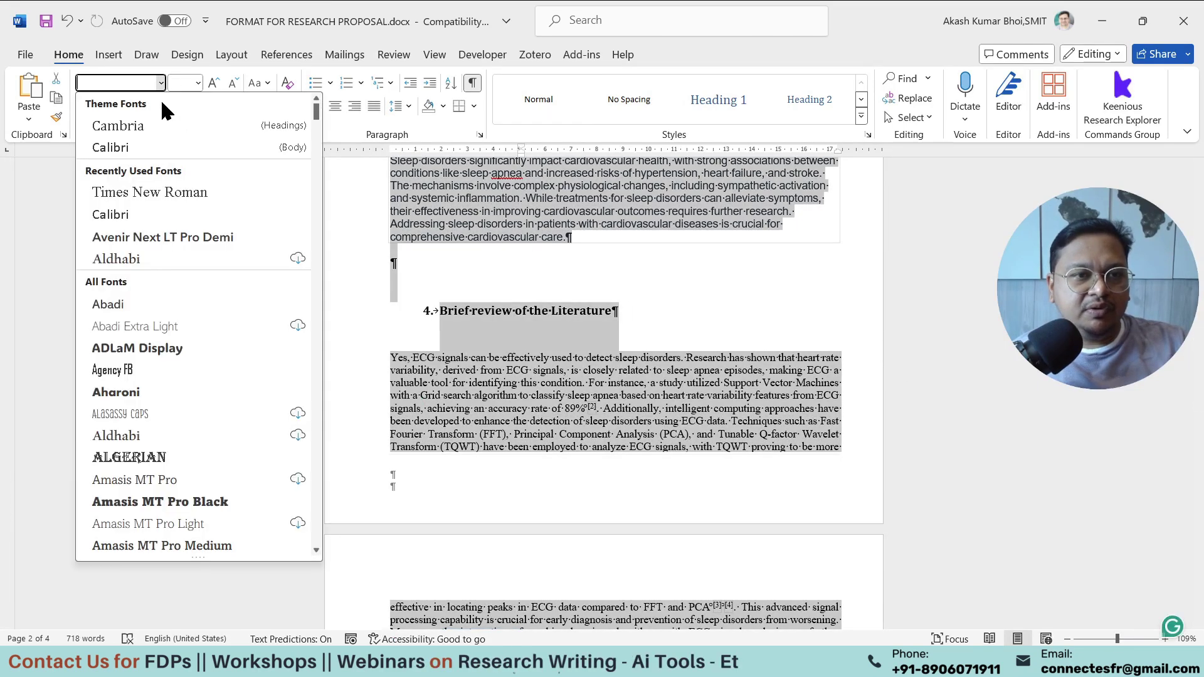
click(175, 191)
click(937, 386)
scroll(1203, 549, down, 5)
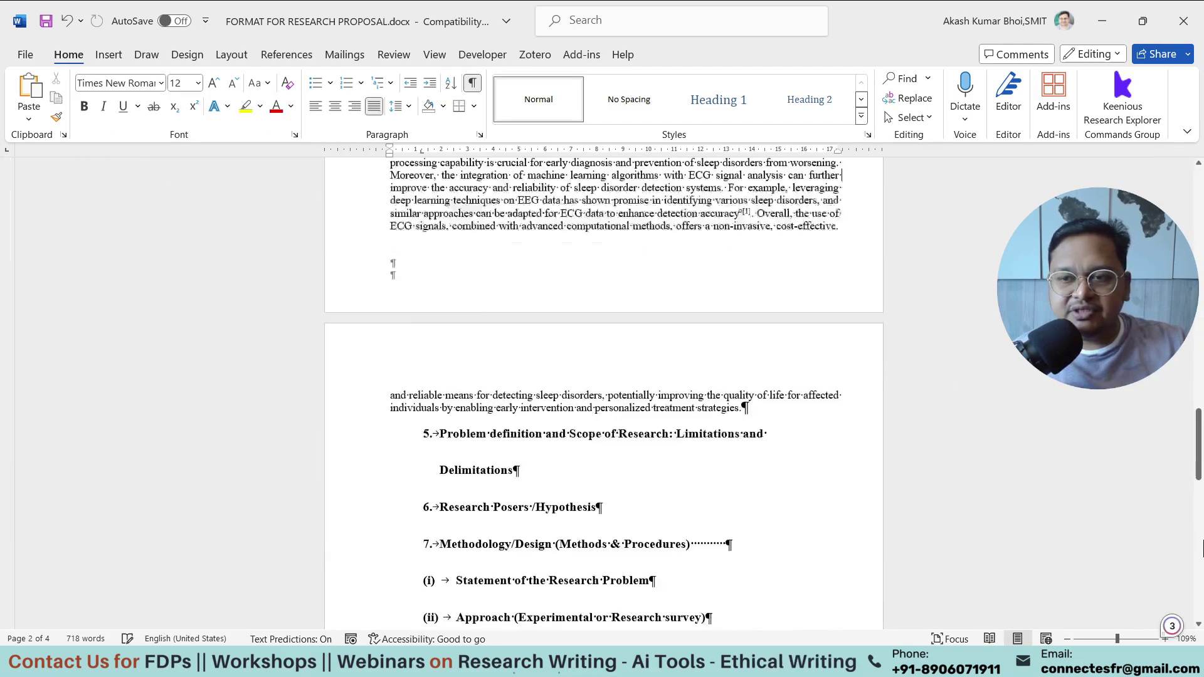
scroll(1203, 549, down, 4)
scroll(987, 411, up, 3)
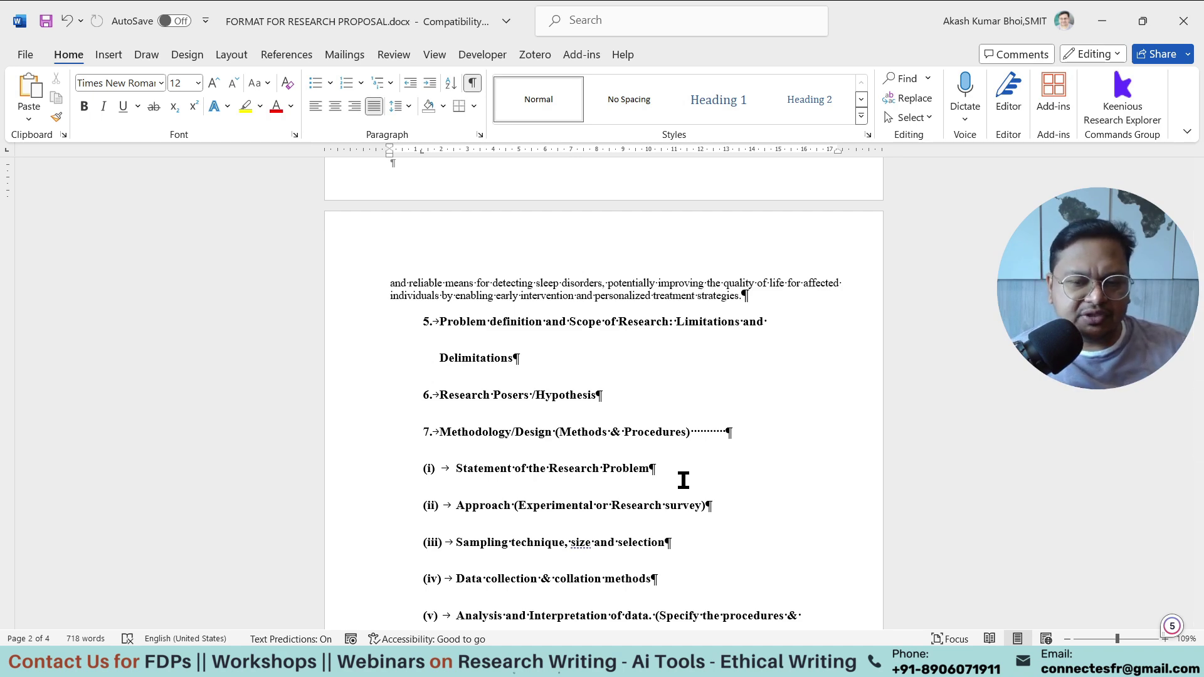
- Switch to the browser, look over the SciSpace results table, open julius.ai in a new tab and log in
key(alt+Tab)
scroll(945, 233, down, 2)
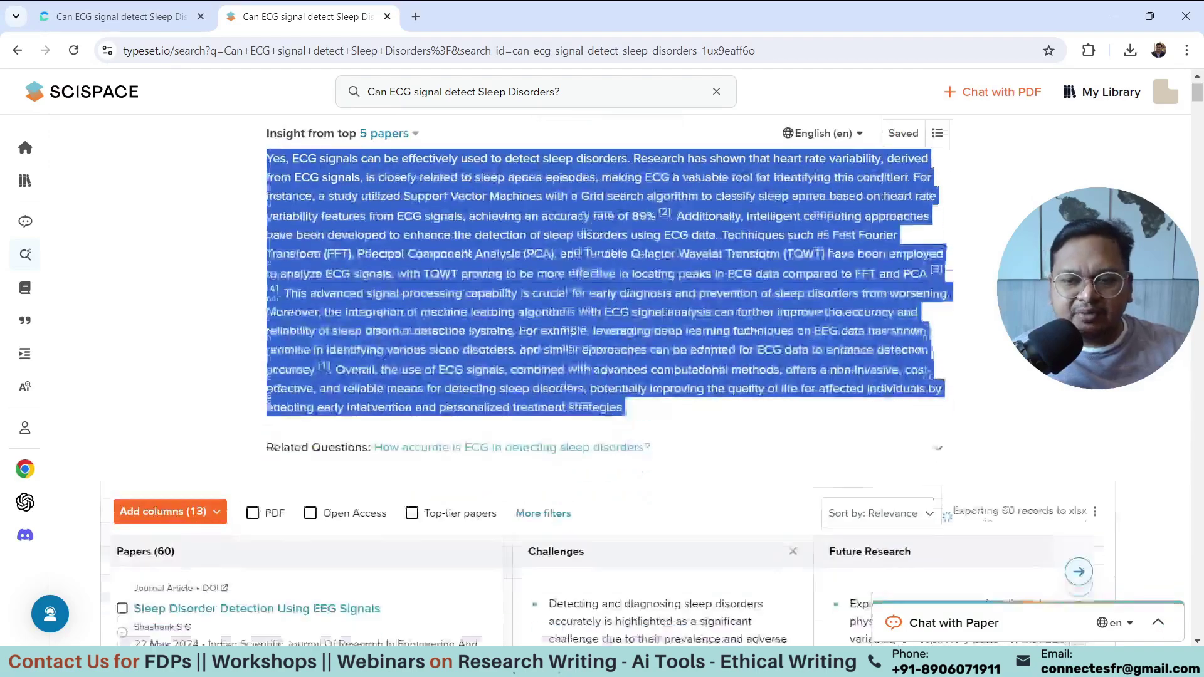
scroll(627, 376, down, 4)
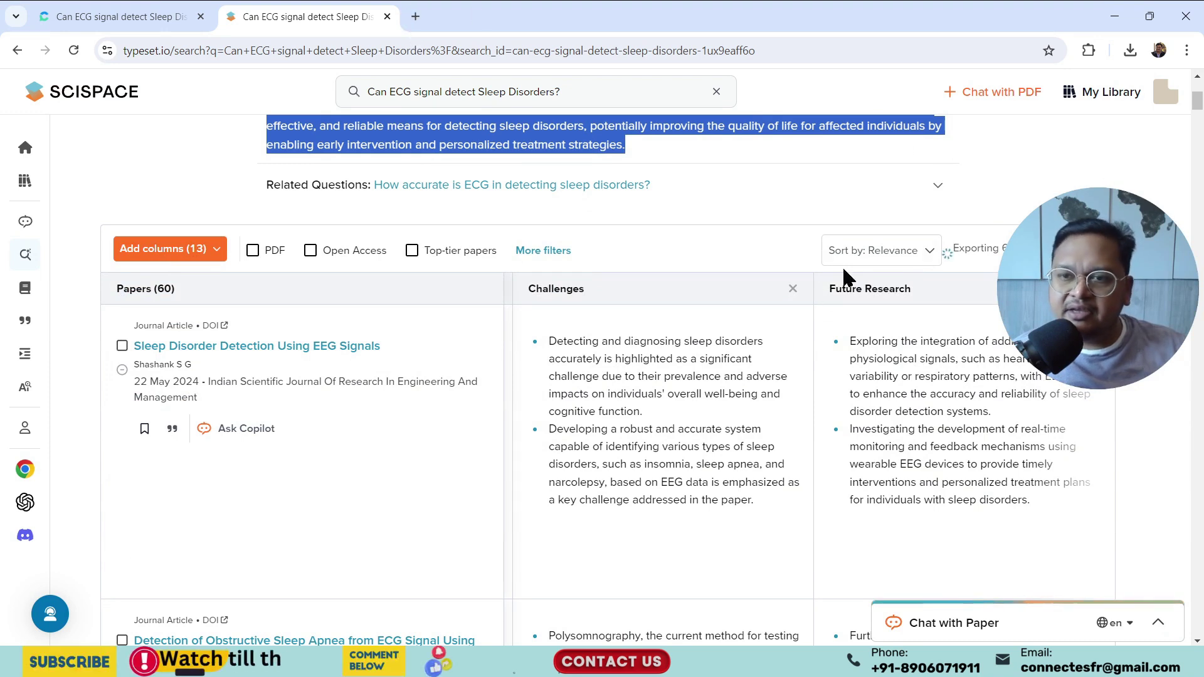
click(415, 16)
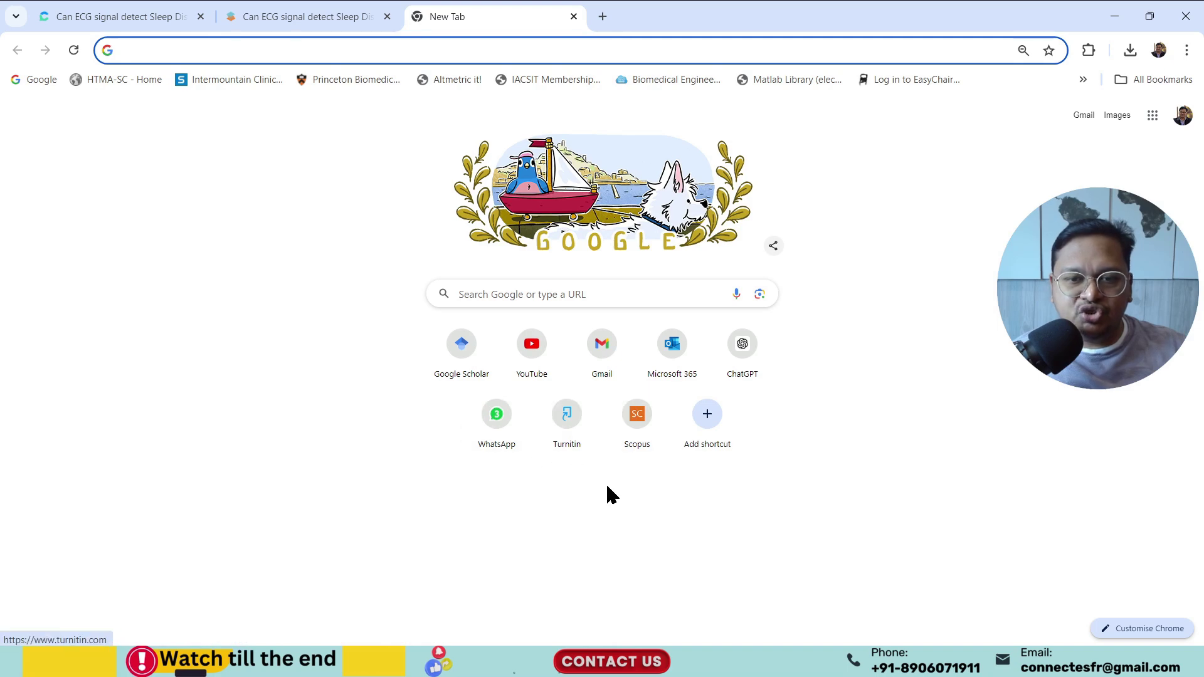
text(julius.ai)
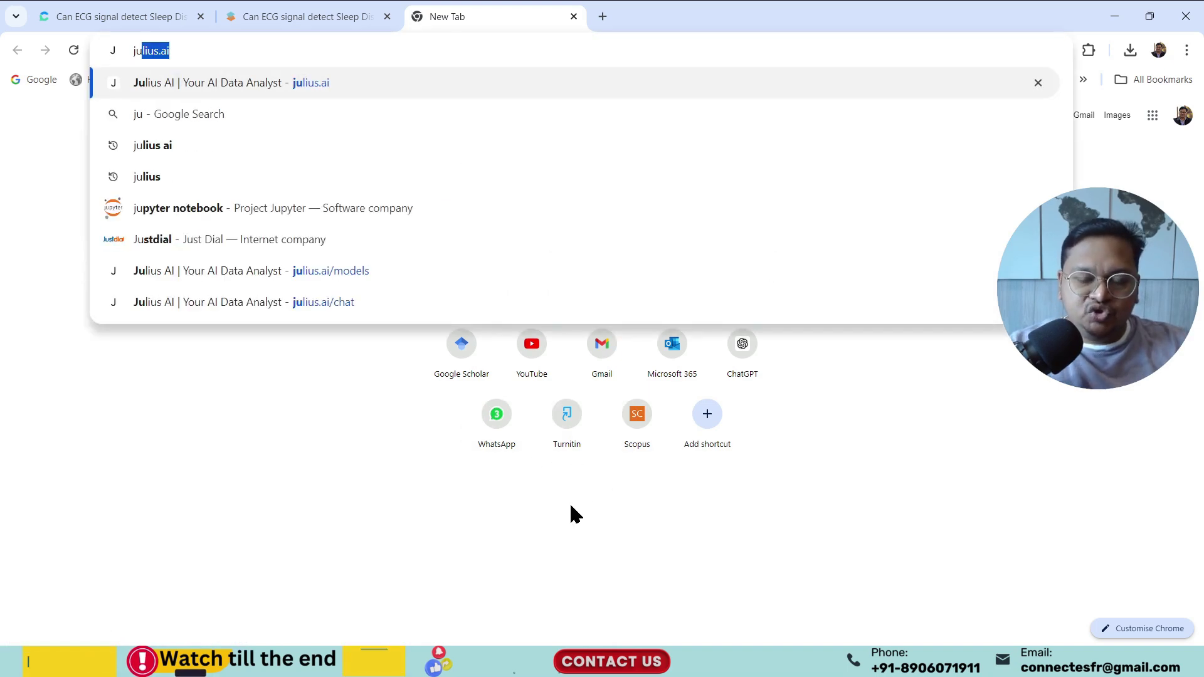
key(Return)
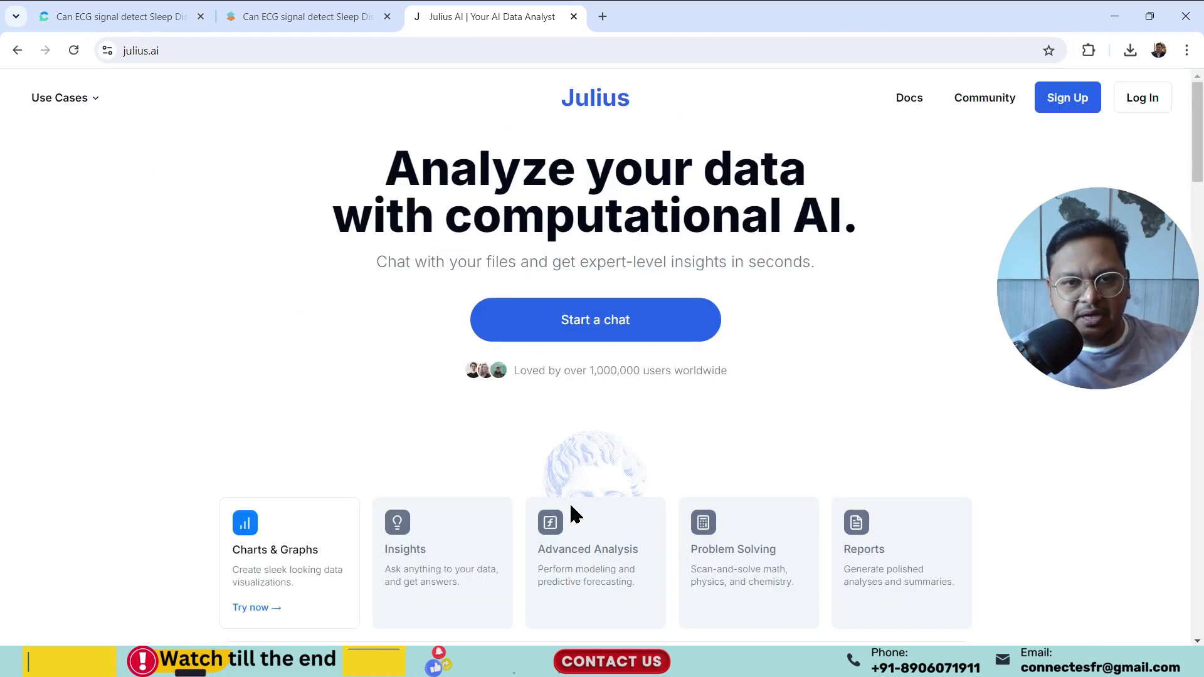
click(1141, 99)
click(626, 409)
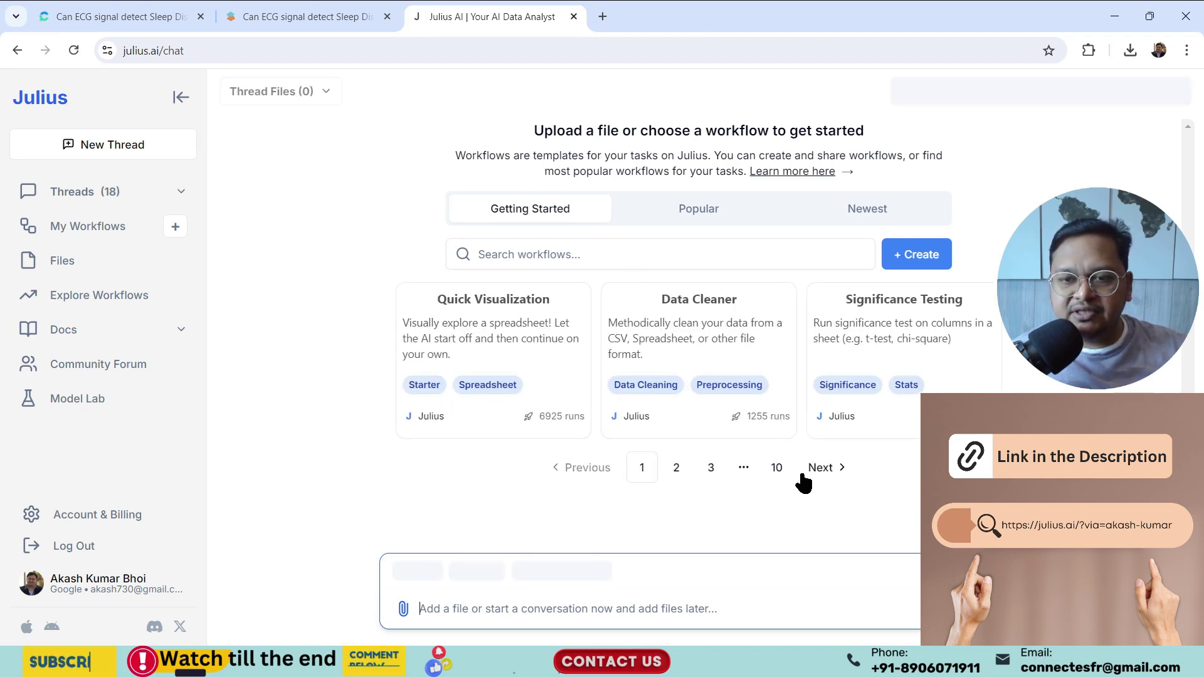
- Browse pages 2 and 3 of the Getting Started workflow templates
click(675, 470)
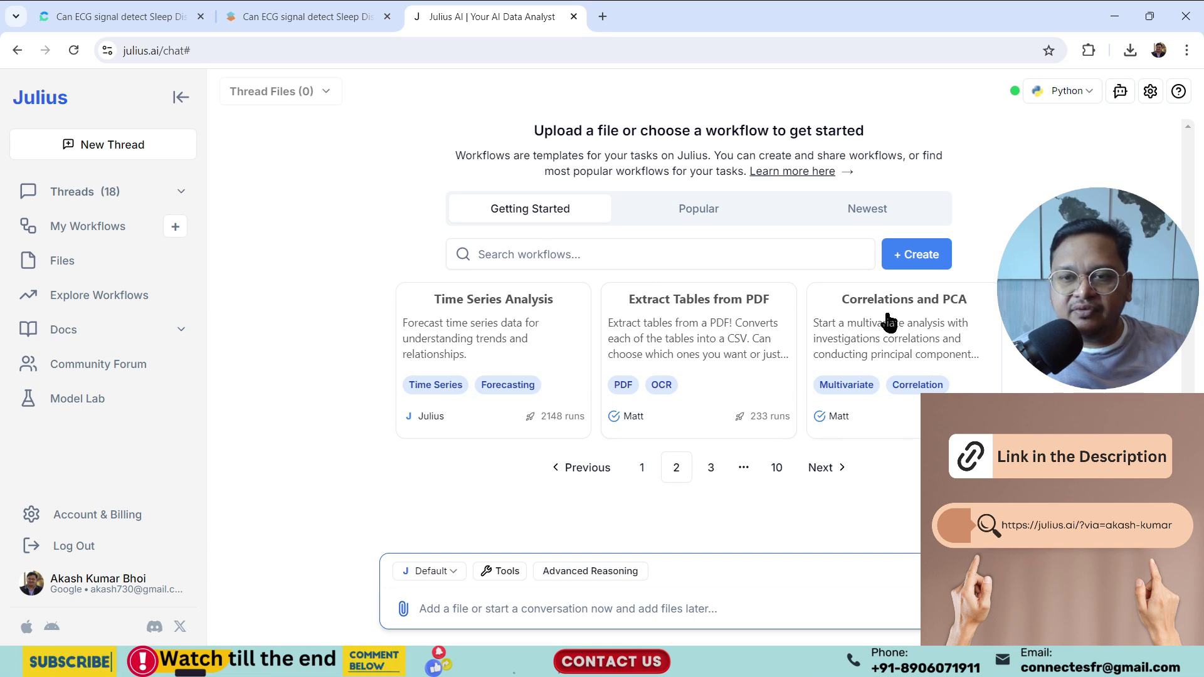
click(709, 472)
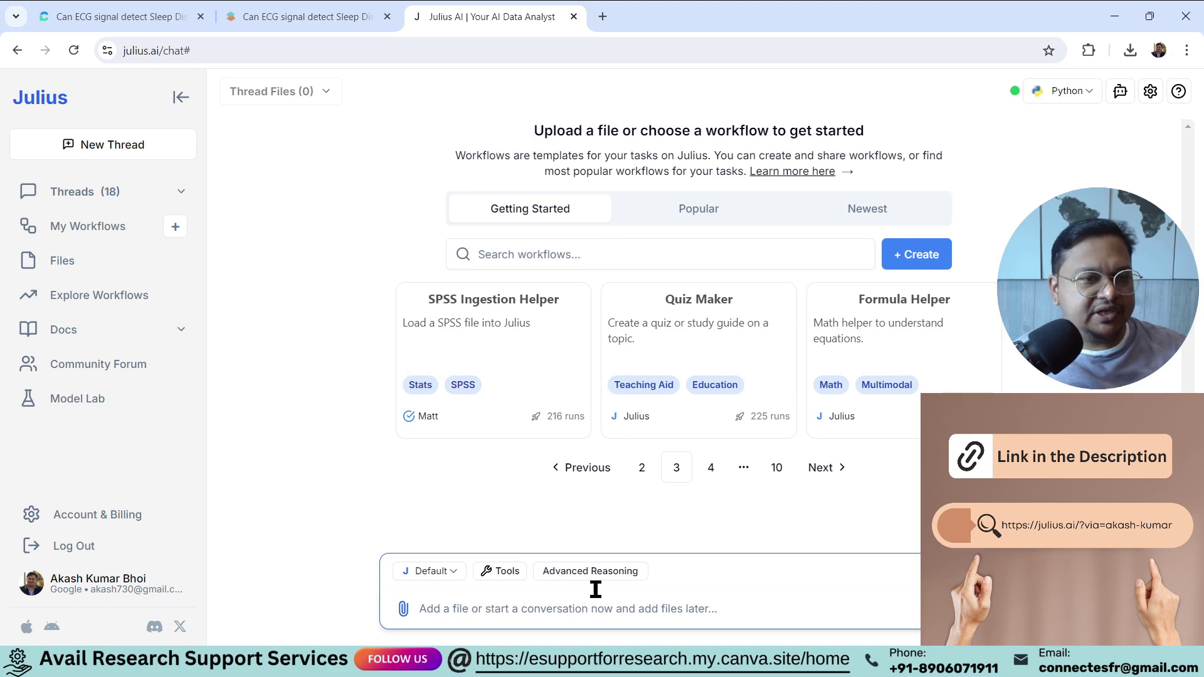
- Open the Model Lab and review the list of selectable AI models, keeping GPT-4 as the model
click(77, 410)
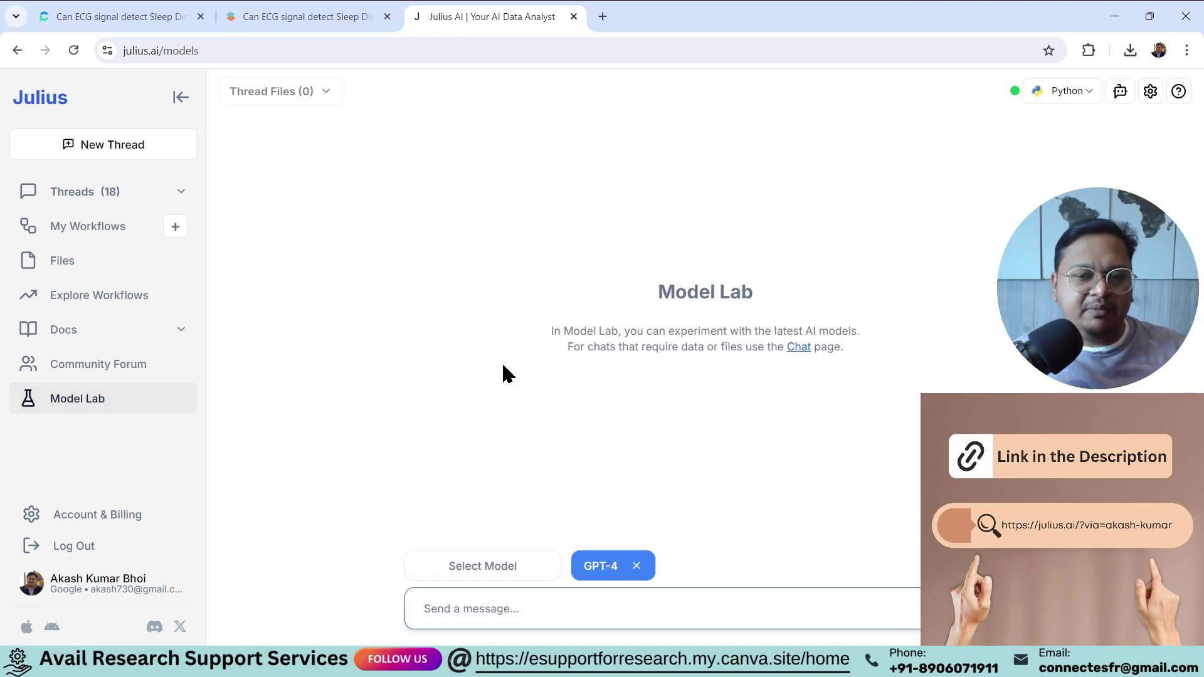
click(464, 566)
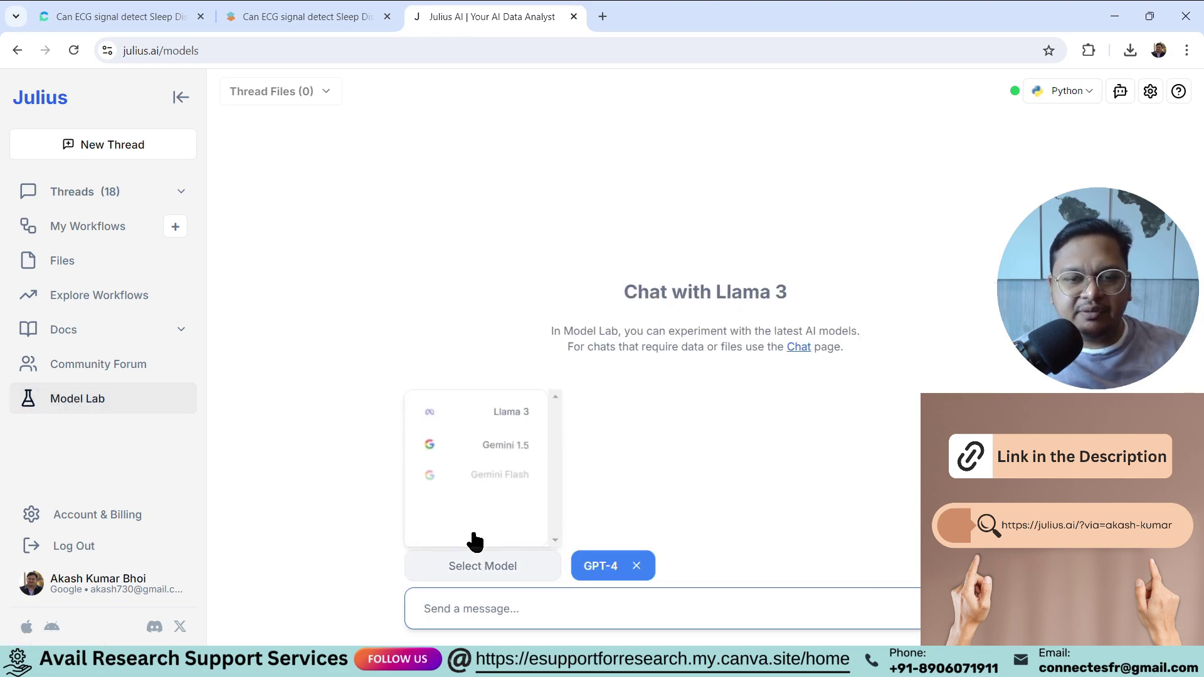
scroll(514, 473, down, 3)
scroll(506, 479, up, 3)
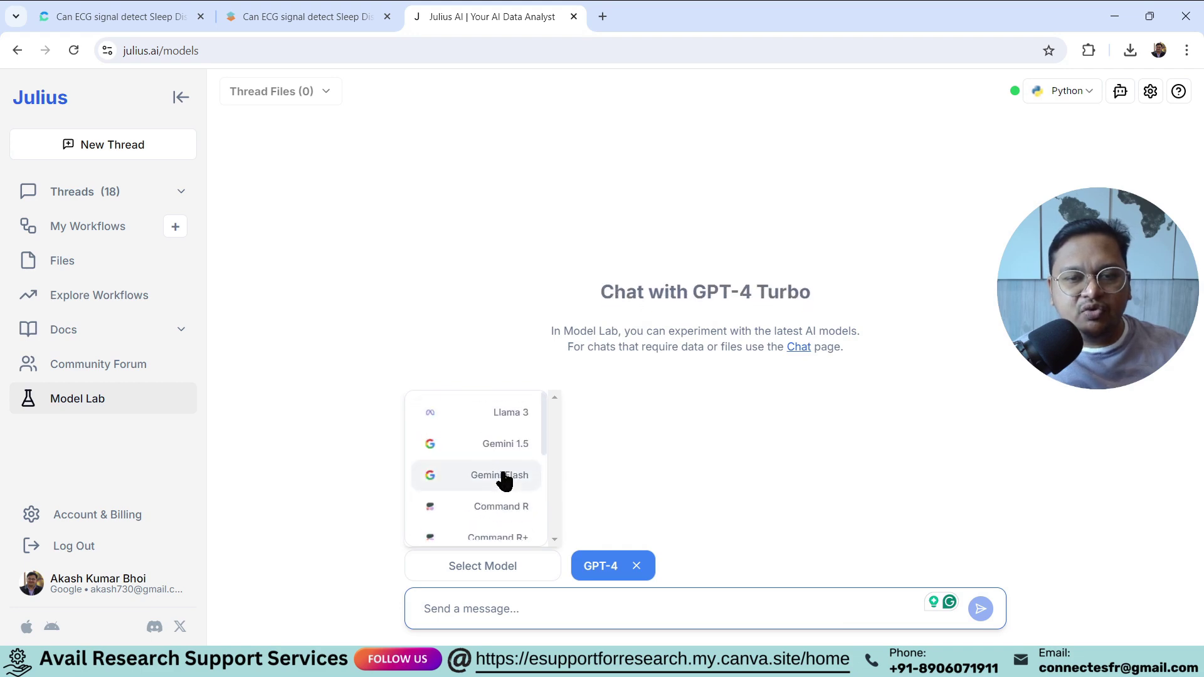
scroll(505, 479, down, 3)
click(677, 505)
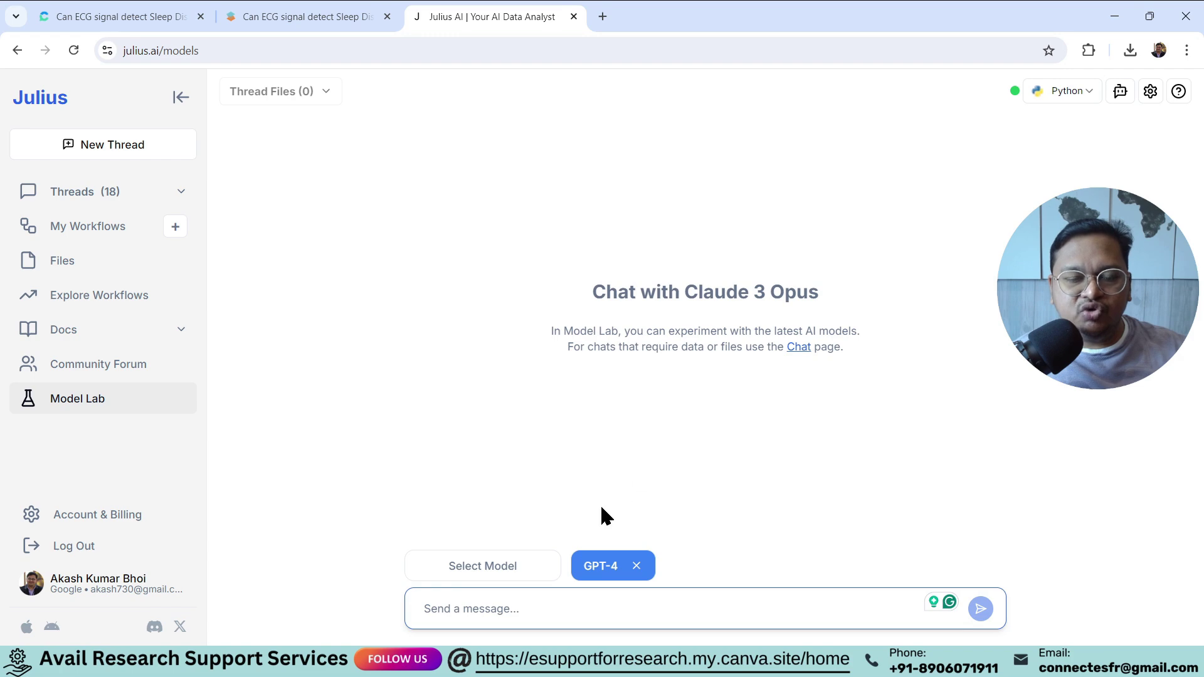
- Transfer the Word heading "Problem definition and Scope of Research: Limitations and Delimitations" into the Julius message without its number
click(309, 14)
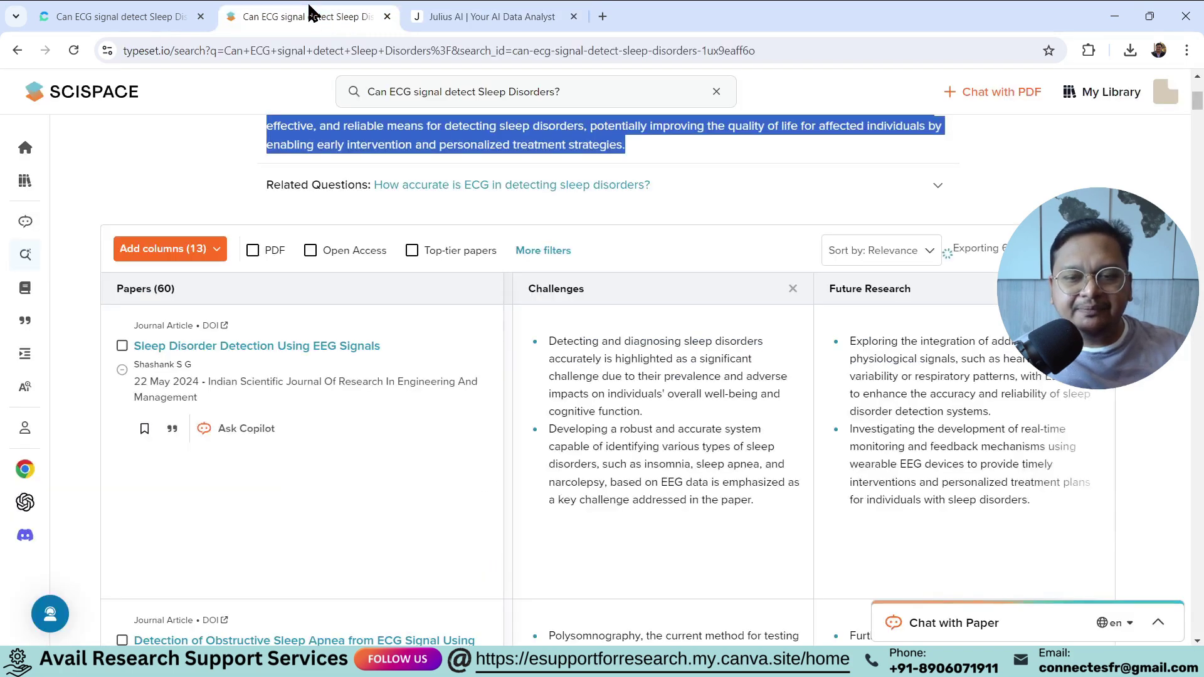
key(alt+Tab)
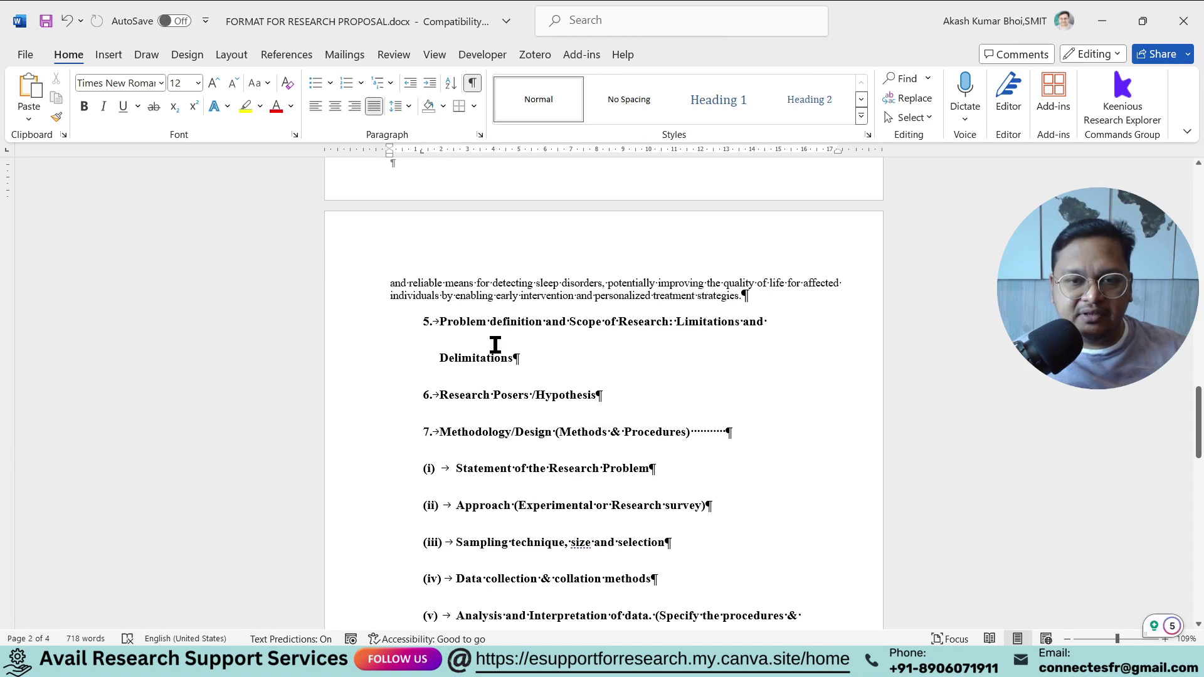
drag(543, 359, 440, 320)
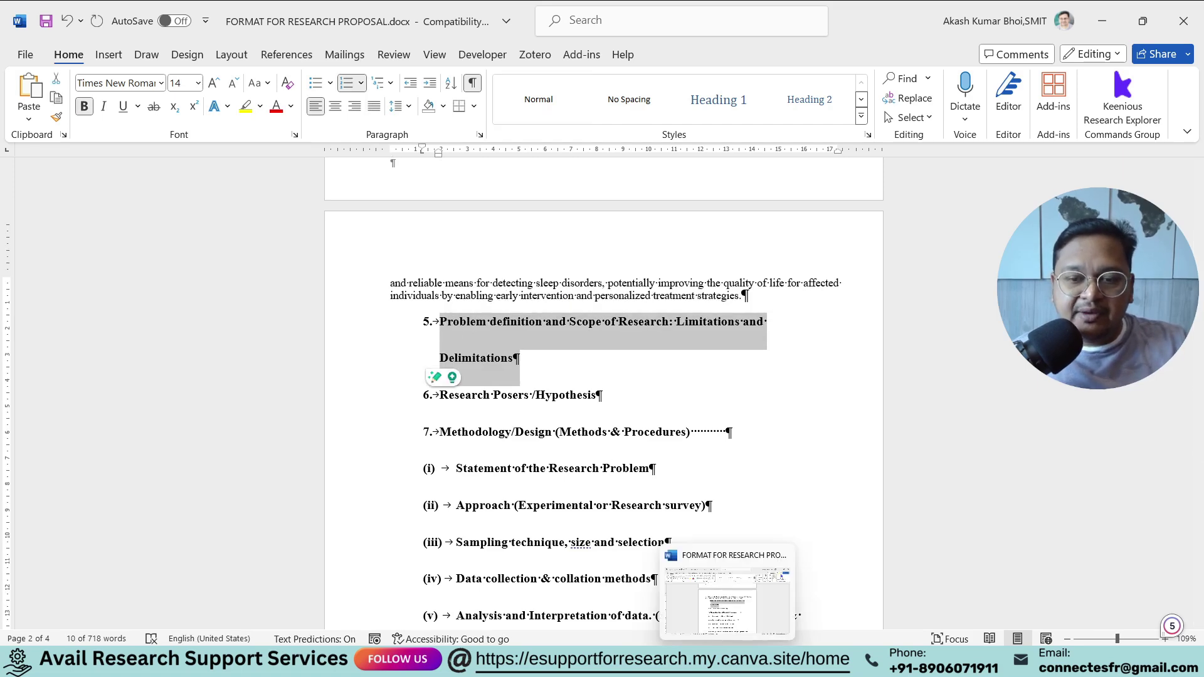
click(674, 581)
click(482, 17)
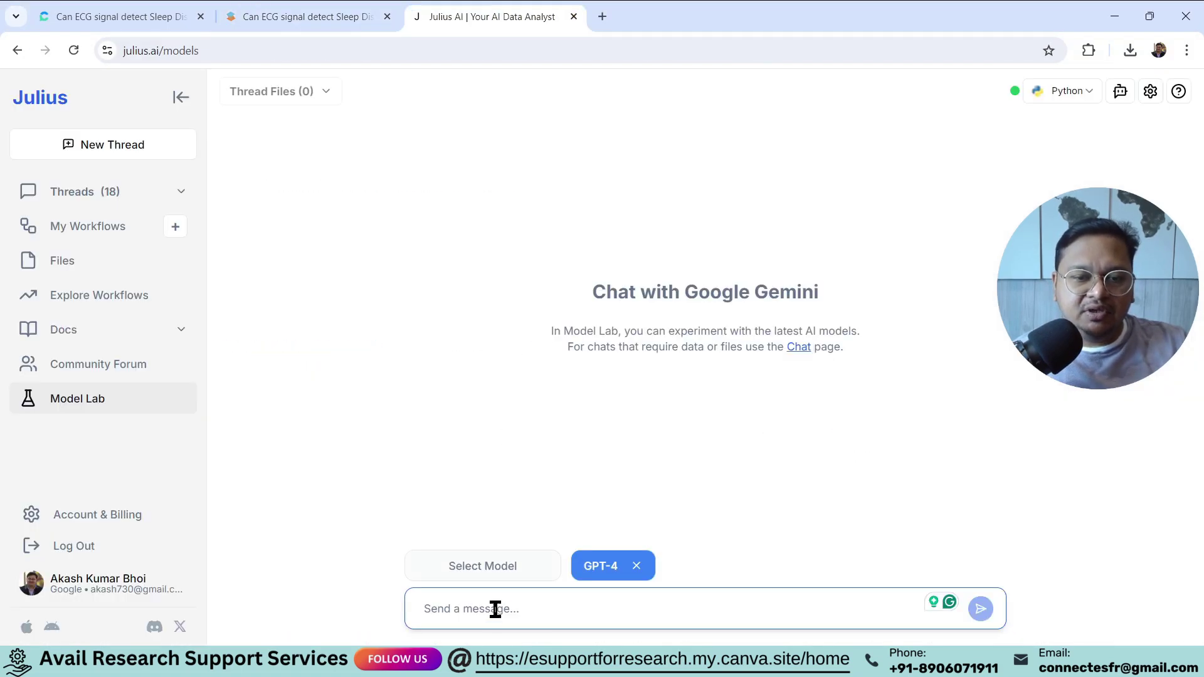
text(5. Problem definition and Scope of Research: Limitations and Delimitations)
drag(437, 609, 411, 618)
key(BackSpace)
click(860, 609)
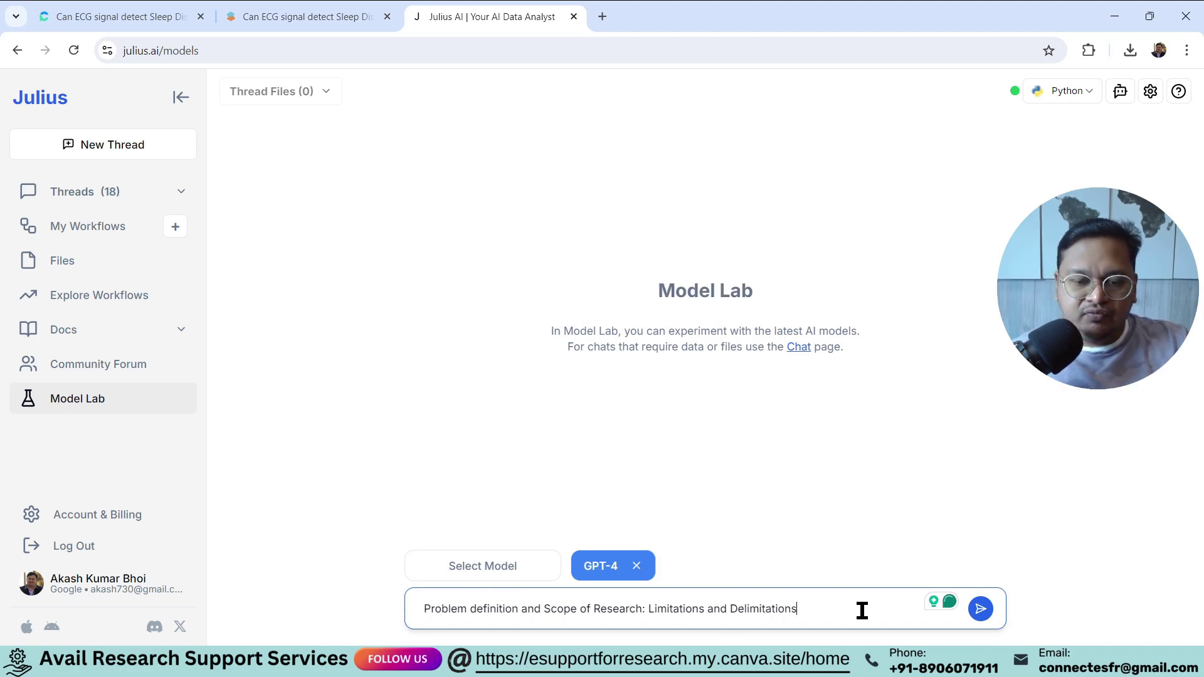
- Extend the prompt with for the topic "Sleep Disorder Detection from ECG signal", copying the title from the Word proposal, and send it
text(for the topic)
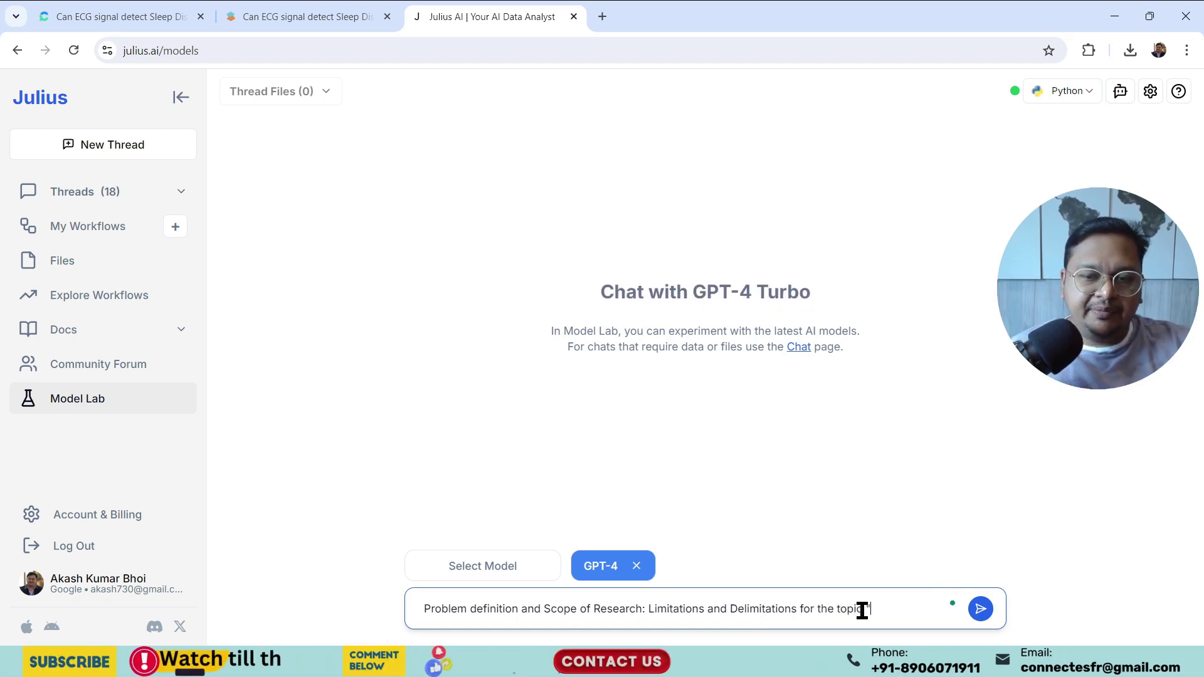
text( ")
scroll(743, 393, up, 10)
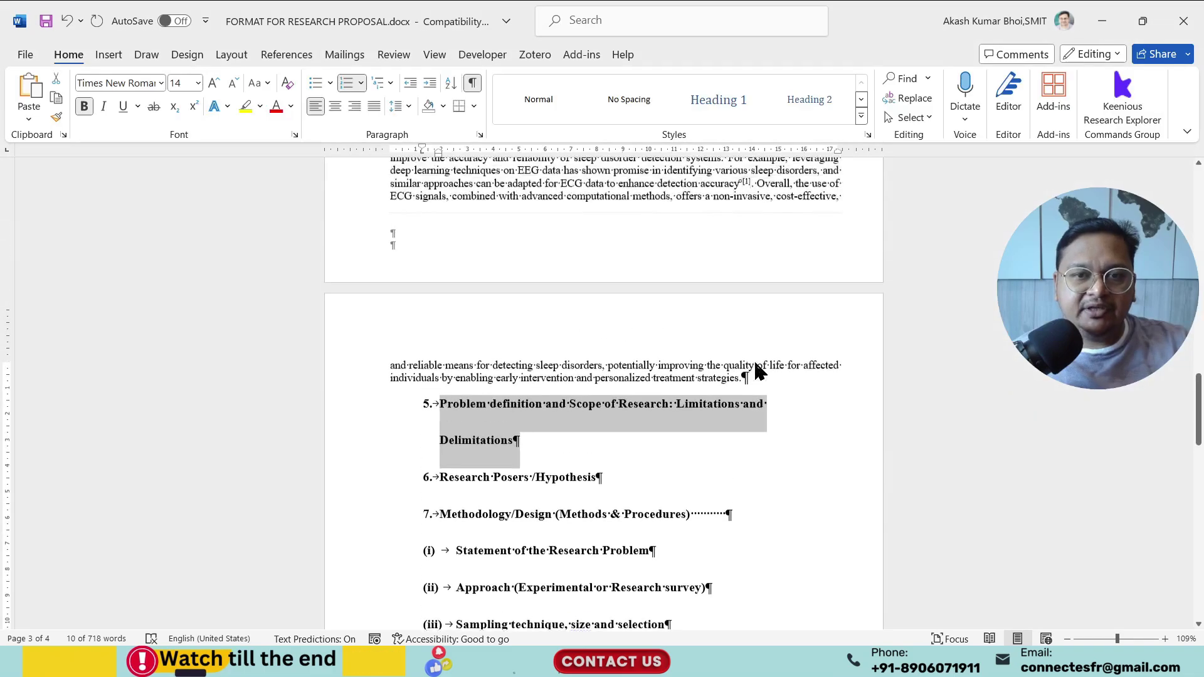
drag(1198, 401, 1198, 233)
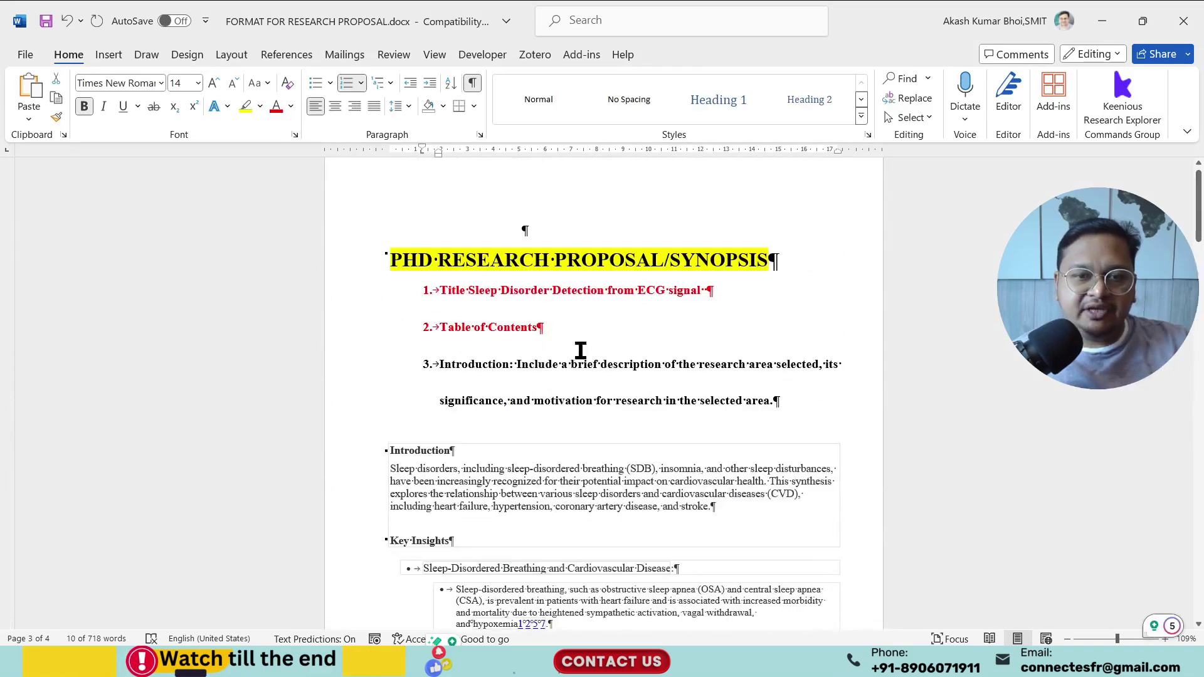
drag(469, 291, 739, 289)
key(ctrl+c)
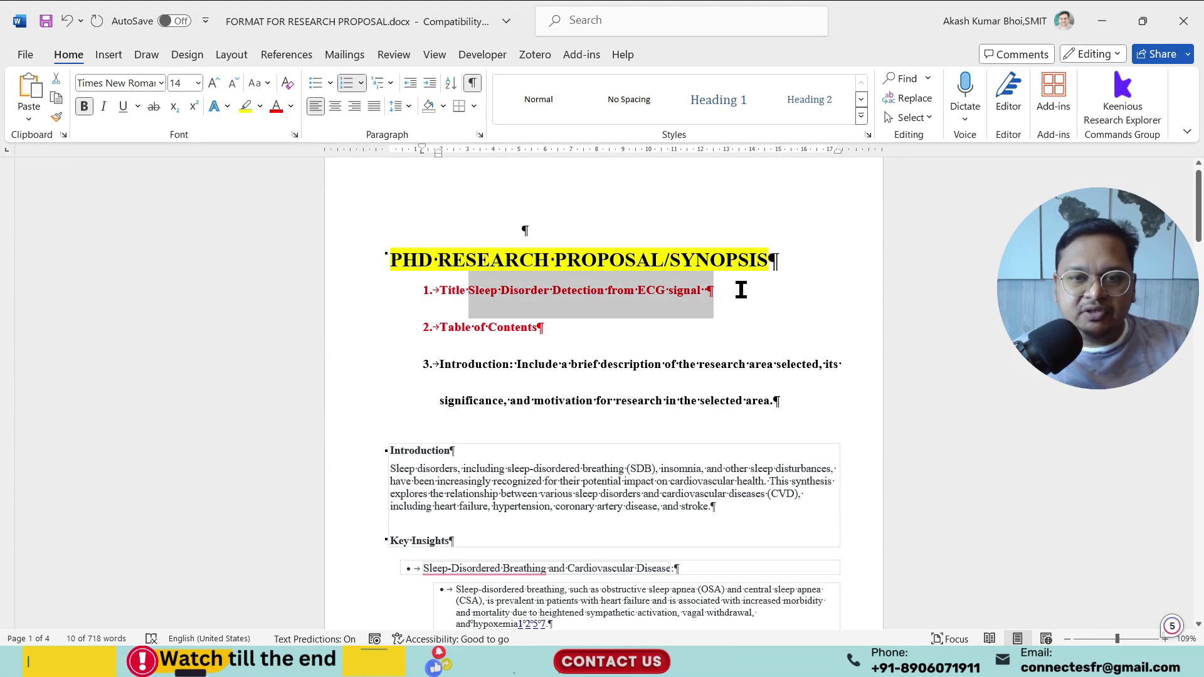
key(alt+Tab)
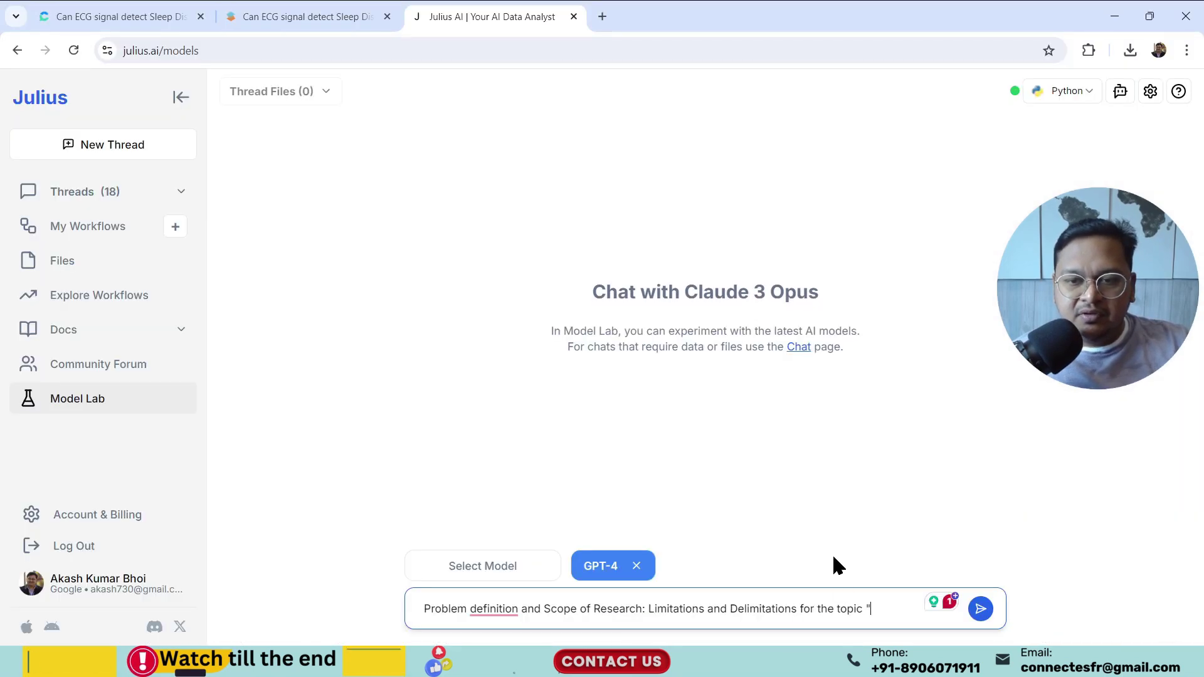
key(ctrl+v)
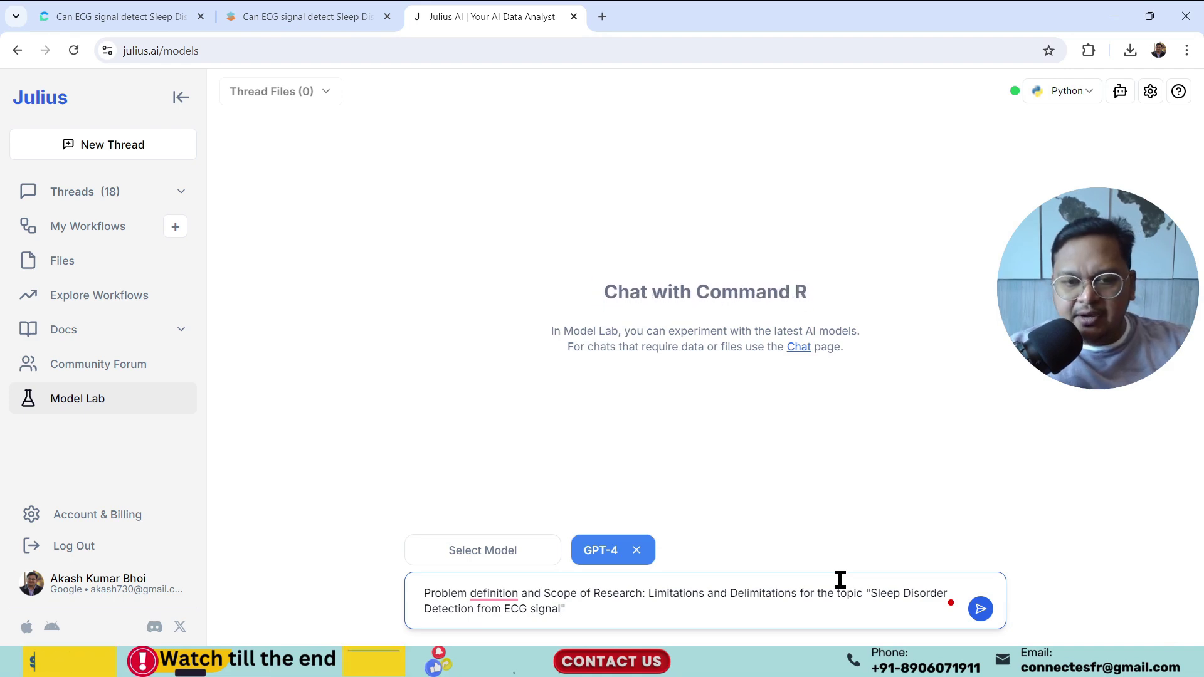
key(Return)
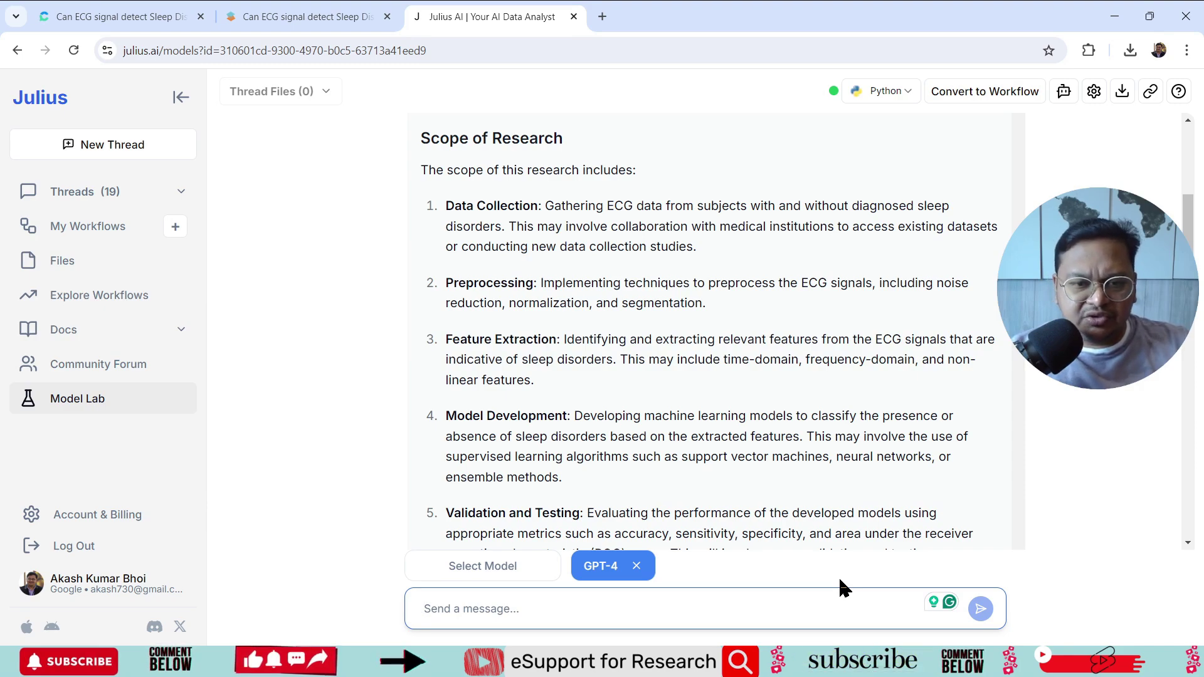
- Review the Problem Definition and Scope of Research sections of the generated response
scroll(725, 361, up, 5)
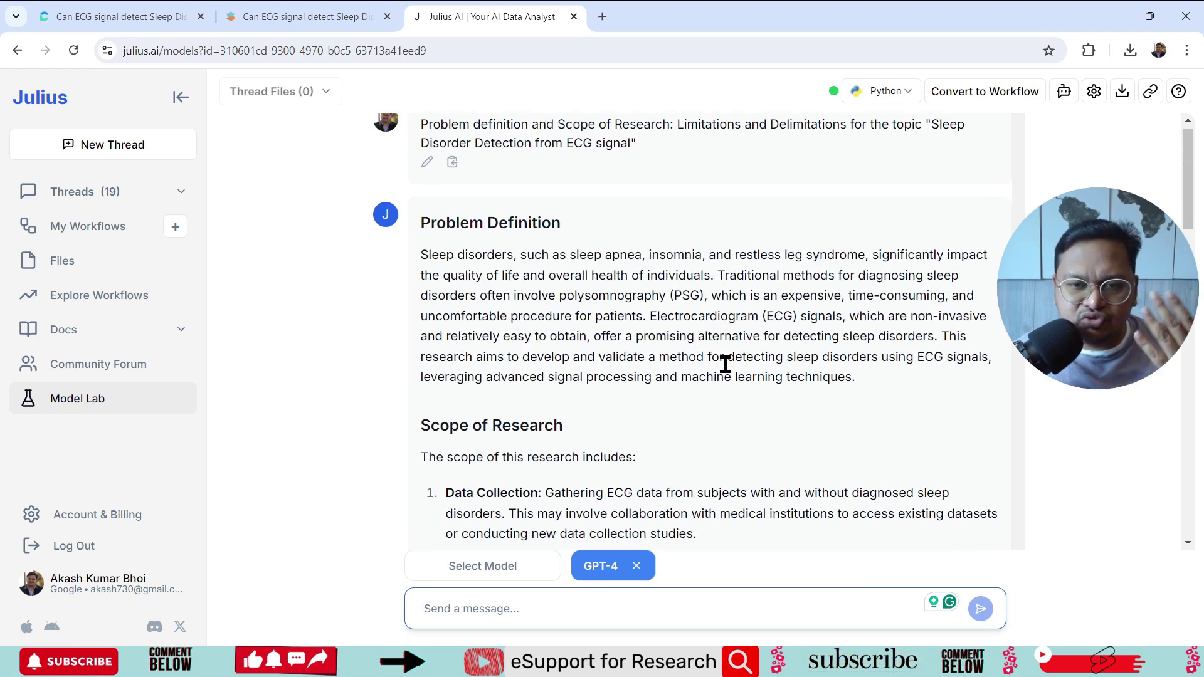
scroll(730, 372, down, 1)
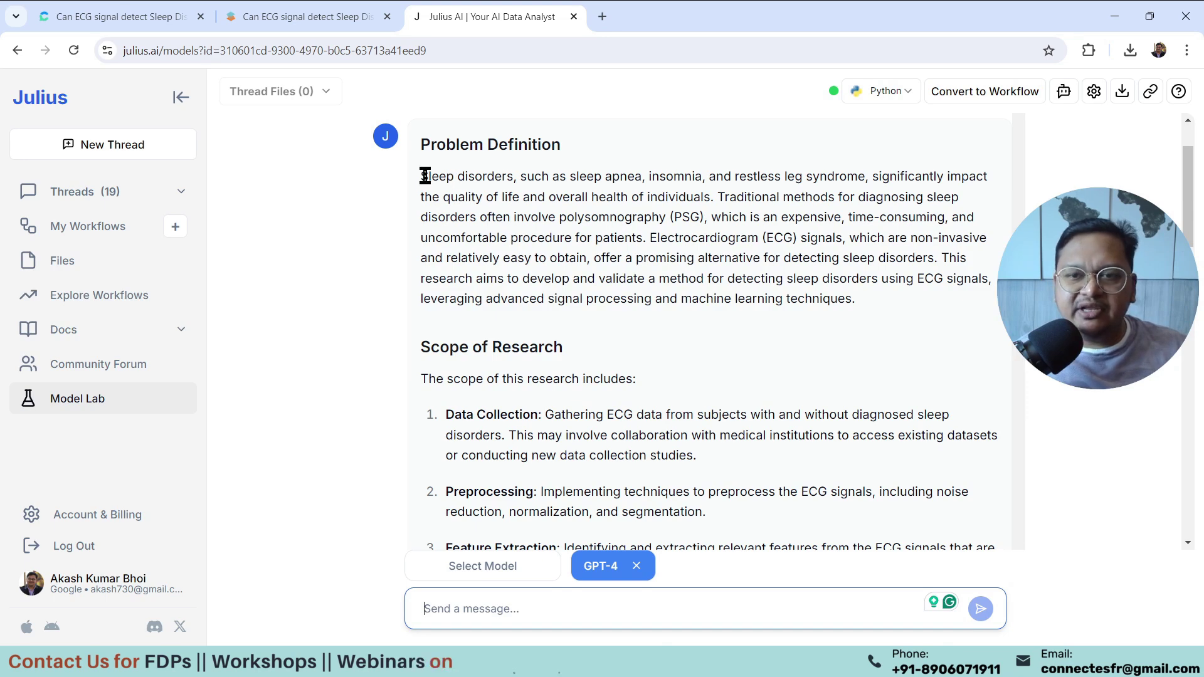
drag(425, 176, 899, 301)
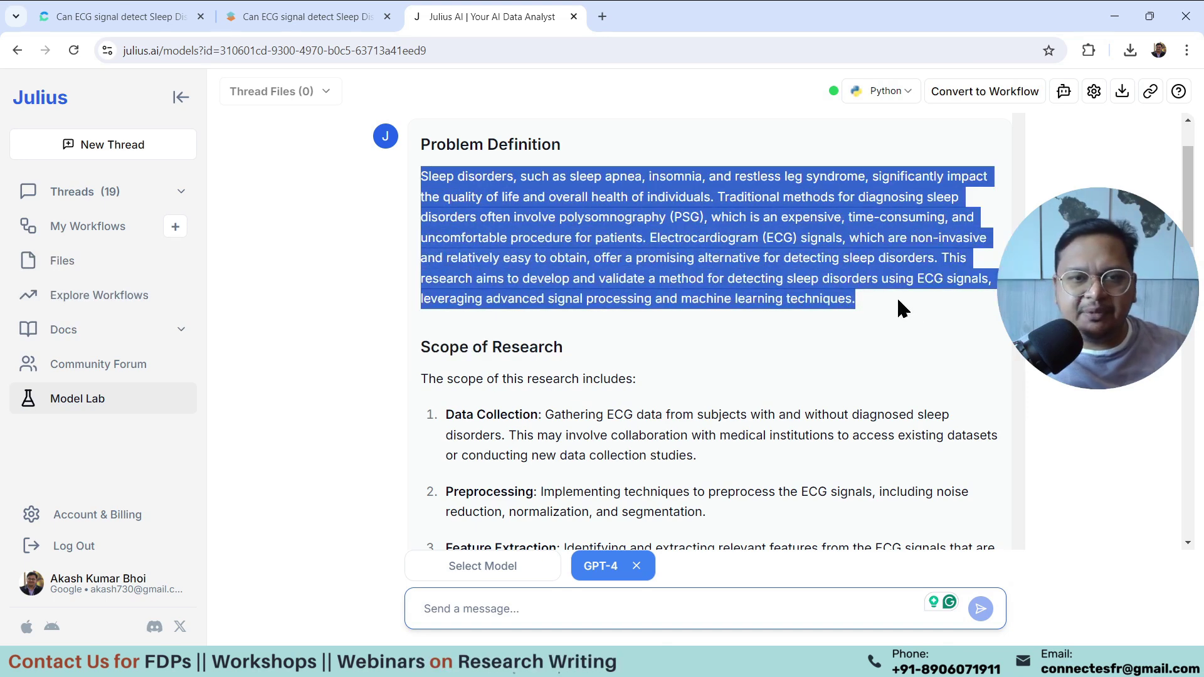
scroll(897, 305, up, 2)
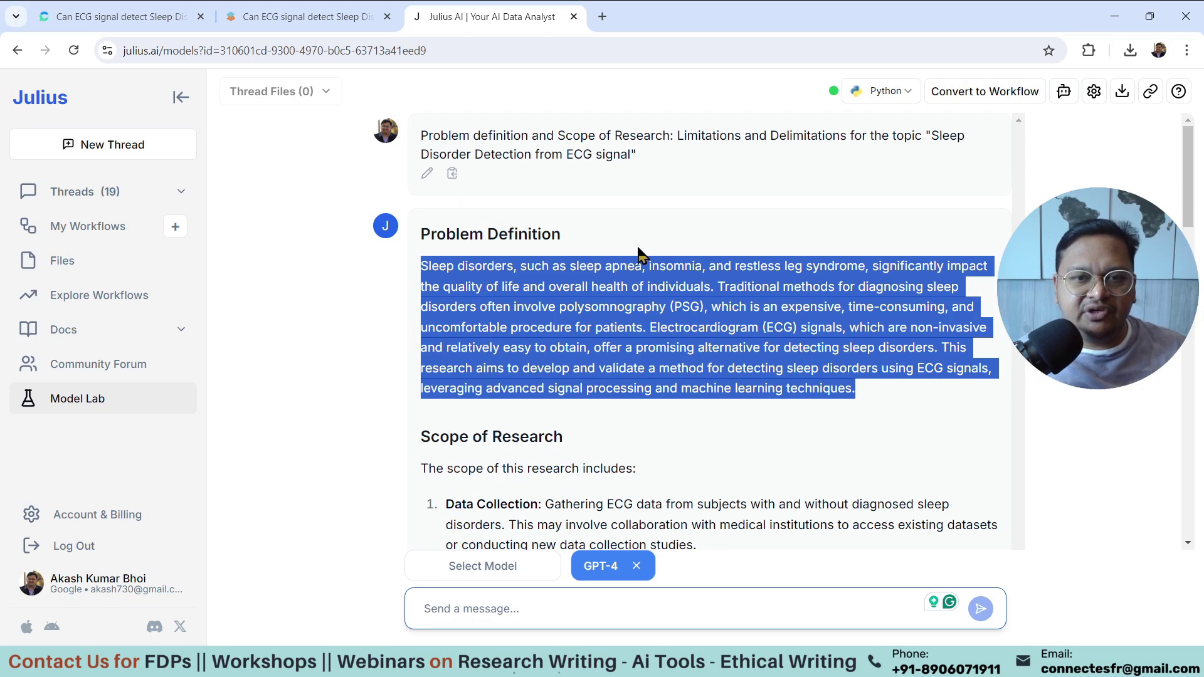
click(530, 301)
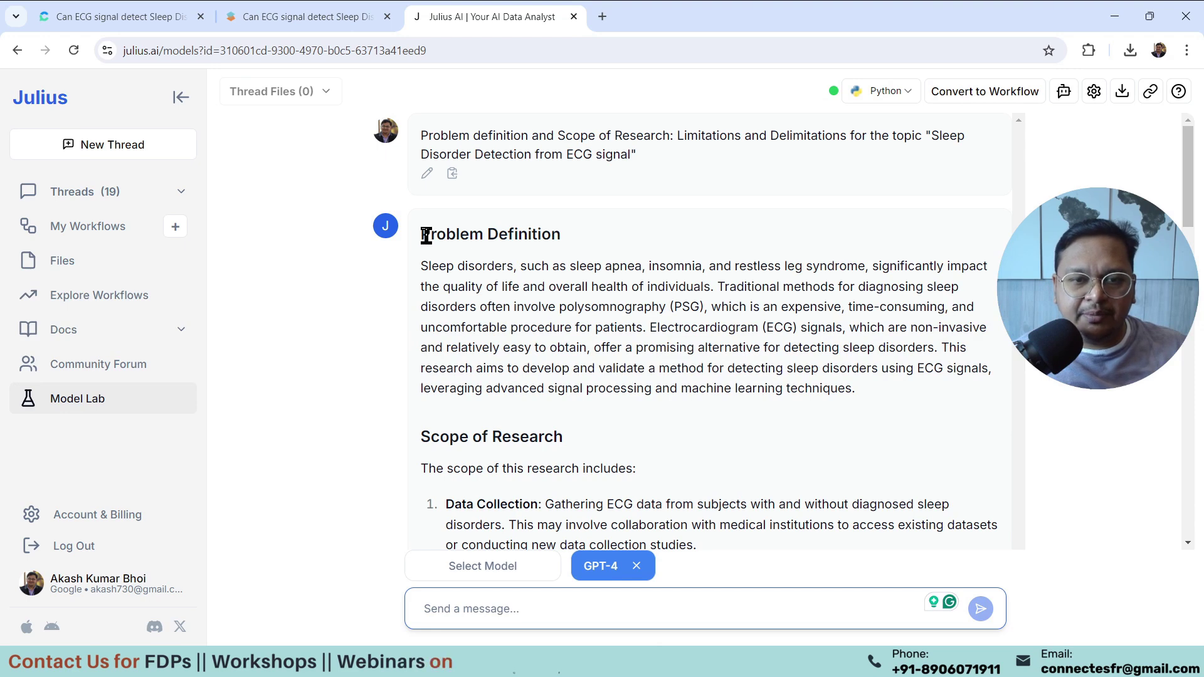
- Copy the Julius response from "Problem Definition" through the "Short-term Study" delimitation, leaving out the closing paragraph, and switch to the Word proposal
drag(426, 235, 941, 378)
scroll(589, 375, down, 9)
scroll(589, 374, down, 10)
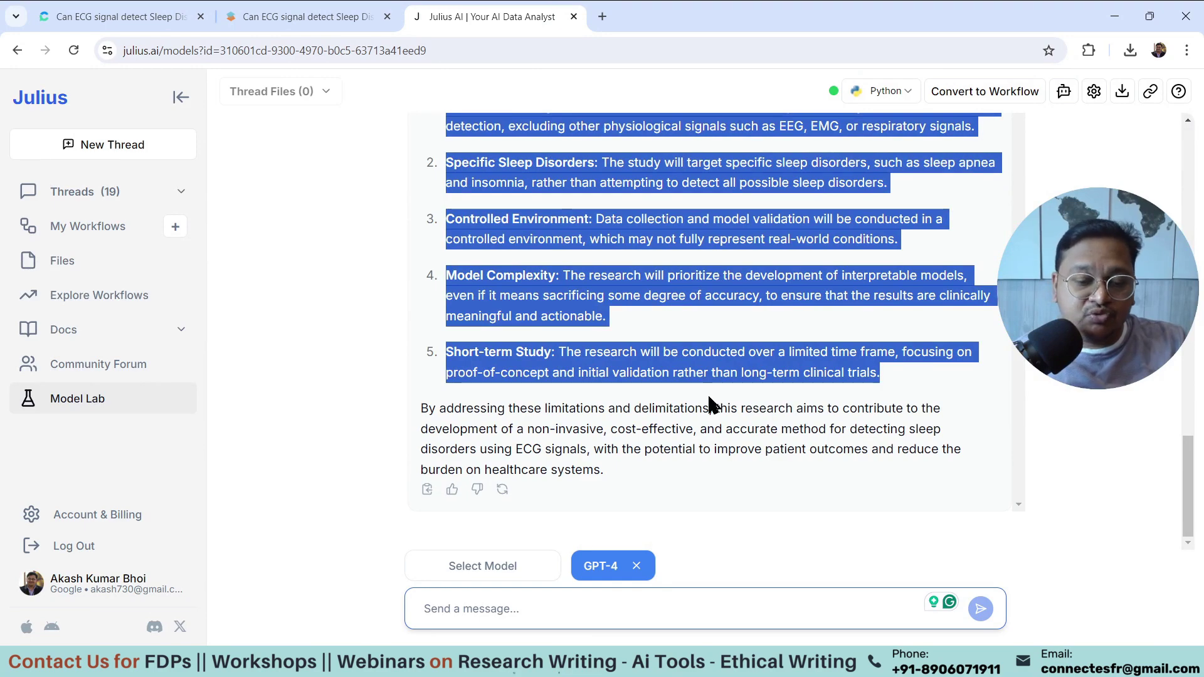
key(alt+Tab)
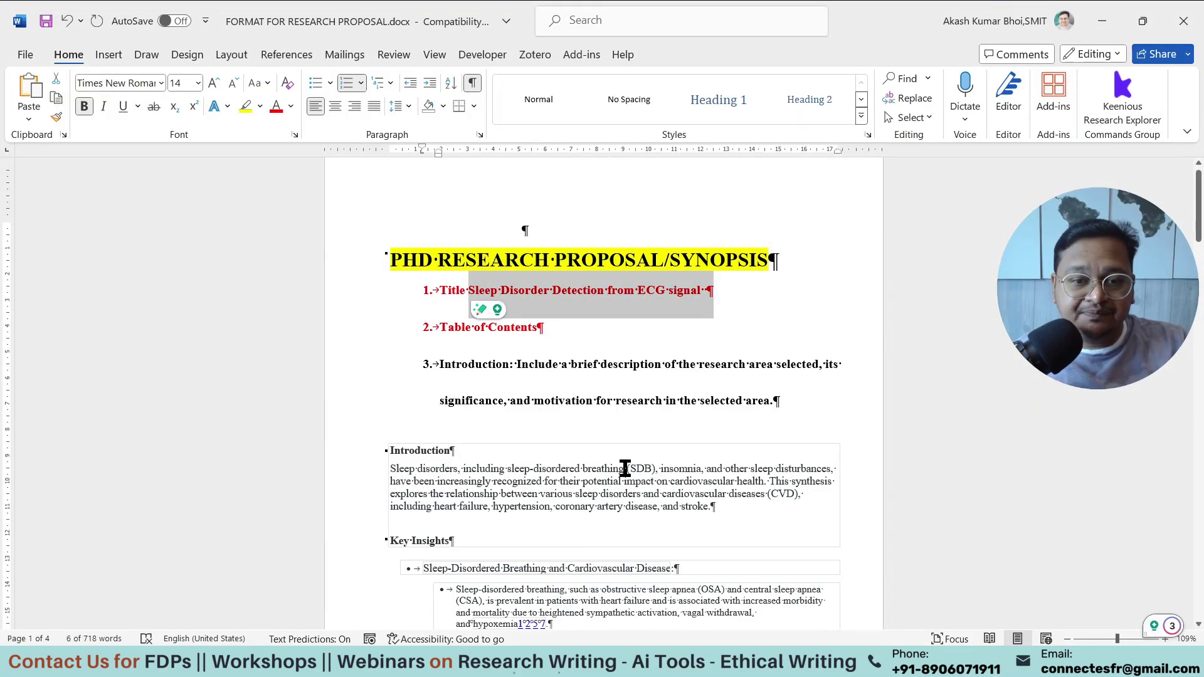
- Paste the copied Julius text into a new unnumbered paragraph below the "Problem definition and Scope of Research: Limitations and Delimitations" heading
scroll(731, 436, down, 15)
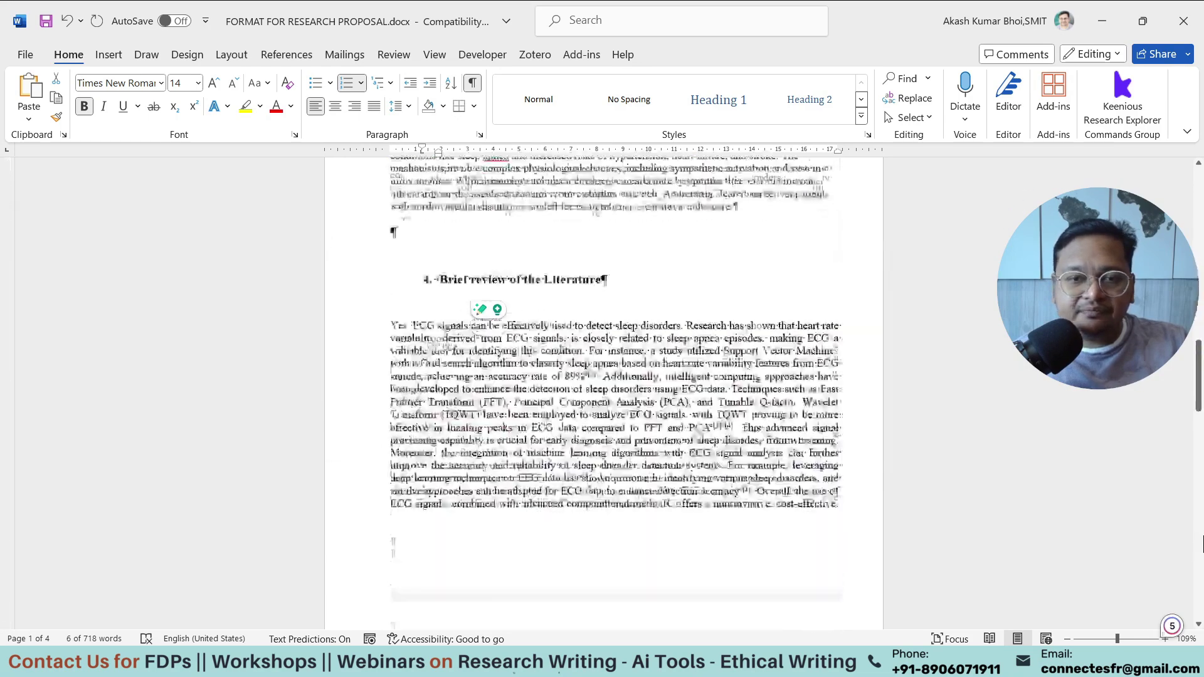
scroll(1201, 572, down, 7)
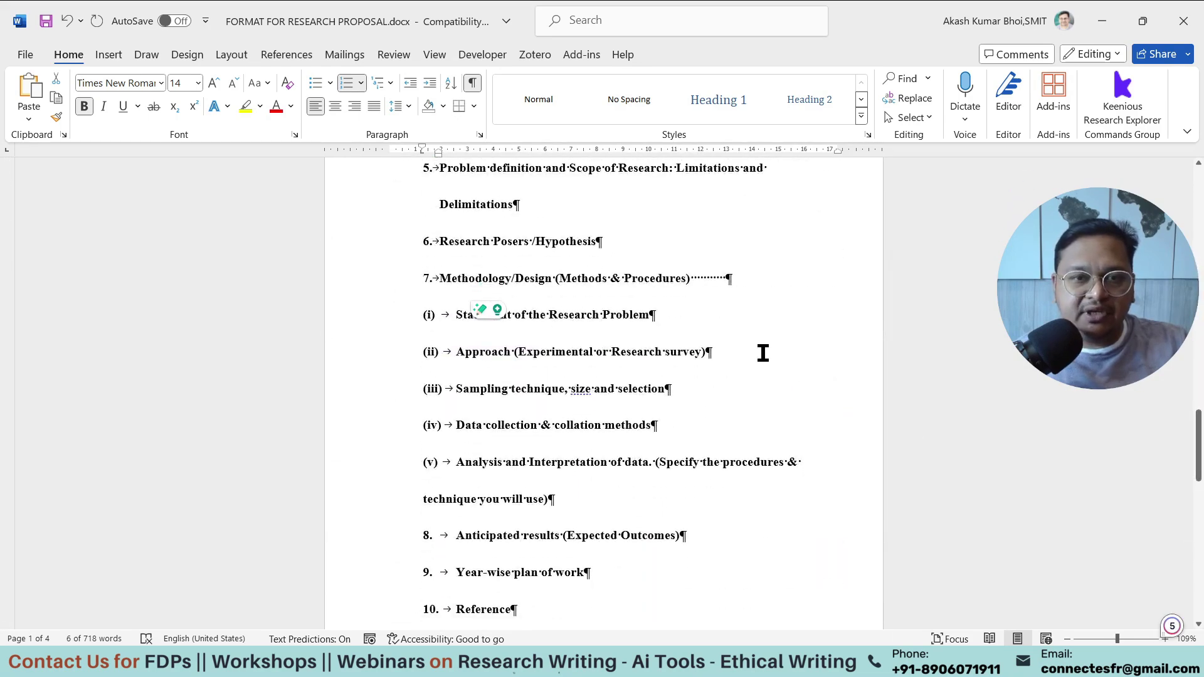
scroll(690, 301, up, 1)
click(529, 241)
key(Return)
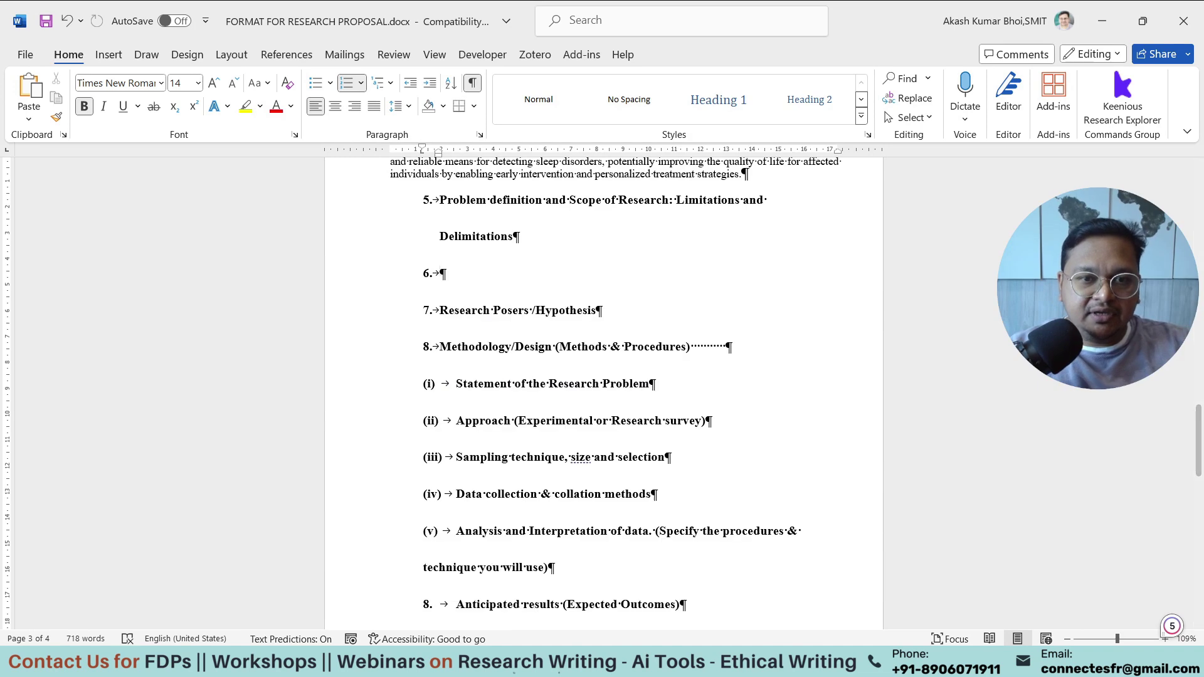
key(BackSpace)
key(ctrl+shift+n)
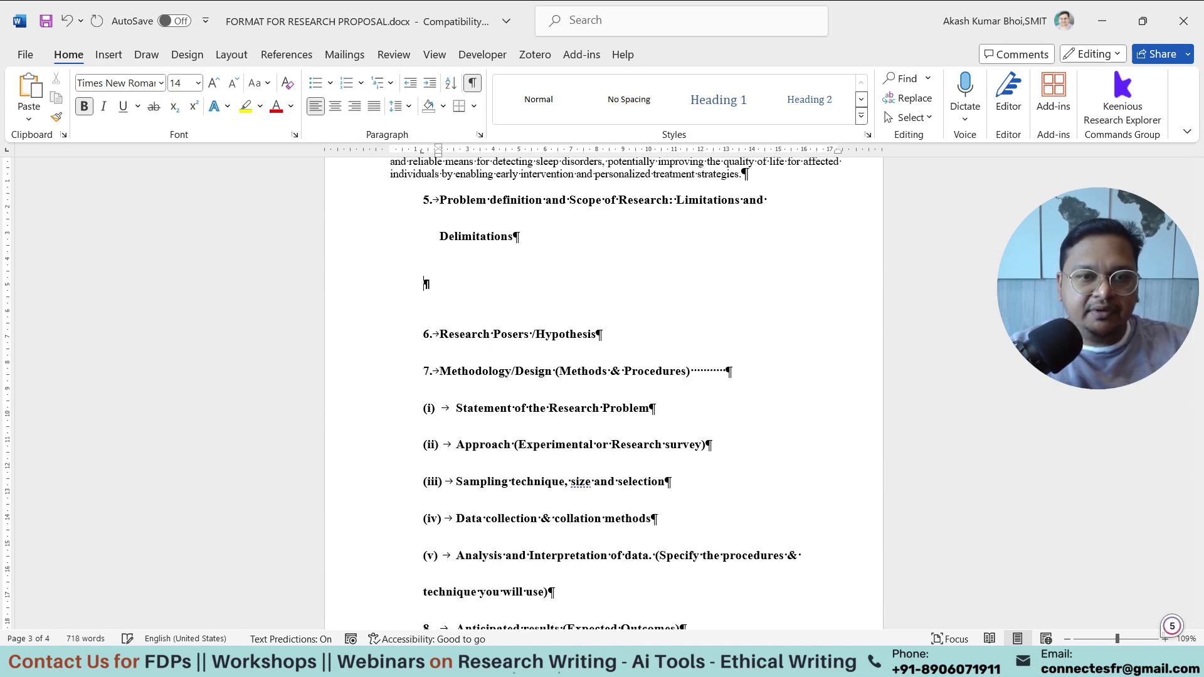
key(ctrl+v)
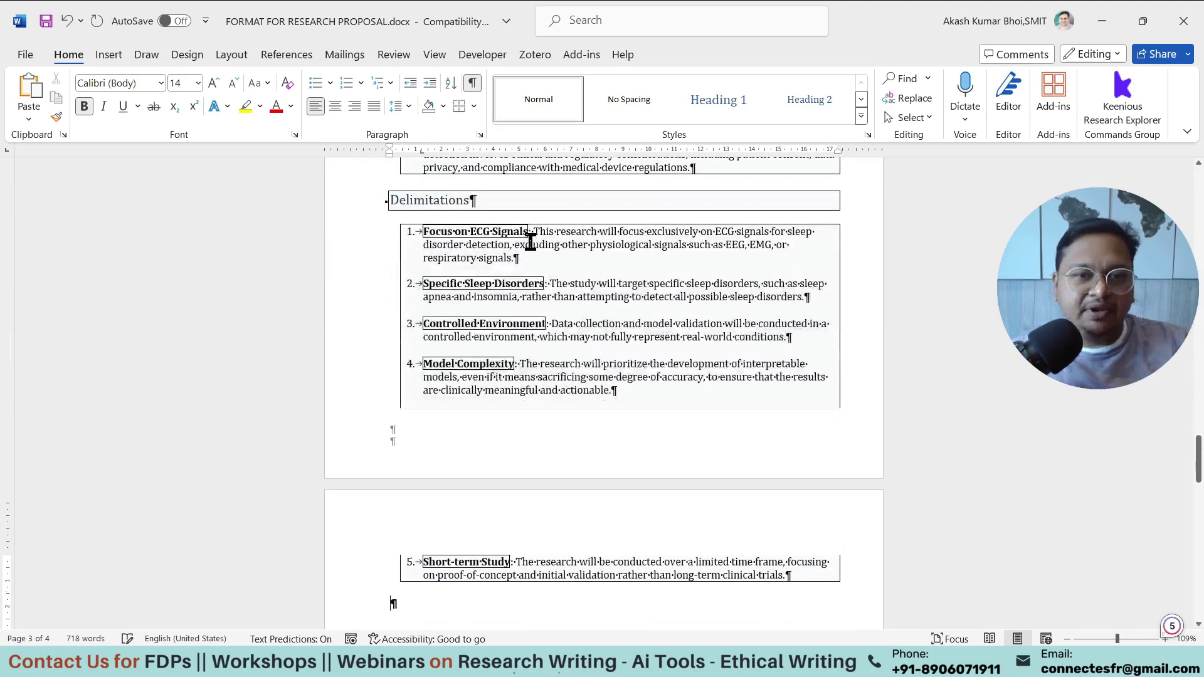
- Check the pasted limitations and delimitations, and delete the empty paragraph before the "Research Posers /Hypothesis" heading
scroll(940, 467, up, 5)
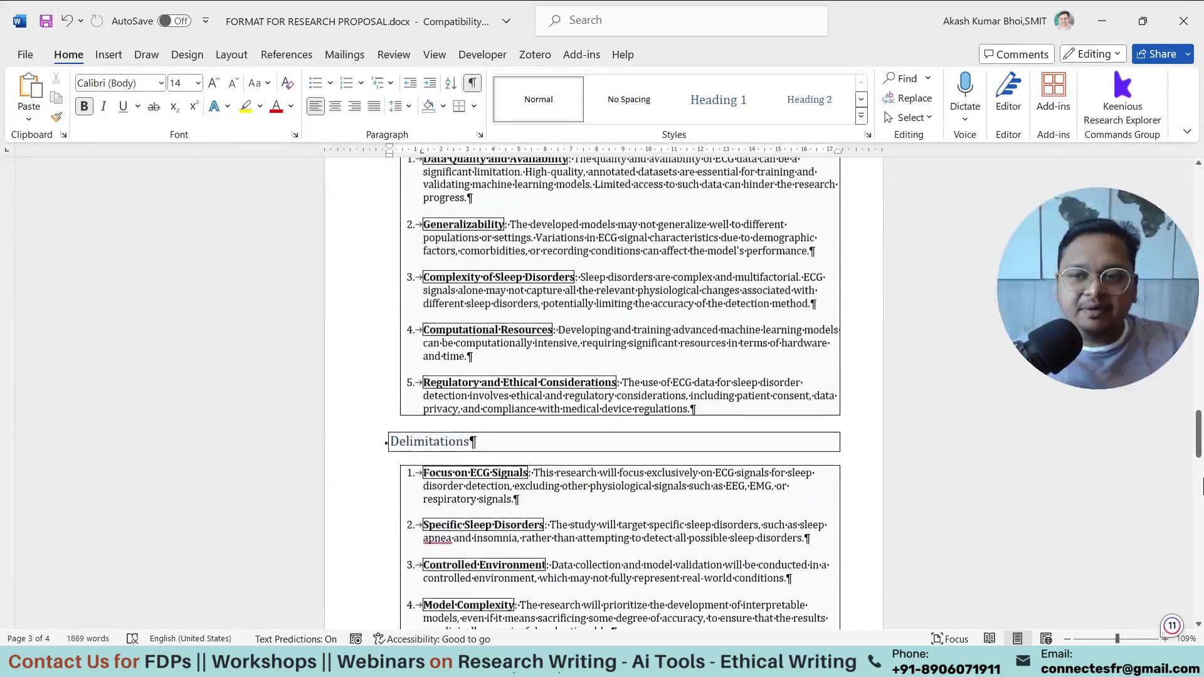
drag(1198, 443, 1199, 498)
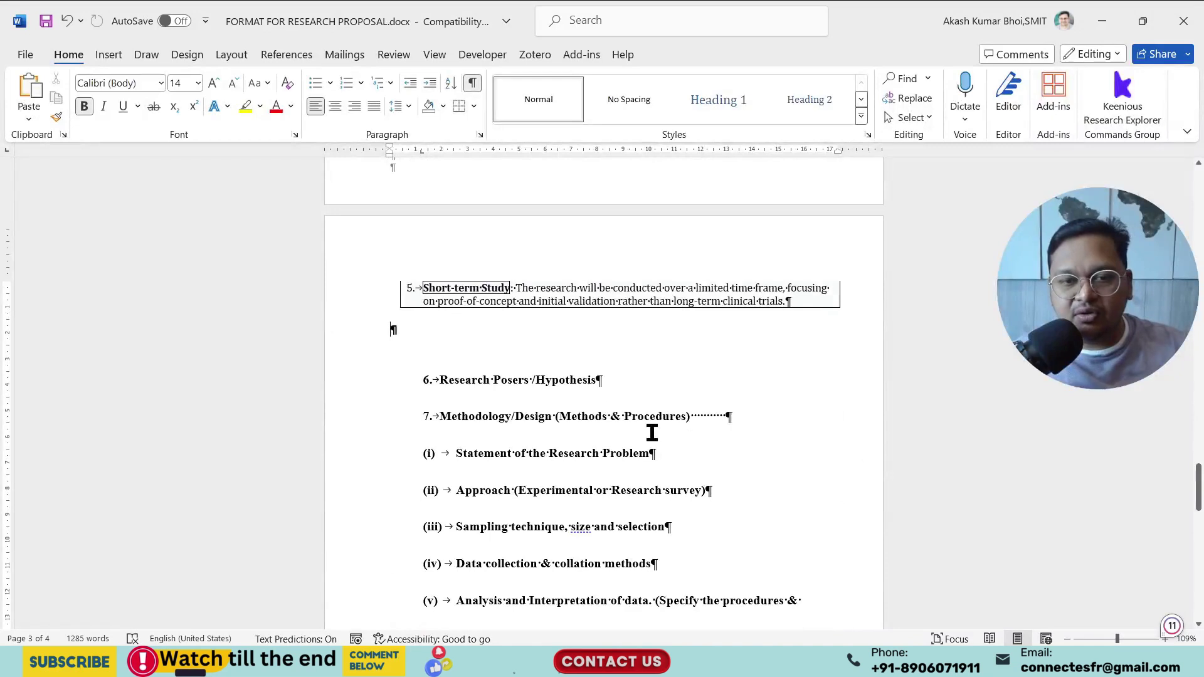
click(504, 339)
key(Delete)
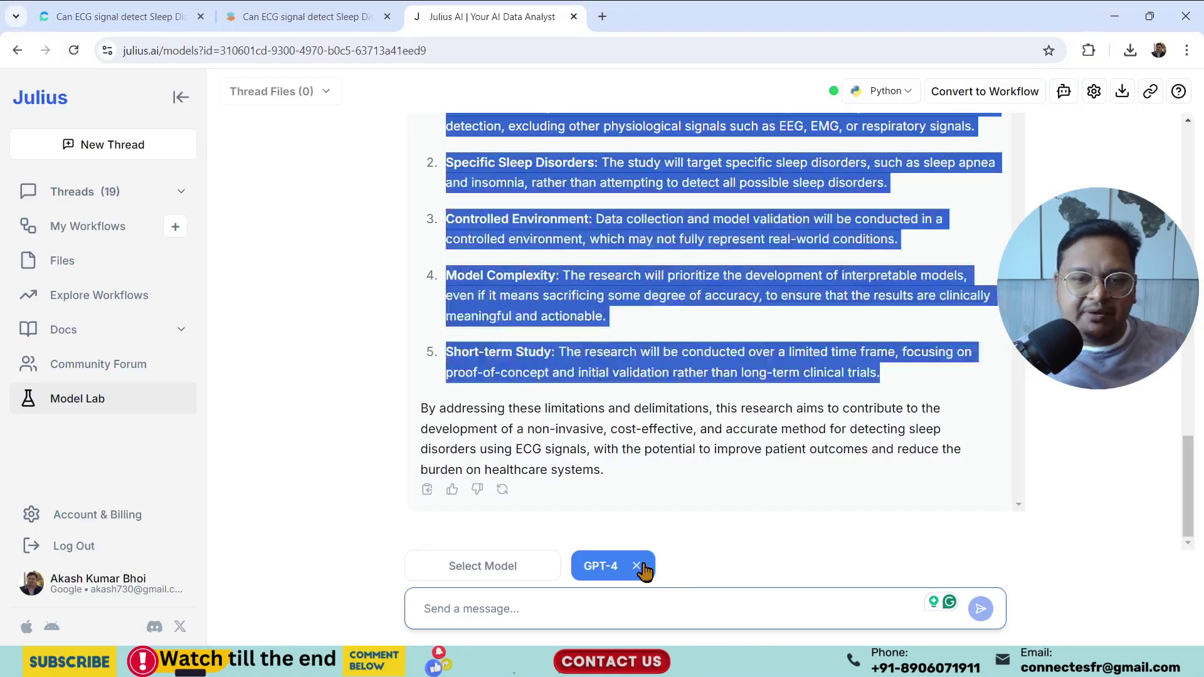
- Send the follow-up prompt "also generate research questions or hypothesis" in the Julius chat
click(567, 615)
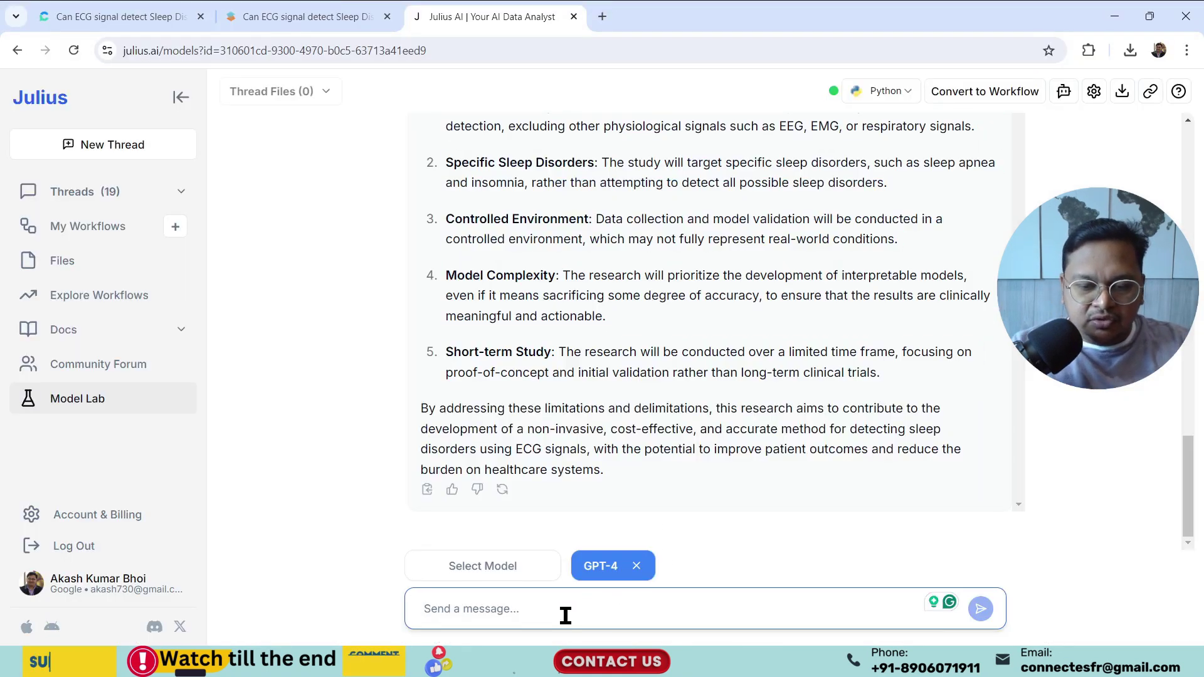
text(also gene)
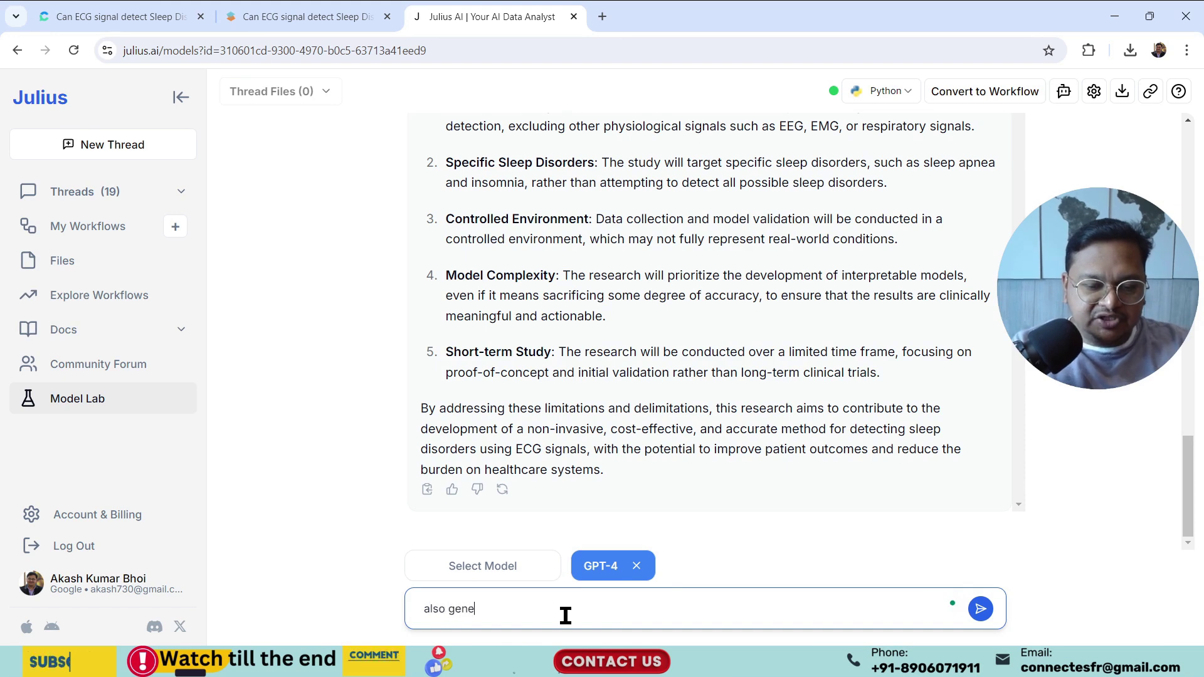
text(rate resea)
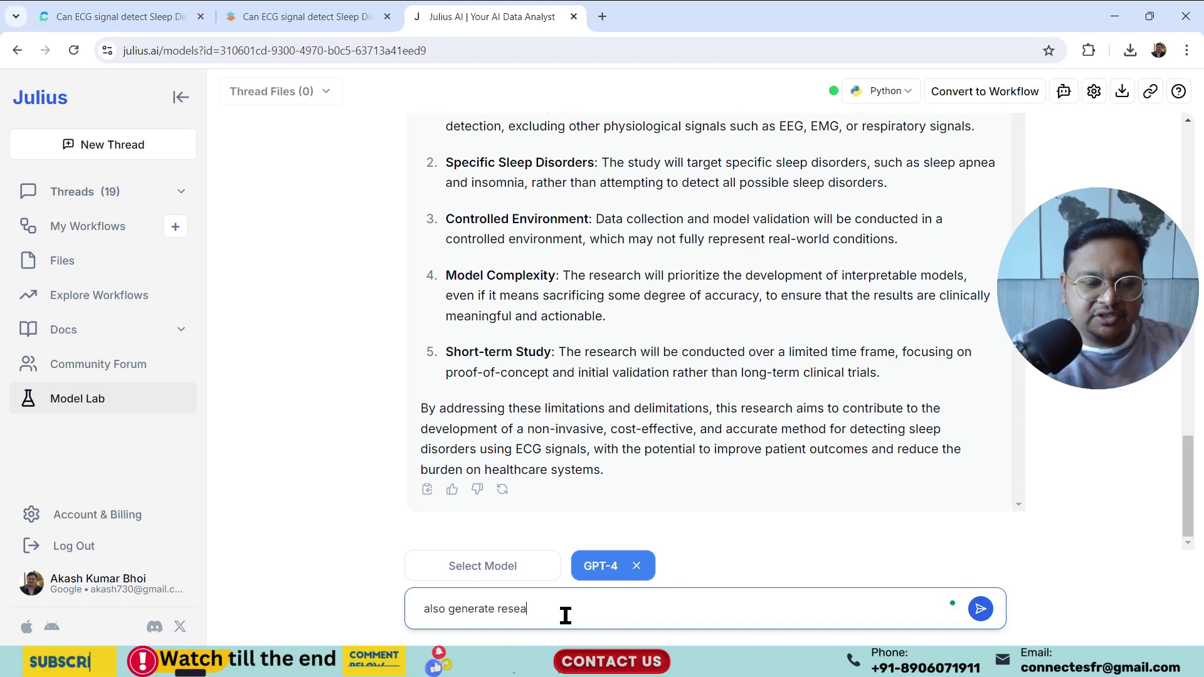
text(rch questi)
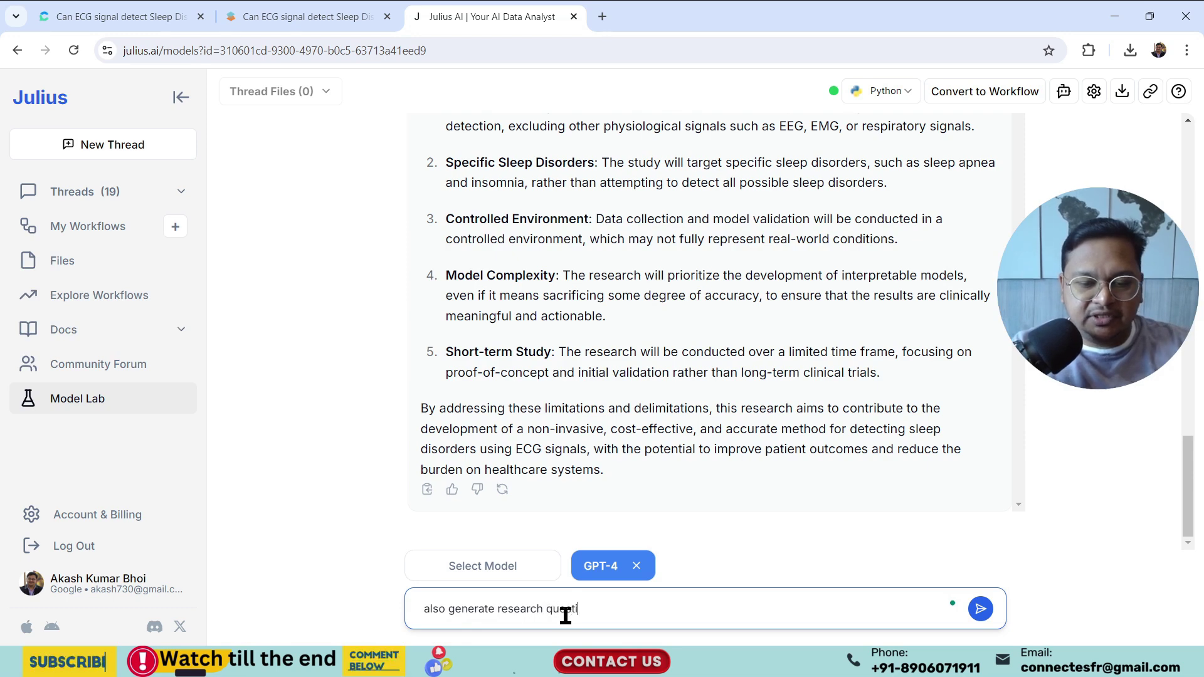
text(ons or )
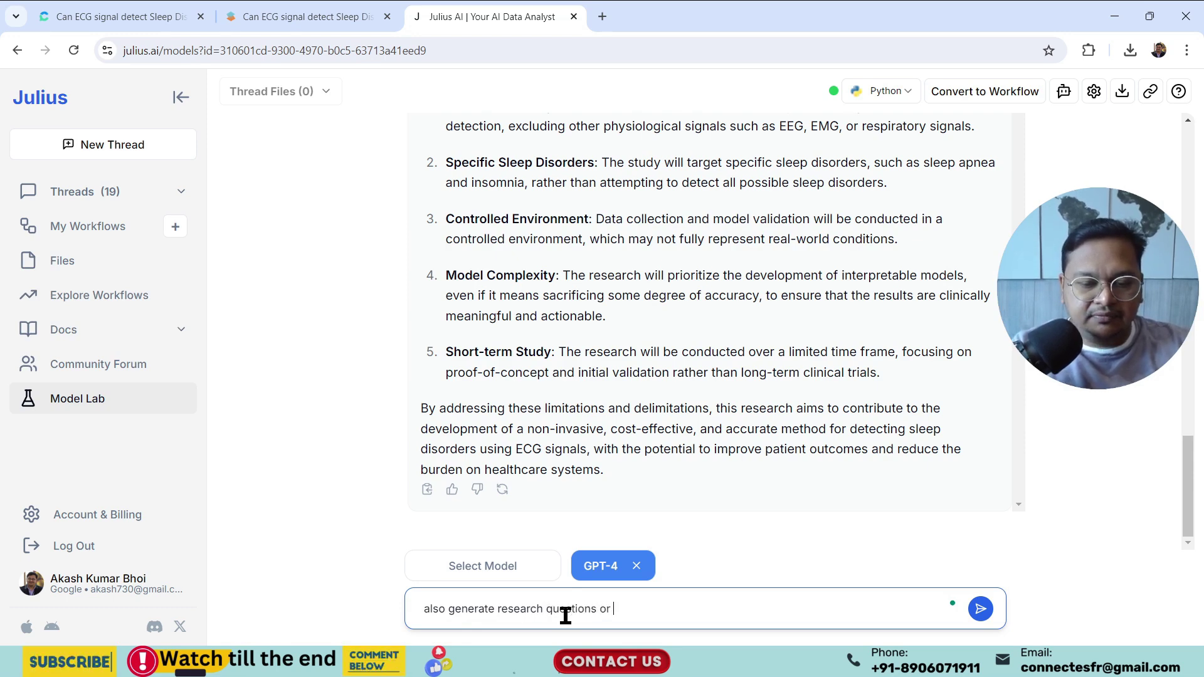
text(hypot)
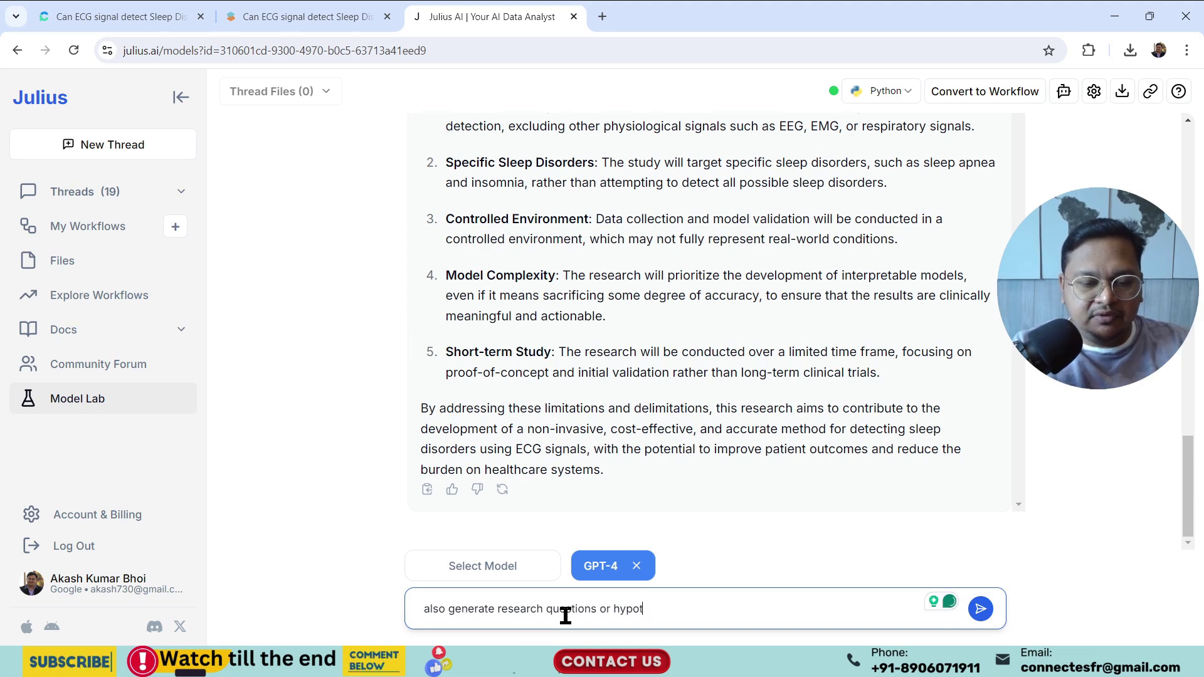
text(hesis)
key(Return)
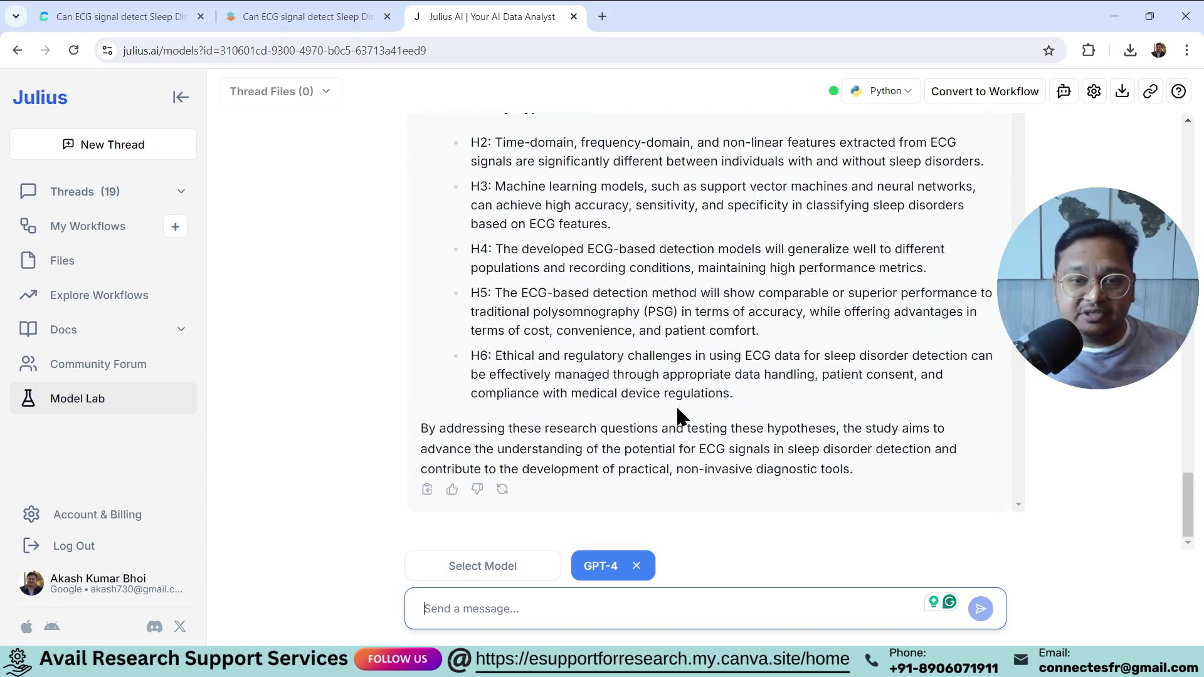
- Copy the generated research questions and hypotheses through H6 into Word as unnumbered content below the "Research Posers /Hypothesis" heading
drag(778, 396, 423, 441)
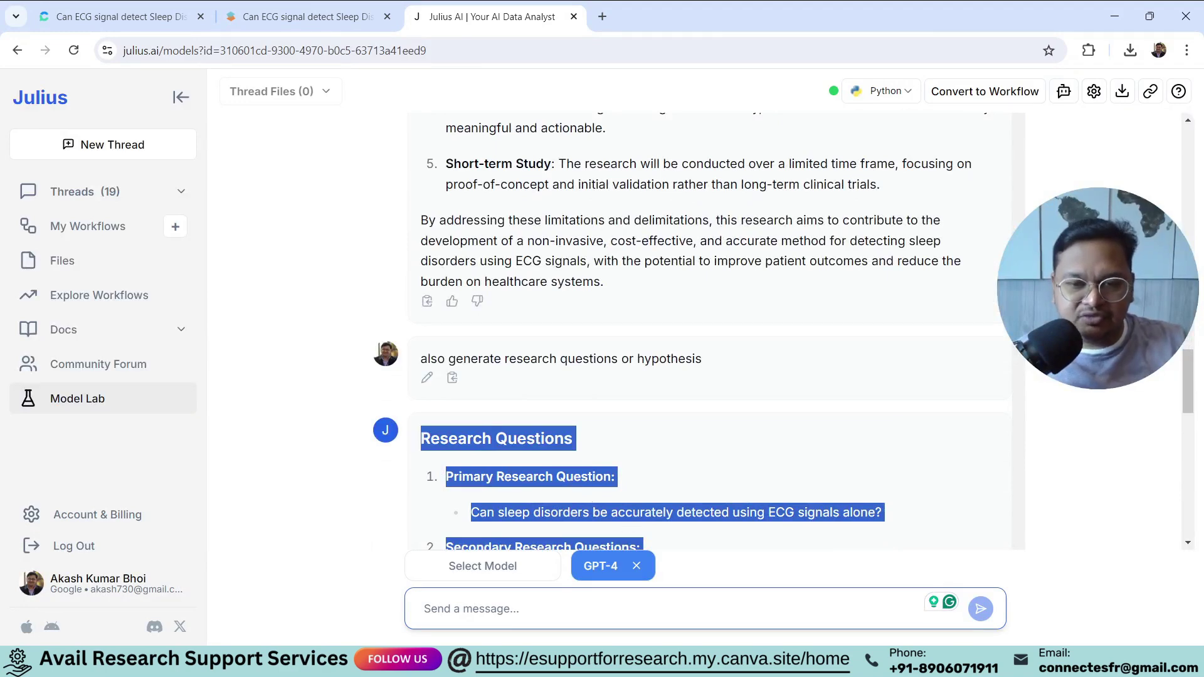
click(694, 662)
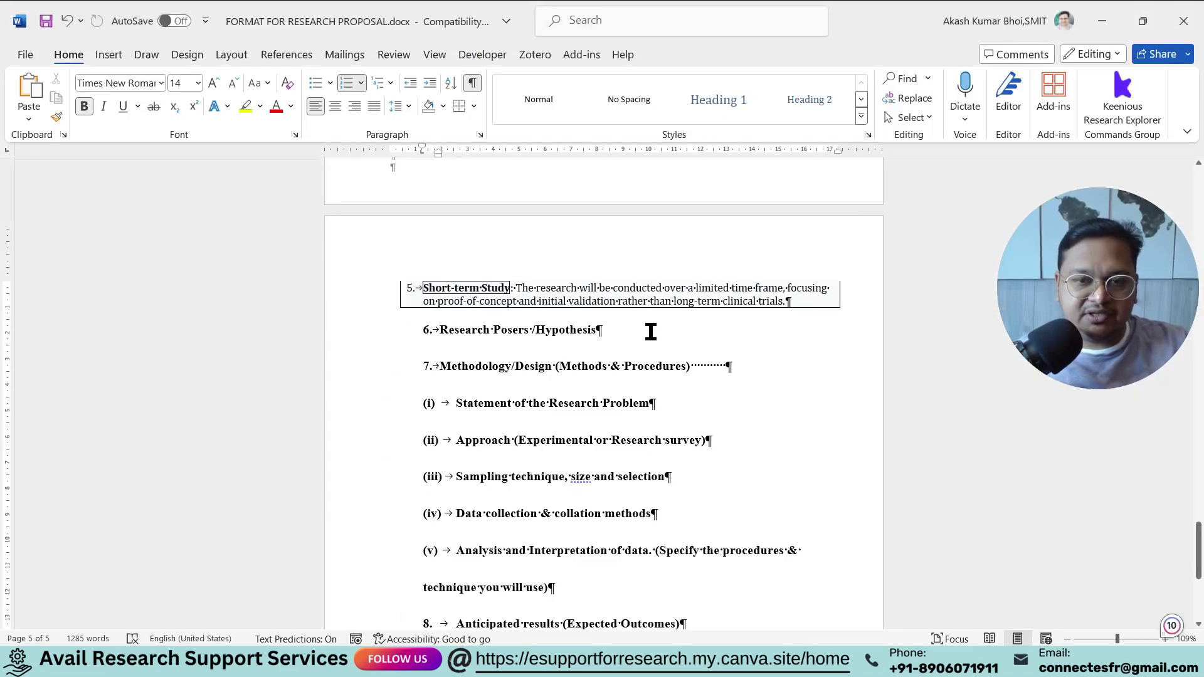
key(Return)
key(Return)
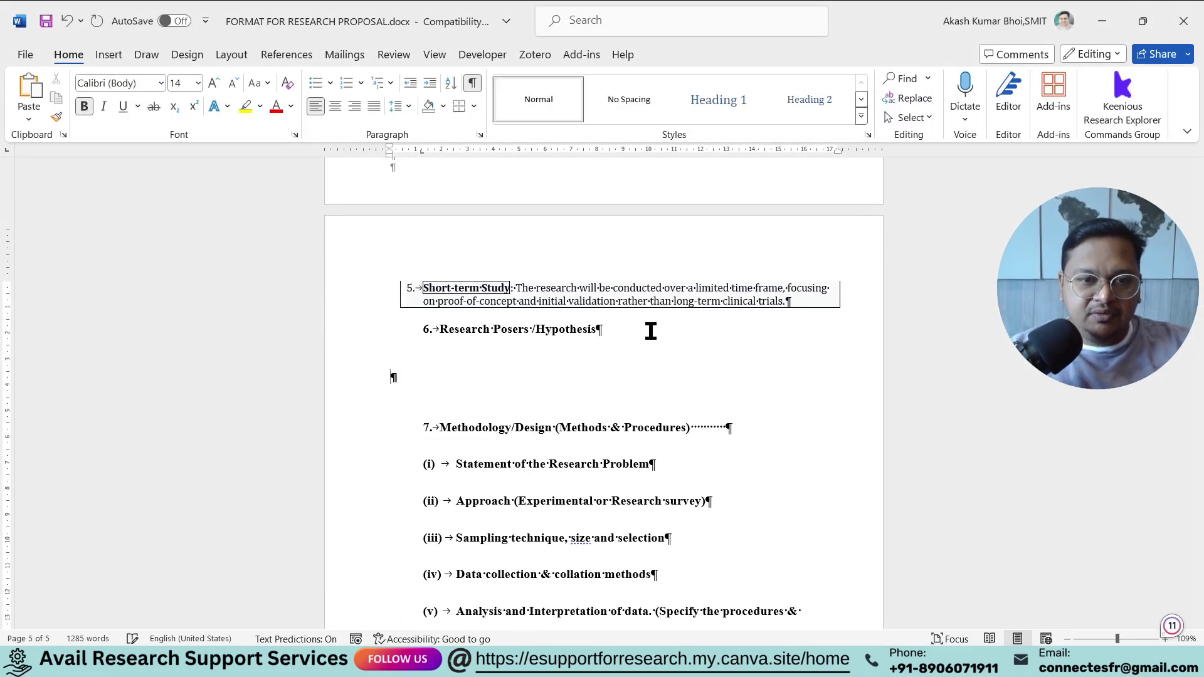
key(ctrl+v)
scroll(650, 331, down, 1)
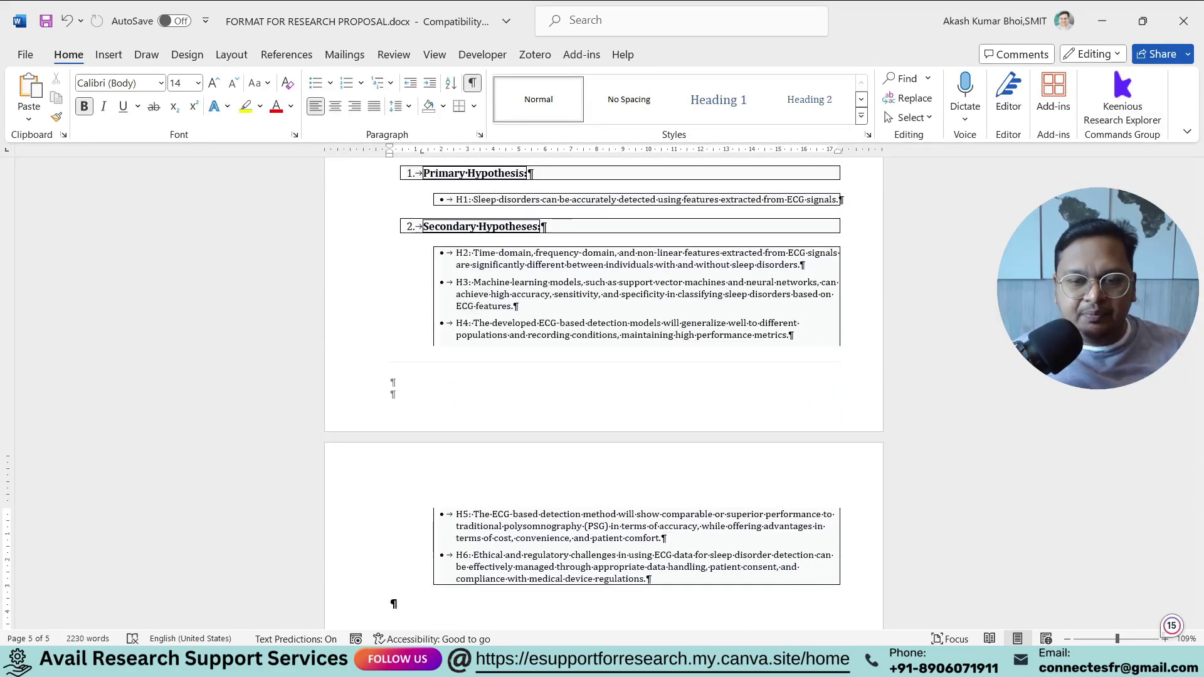
- Switch to the browser and revisit the Consensus and SciSpace results for "Can ECG signal detect Sleep Disorders?"
key(alt+Tab)
click(119, 17)
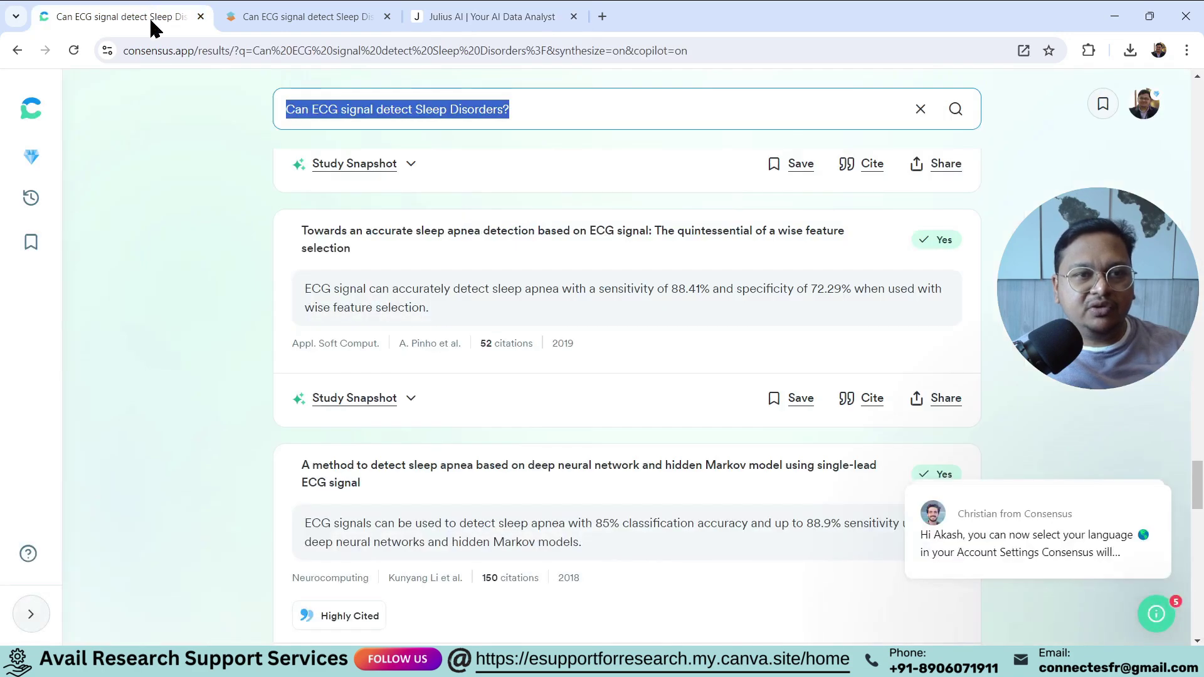
click(303, 17)
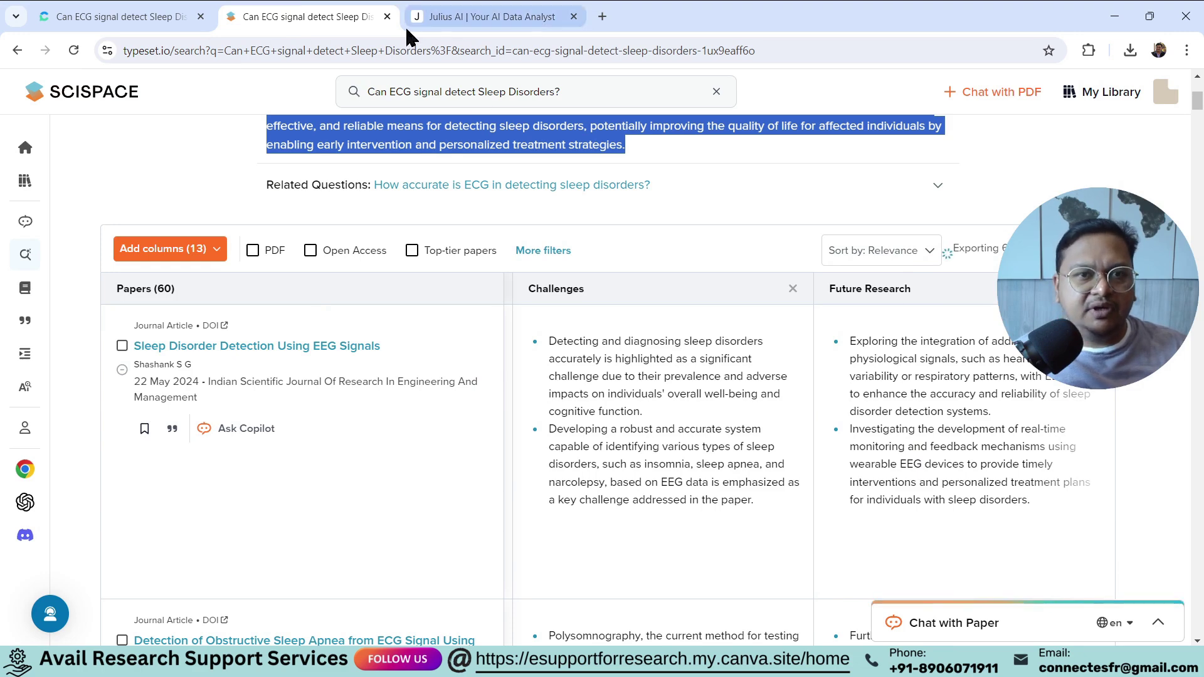
- Convert the Julius chat into a workflow and dismiss the introduction to custom workflows
click(439, 15)
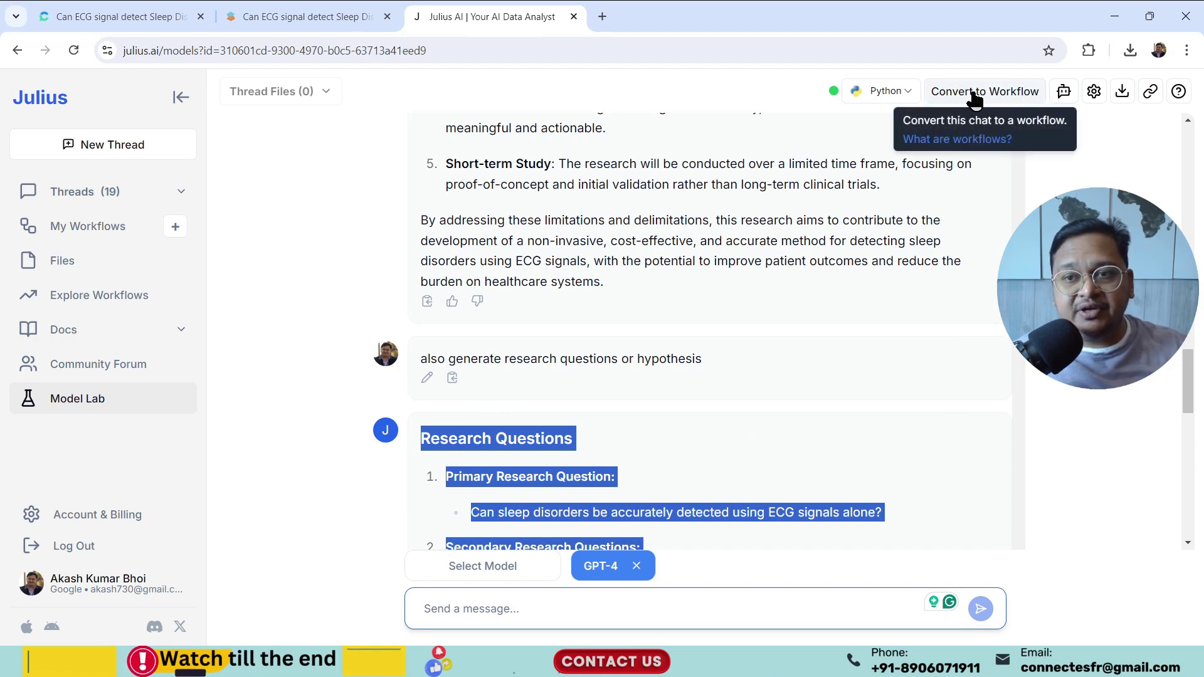
click(1035, 91)
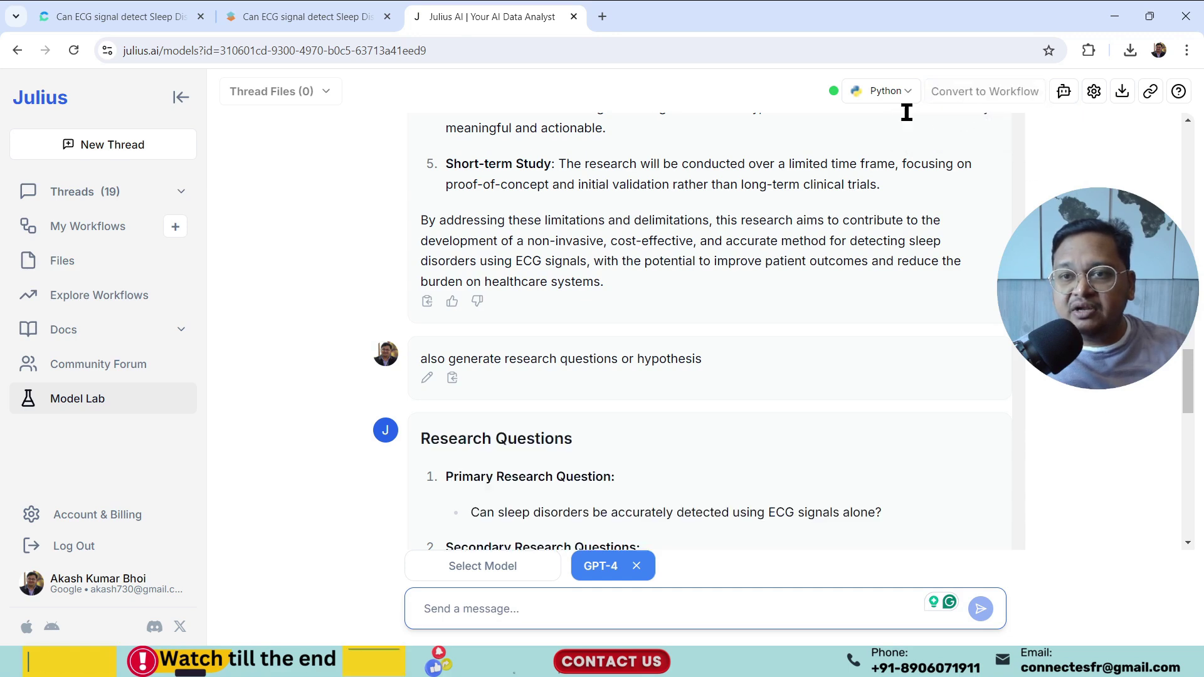
click(890, 93)
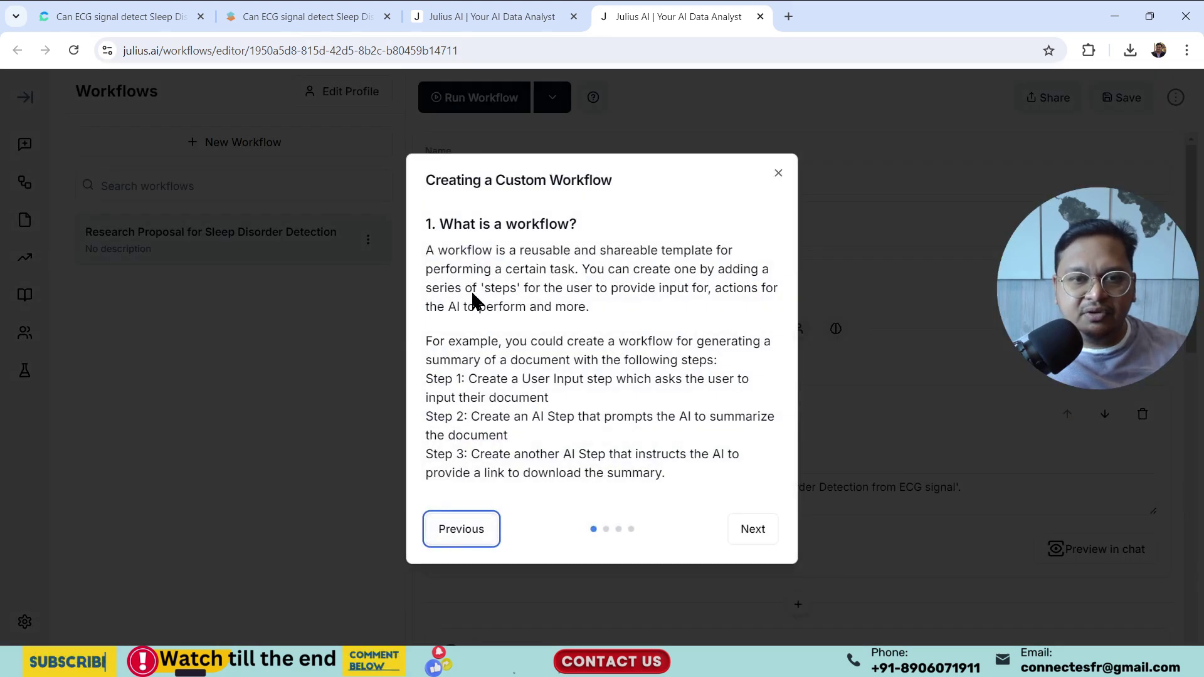
click(778, 174)
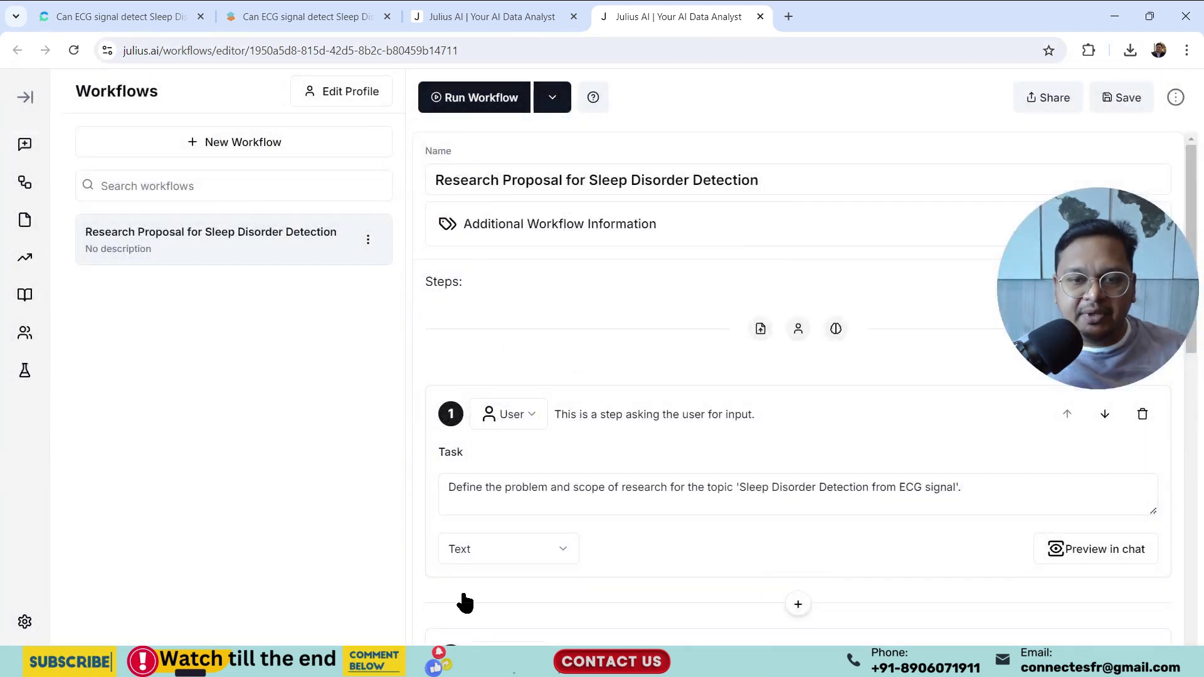
- Review the user and AI steps of the "Research Proposal for Sleep Disorder Detection" workflow and run it
scroll(834, 495, down, 8)
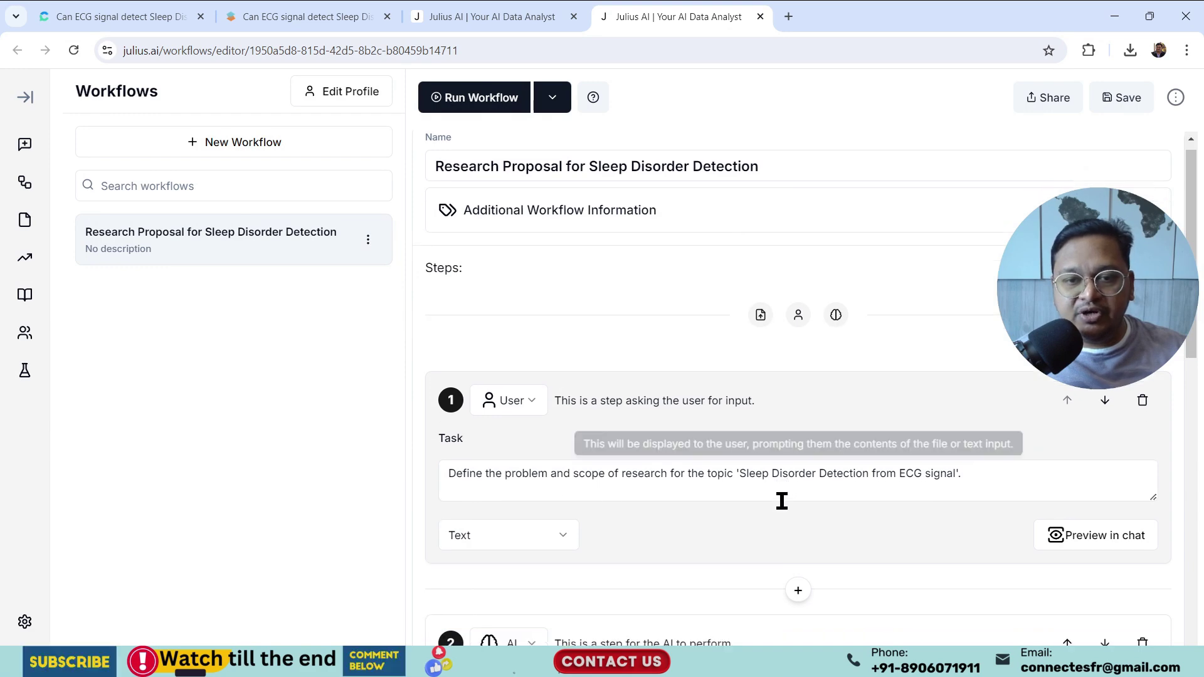
scroll(675, 478, down, 3)
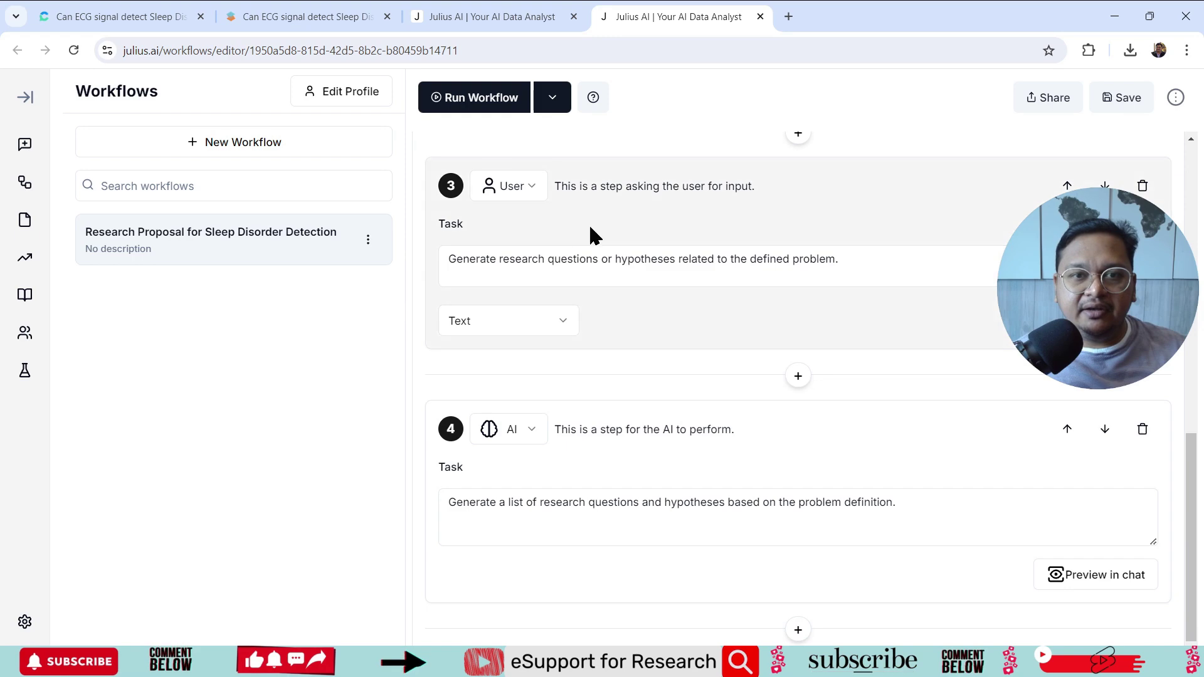
click(486, 101)
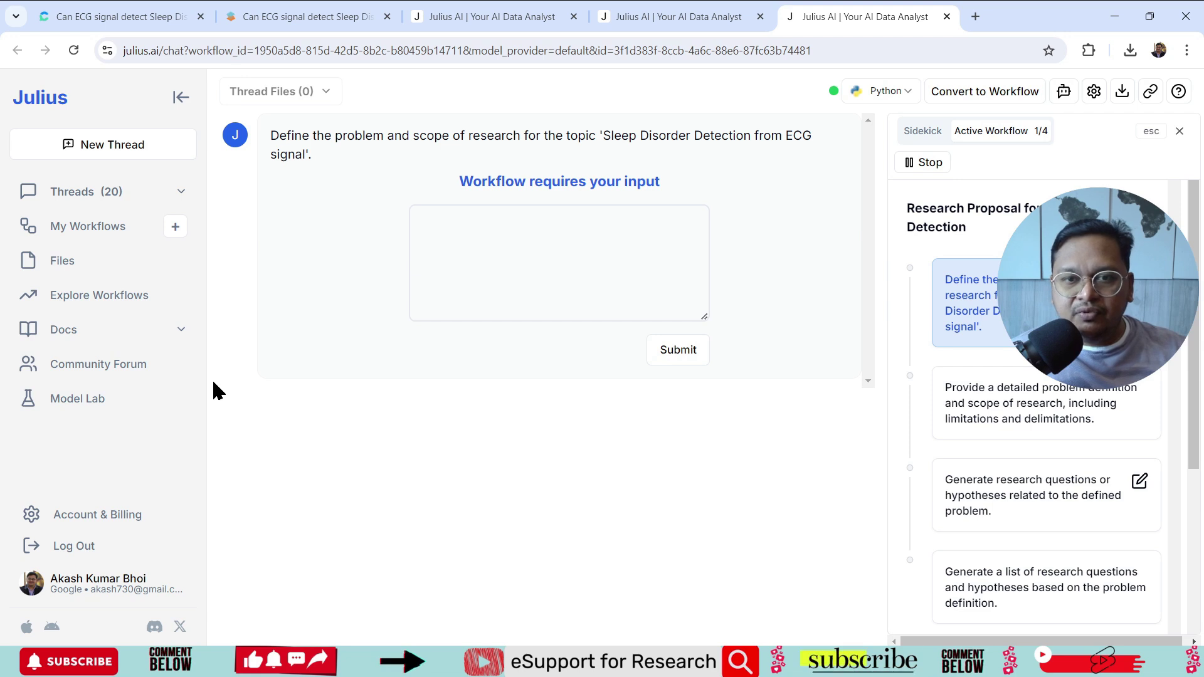
- Submit "take sample ecg signal with sleep disorders" as the workflow's input for defining the research problem and scope
click(564, 243)
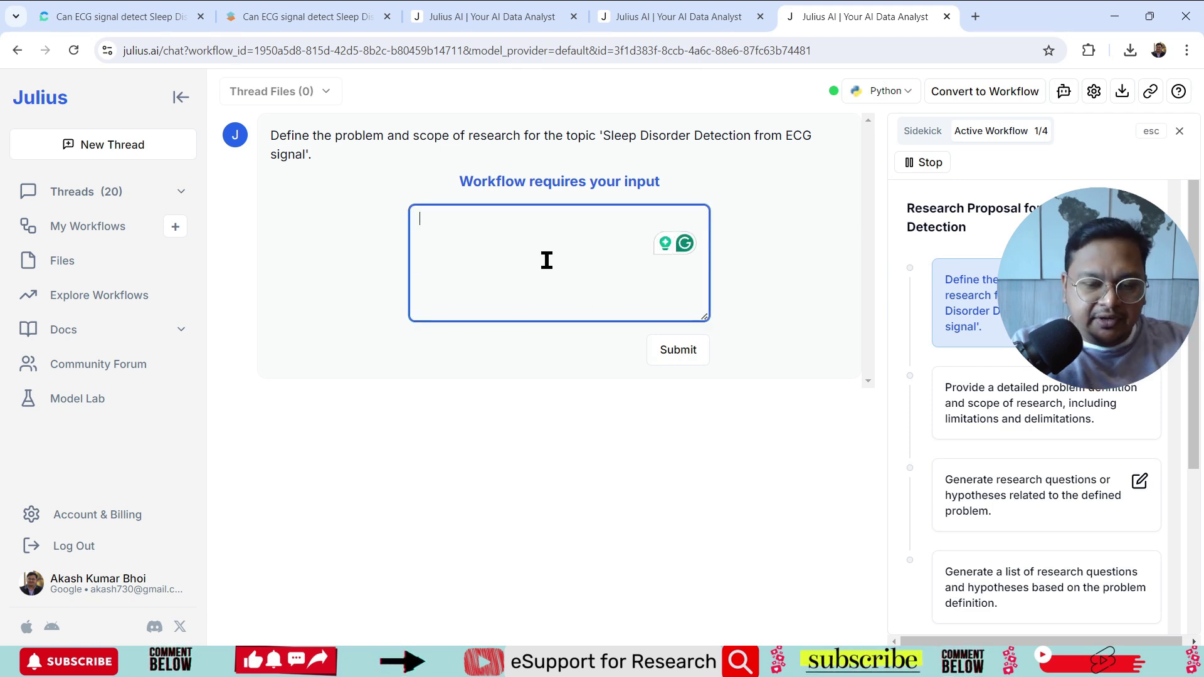
text(take sample )
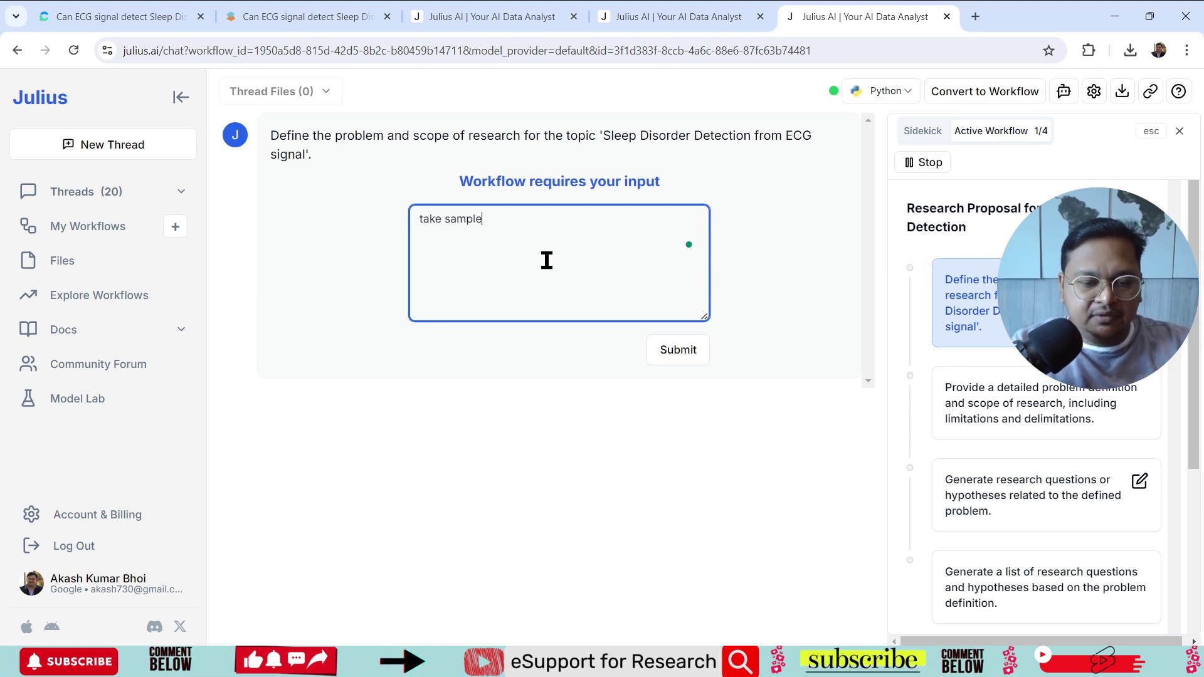
text(e)
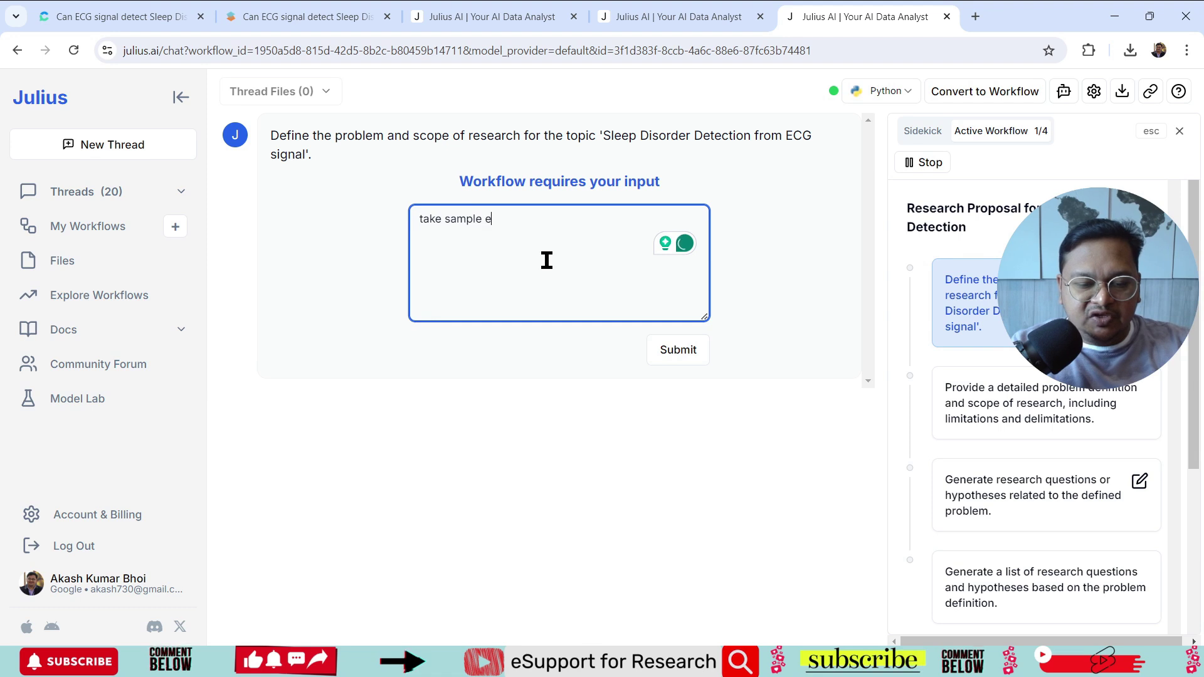
text(cg signal )
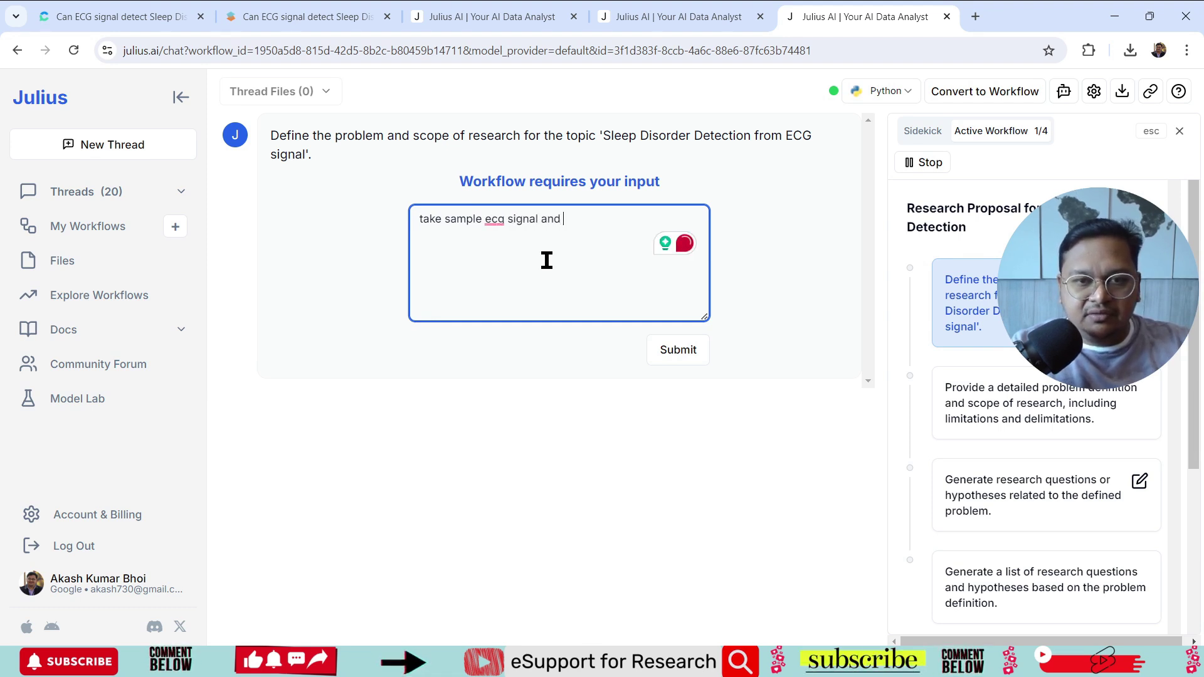
text(an)
key(BackSpace)
key(BackSpace)
text(wit)
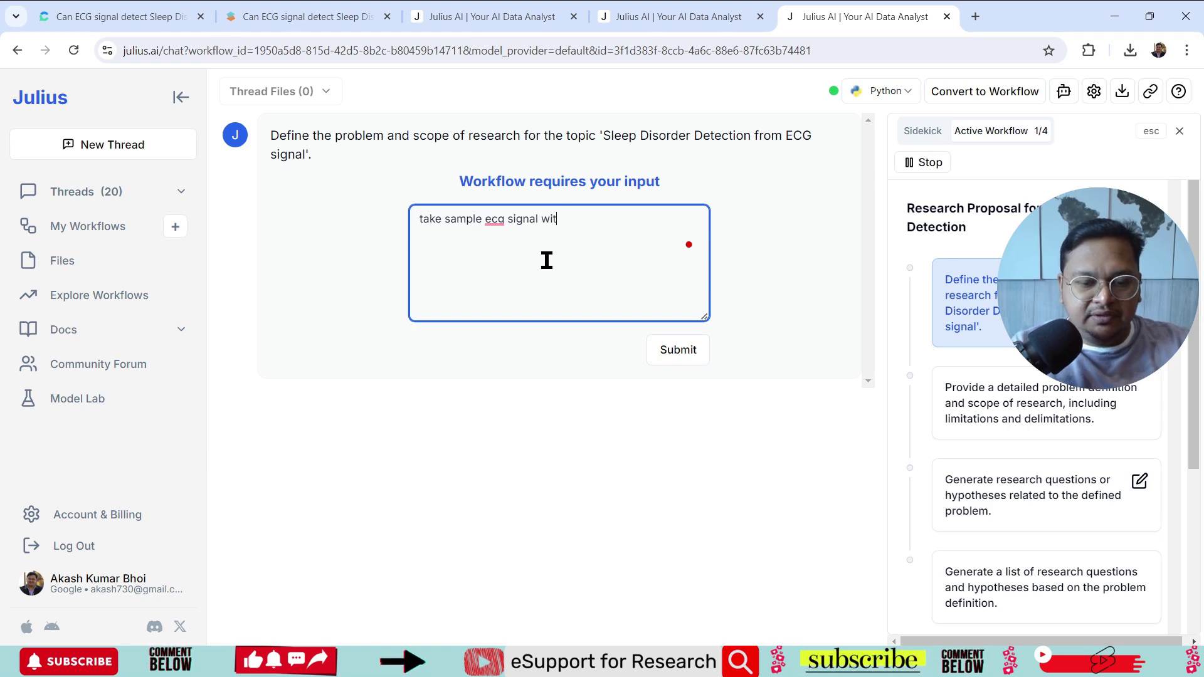
text(h sp)
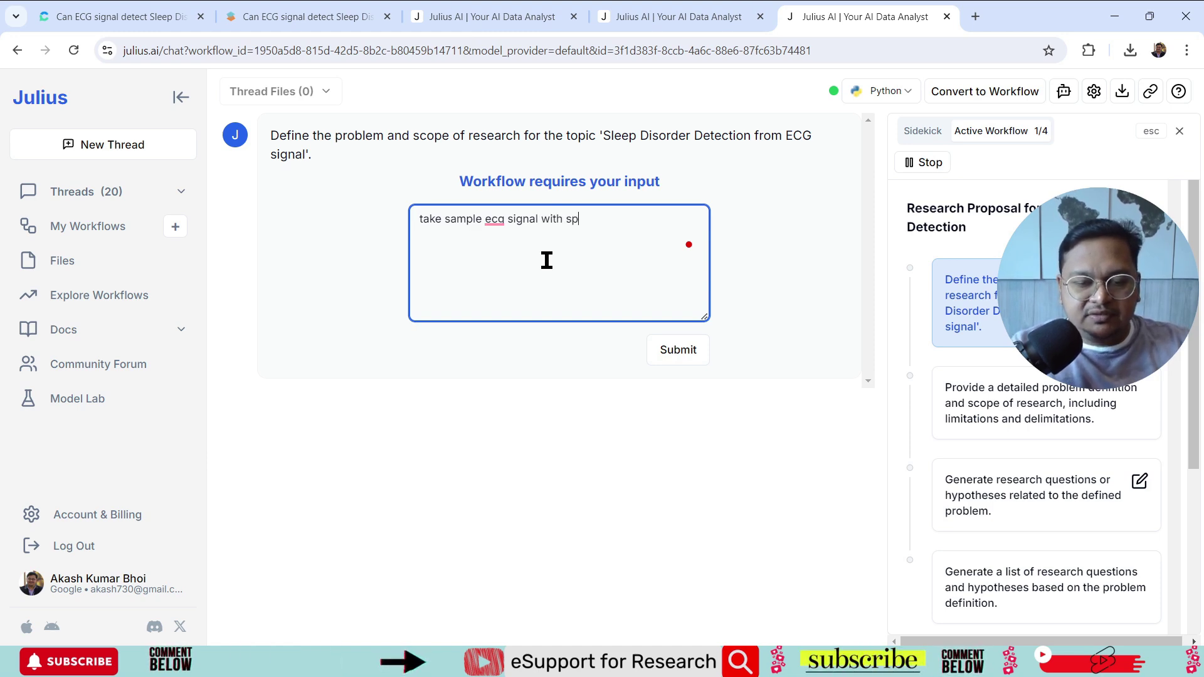
key(BackSpace)
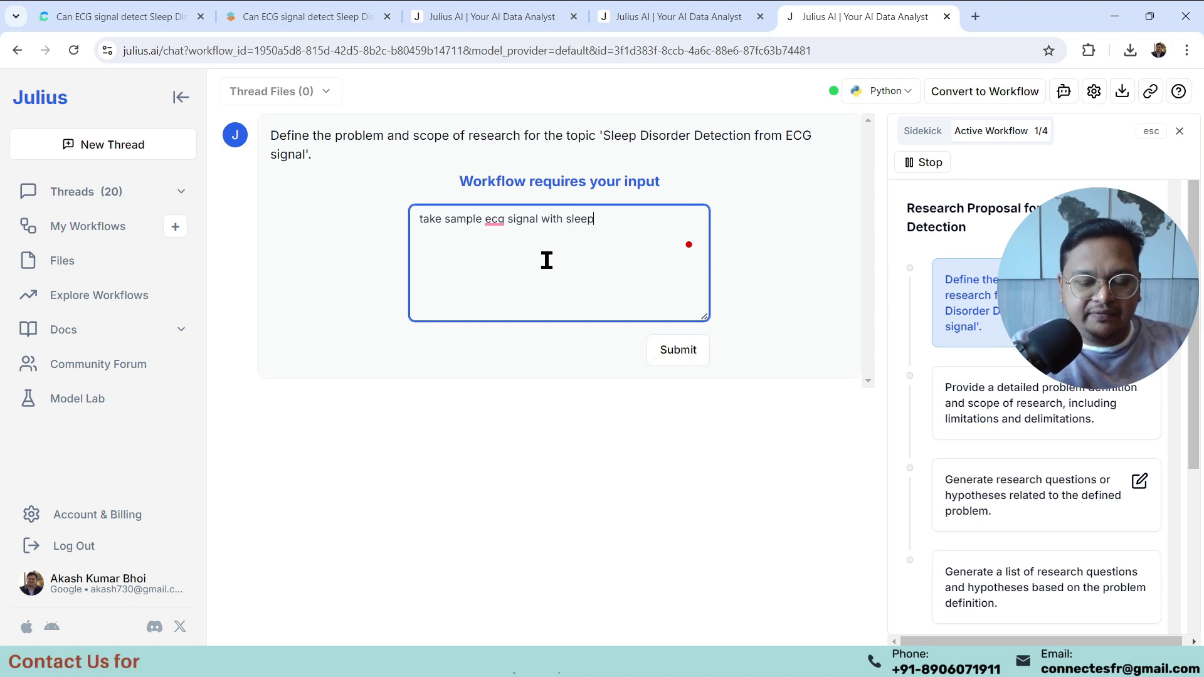
text(leep disorders)
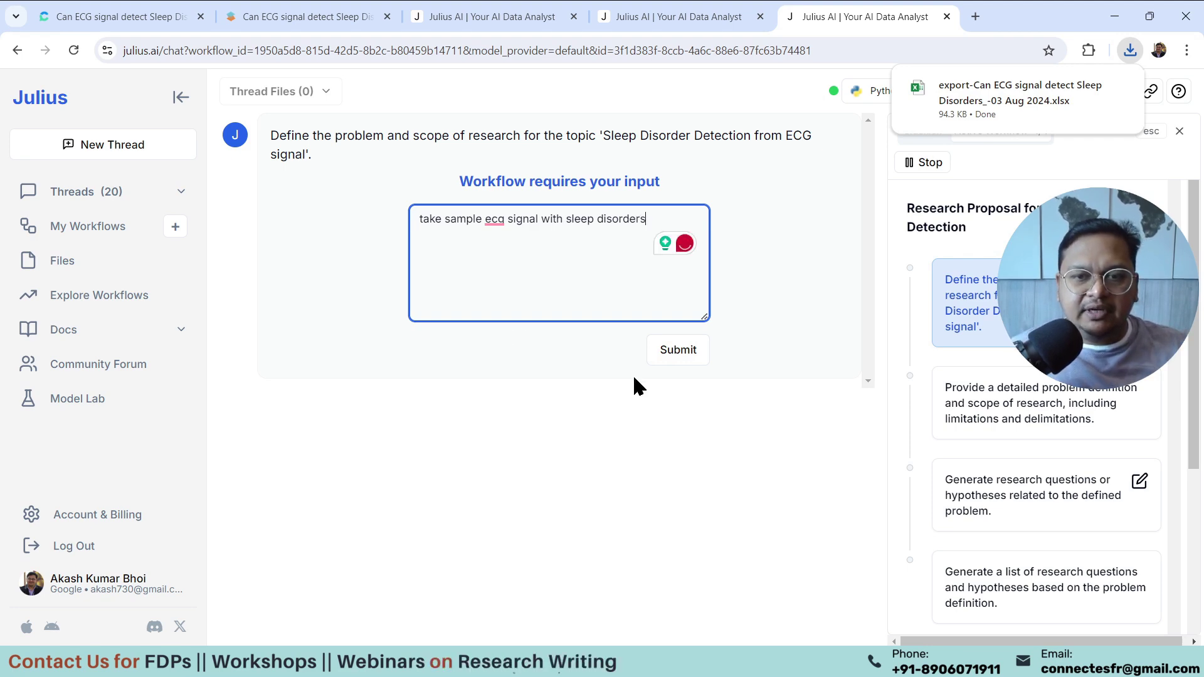
click(677, 352)
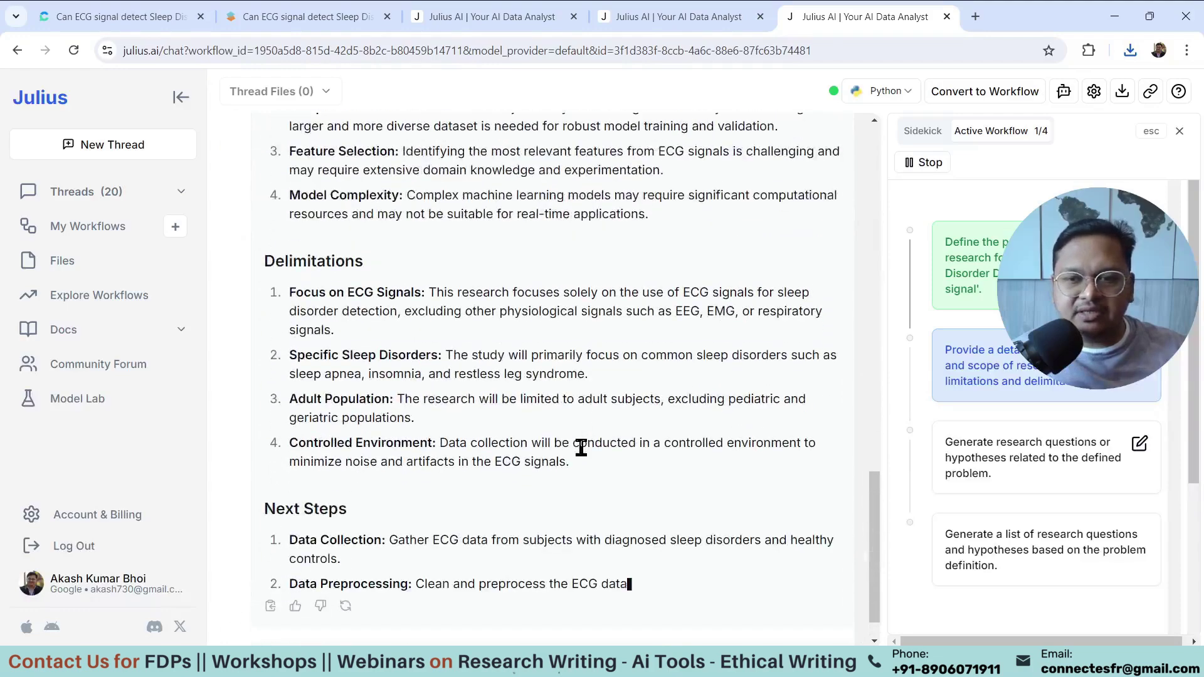
- Submit "NA" as the workflow input for generating research questions or hypotheses related to the defined problem
scroll(920, 431, down, 3)
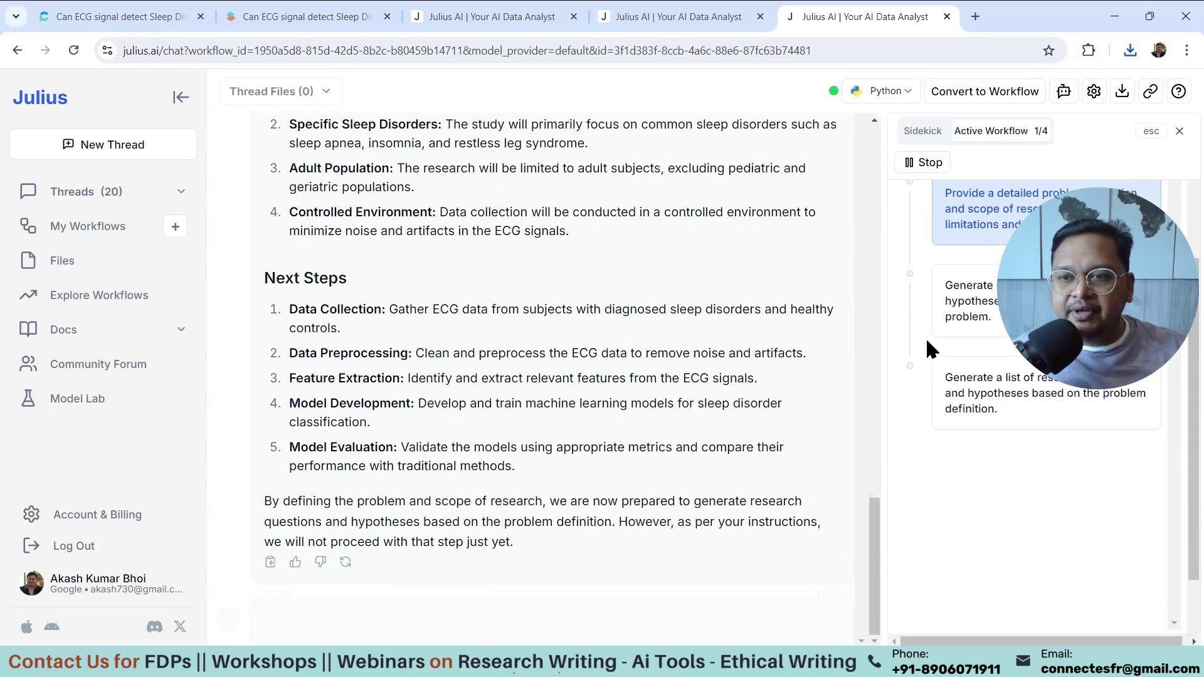
scroll(774, 478, down, 3)
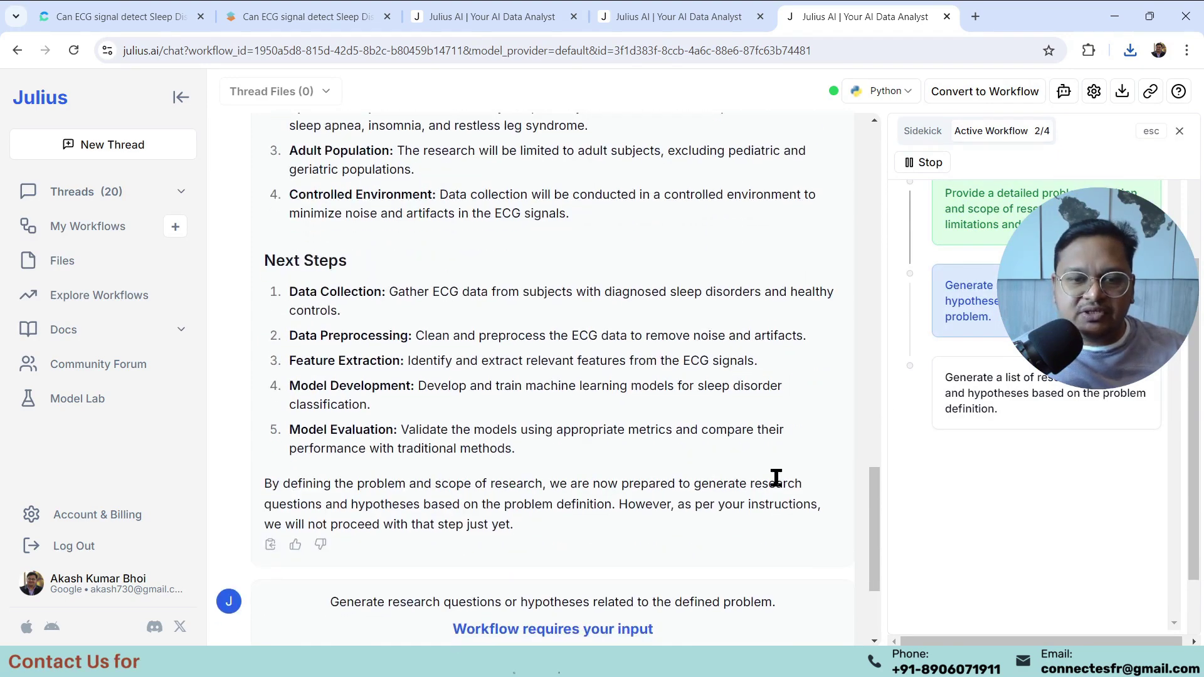
click(528, 545)
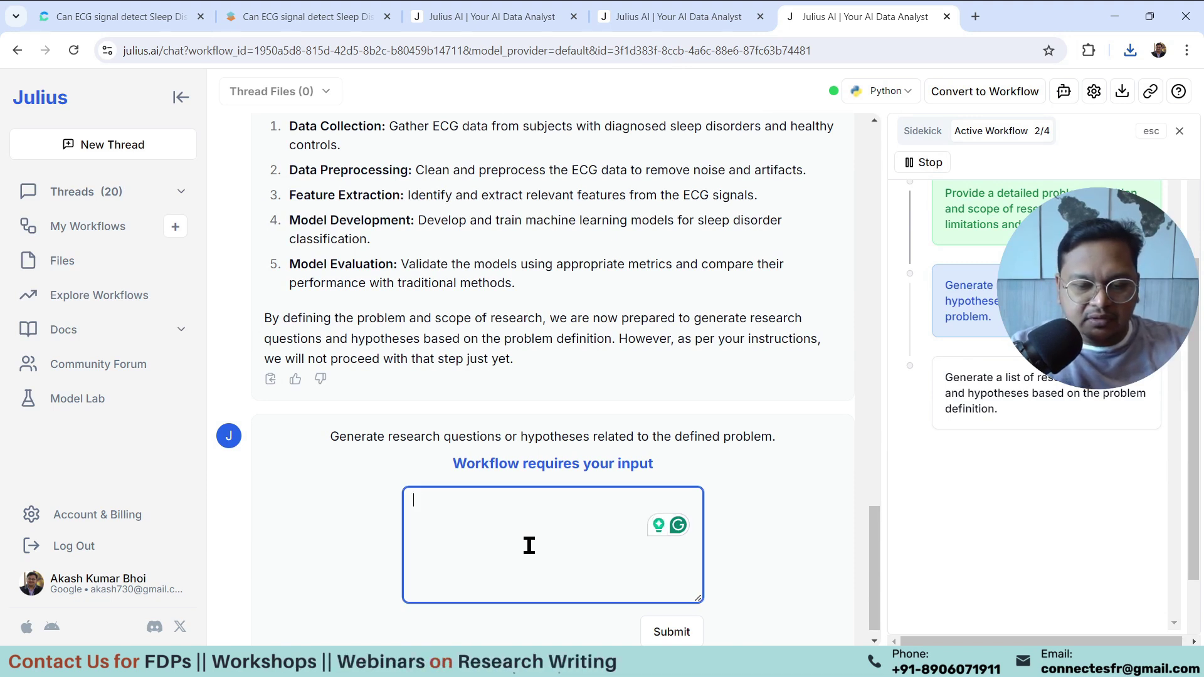
text(NA)
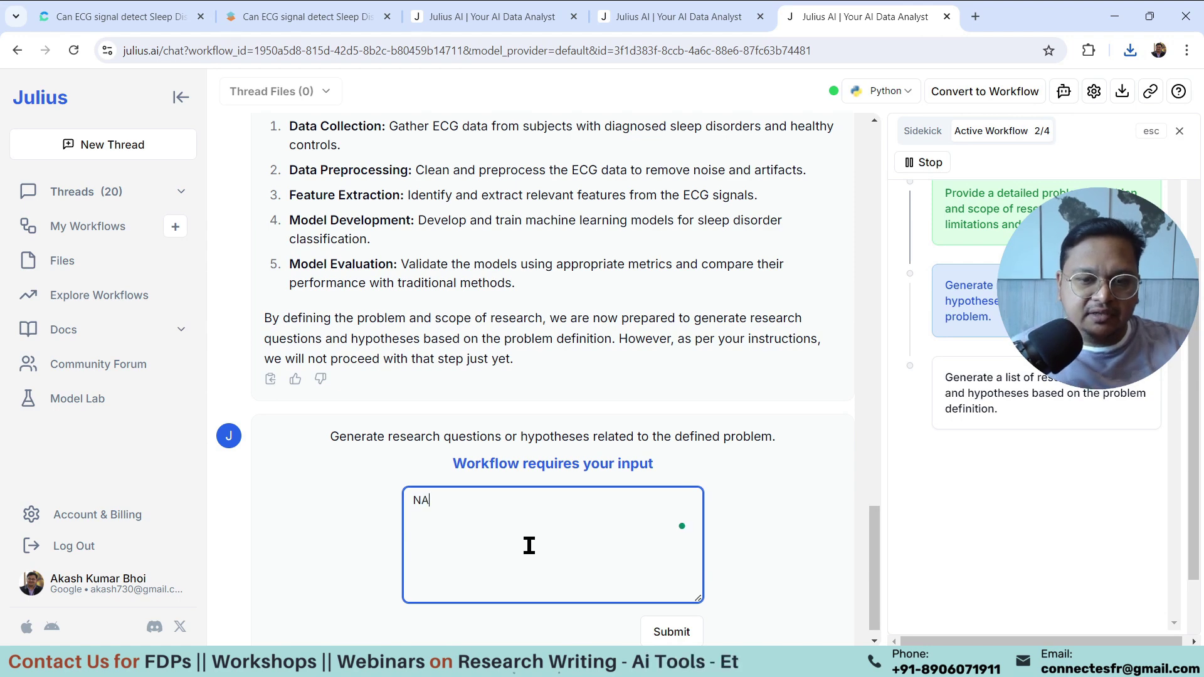
click(671, 632)
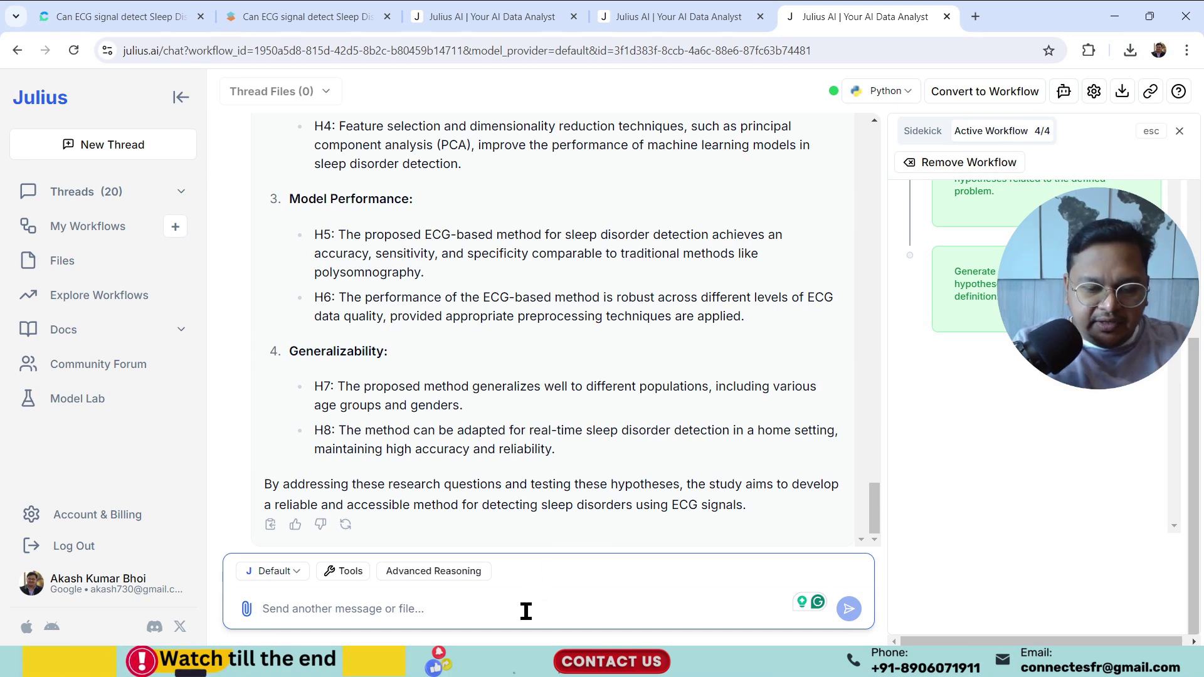
- Ask Julius "can you take sample signal and perform any hypothesis?" as a follow-up message in the chat
text(can you tak)
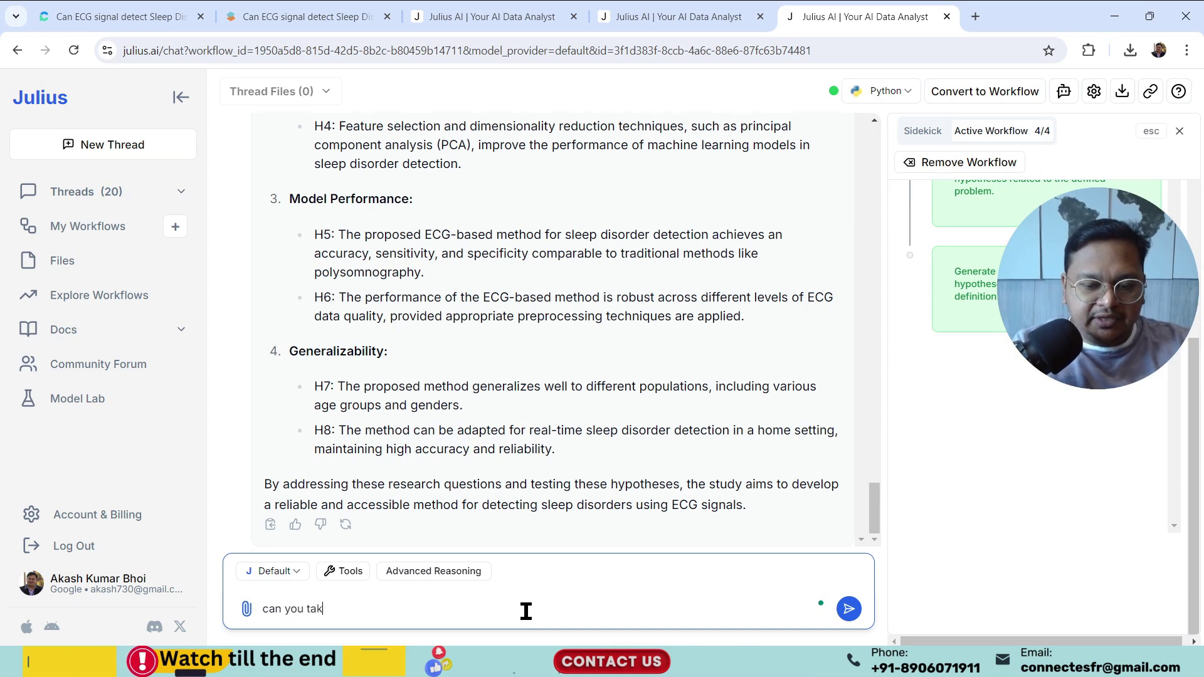
text(e sample)
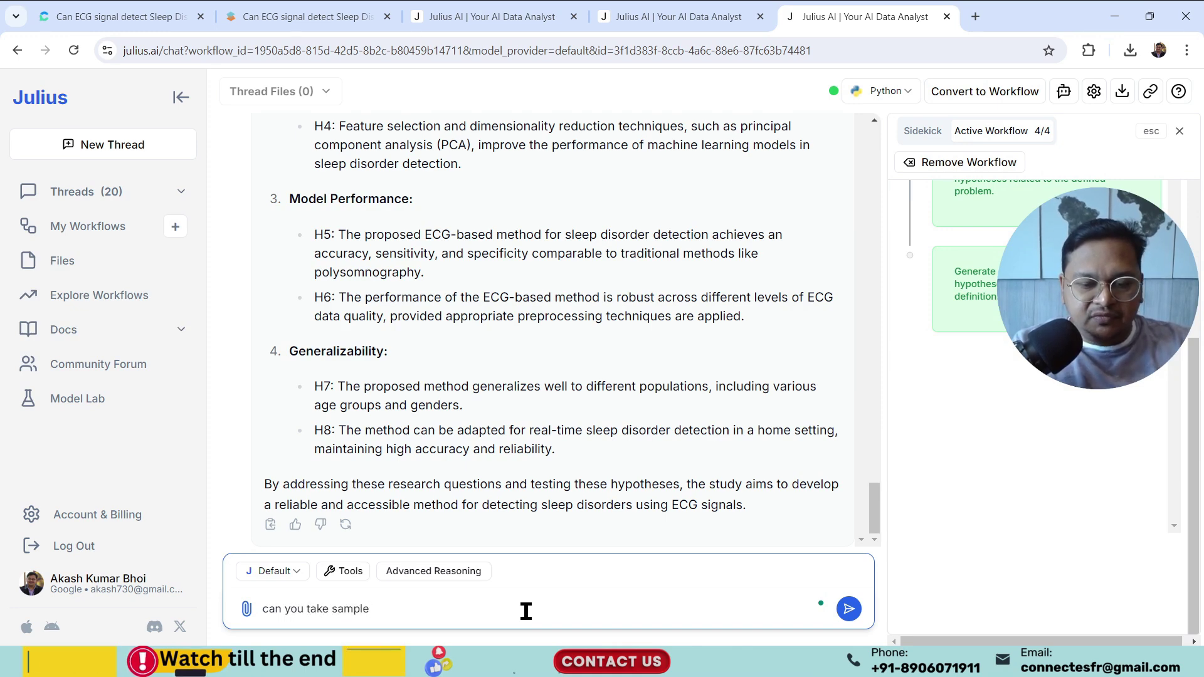
text( signal and )
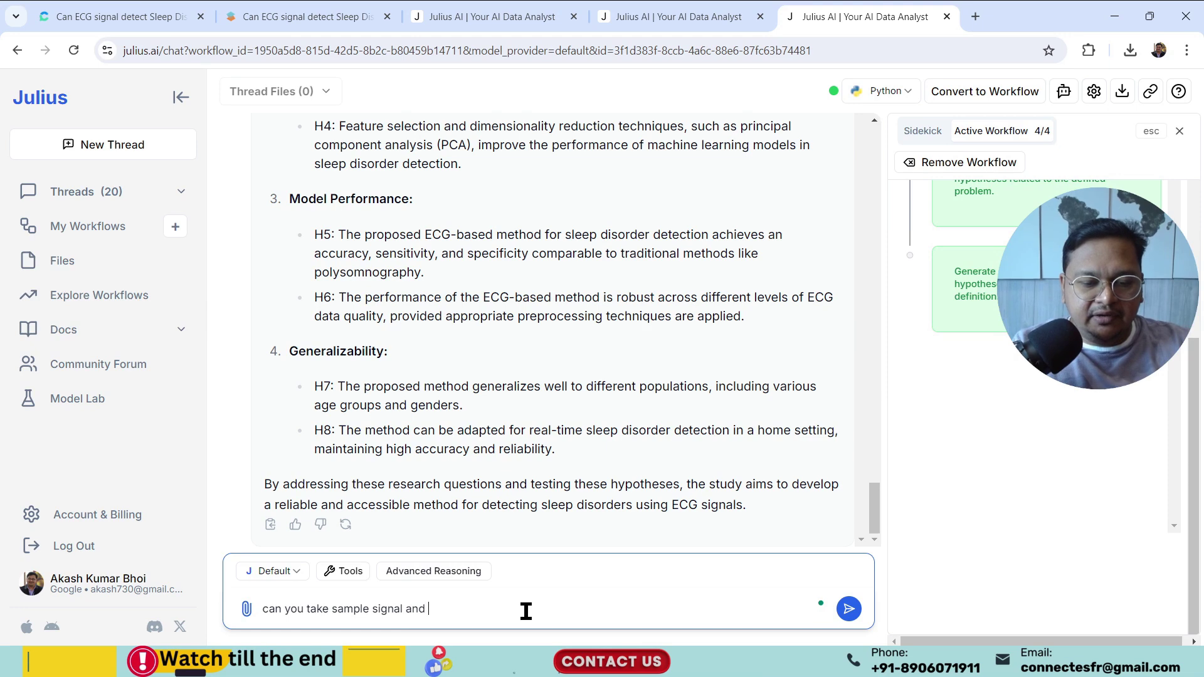
text(perform any)
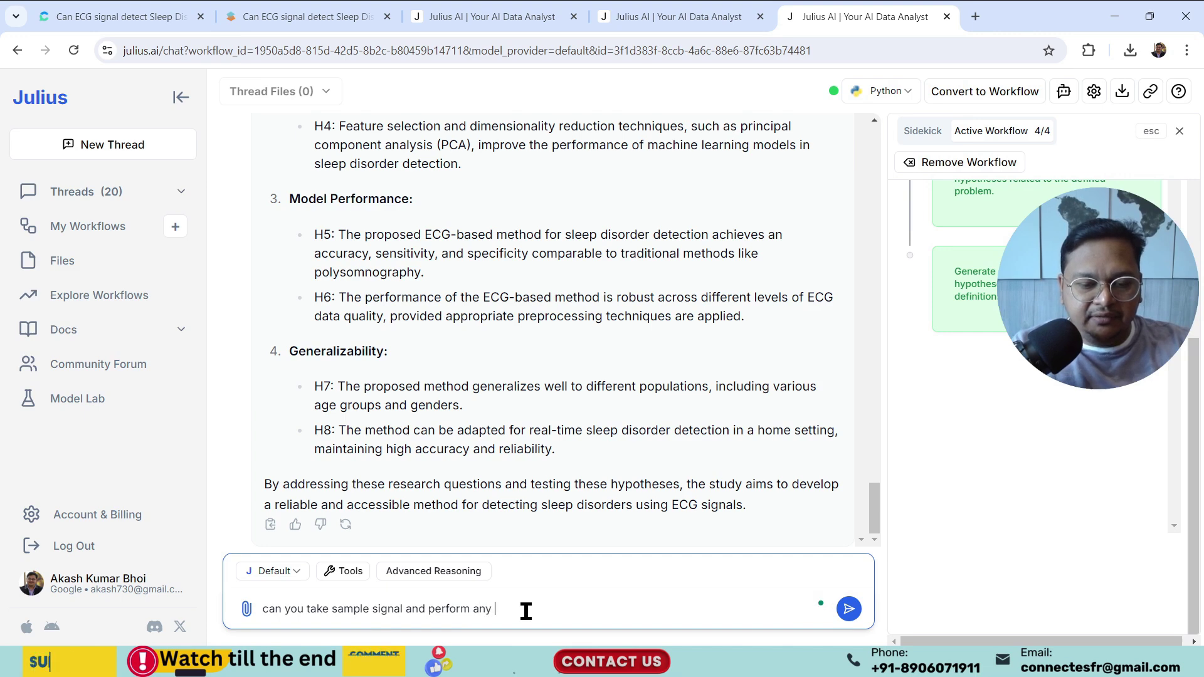
text( hyp)
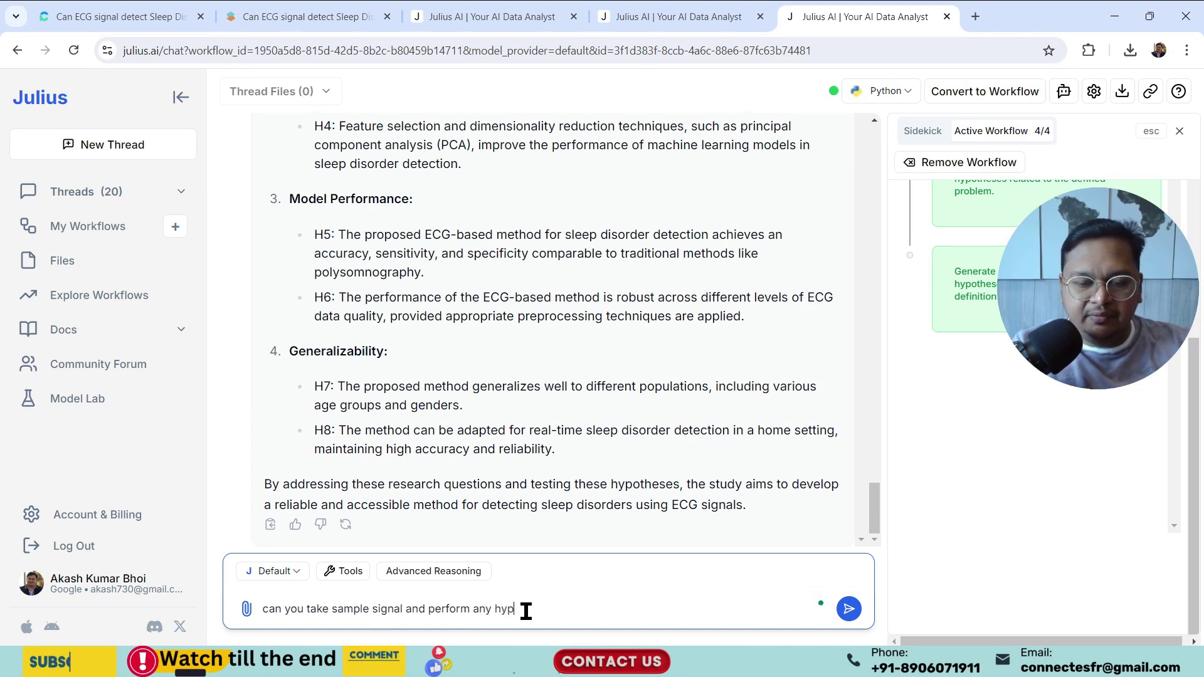
text(othesis)
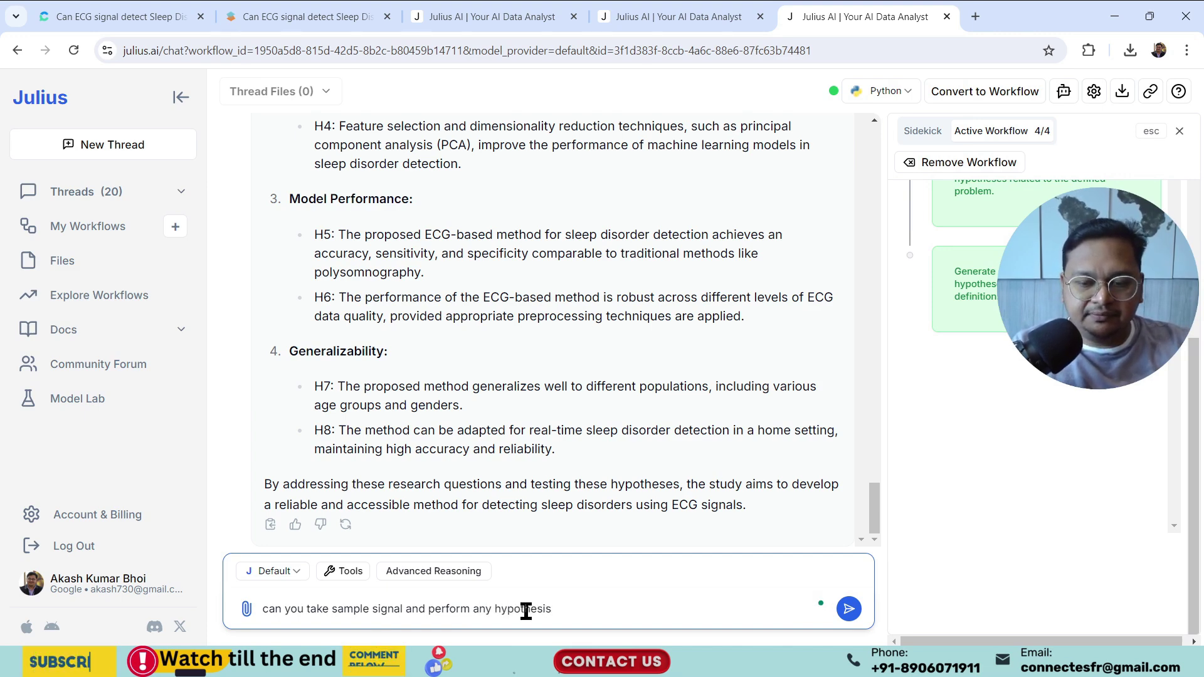
text(?)
key(Return)
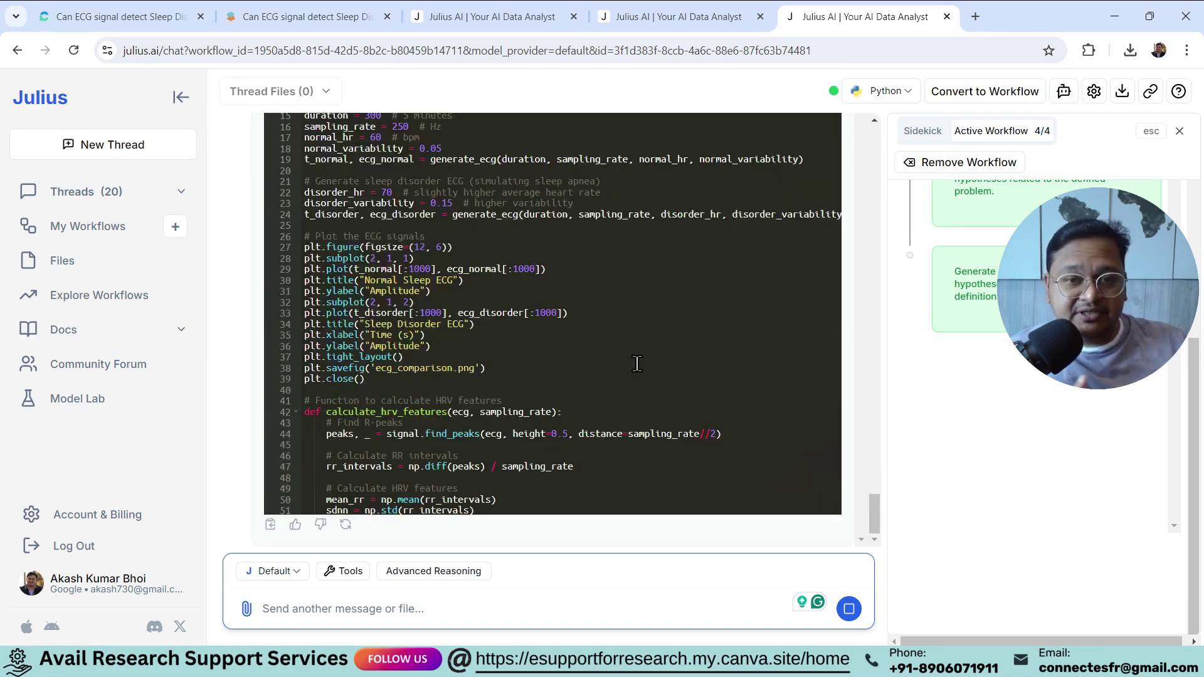
- Review the generated ECG analysis and copy the HRV features summary line together with its normal sleep and sleep disorder table
scroll(636, 363, up, 1)
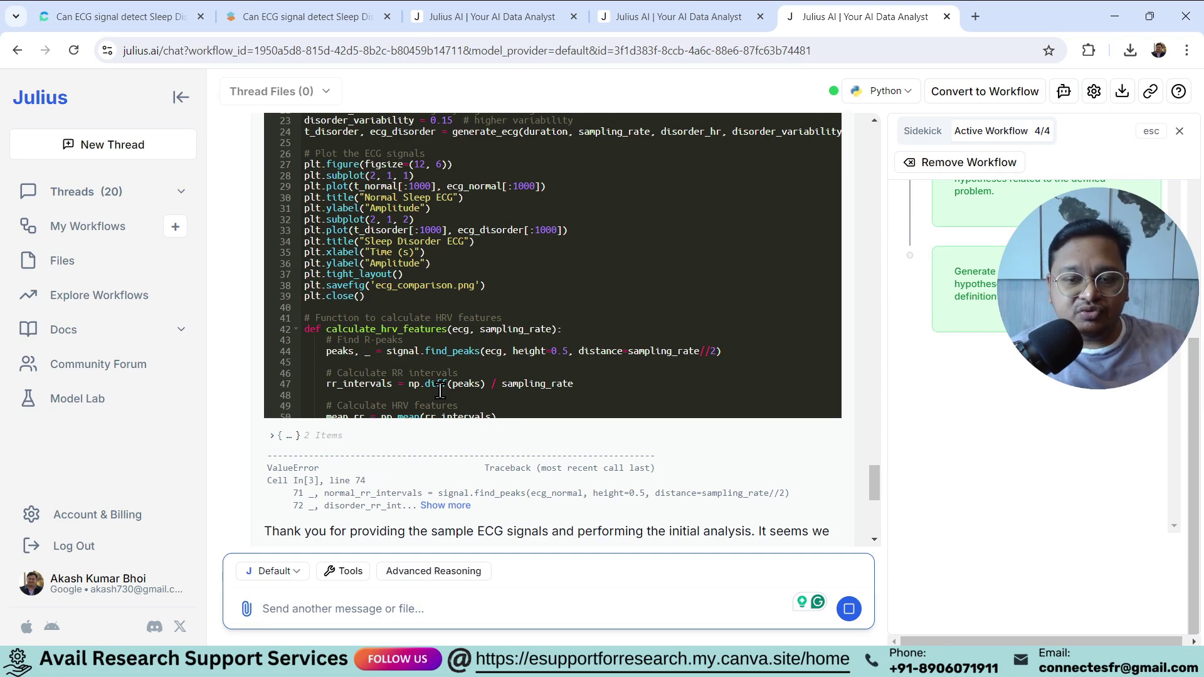
scroll(690, 389, down, 8)
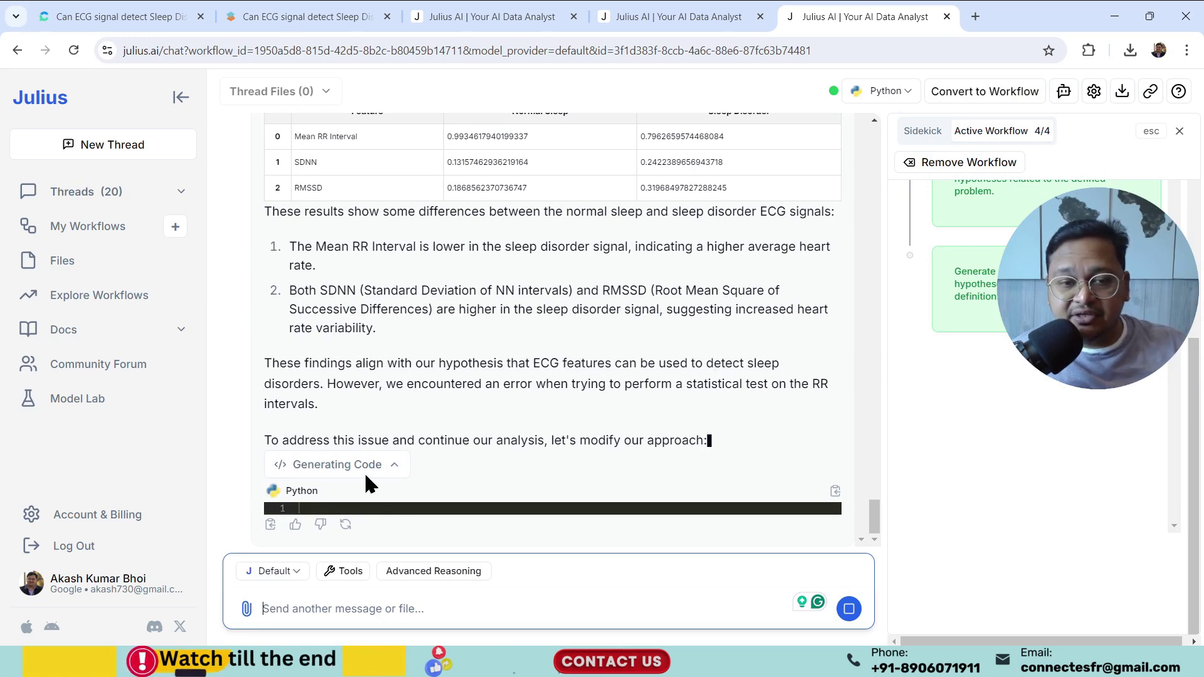
scroll(577, 423, up, 3)
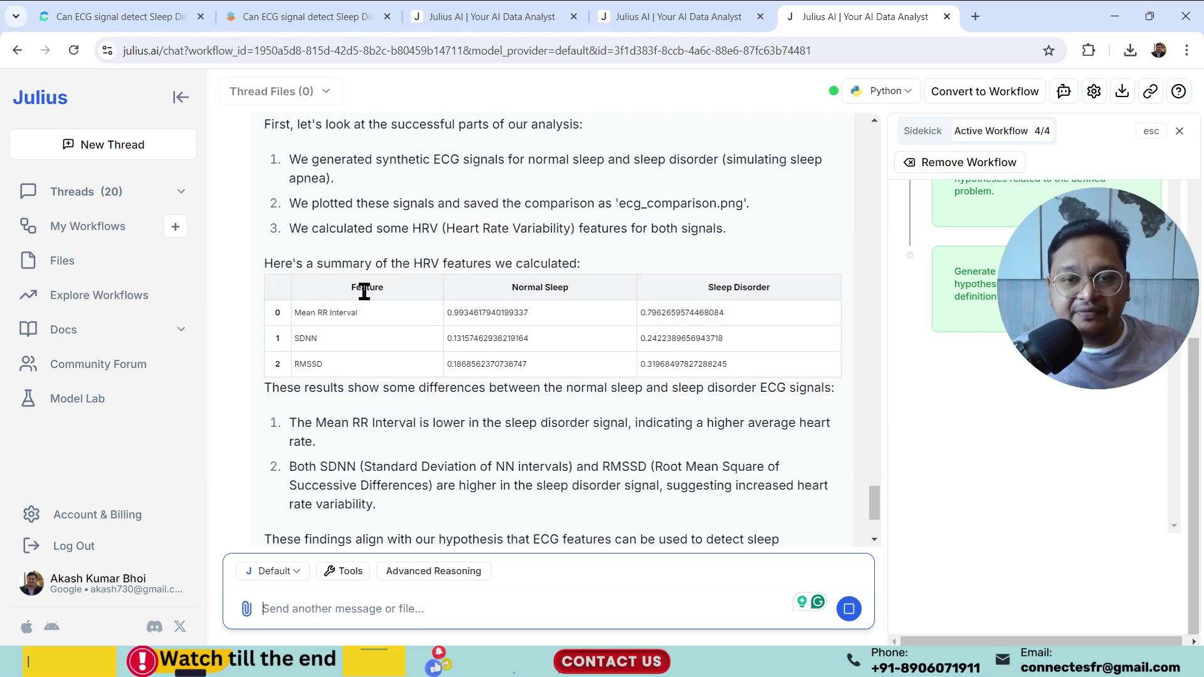
drag(295, 313, 387, 321)
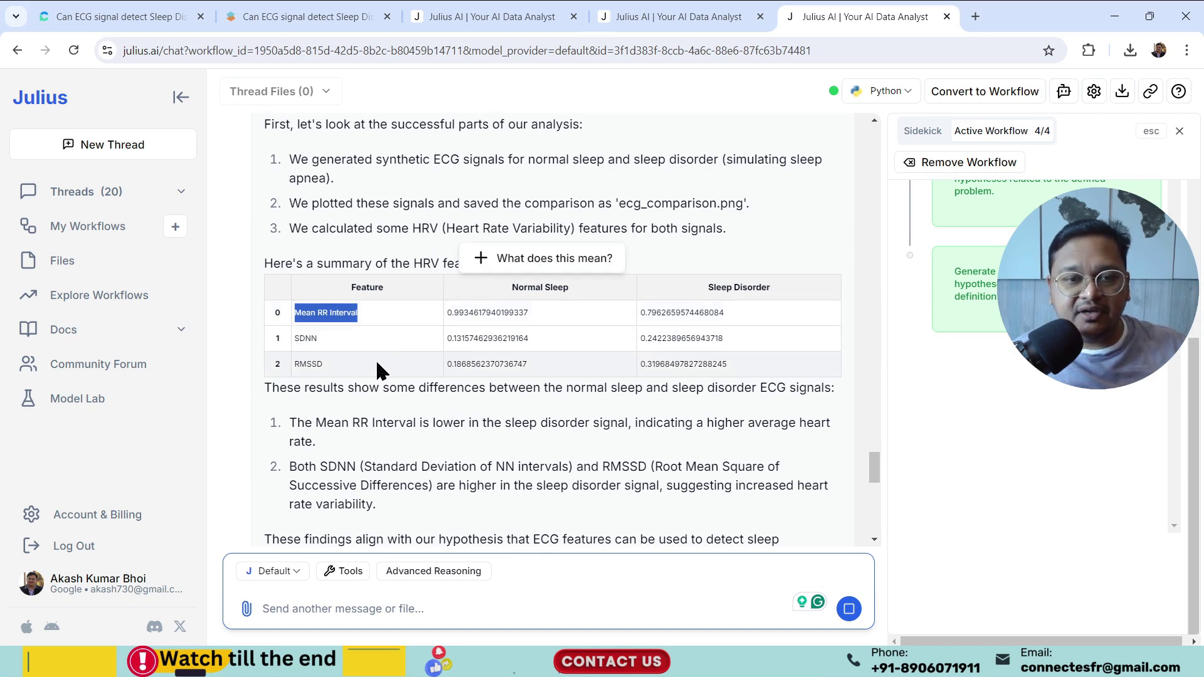
click(332, 289)
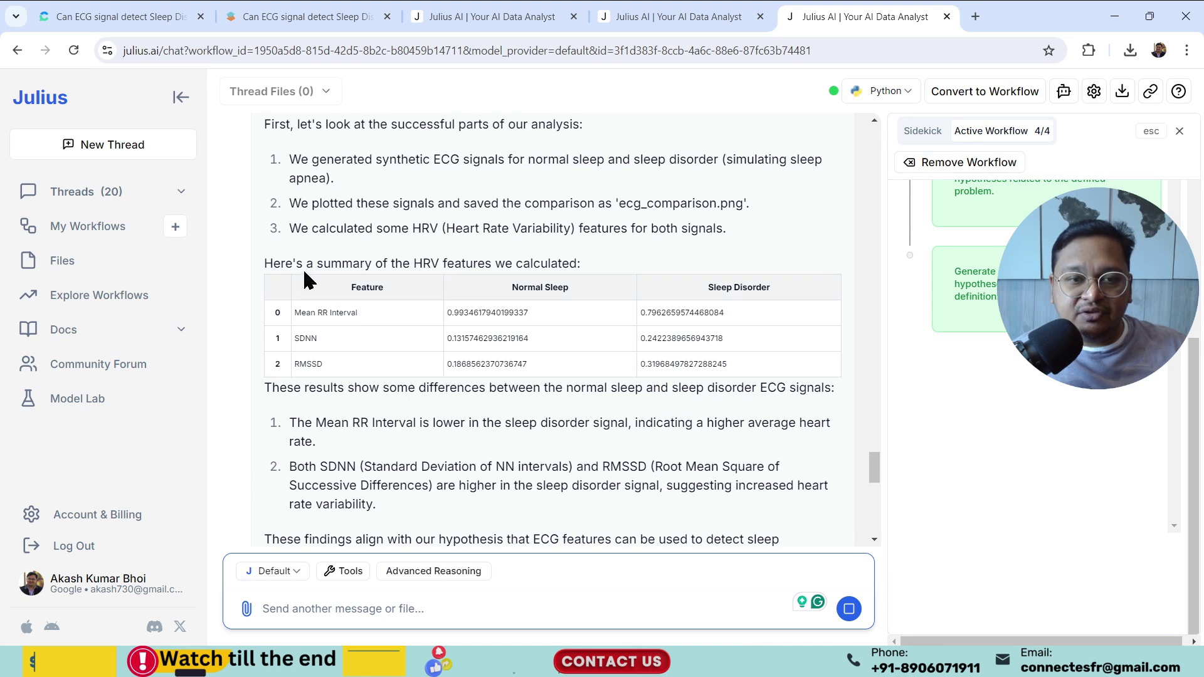
drag(264, 264, 778, 367)
key(ctrl+c)
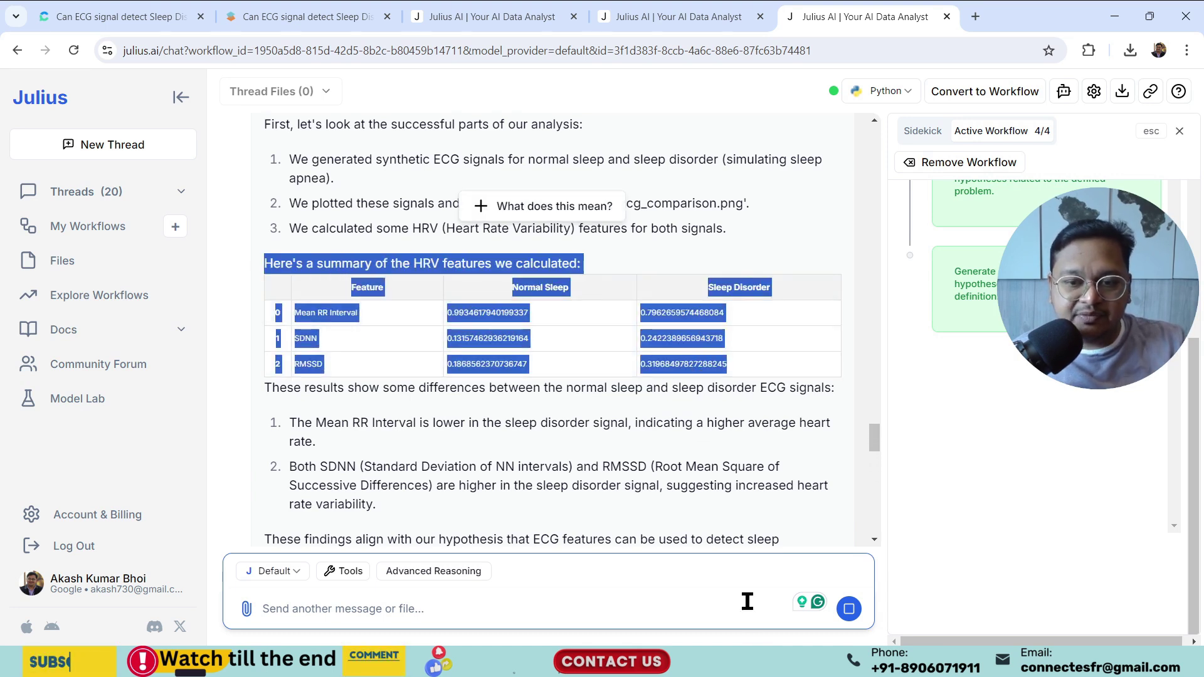
- Switch to Word and paste the HRV features summary and table on a new line below the "Anticipated results (Expected Outcomes)" heading
key(alt+Tab)
scroll(395, 527, down, 5)
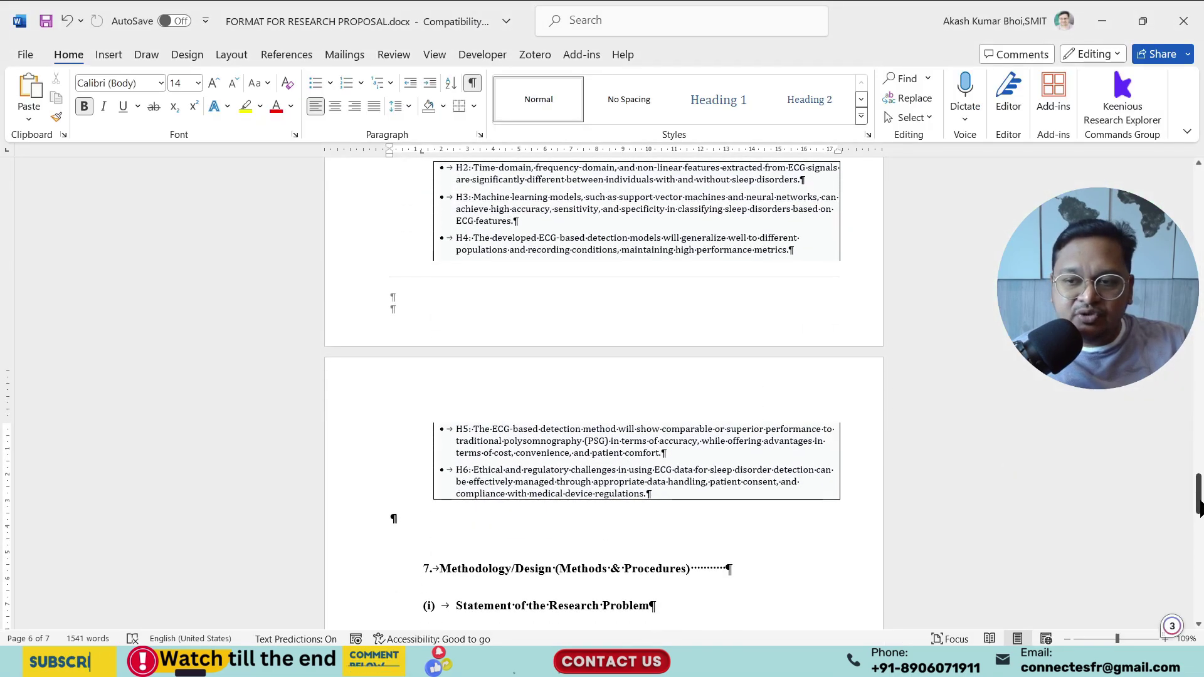
drag(1197, 511, 1198, 542)
click(717, 407)
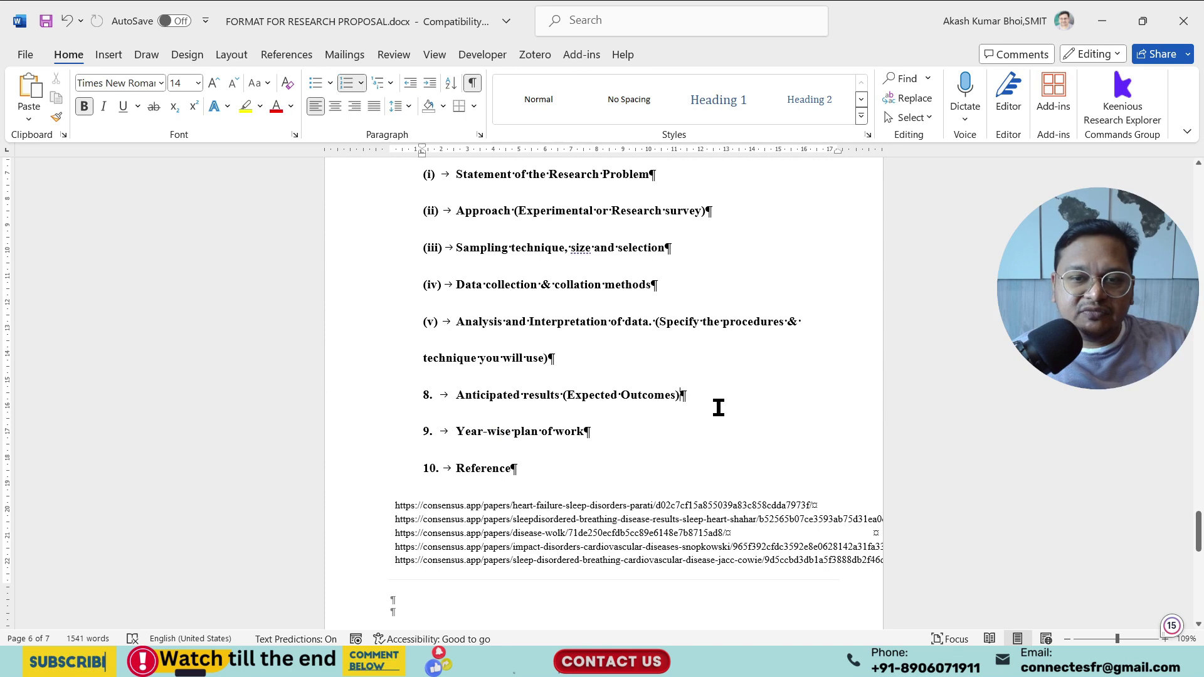
key(Return)
key(BackSpace)
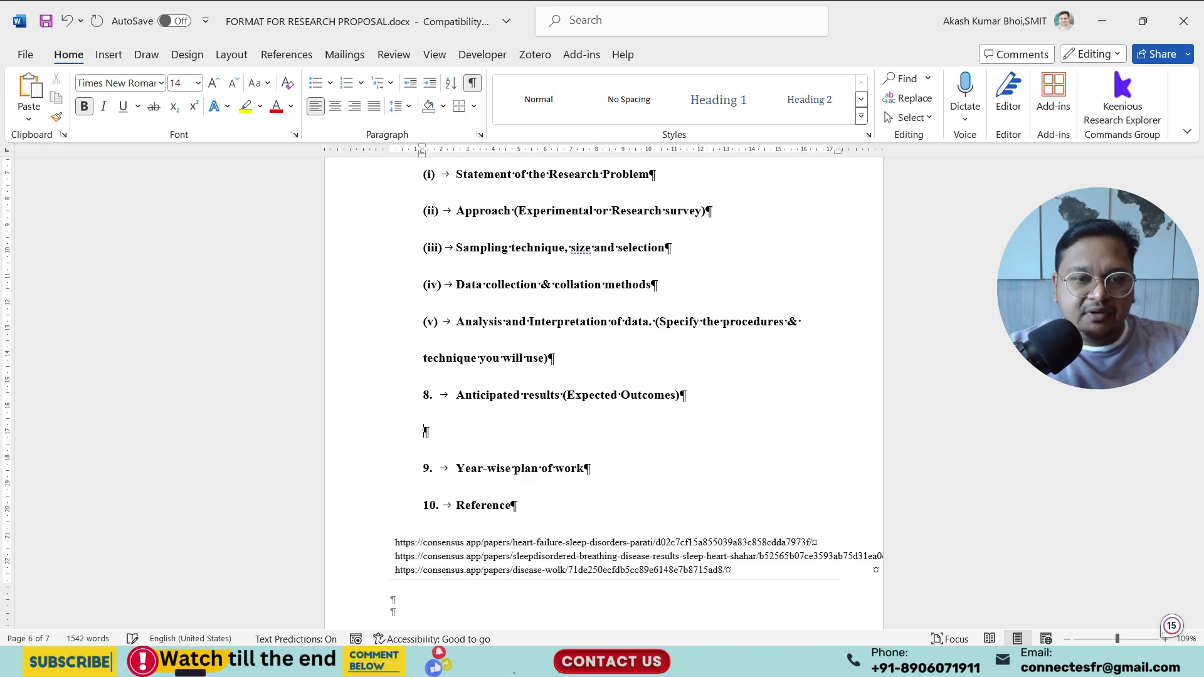
key(ctrl+v)
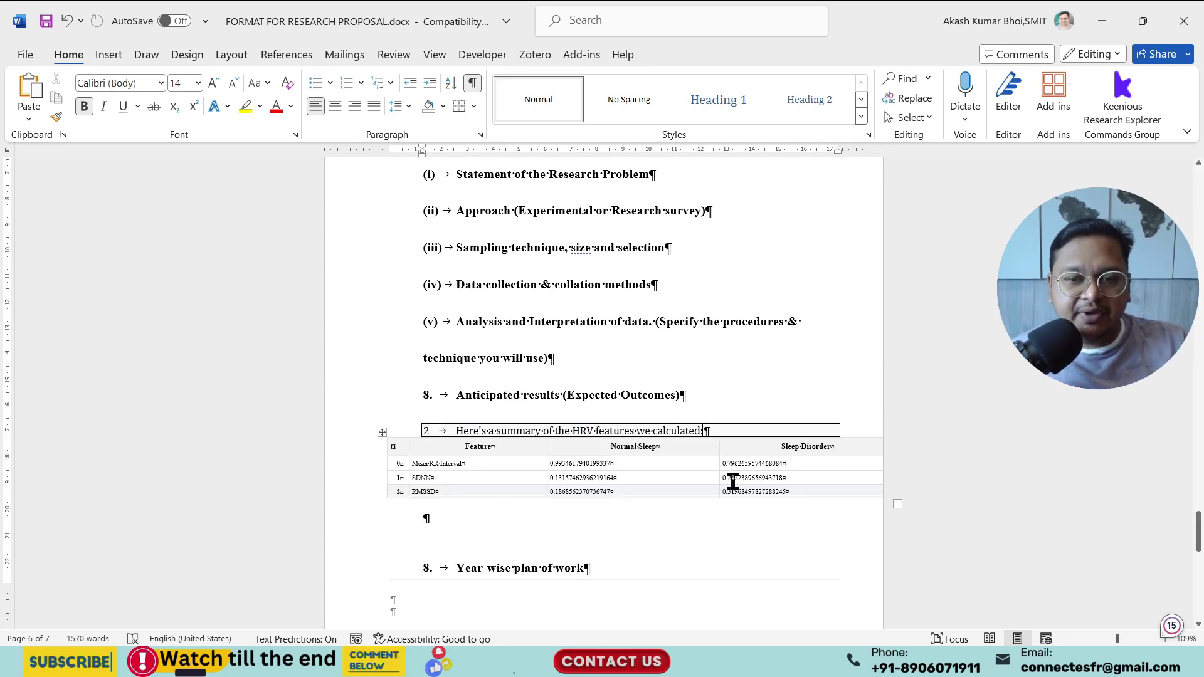
- Copy the Julius statistical test results, from the T-statistic through the p-value interpretation, into Word below the HRV features table
click(670, 663)
scroll(664, 405, down, 15)
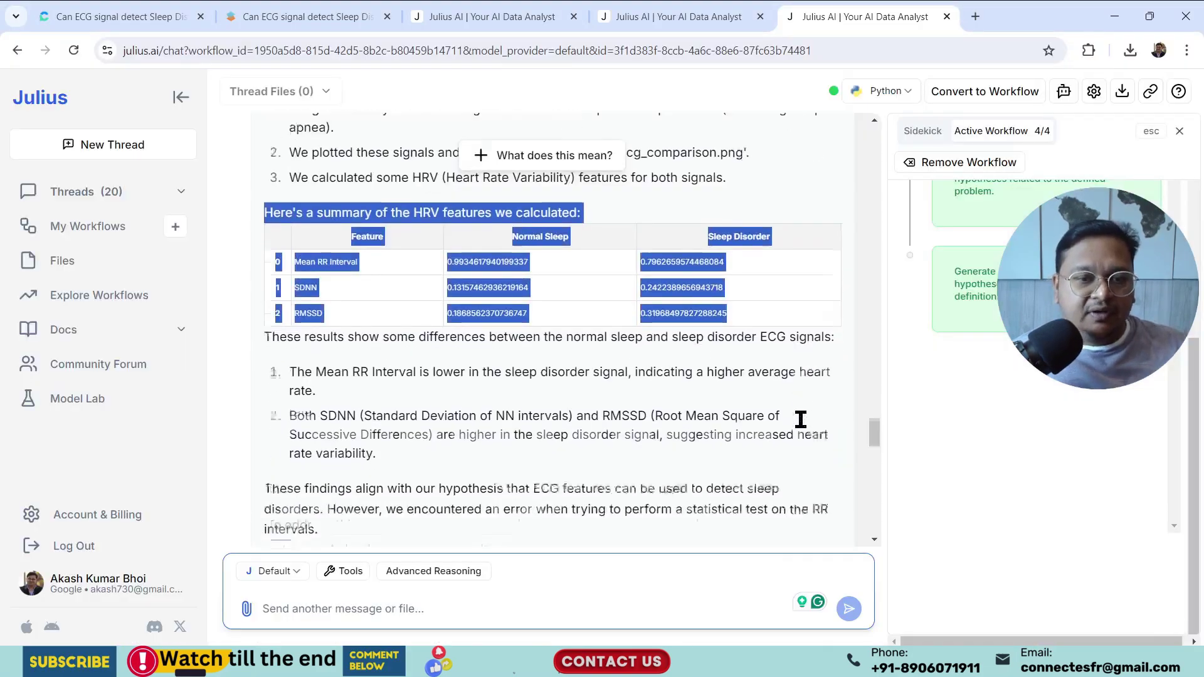
scroll(664, 402, down, 3)
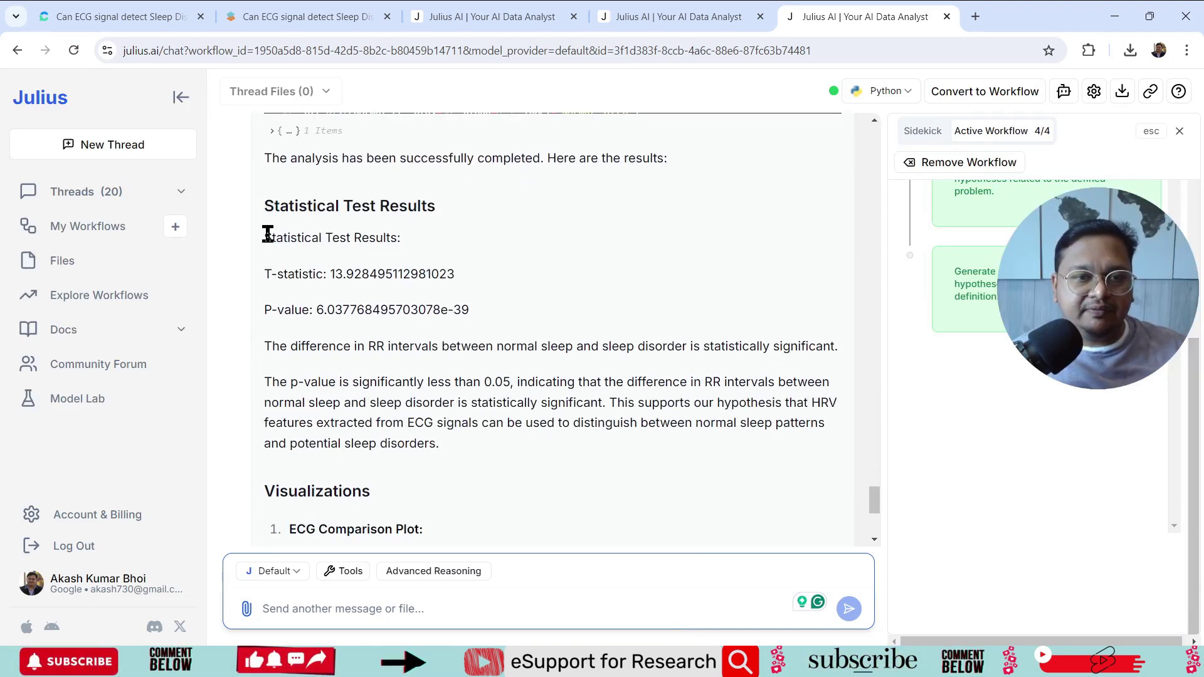
drag(263, 237, 537, 307)
key(ctrl+c)
scroll(535, 376, down, 2)
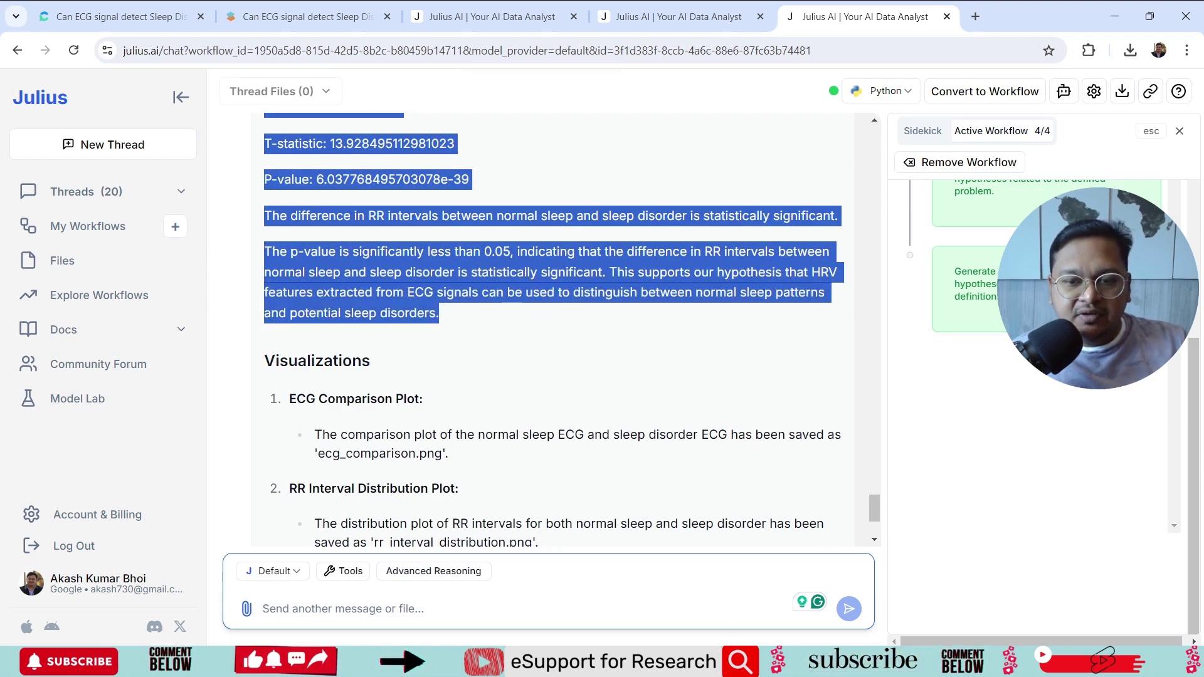
key(alt+Tab)
key(ctrl+v)
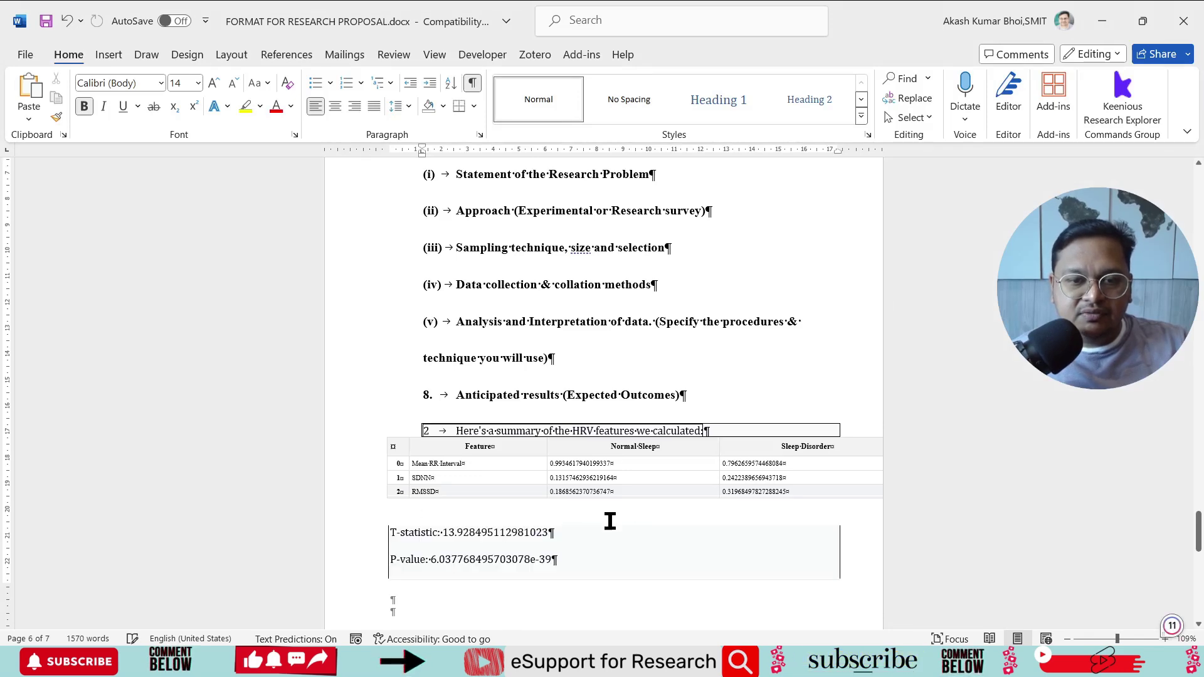
- Switch to Julius in the browser and download both the ECG Comparison Plot and the RR Interval Distribution Plot
key(alt+Tab)
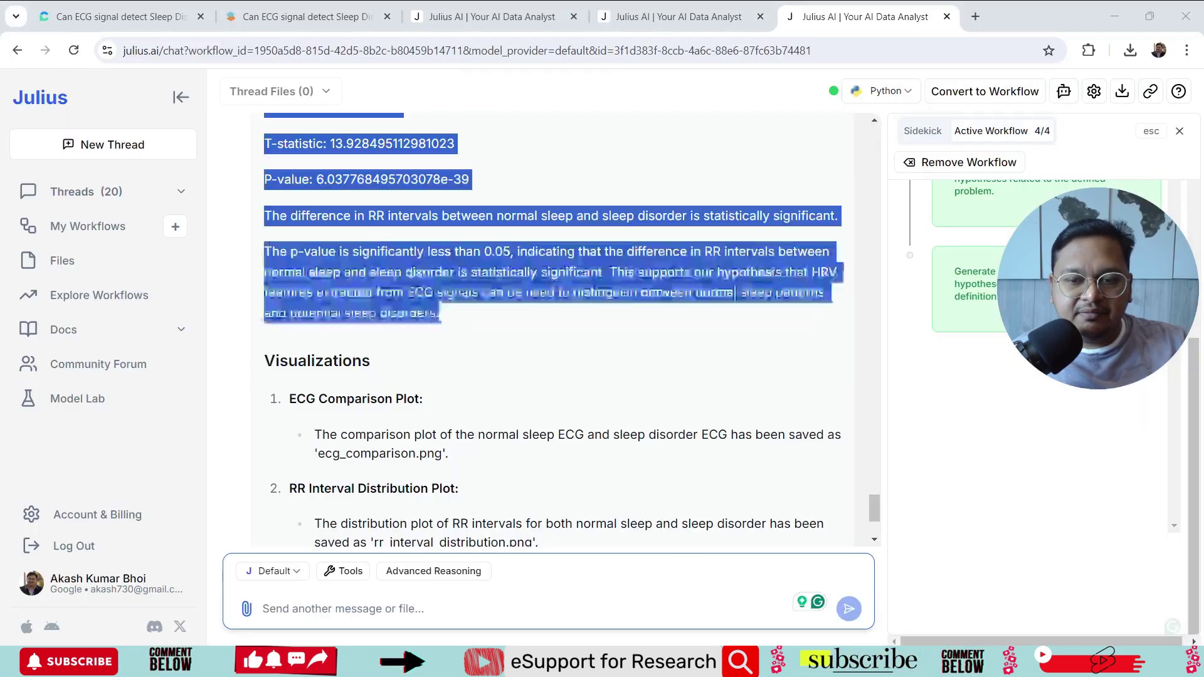
scroll(740, 425, down, 5)
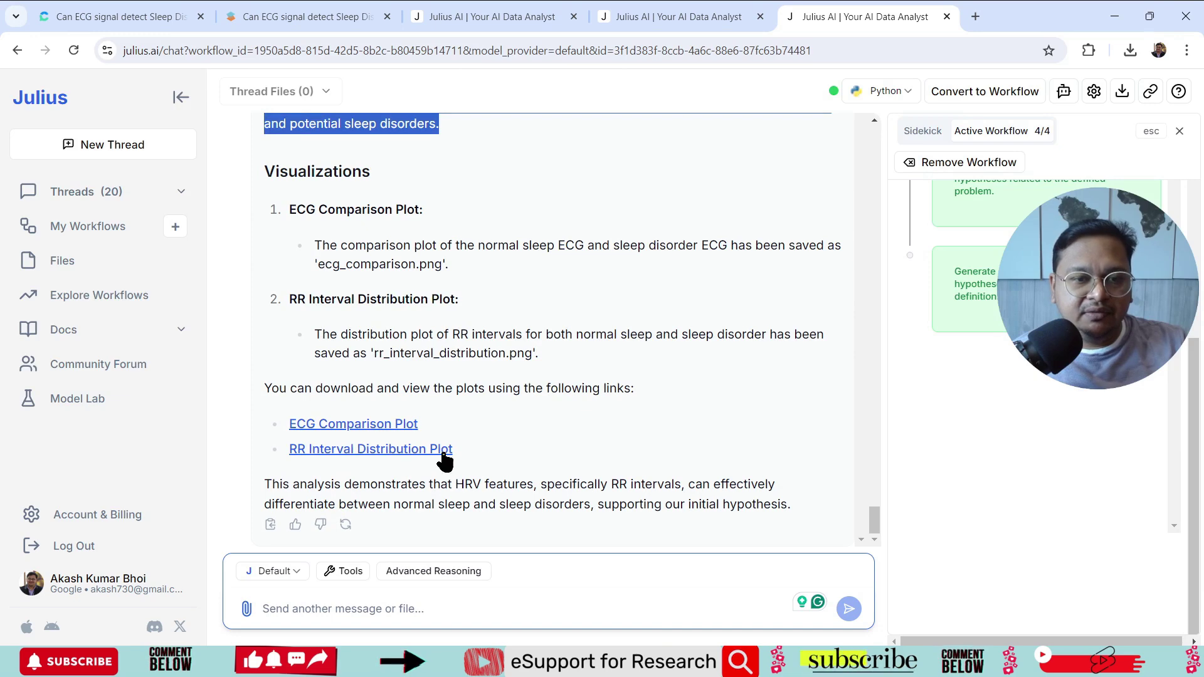
click(370, 427)
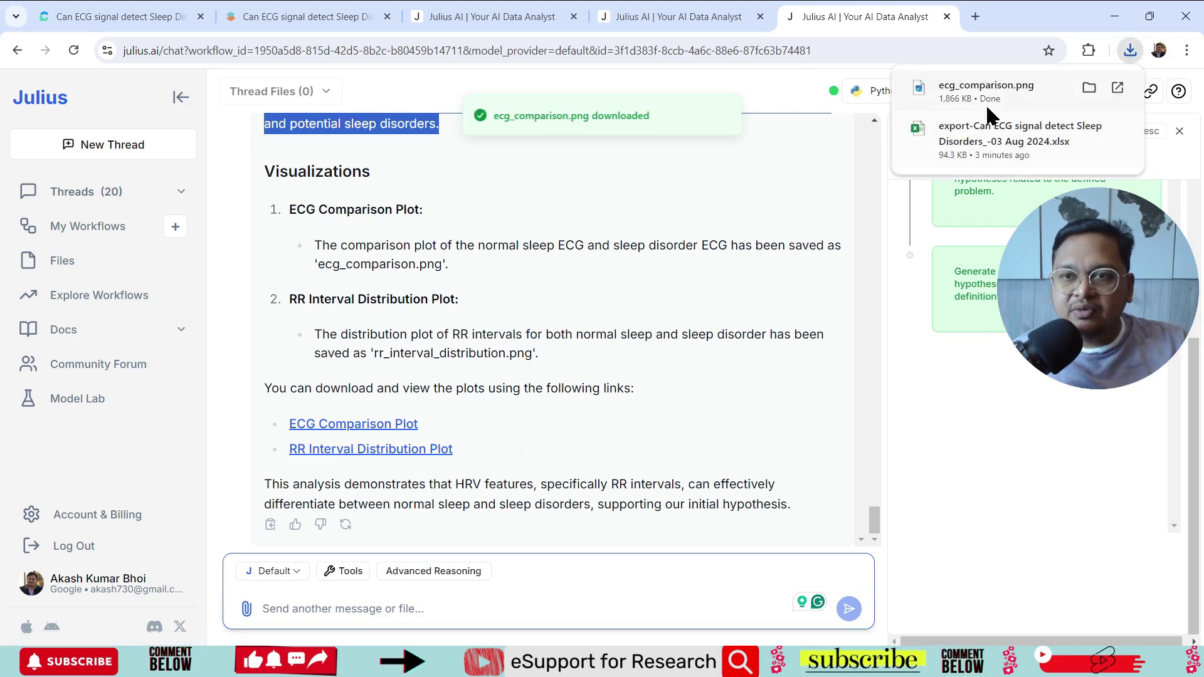
click(985, 88)
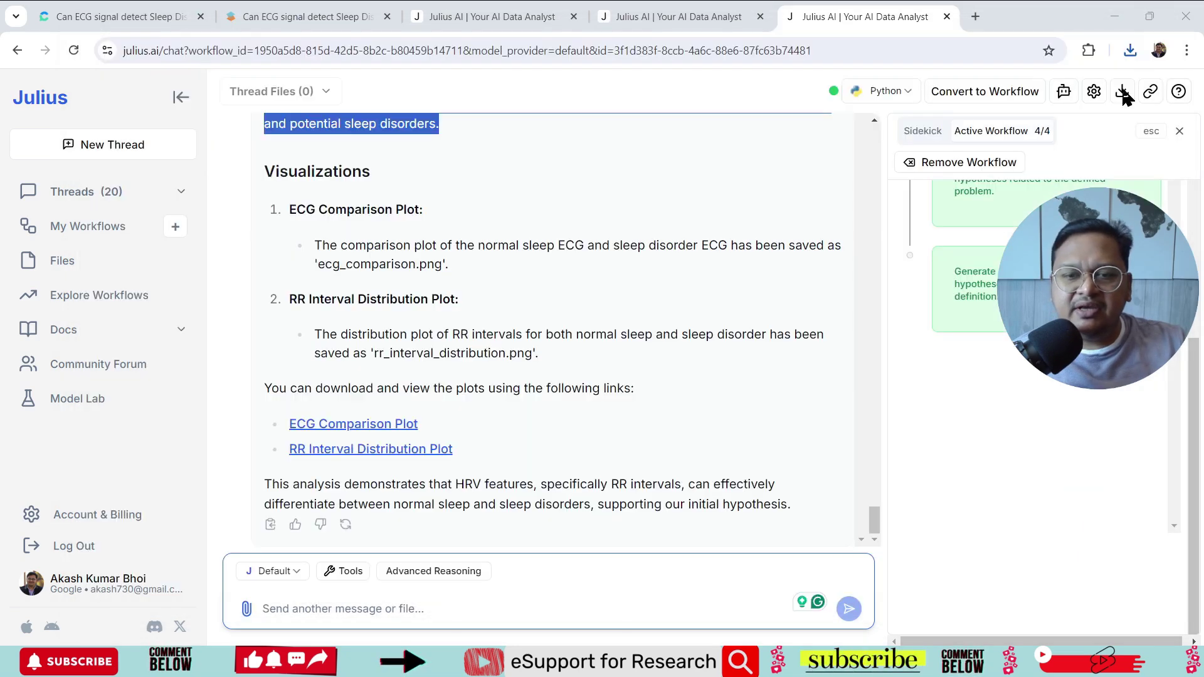
click(1161, 37)
click(387, 459)
click(393, 450)
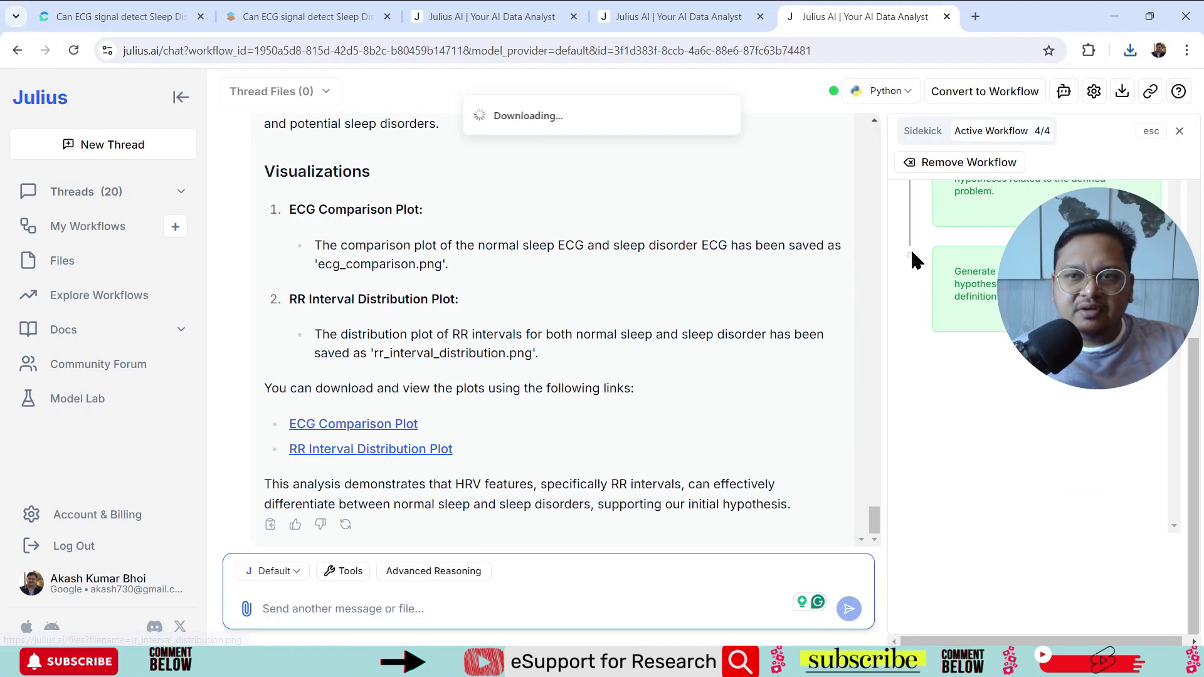
- Copy rr_interval_distribution.png and ecg_comparison.png from the Downloads folder and paste them into Word below the statistical test results
click(1129, 54)
click(1074, 119)
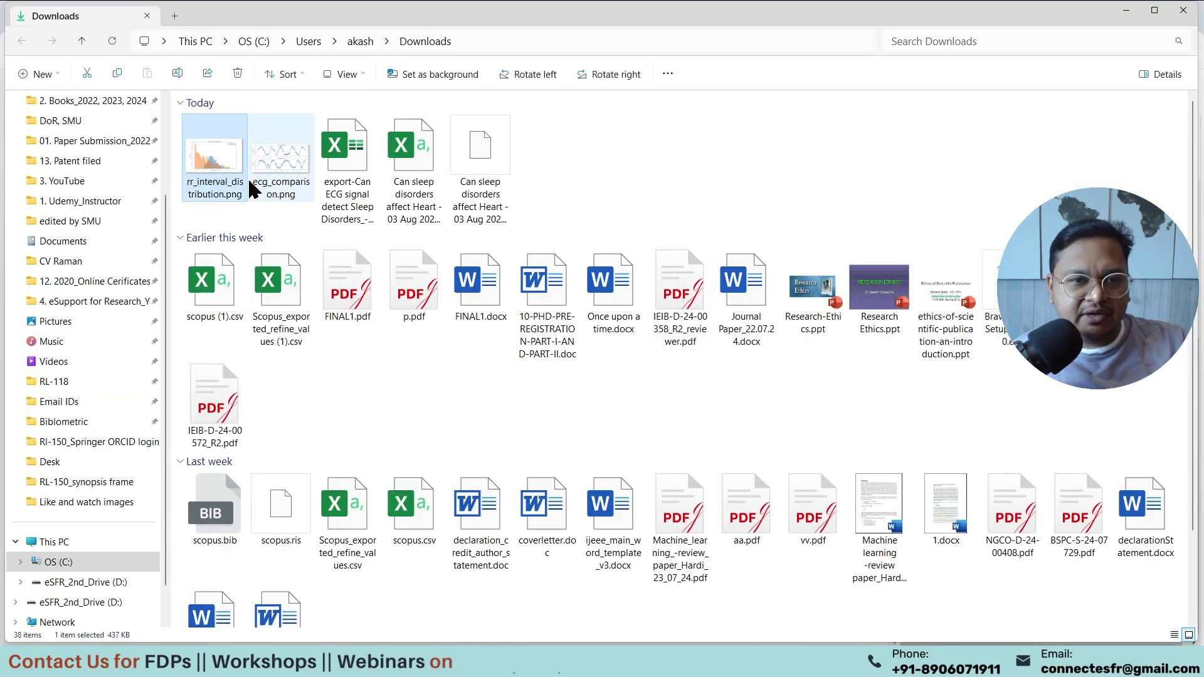
key(alt+Tab)
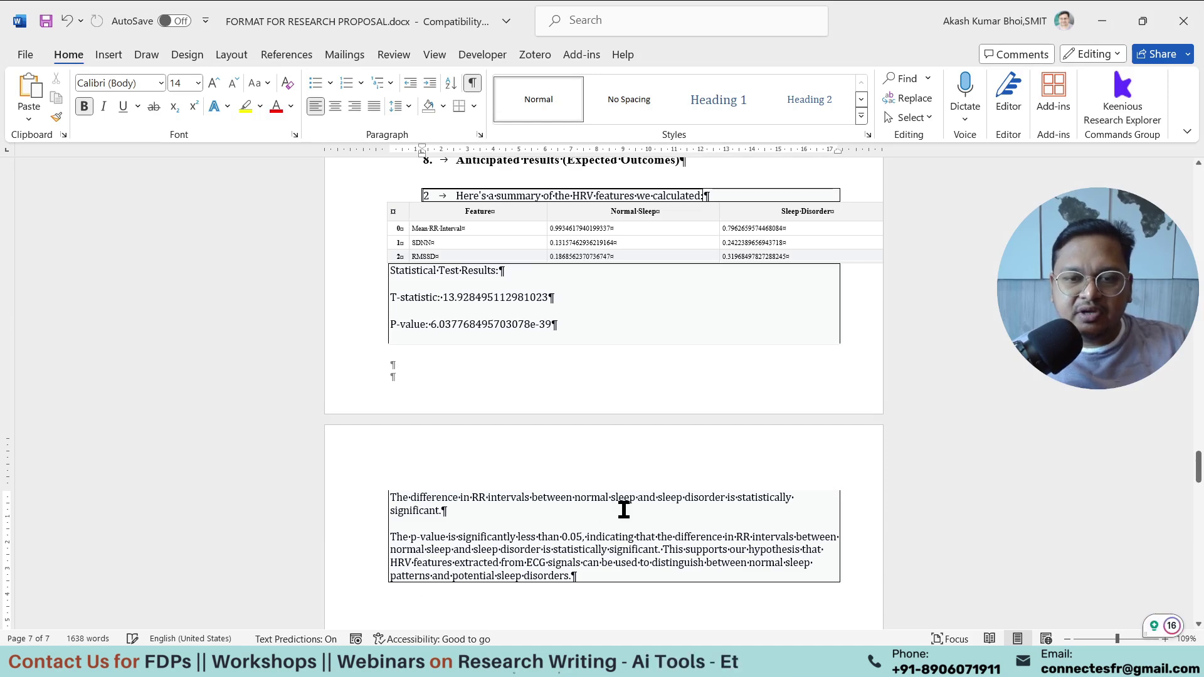
key(ctrl+v)
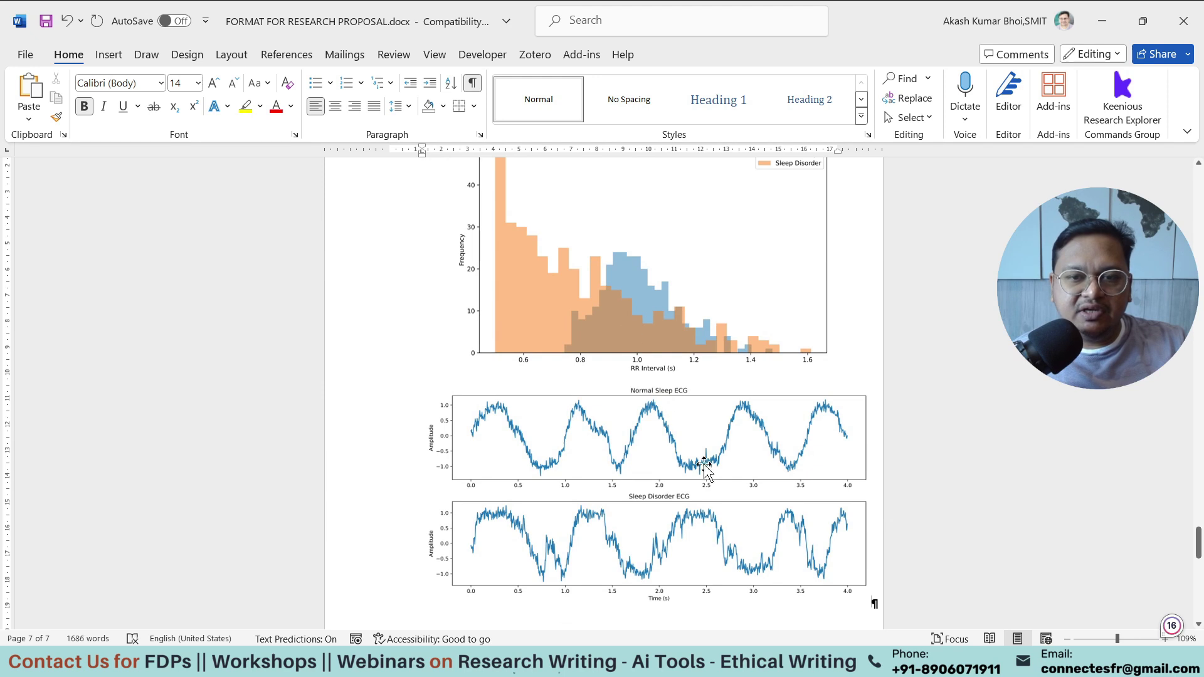
scroll(815, 401, down, 4)
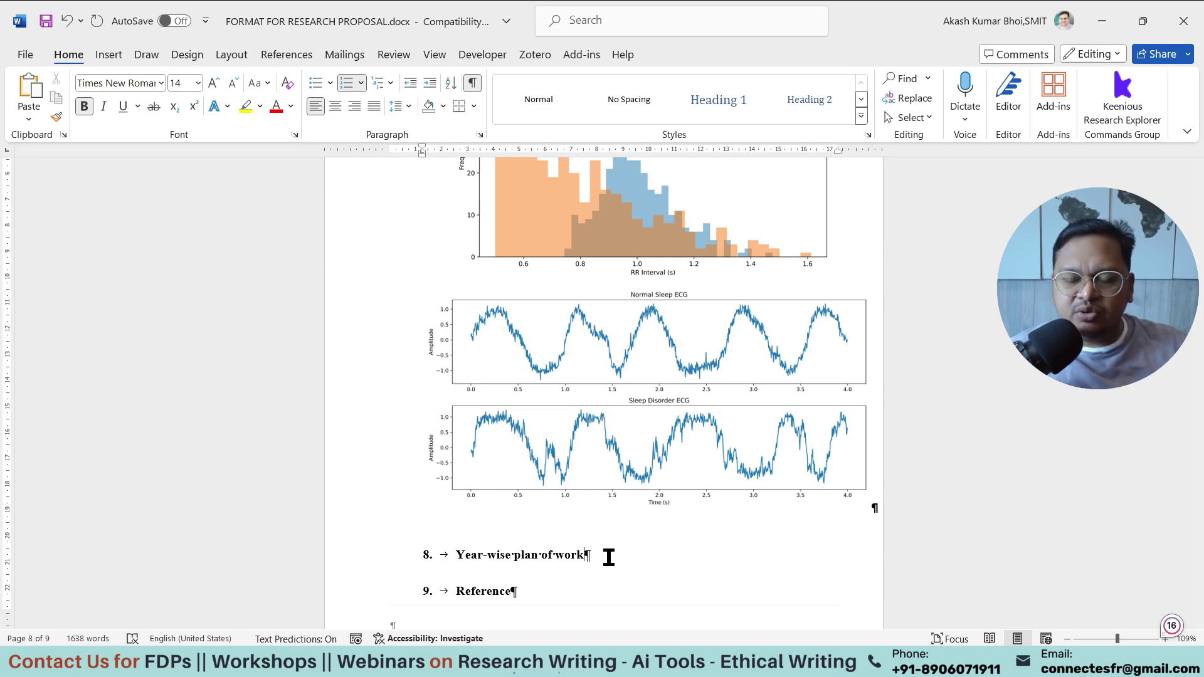
- Copy the "Sampling technique, size and selection" heading from Word and ask Julius "what Sampling technique, size and selection used here>"
drag(1199, 561, 1198, 463)
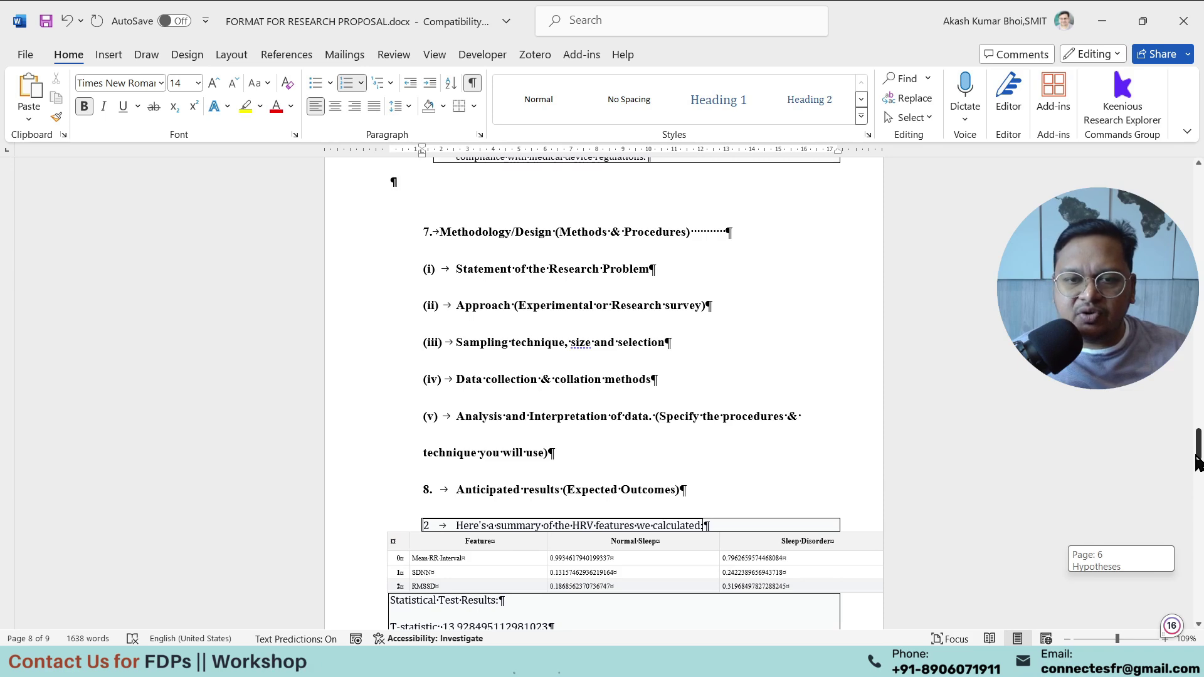
drag(458, 342, 718, 341)
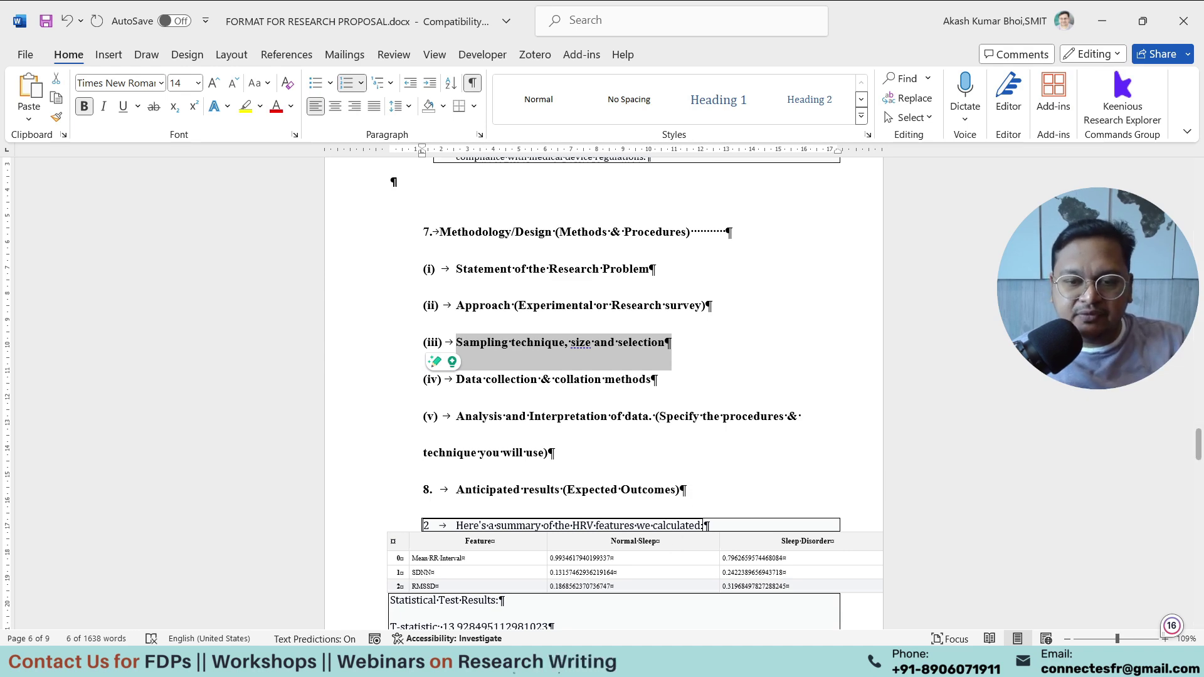
key(alt+Tab)
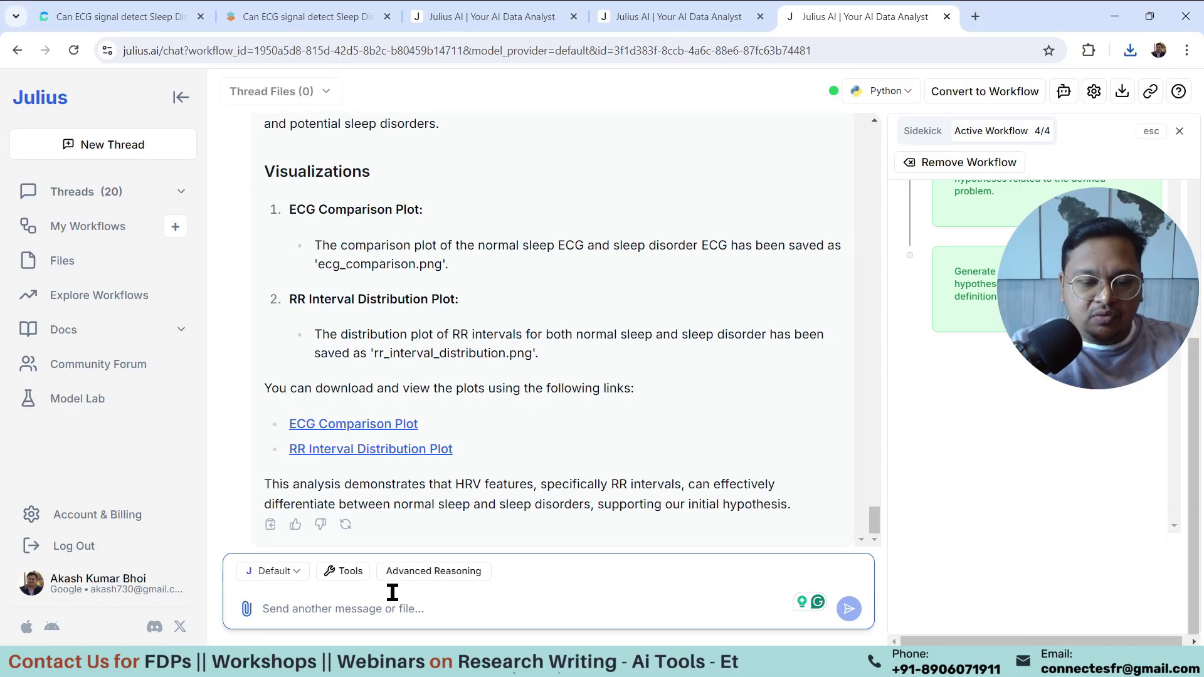
text(what)
text((iii)  Sampling technique, size and selection)
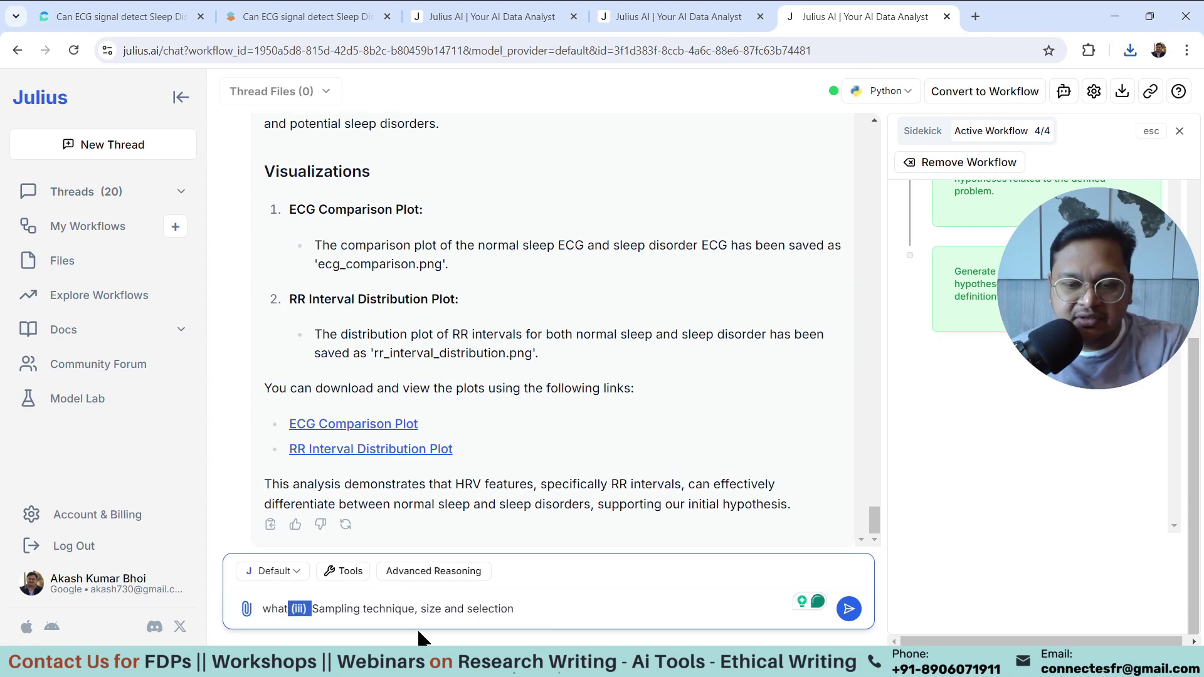
key(BackSpace)
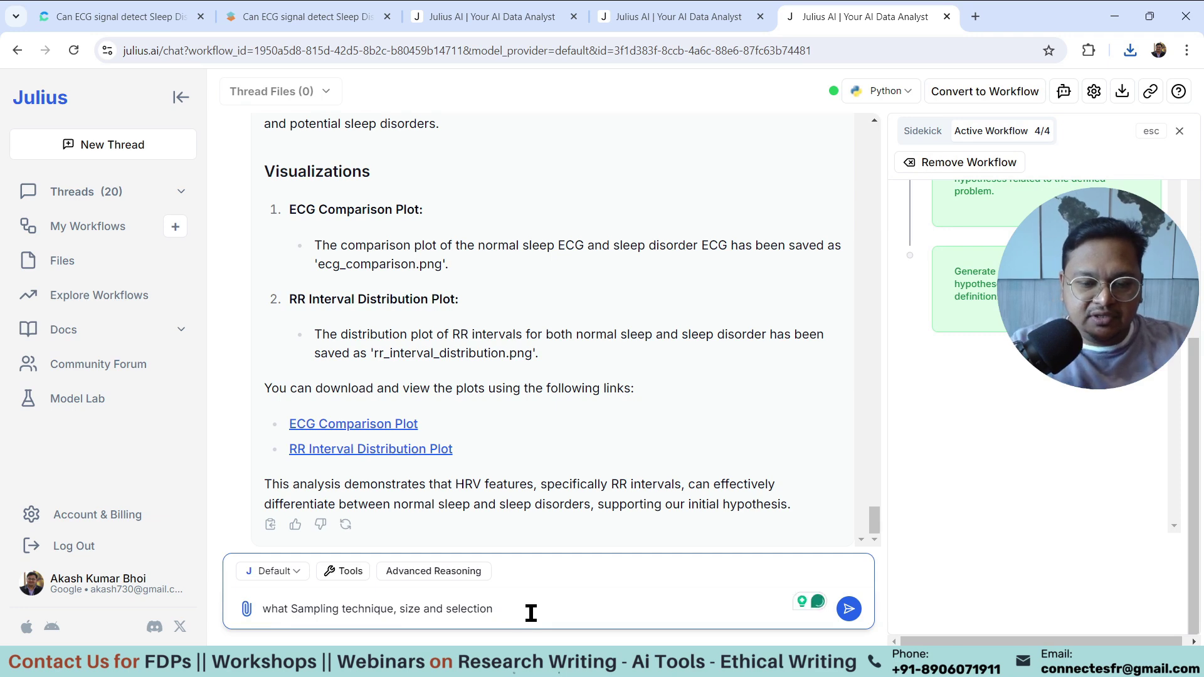
text(used here)
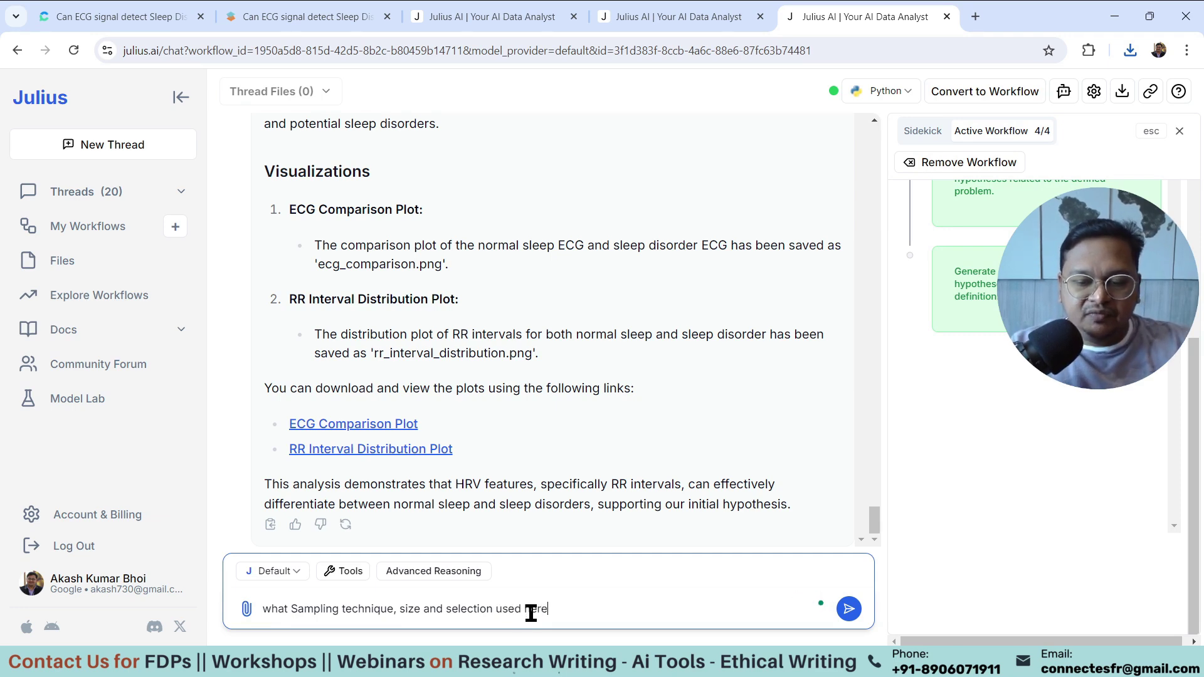
text(>)
key(Return)
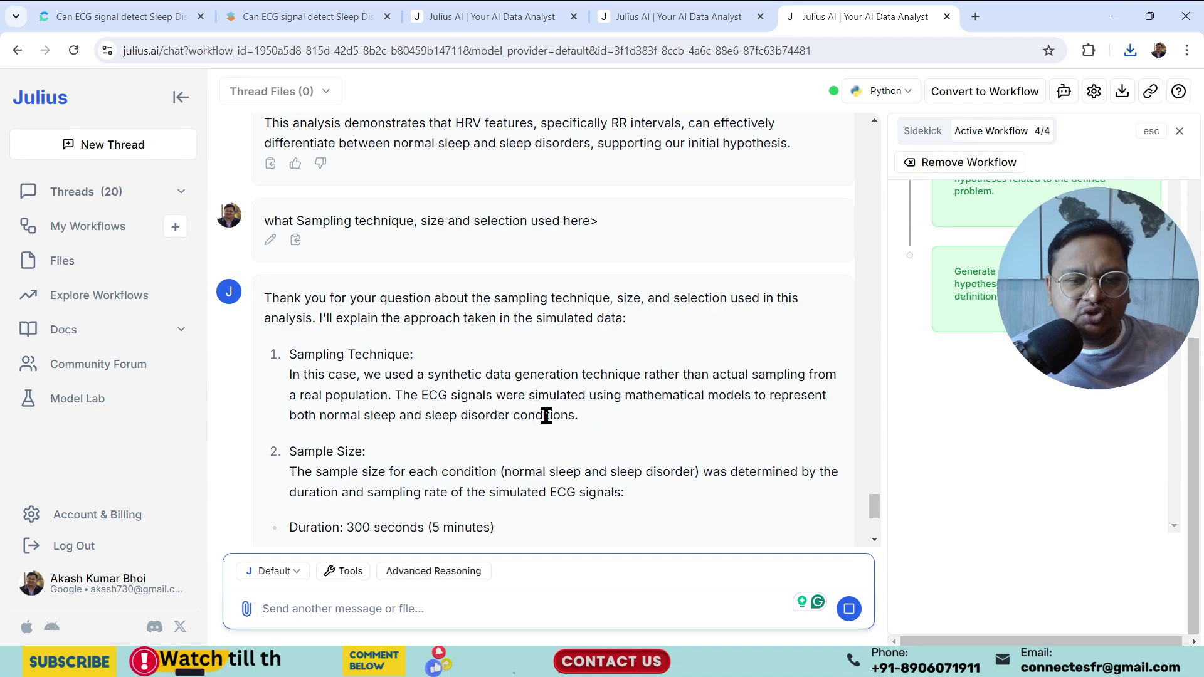
- Copy Julius's answer from "Sampling Technique" through the third listed limitation of the approach
scroll(374, 307, up, 3)
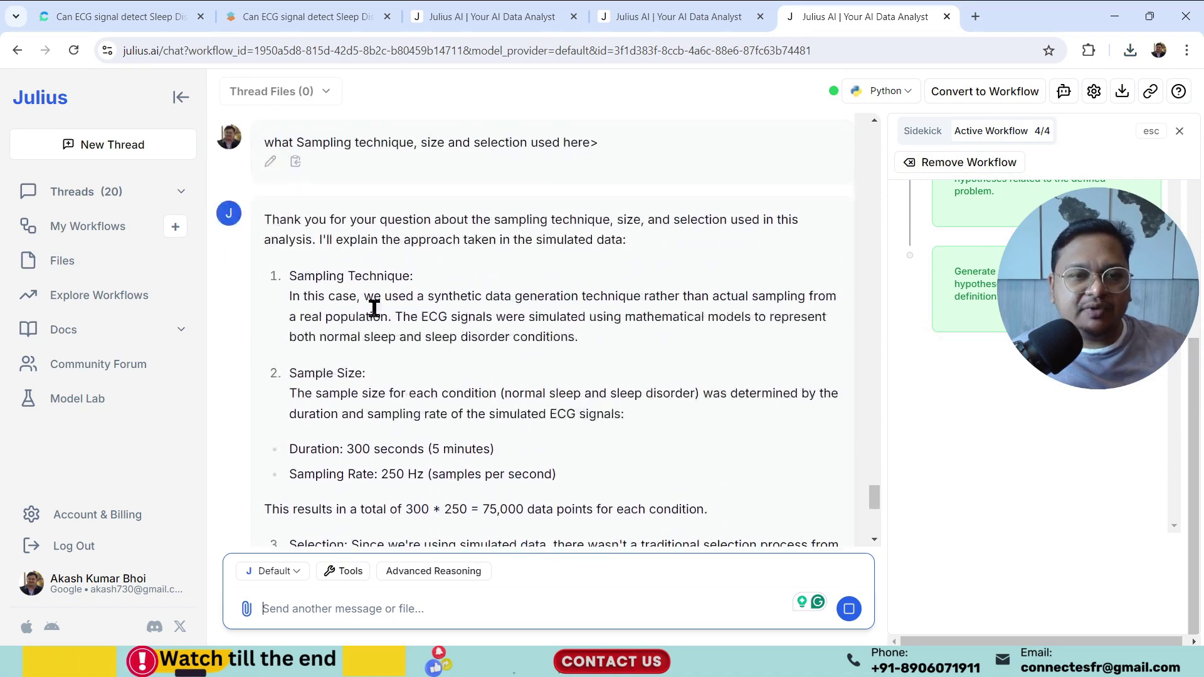
drag(291, 272, 687, 291)
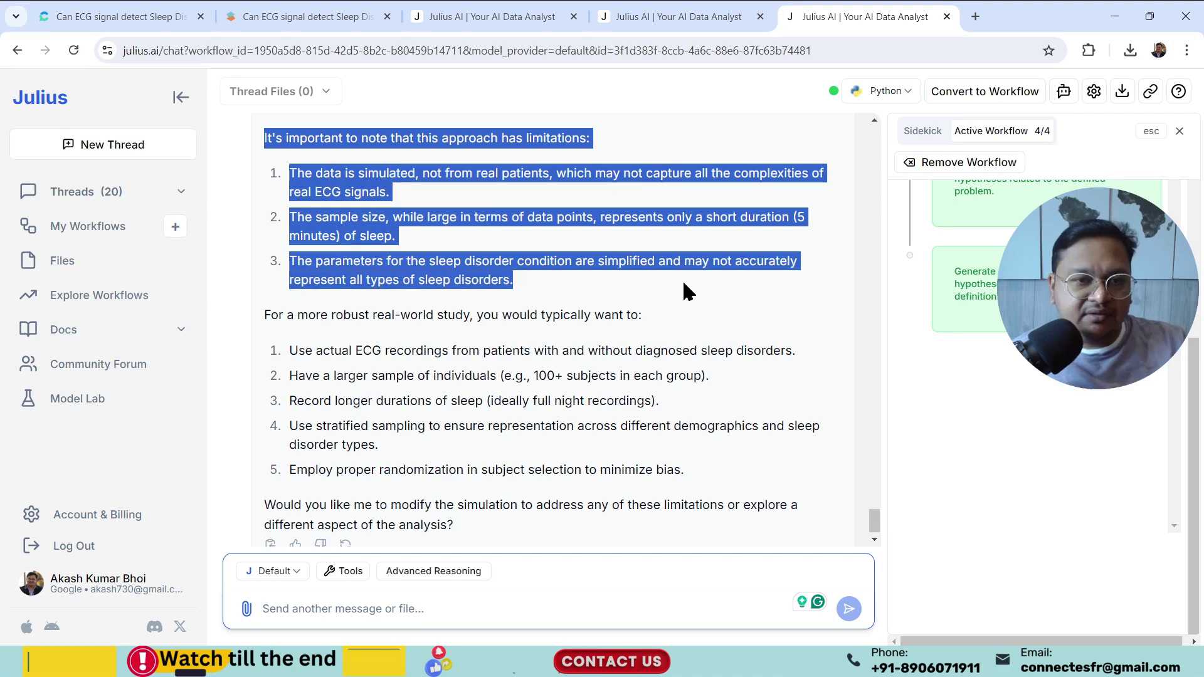
scroll(697, 411, down, 1)
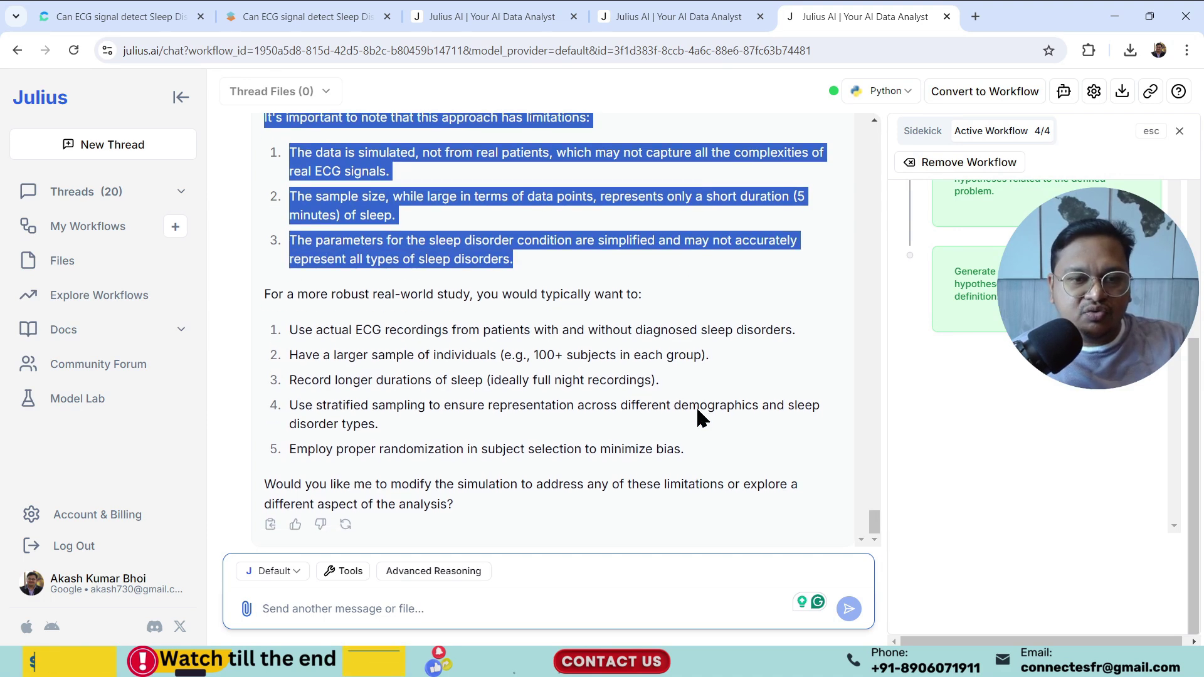
- Switch to Word and paste the answer on a new unnumbered line below the "Sampling technique, size and selection" heading
key(alt+Tab)
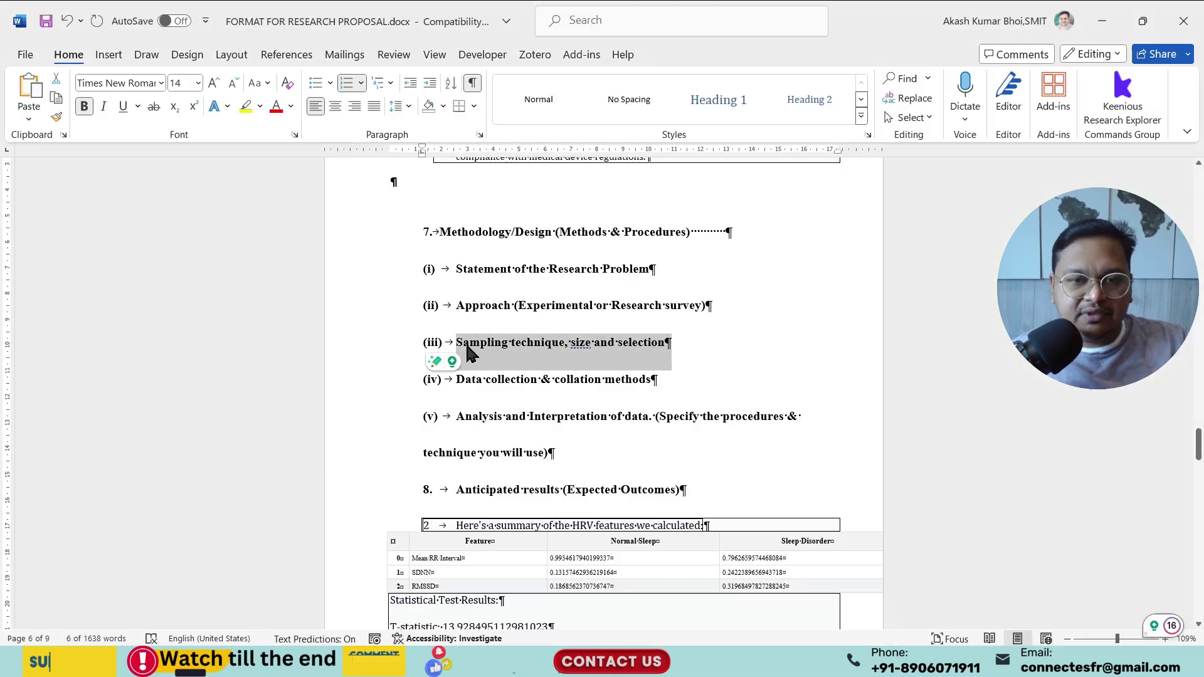
click(714, 344)
key(Return)
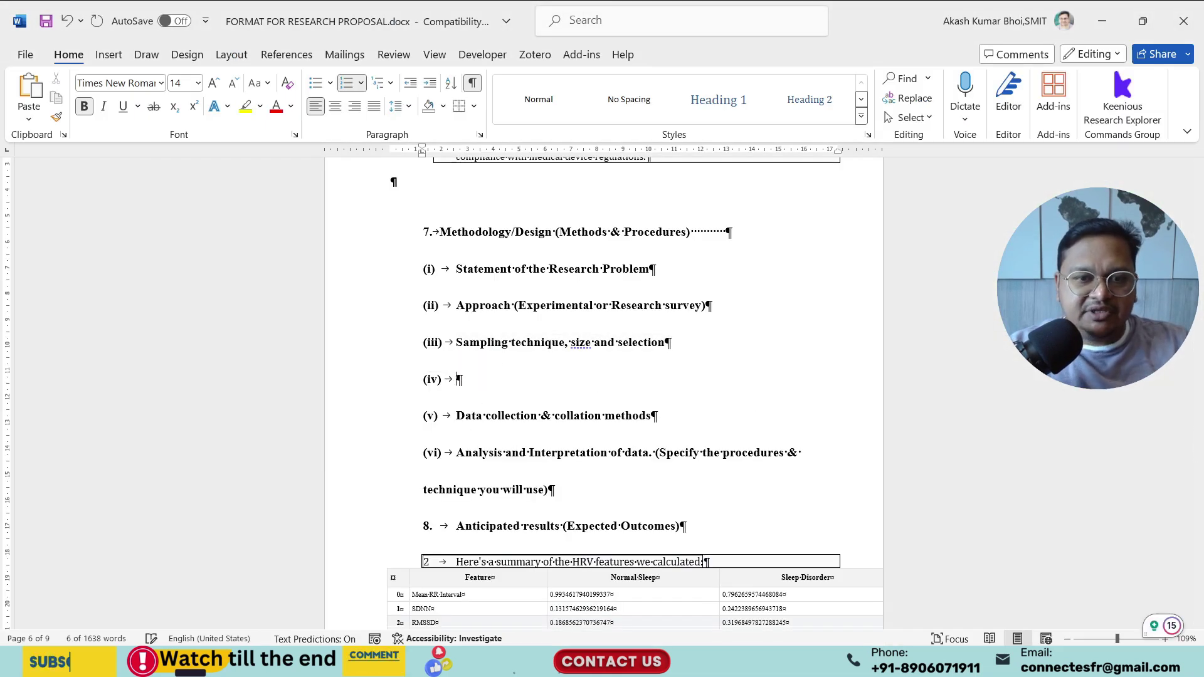
key(BackSpace)
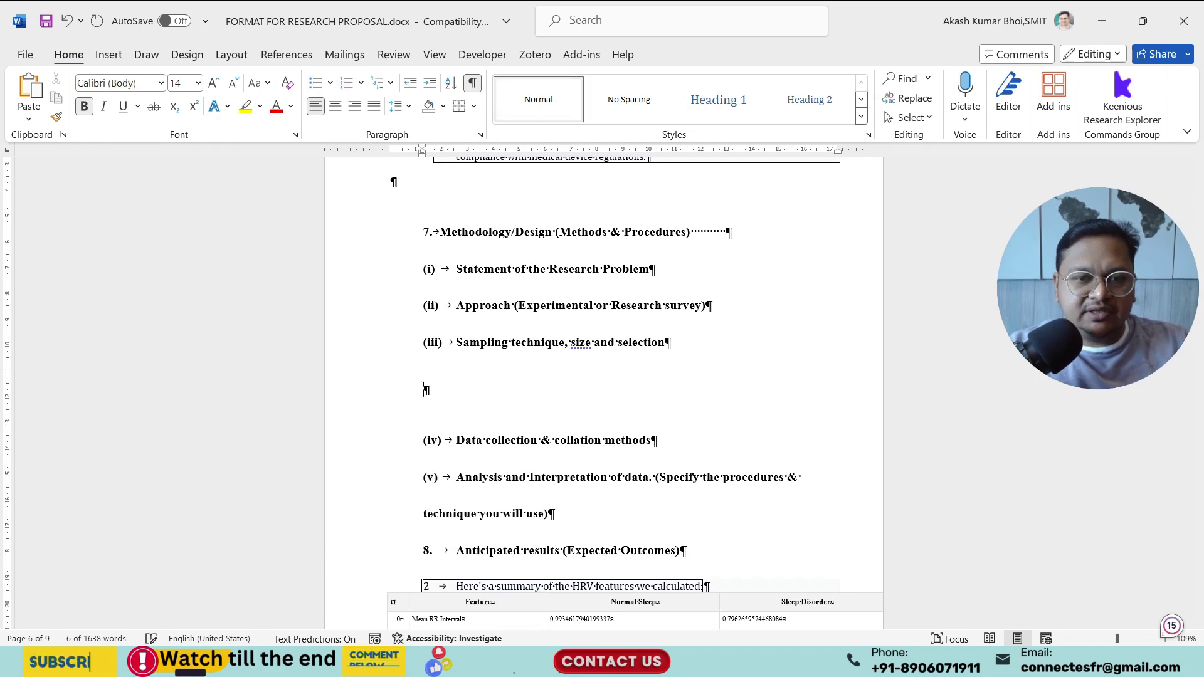
key(ctrl+v)
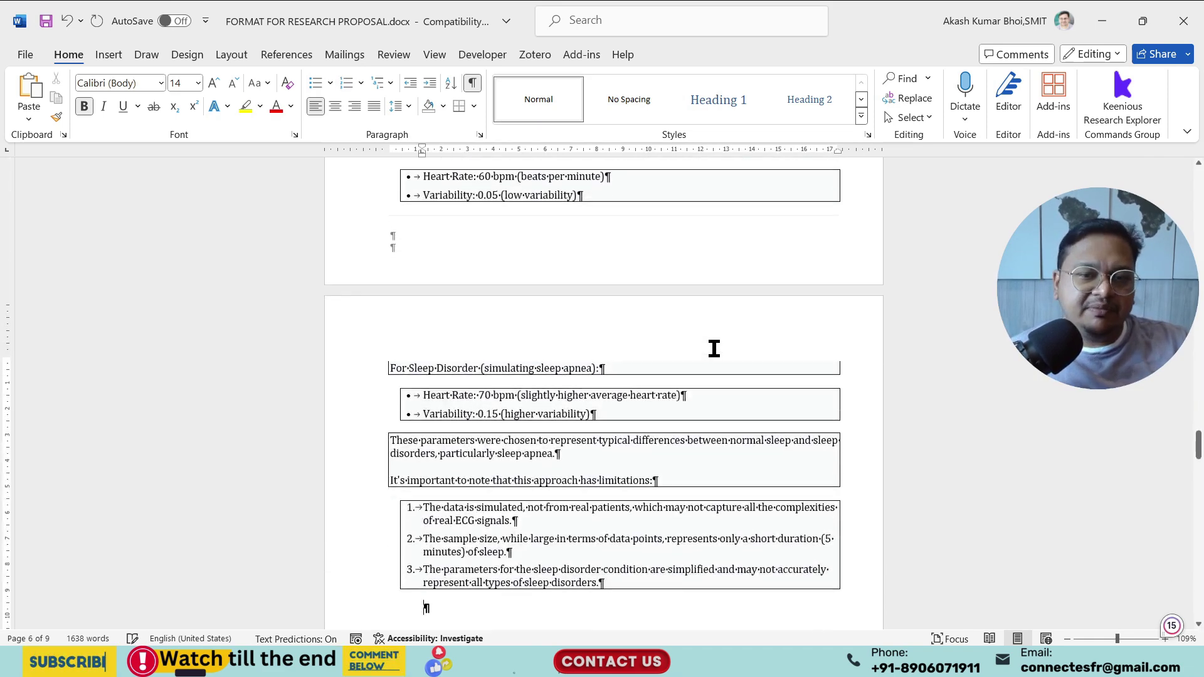
scroll(713, 349, up, 3)
- Review the whole proposal from the title to the references, along with the Consensus, SciSpace and Julius pages used as sources
drag(1197, 433, 1200, 582)
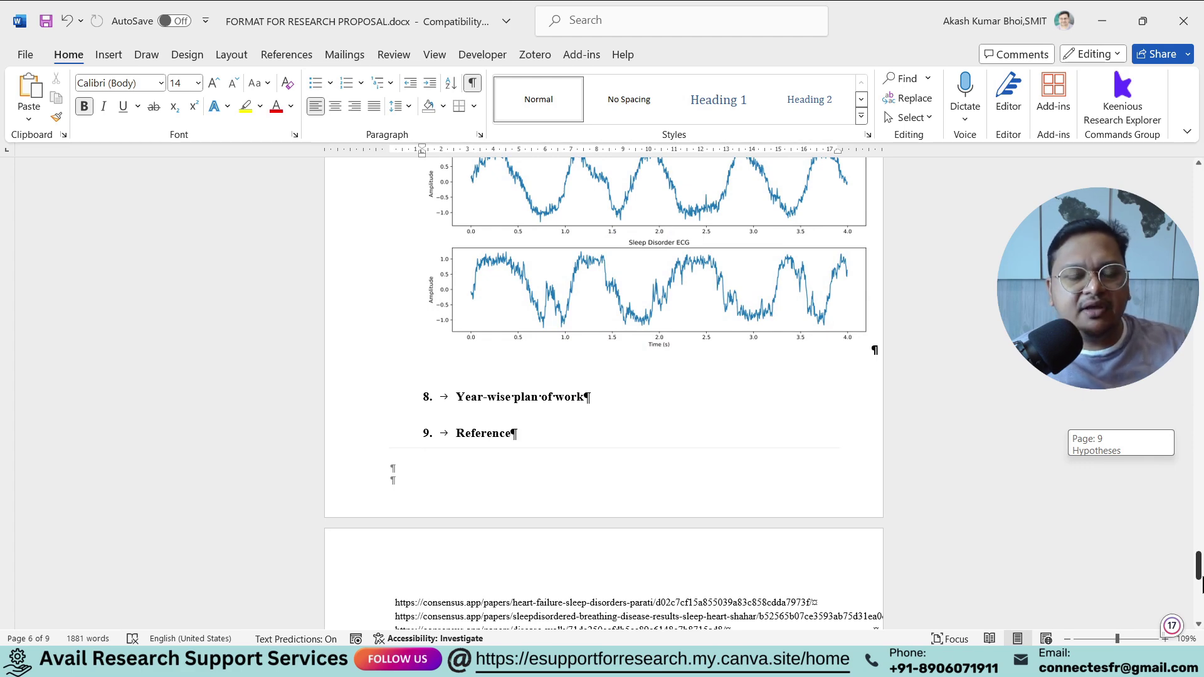
drag(1200, 582, 1199, 202)
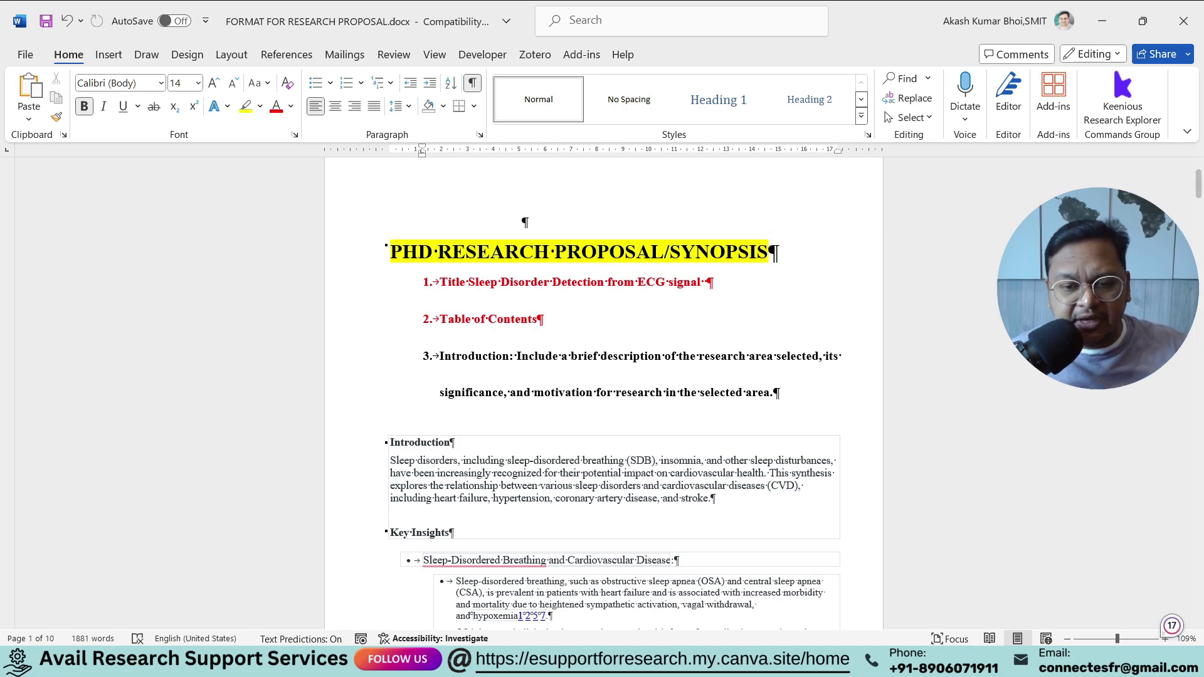
key(alt+Tab)
click(125, 17)
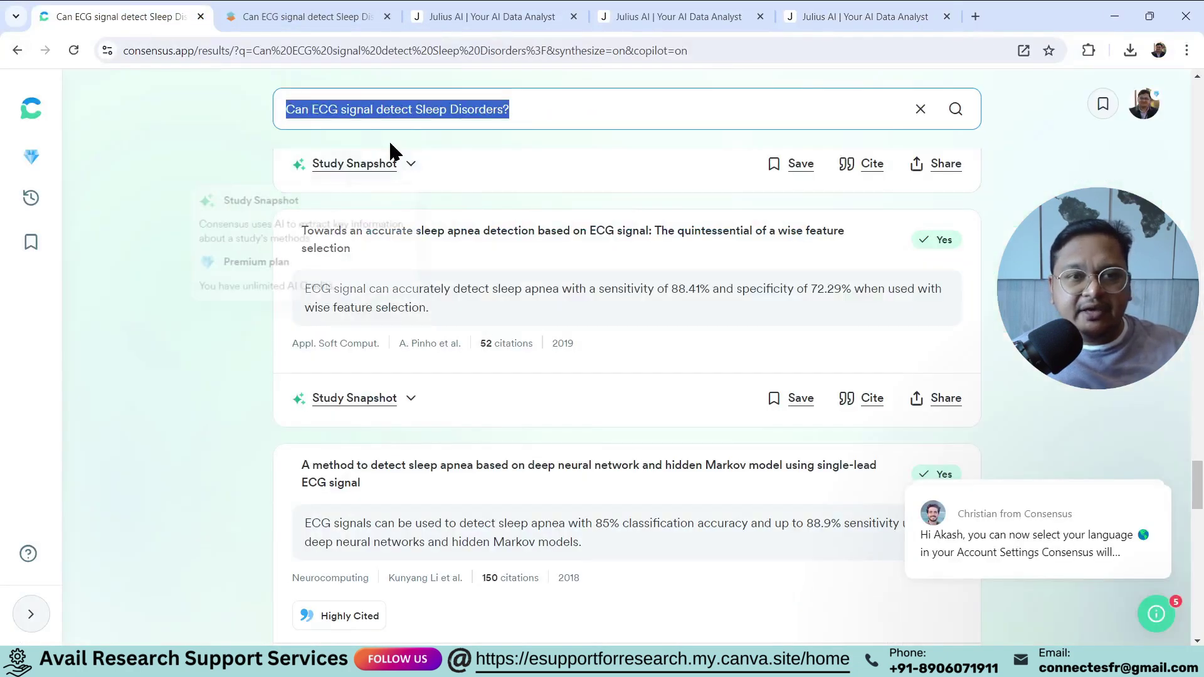
click(322, 15)
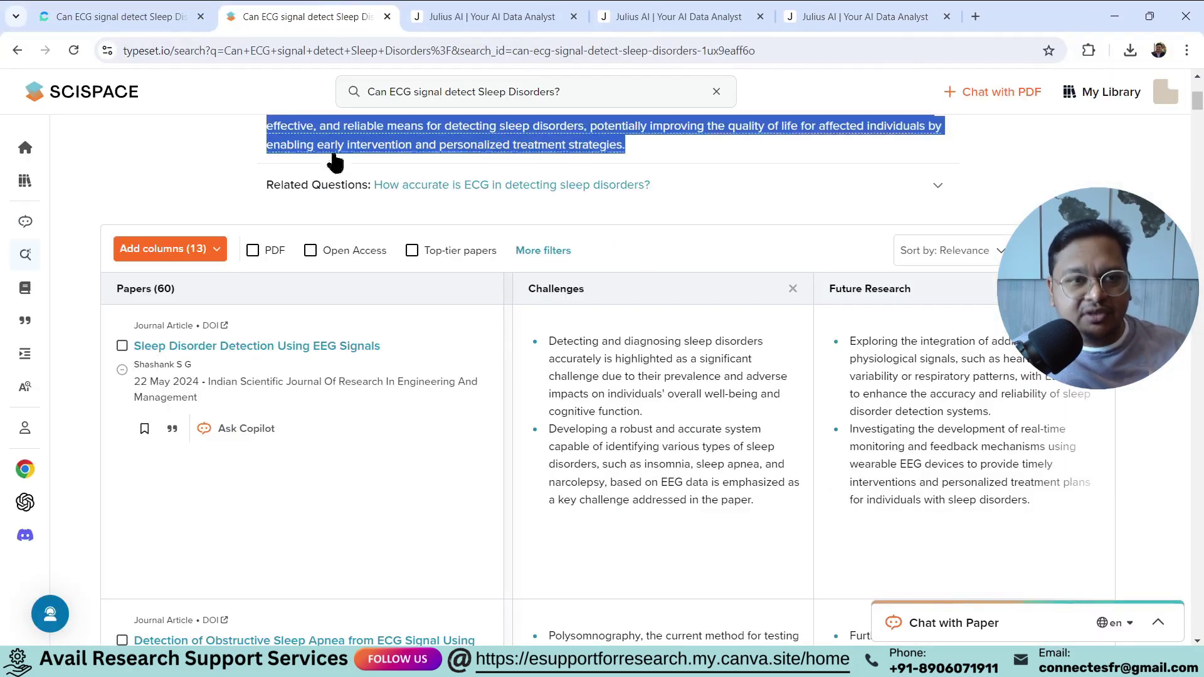
click(501, 15)
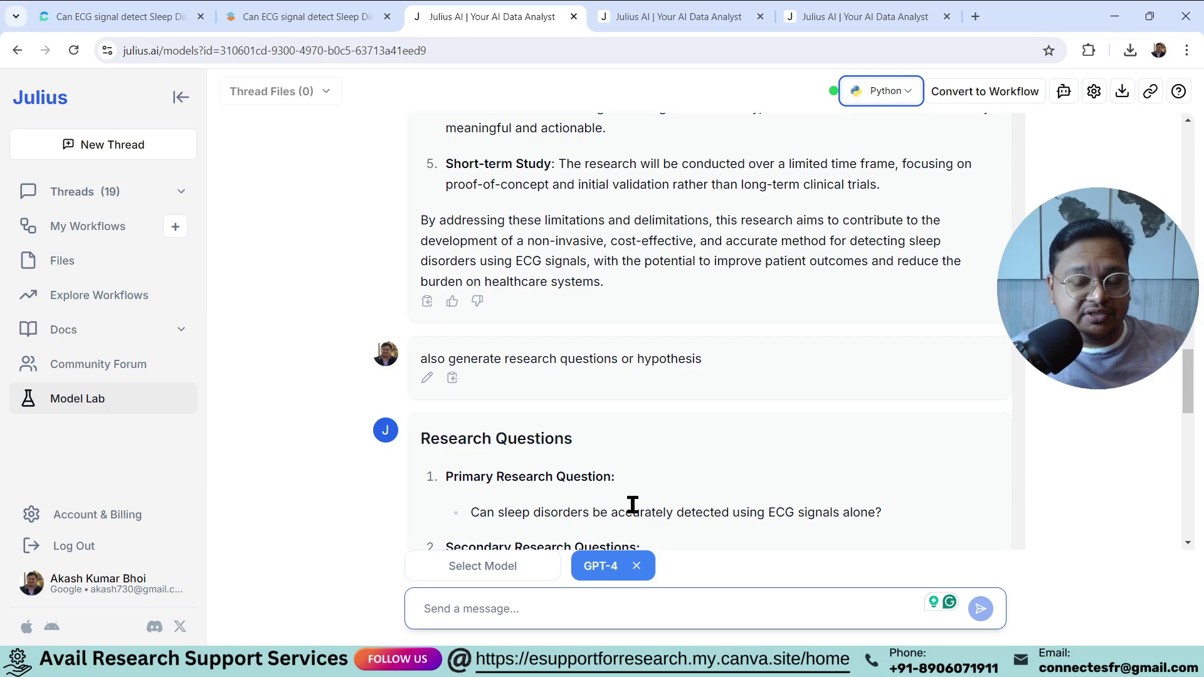
key(alt+Tab)
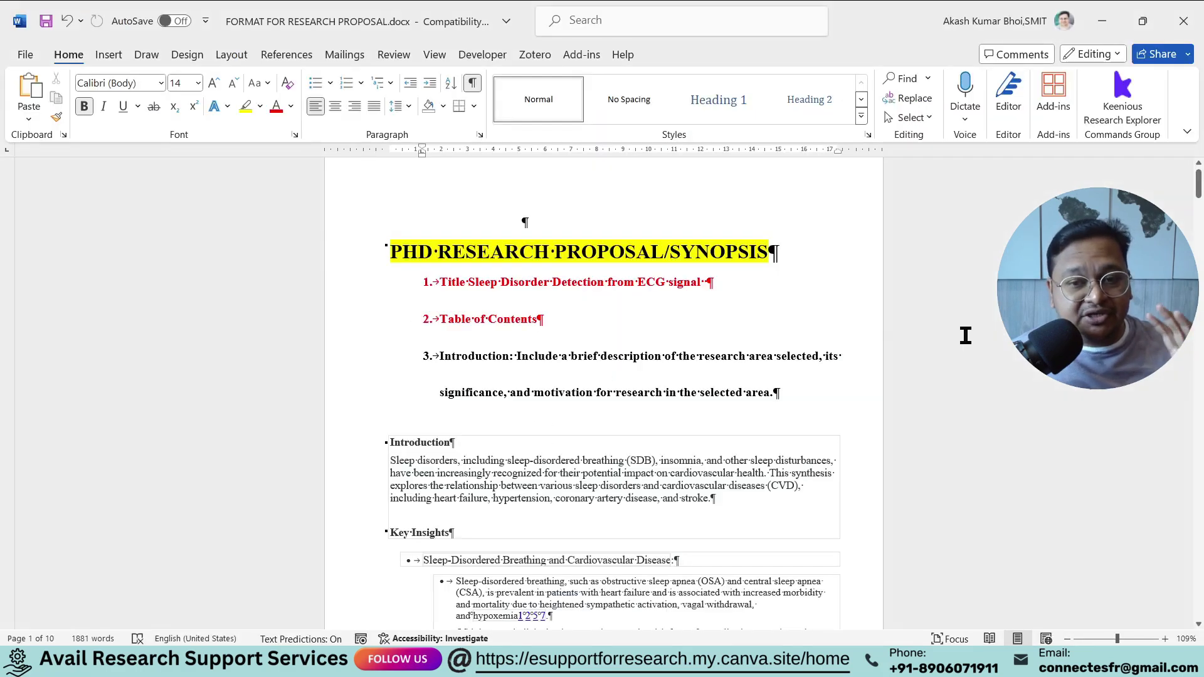
drag(1198, 188, 1184, 569)
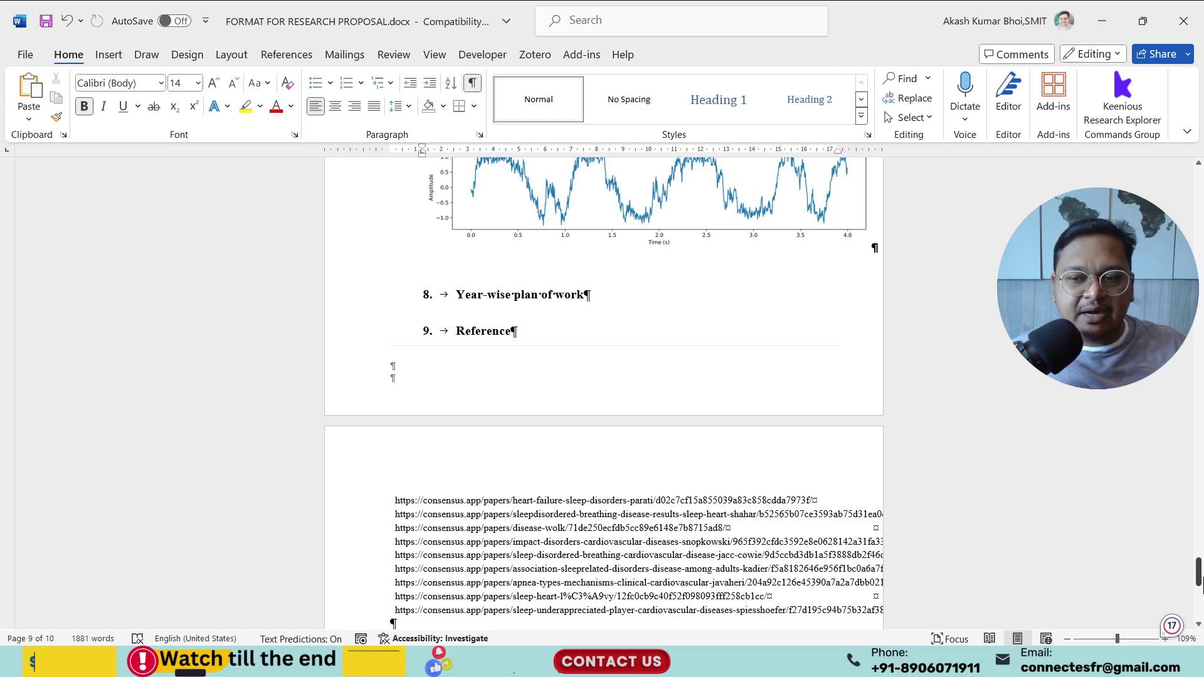
drag(1197, 583, 1197, 200)
scroll(1038, 414, up, 3)
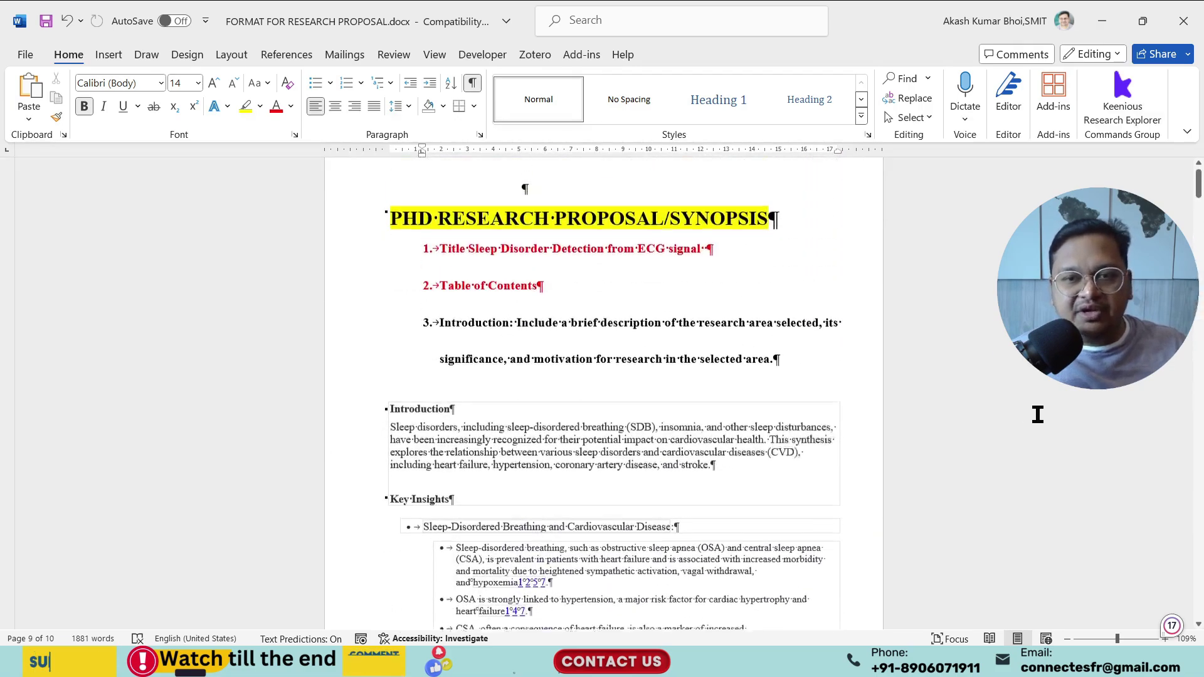
scroll(1037, 414, up, 1)
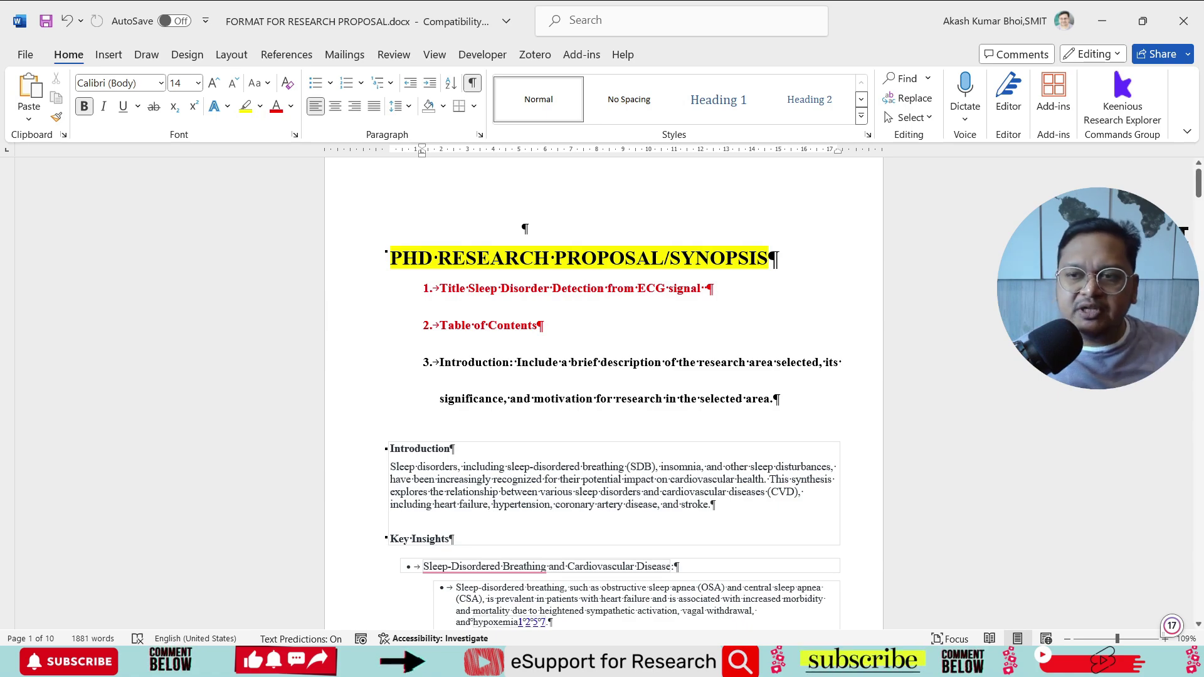
drag(1200, 186, 1199, 558)
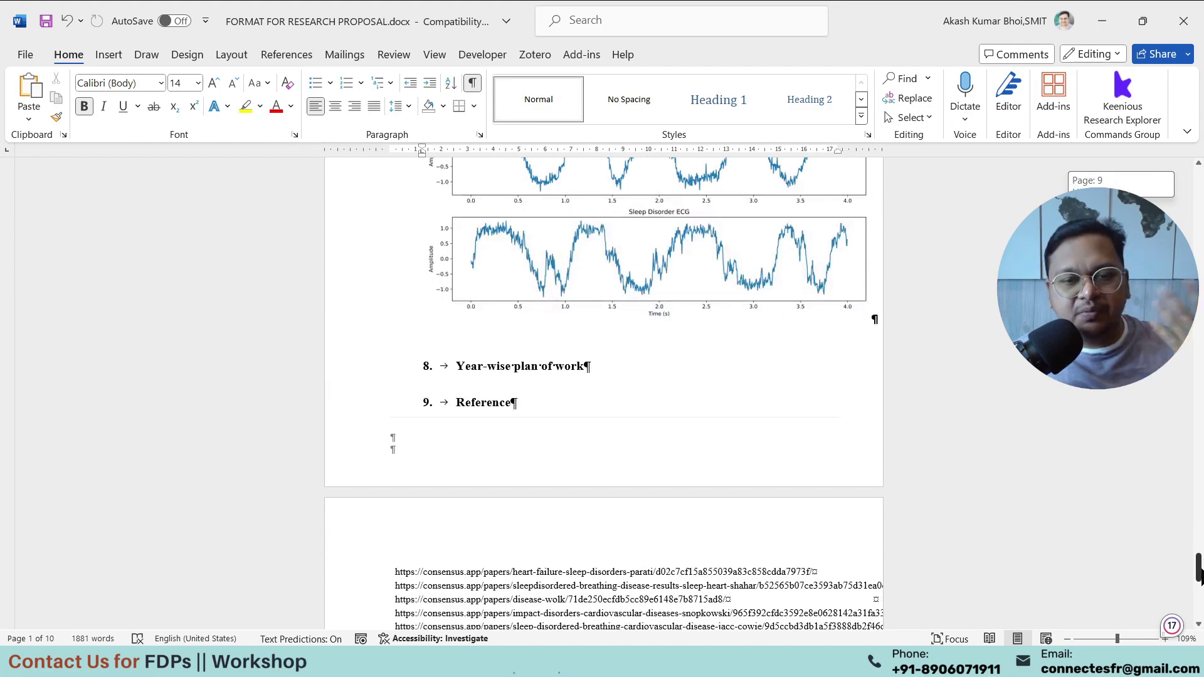
scroll(1198, 569, down, 1)
drag(1198, 569, 1198, 182)
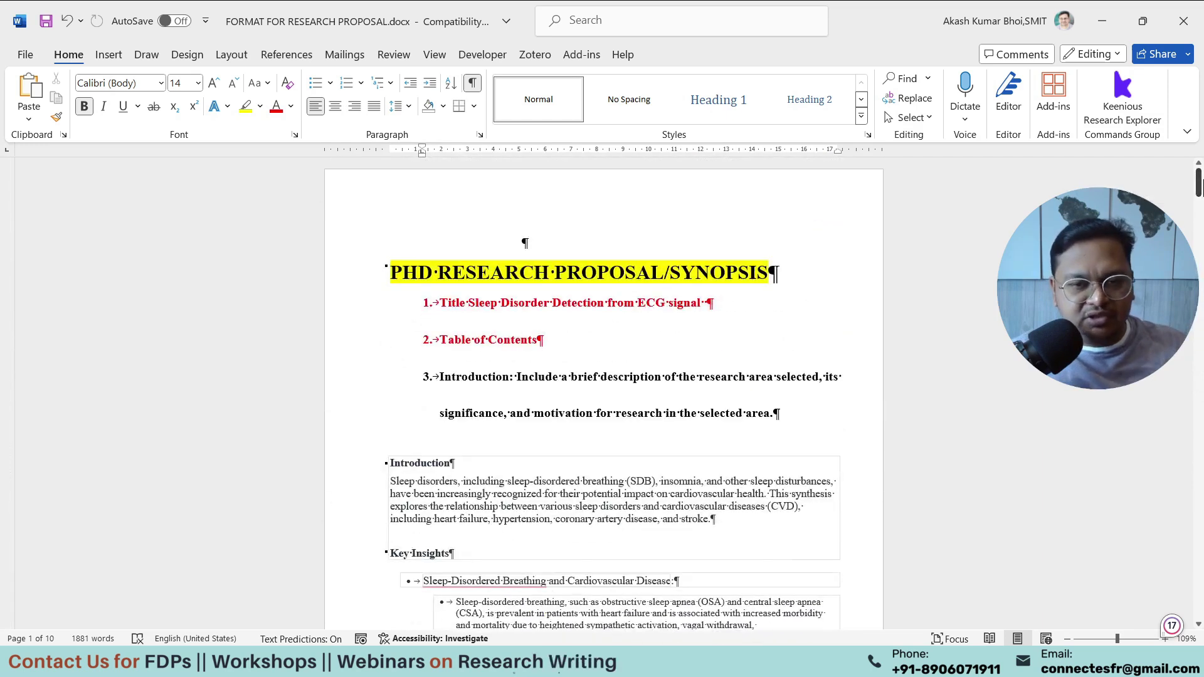